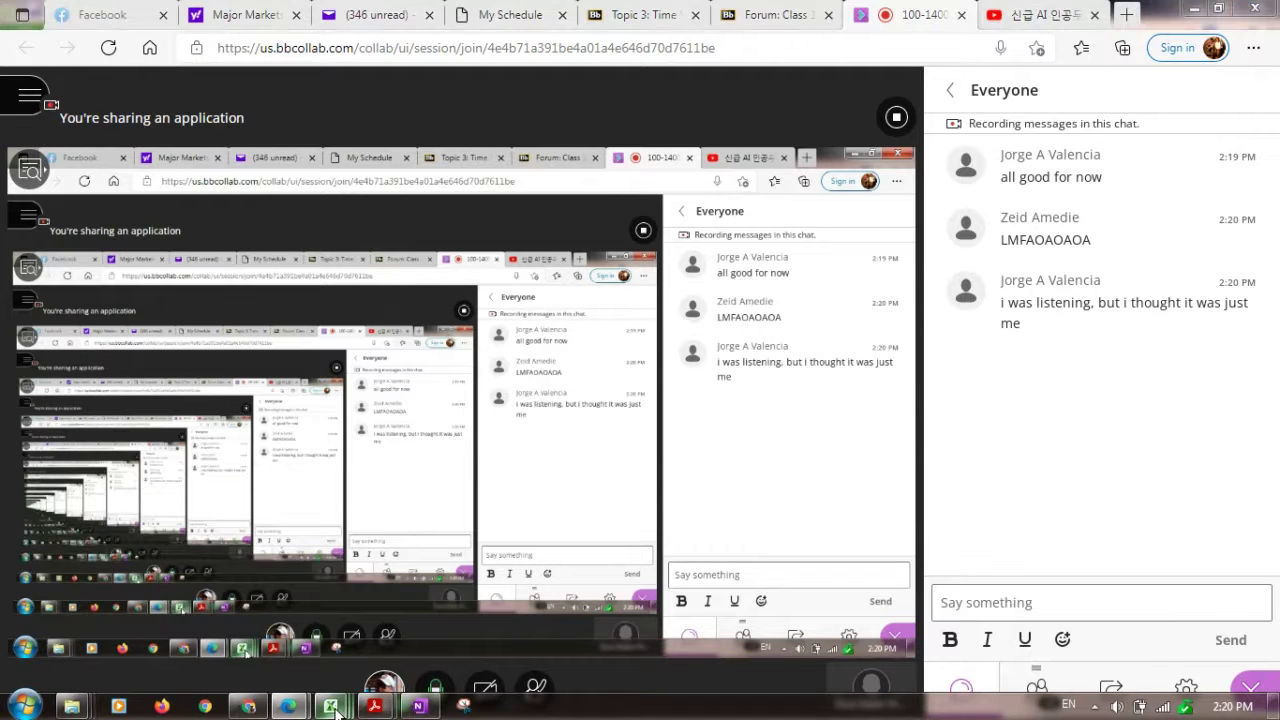
# - Switch to the Time-value workbook in Excel and clear the PMT formula in cell A7
pyautogui.moveTo(330, 706)
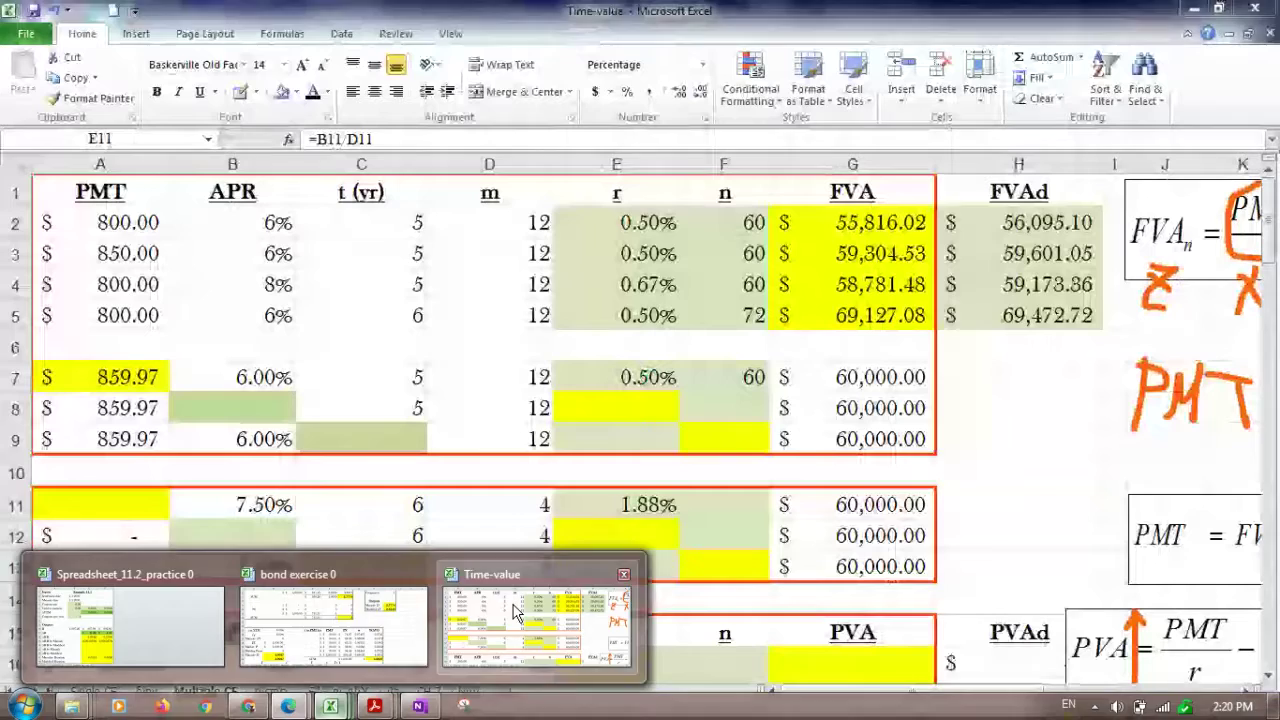
pyautogui.click(505, 610)
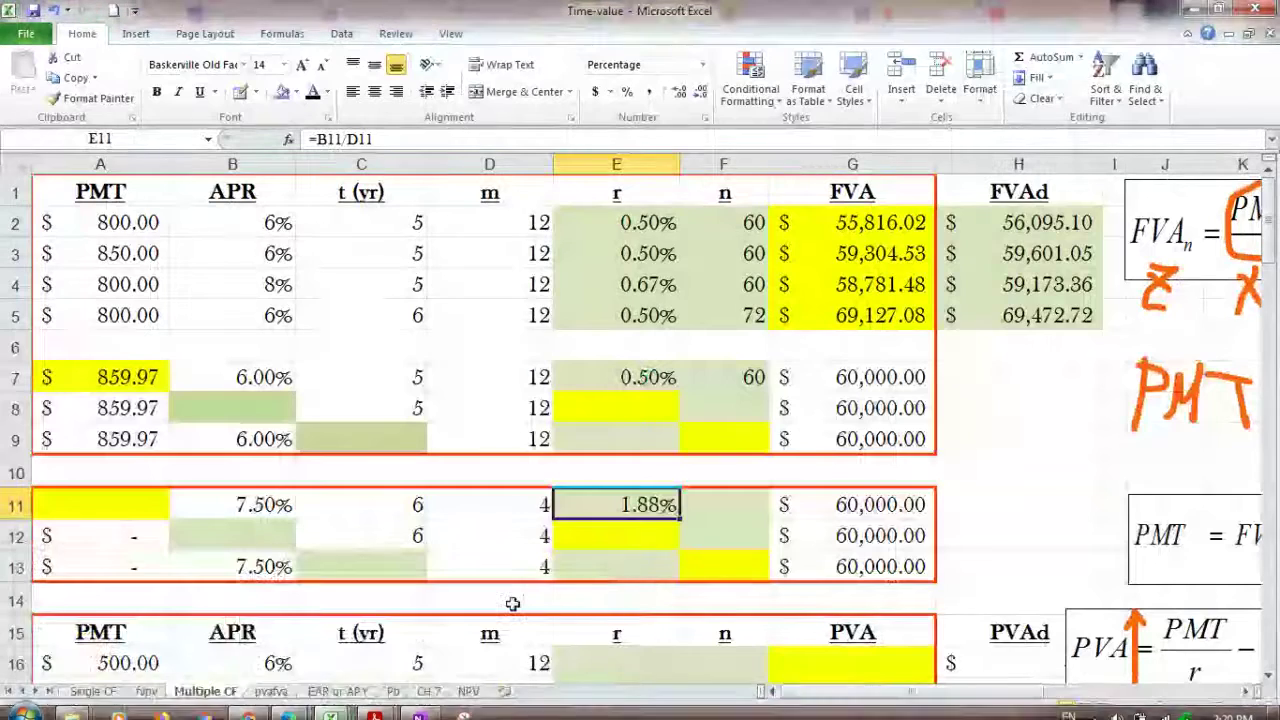
pyautogui.moveTo(330, 706)
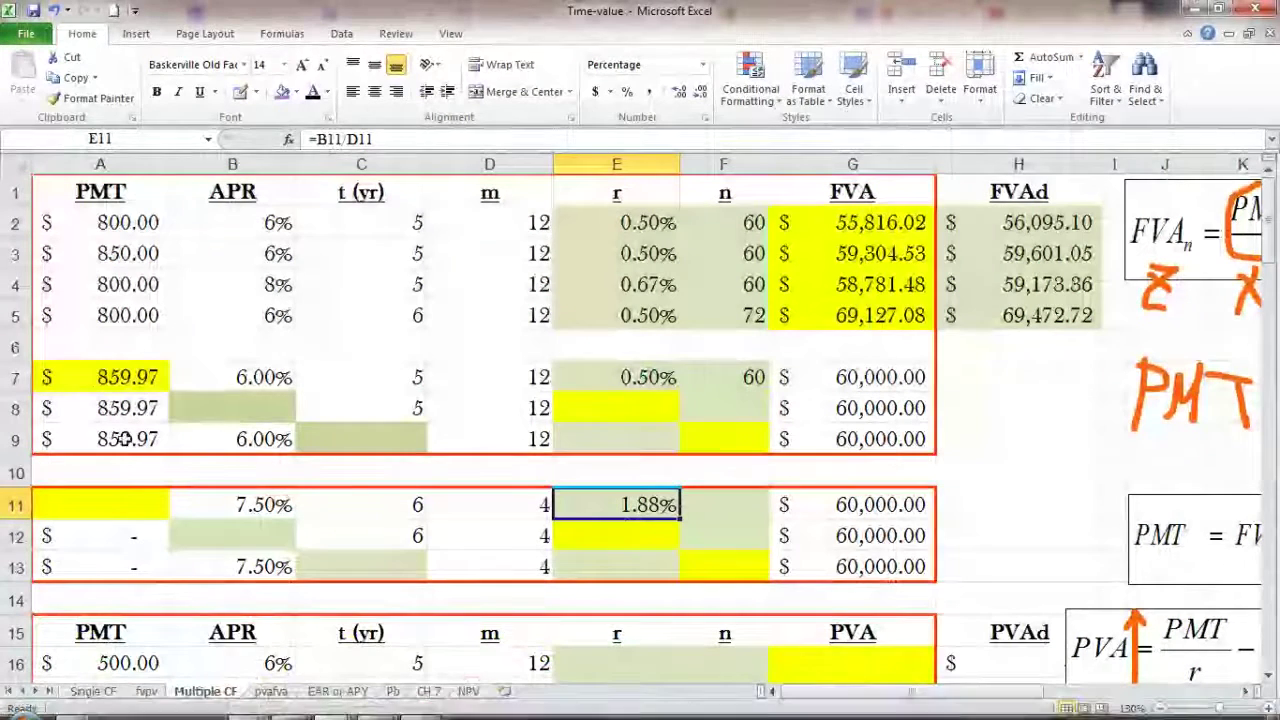
pyautogui.click(100, 377)
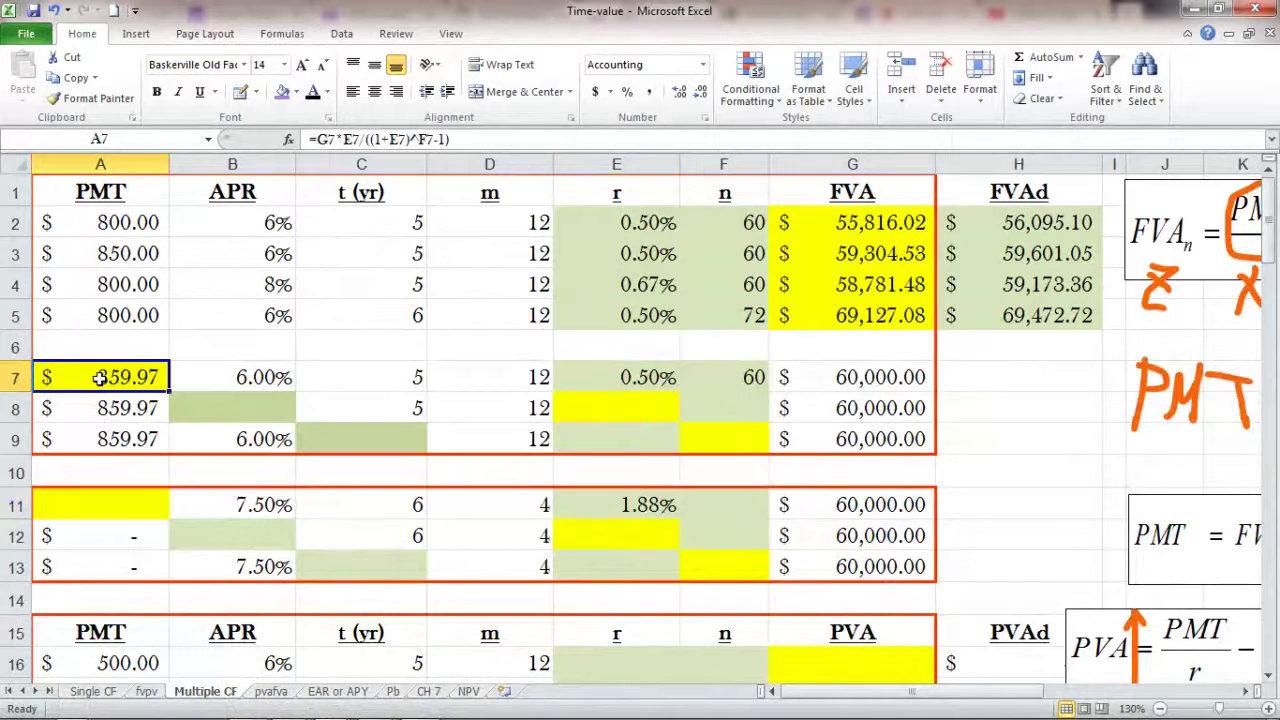
pyautogui.press('Delete')
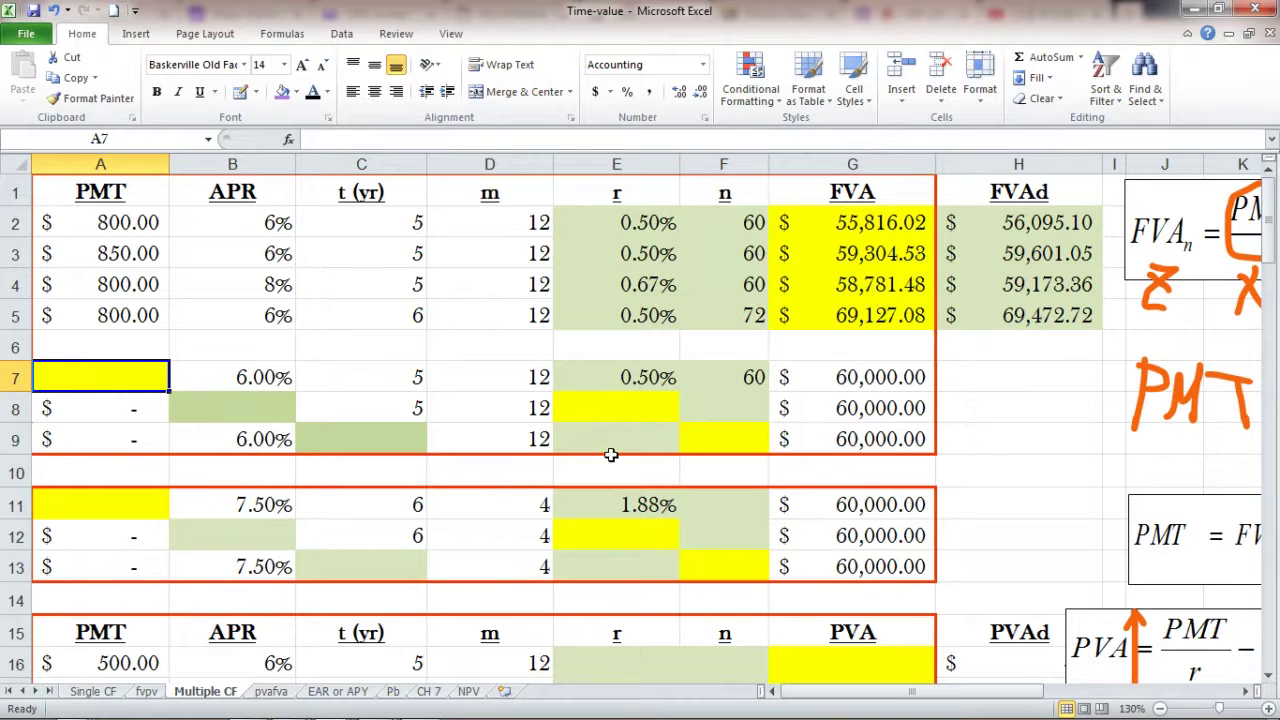
# - Clear the r and n formulas in cells E7:F7
pyautogui.click(648, 524)
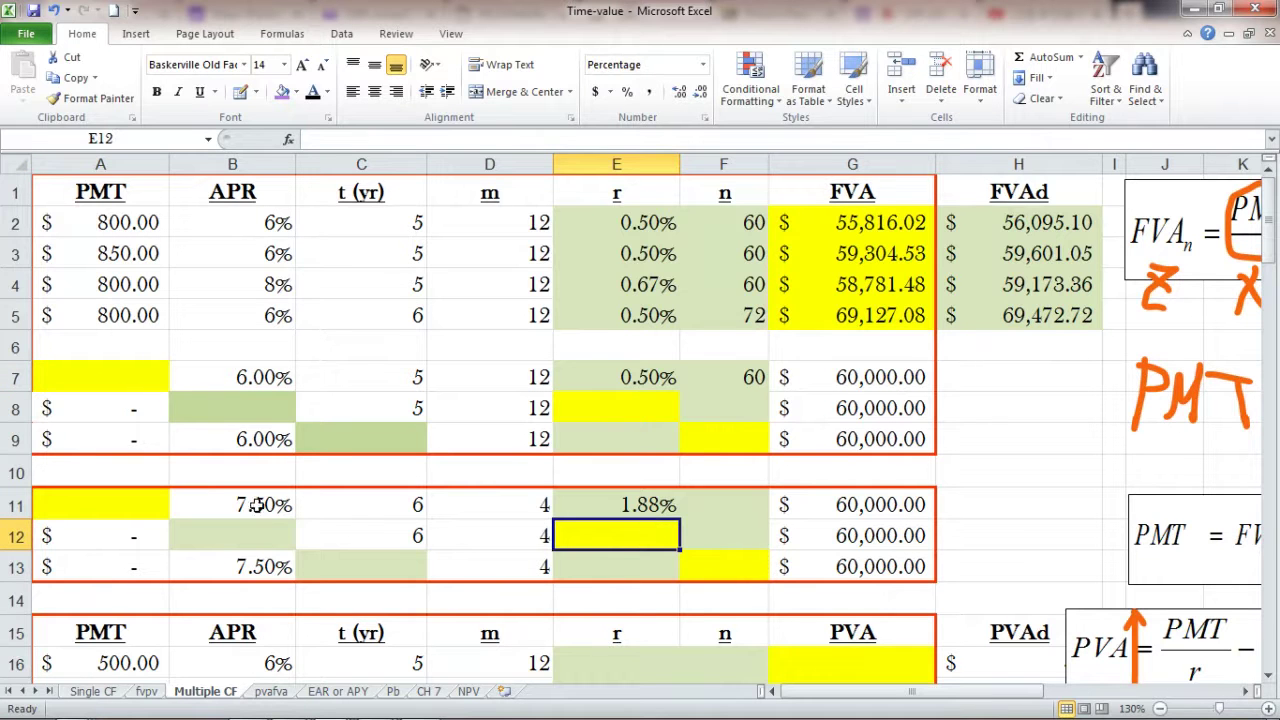
pyautogui.click(146, 384)
pyautogui.click(578, 376)
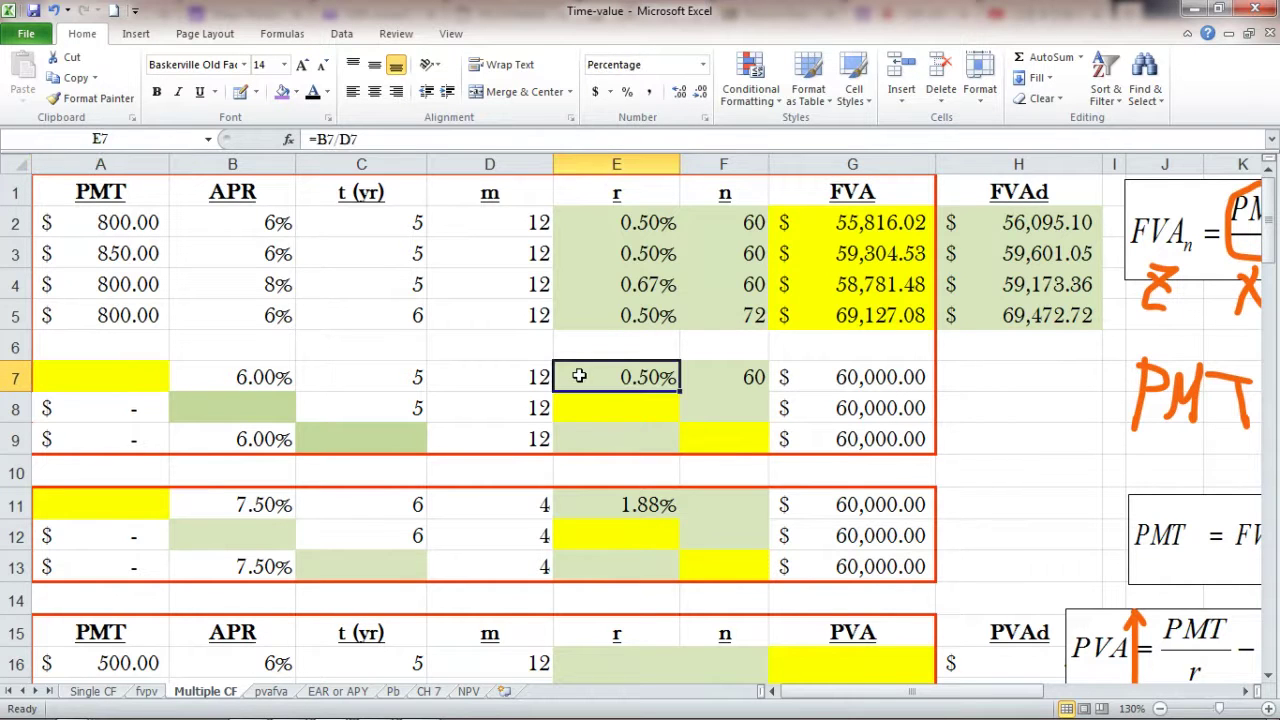
pyautogui.moveTo(593, 372); pyautogui.dragTo(703, 376)
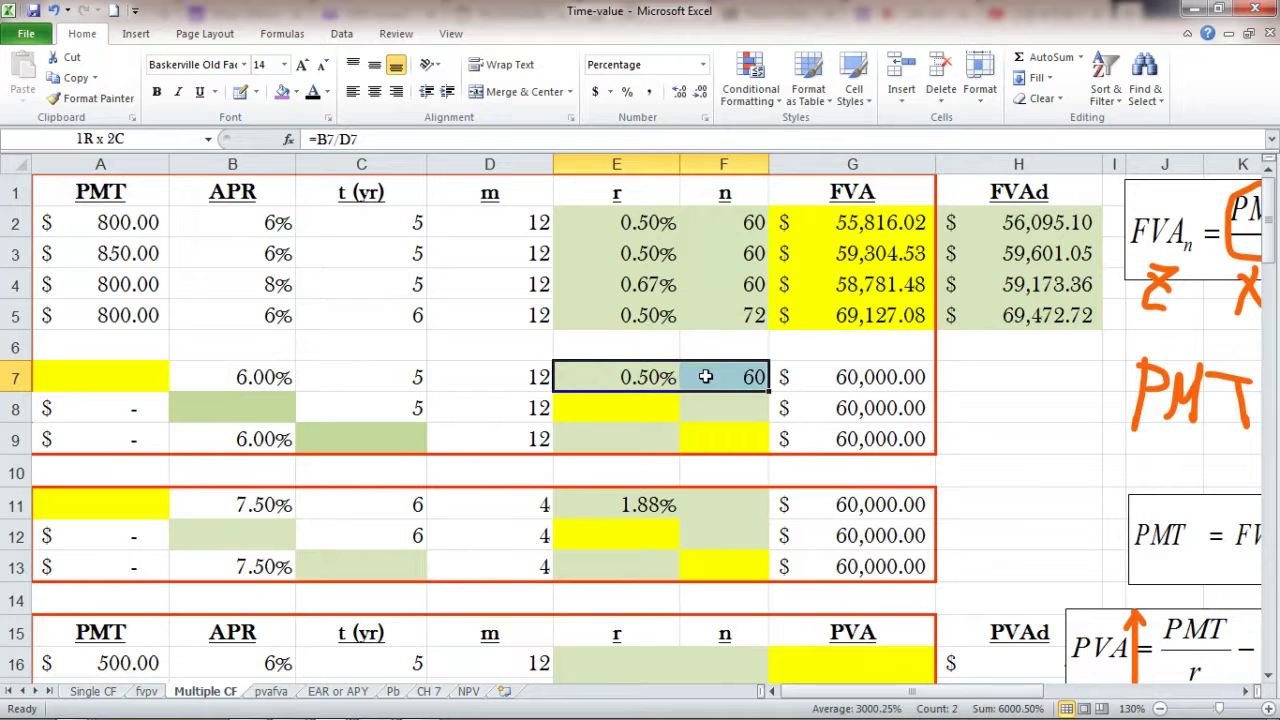
pyautogui.press('Delete')
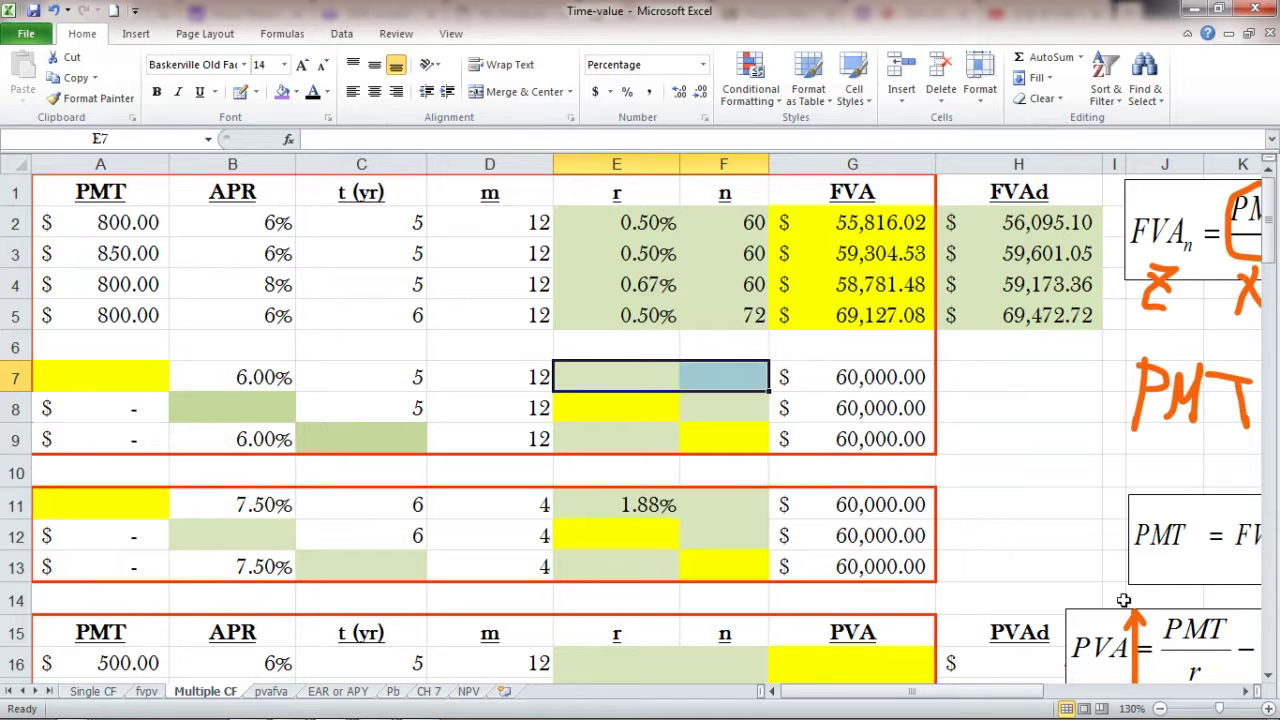
# - Review the PMT formula notes beside the tables and undo the clearing of the r and n cells in row 7
pyautogui.click(1246, 692)
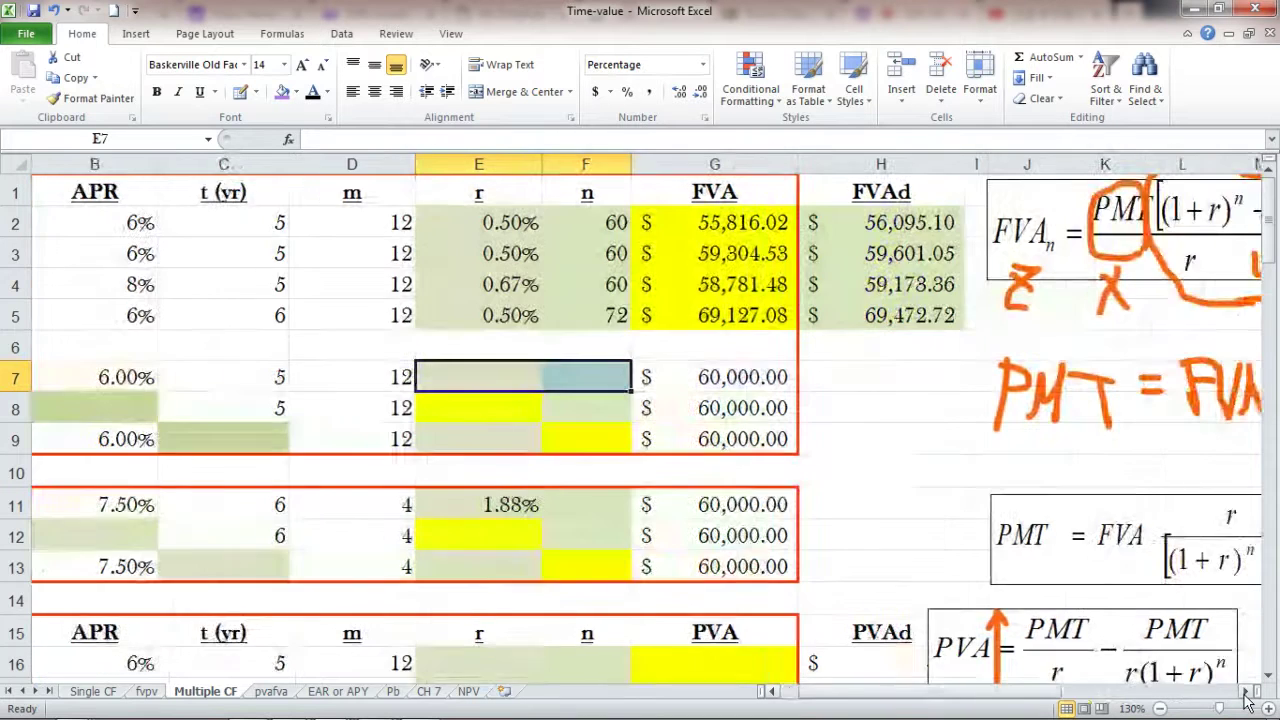
pyautogui.click(1246, 692)
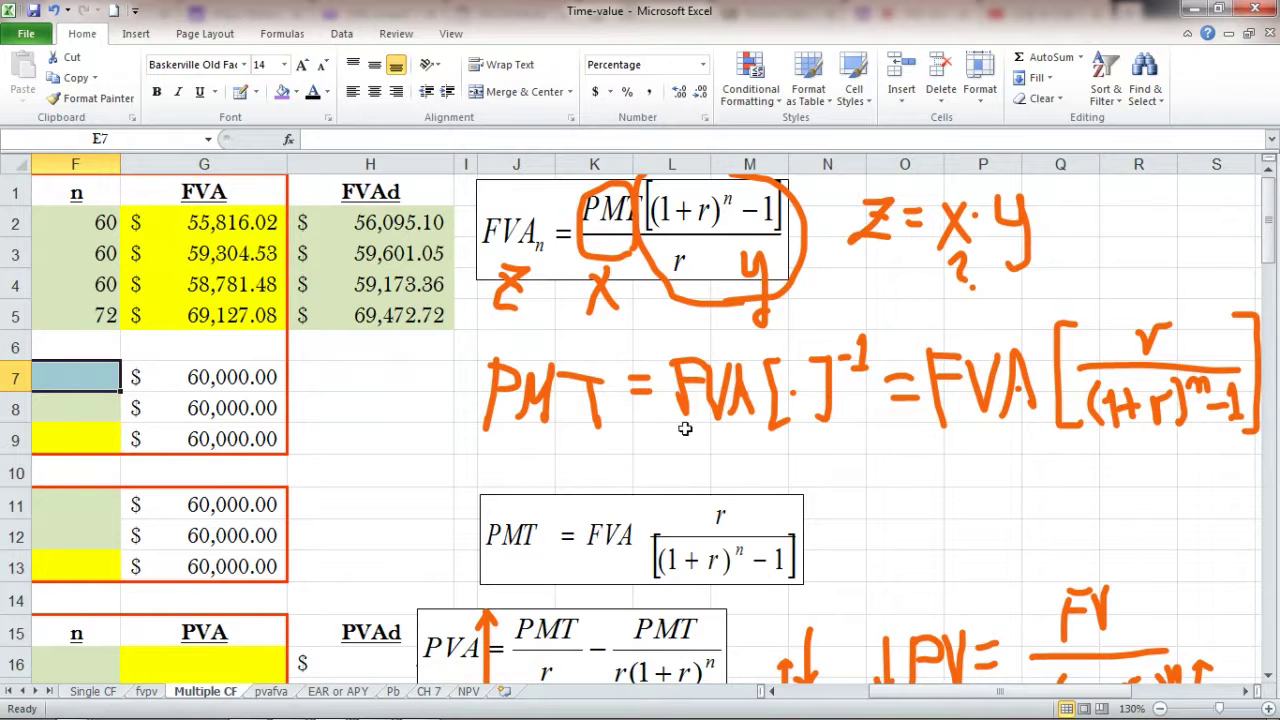
pyautogui.moveTo(800, 700)
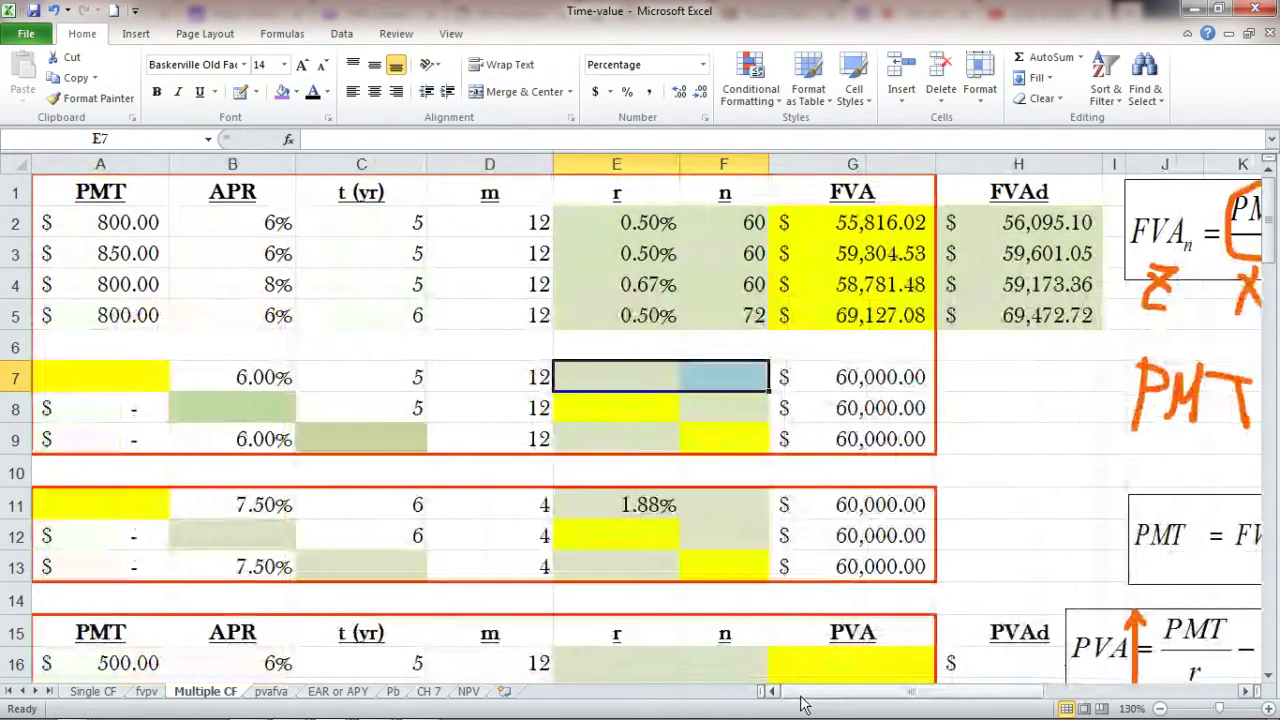
pyautogui.click(800, 691)
pyautogui.click(86, 378)
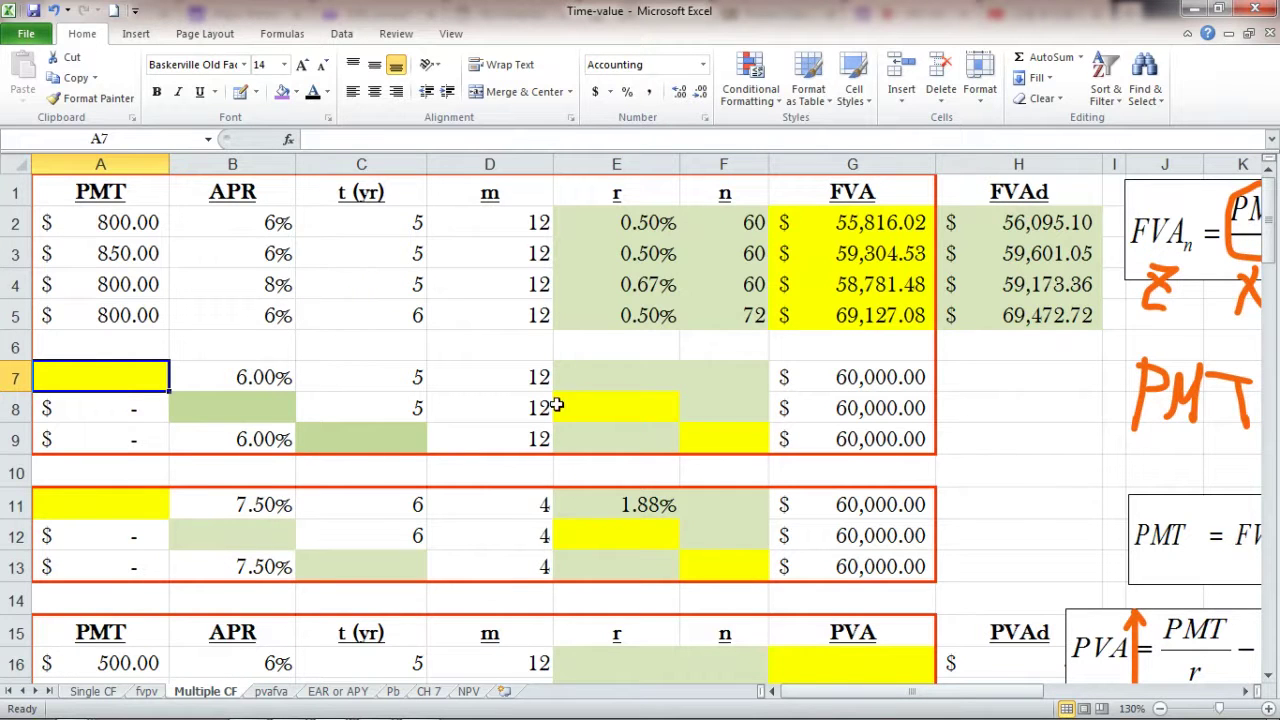
pyautogui.click(603, 378)
pyautogui.click(700, 380)
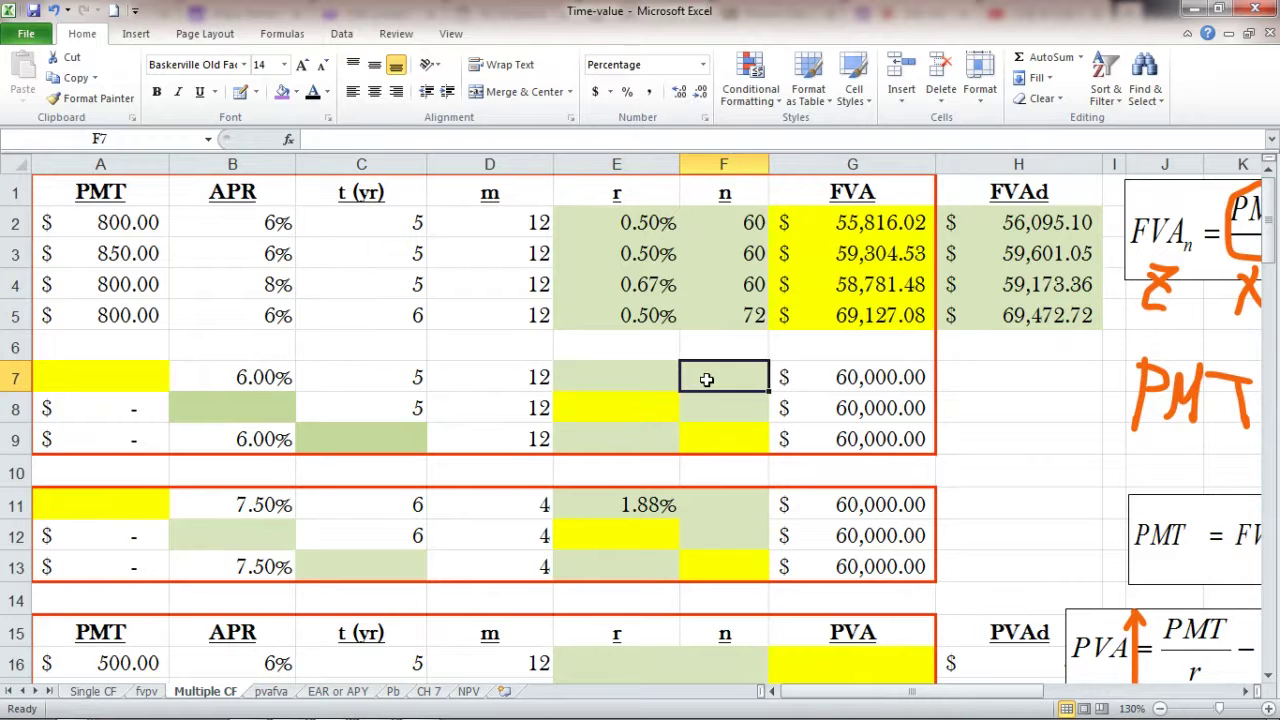
pyautogui.click(628, 378)
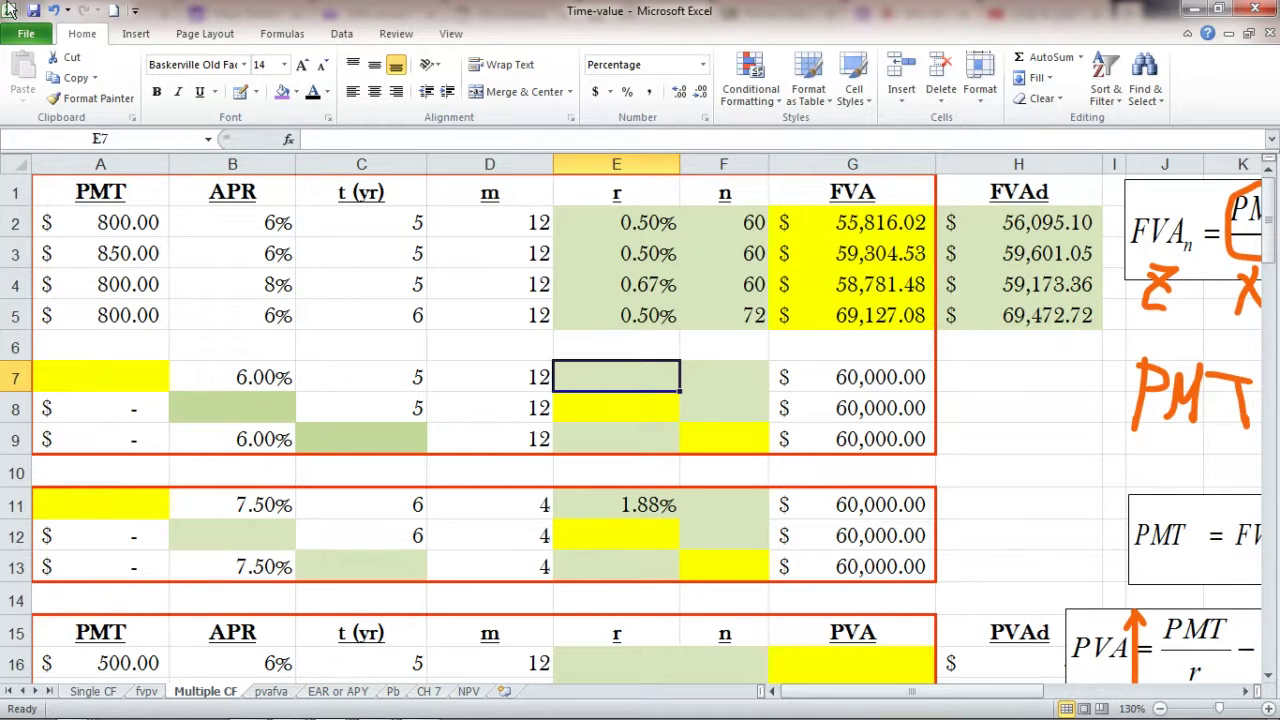
pyautogui.click(53, 10)
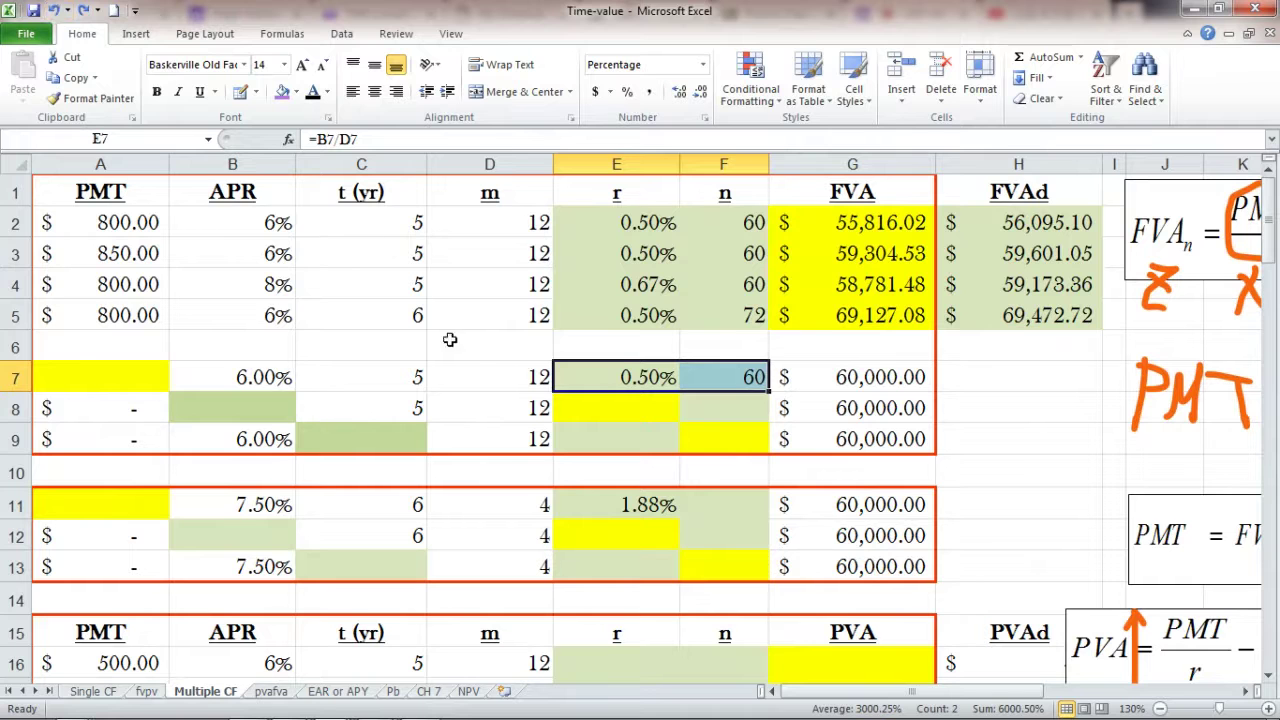
# - Inspect the formulas behind the r and n values in row 7 without changing them
pyautogui.click(619, 364)
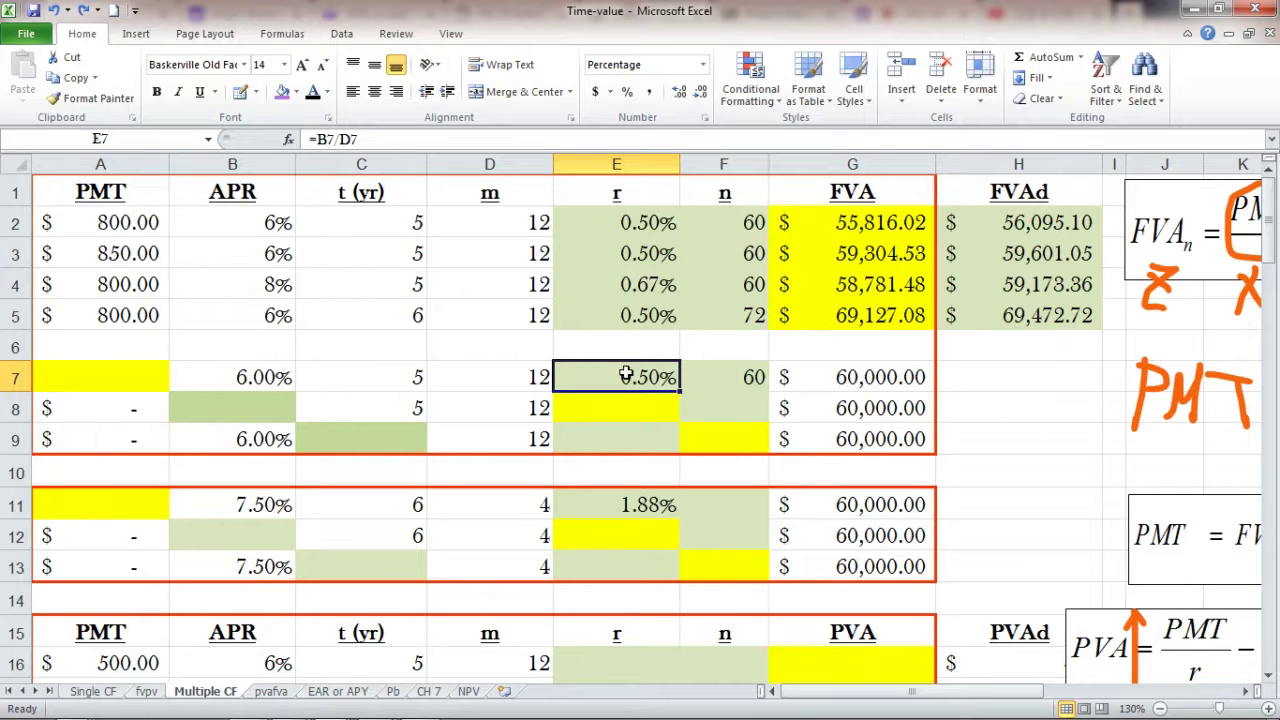
pyautogui.click(664, 402)
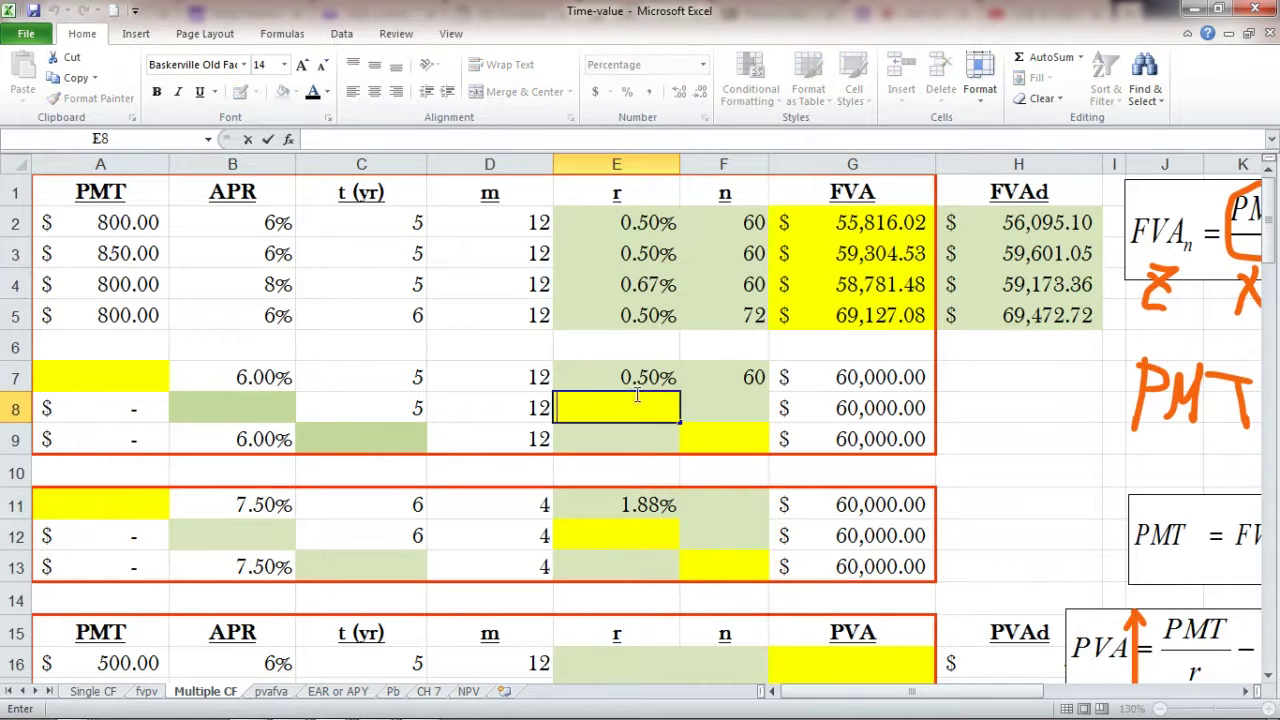
pyautogui.doubleClick(638, 370)
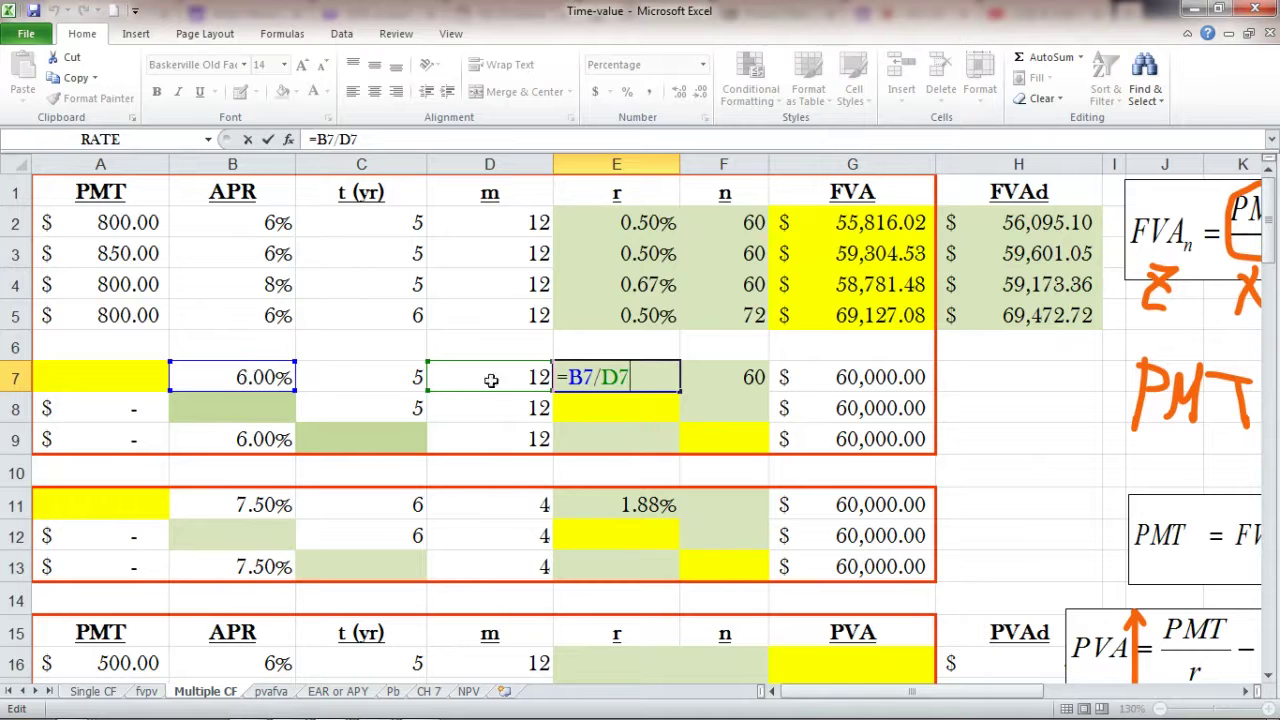
pyautogui.click(723, 377)
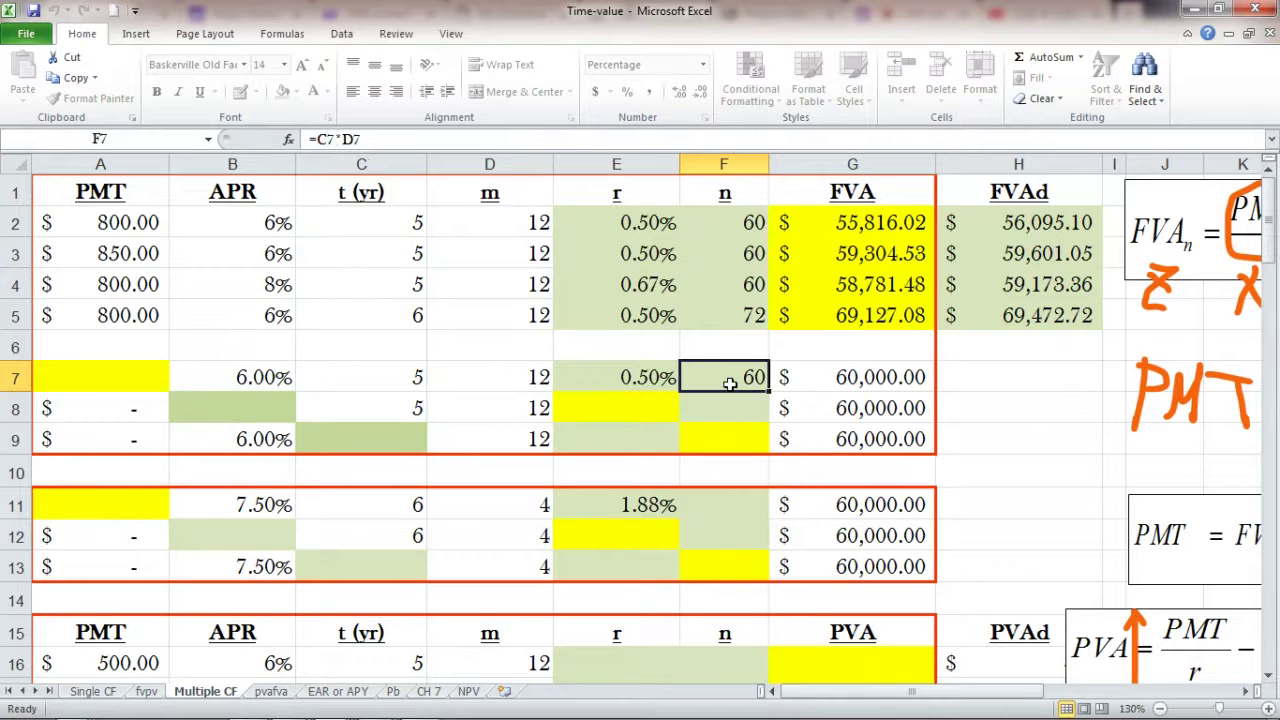
pyautogui.doubleClick(731, 382)
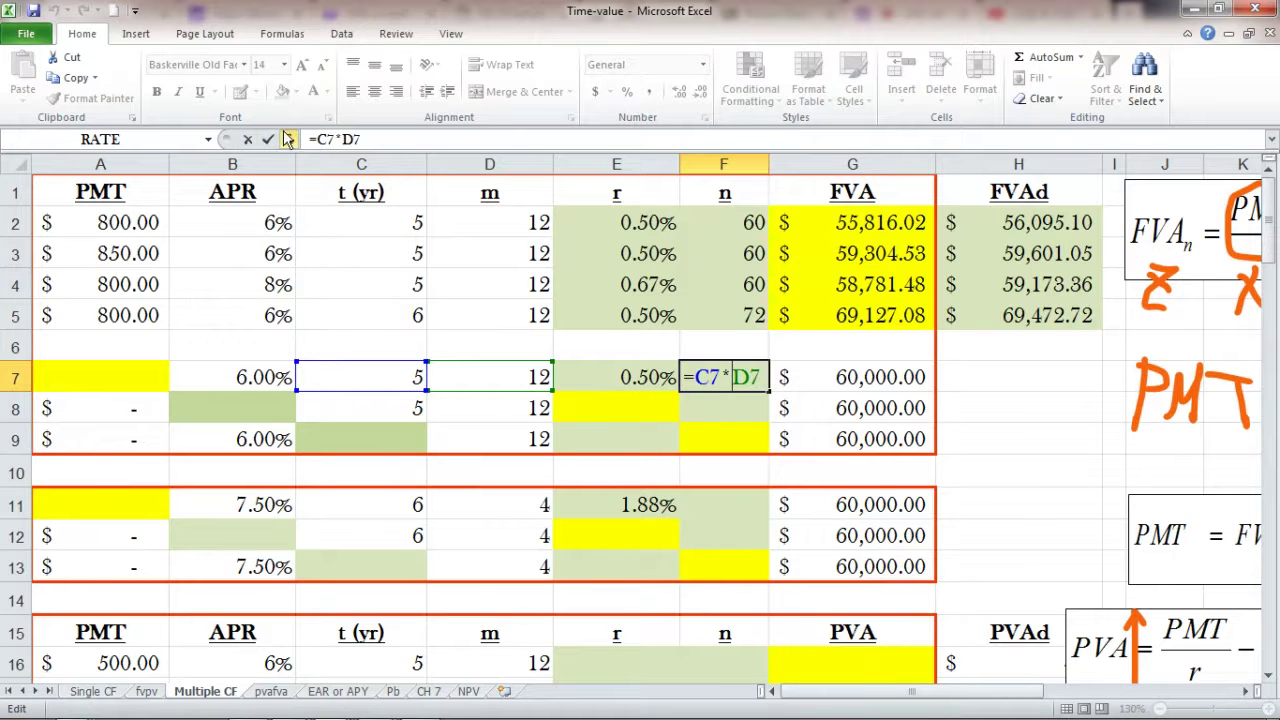
pyautogui.click(247, 141)
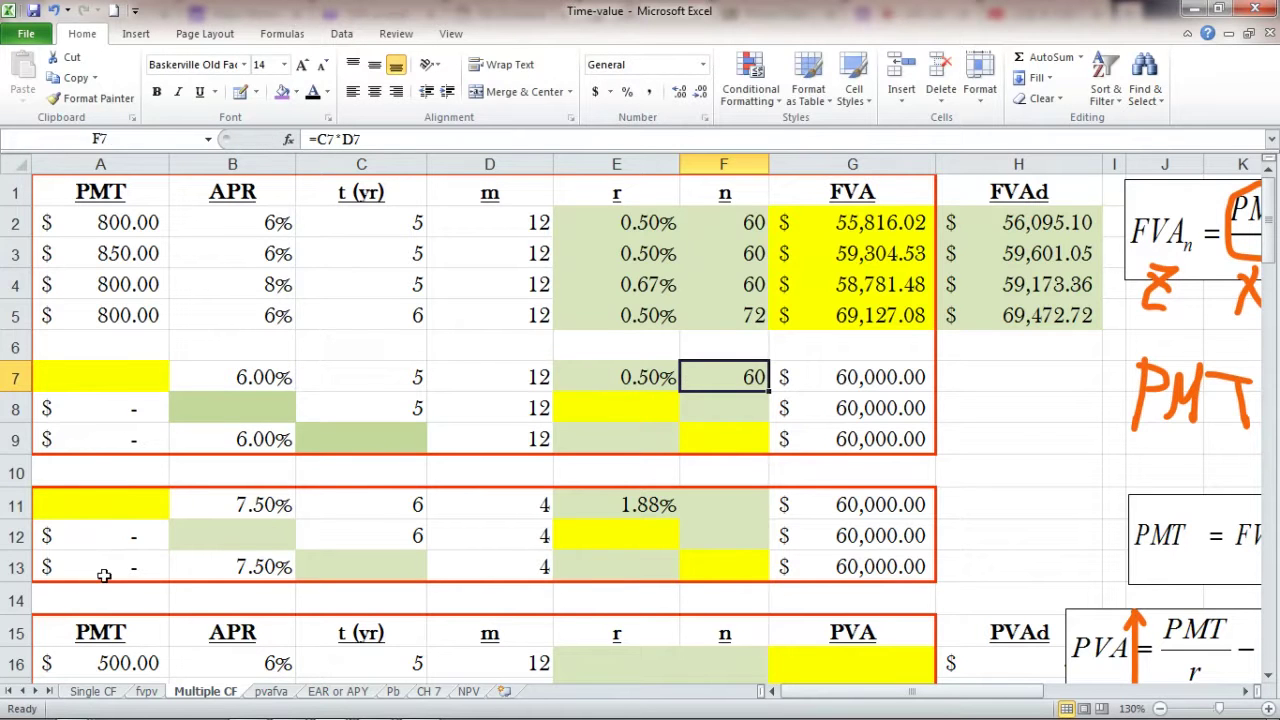
# - Begin the PMT formula in cell A7 by multiplying the FVA by the periodic rate, =G7*E7, following the written PMT formula
pyautogui.click(82, 381)
pyautogui.write('=')
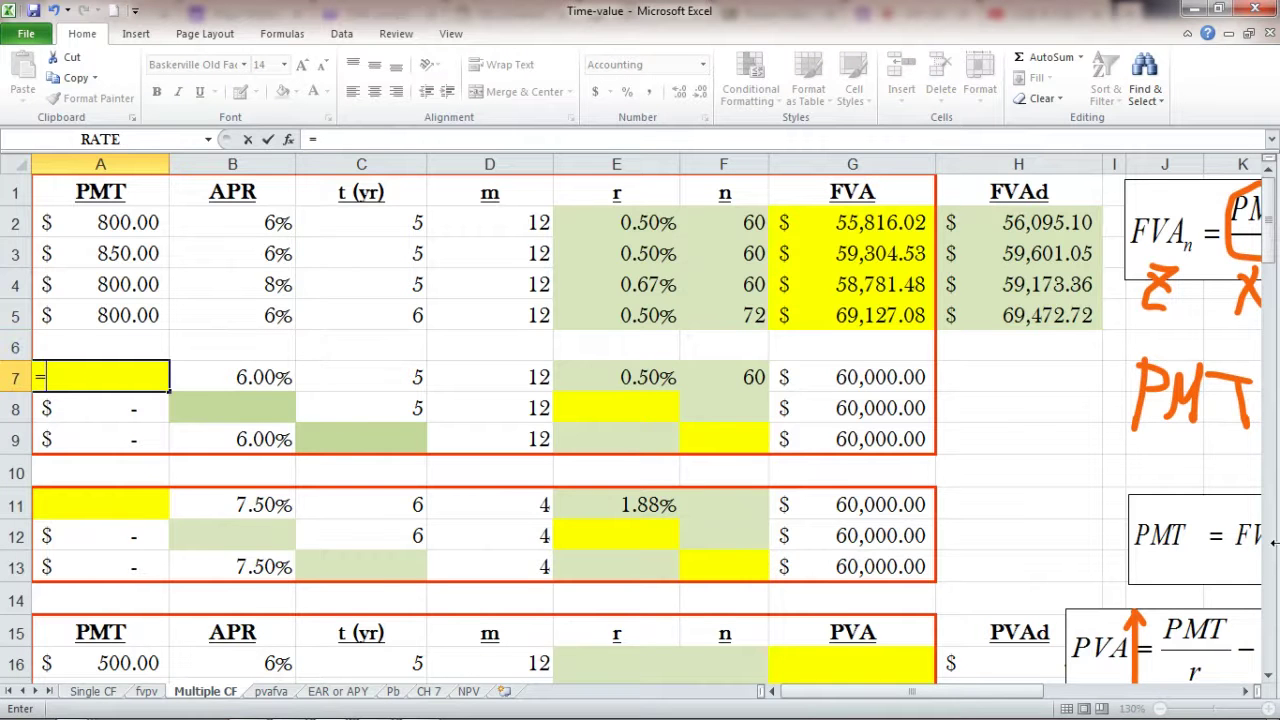
pyautogui.click(1246, 691)
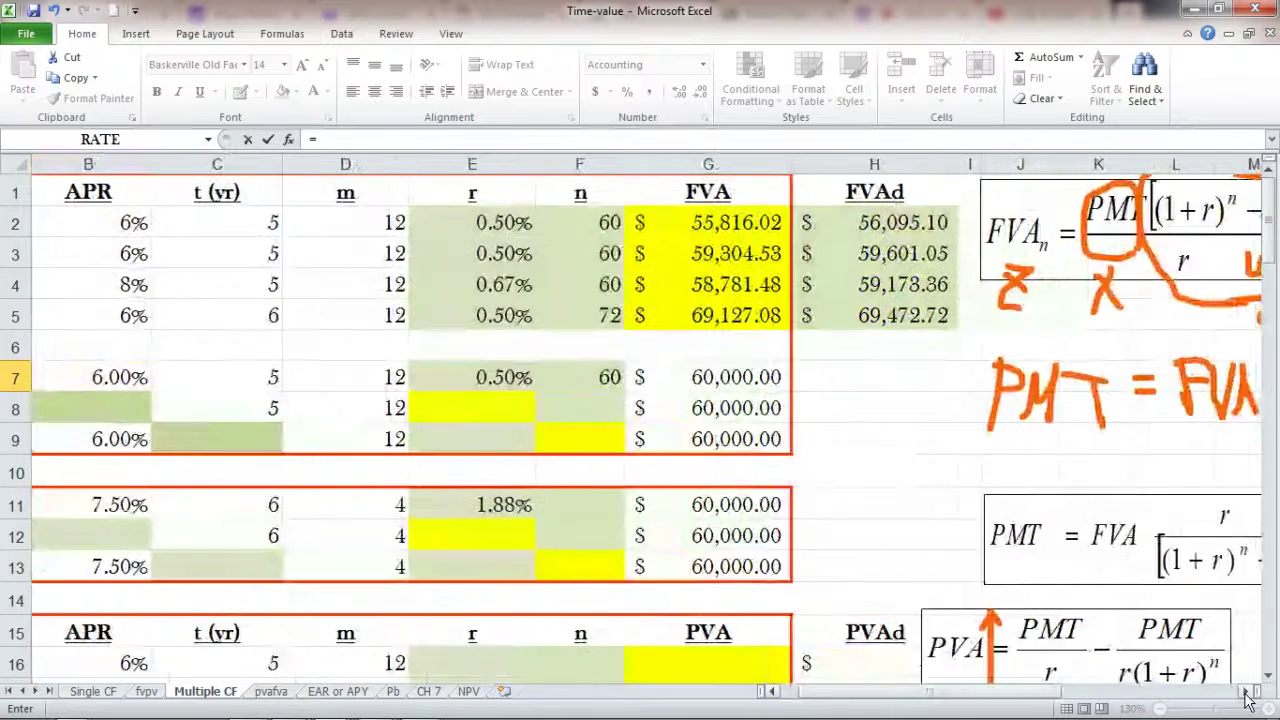
pyautogui.click(1246, 691)
pyautogui.click(1246, 691)
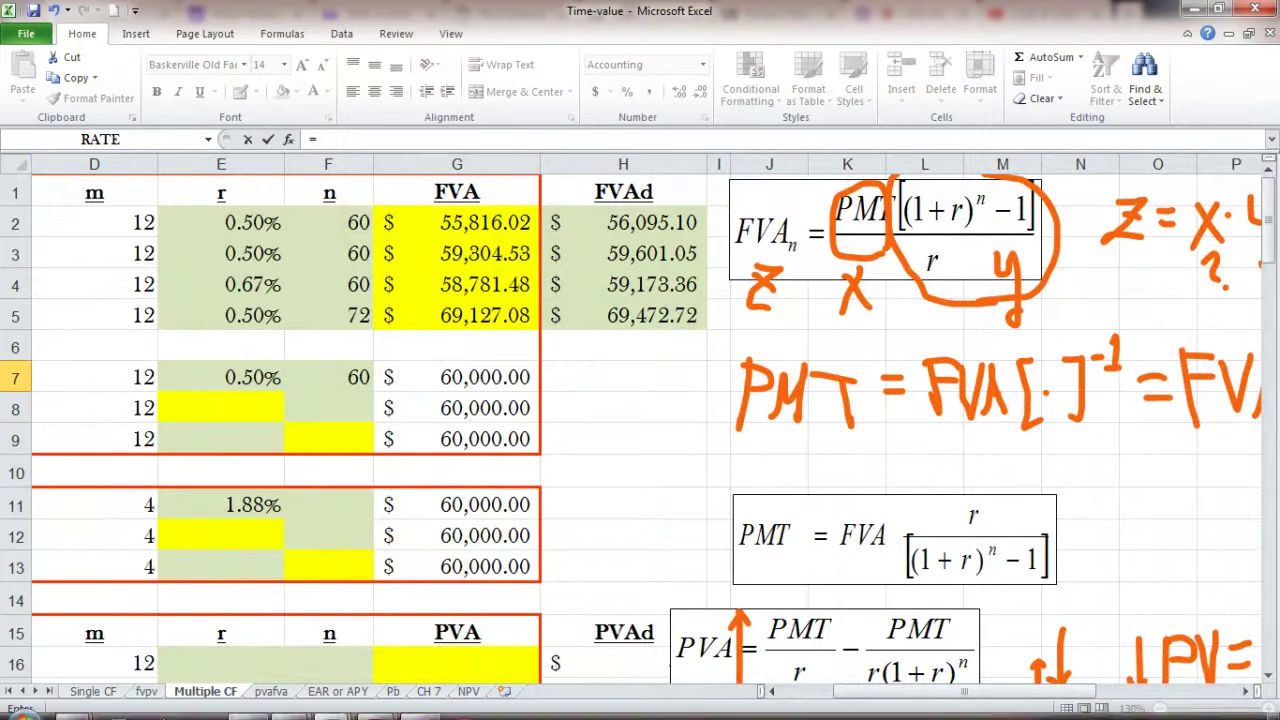
pyautogui.click(1242, 692)
pyautogui.click(1242, 692)
pyautogui.click(1242, 692)
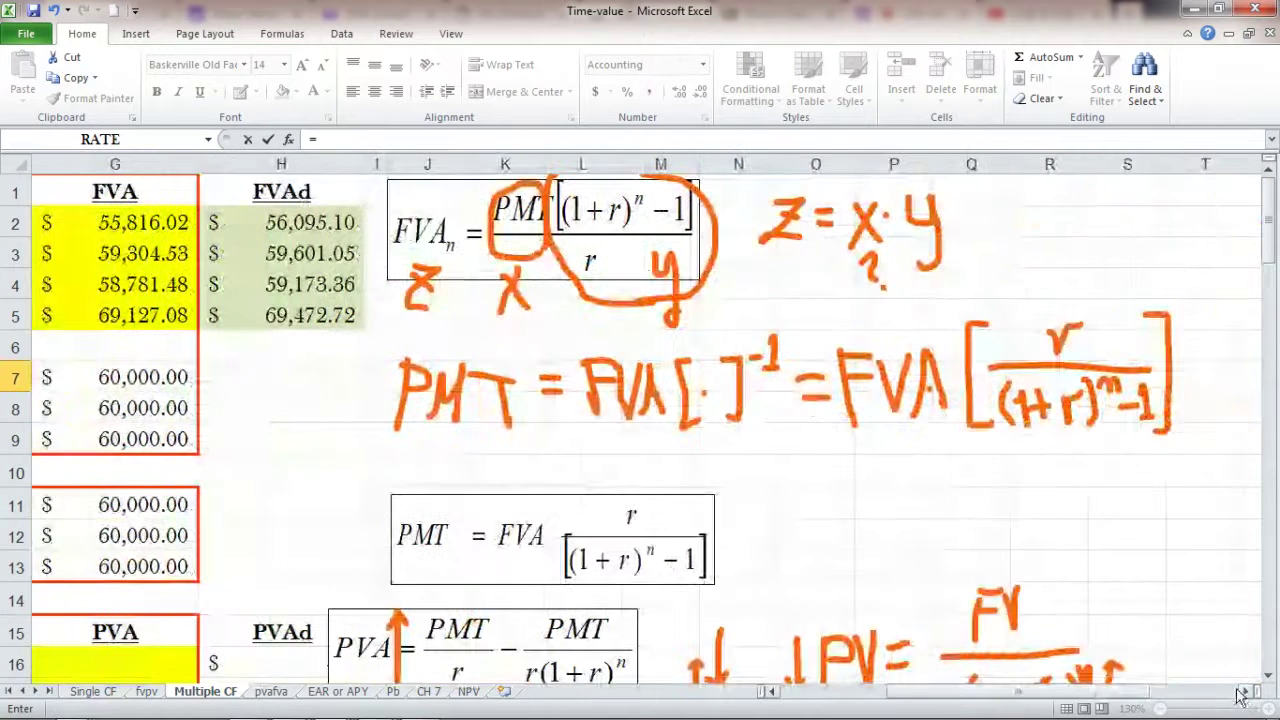
pyautogui.click(813, 698)
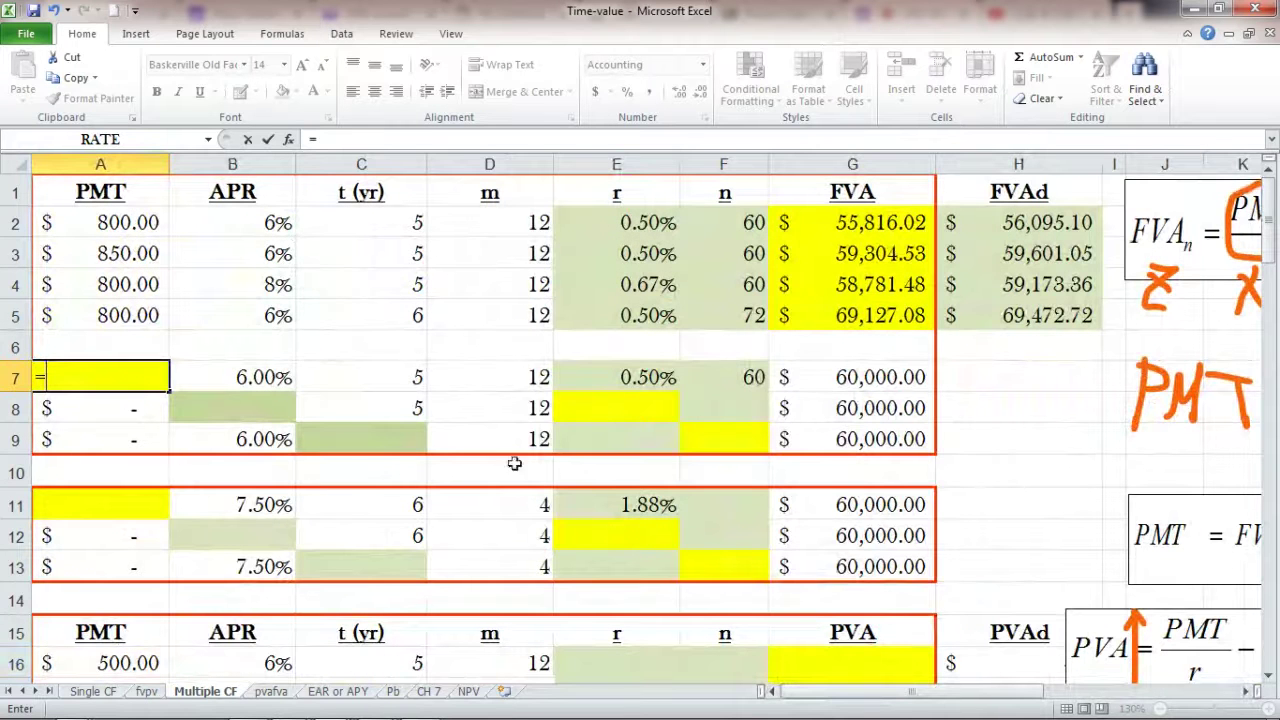
pyautogui.click(873, 395)
pyautogui.click(873, 374)
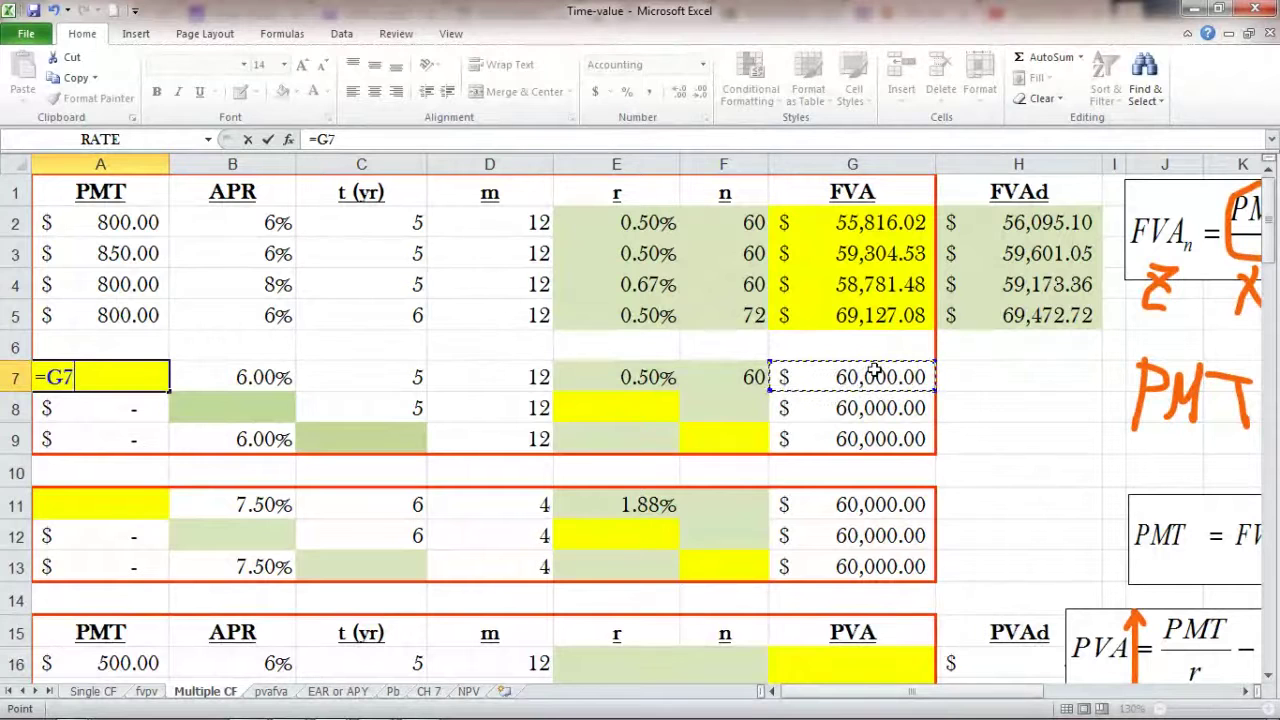
pyautogui.write('*')
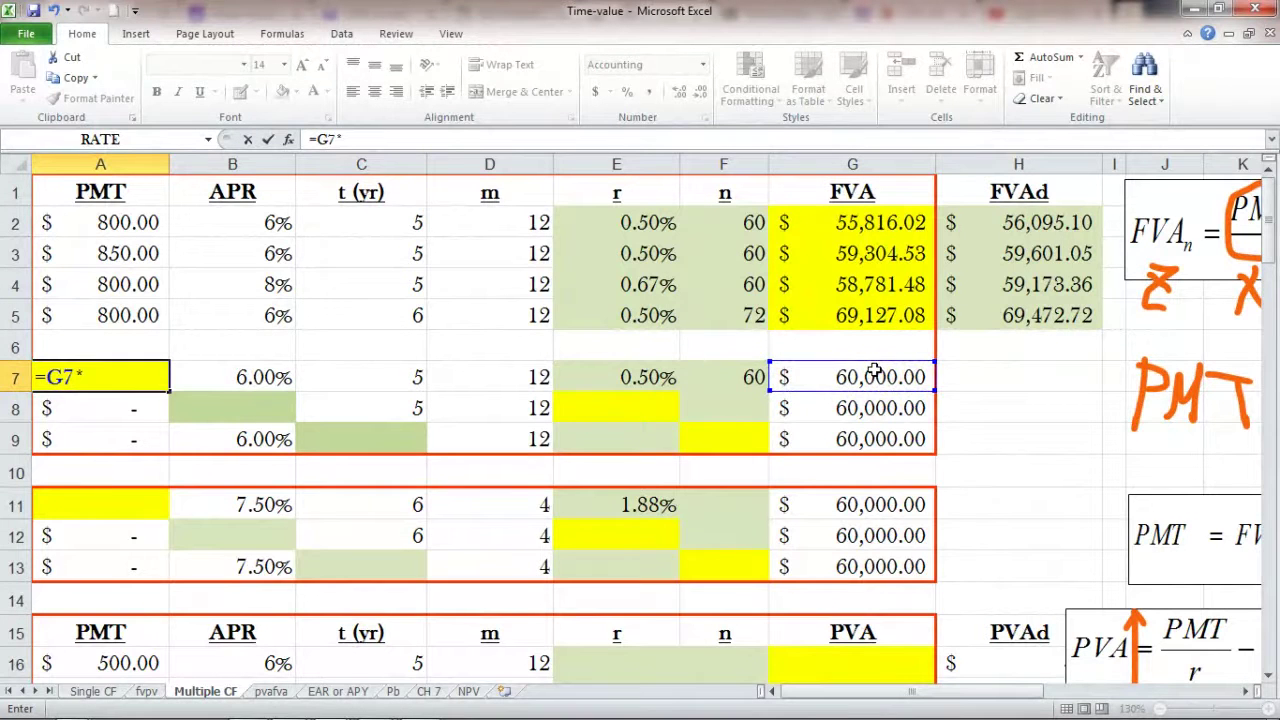
pyautogui.click(633, 376)
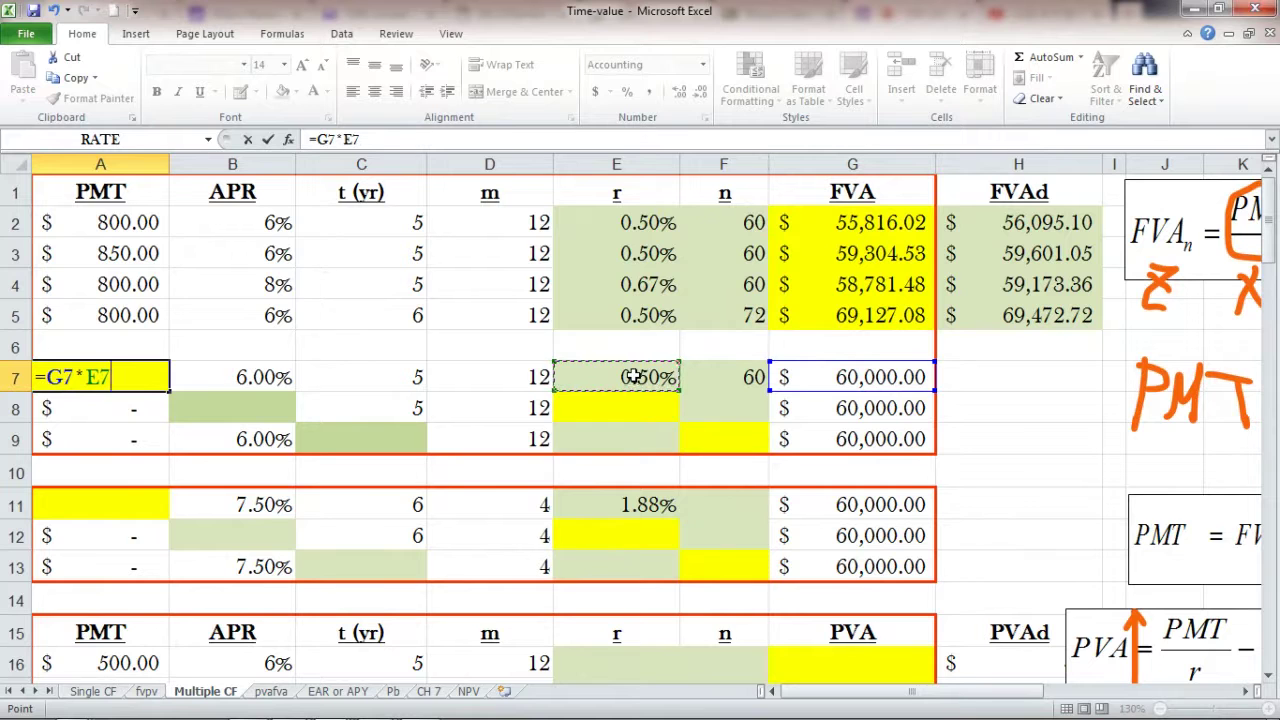
# - Complete the PMT formula in A7 by dividing by the compound factor, giving =G7*E7/((1+E7)^F7-1)
pyautogui.write('/((1+')
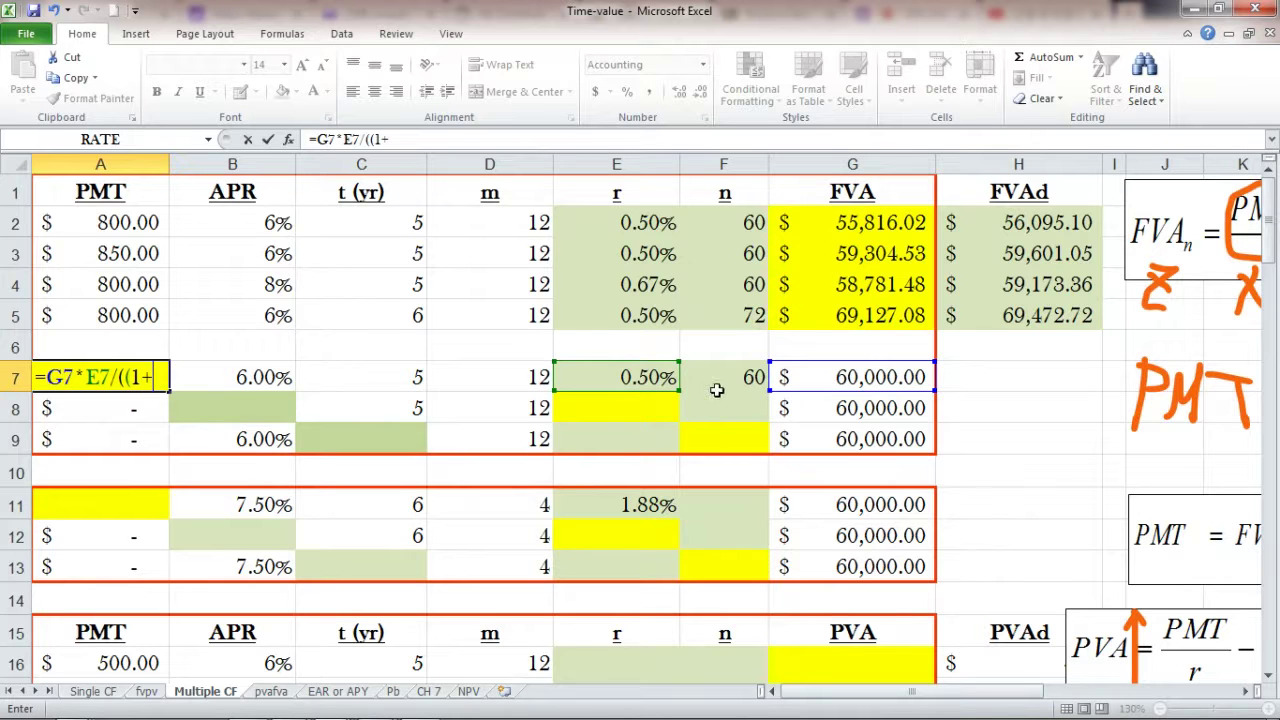
pyautogui.click(634, 376)
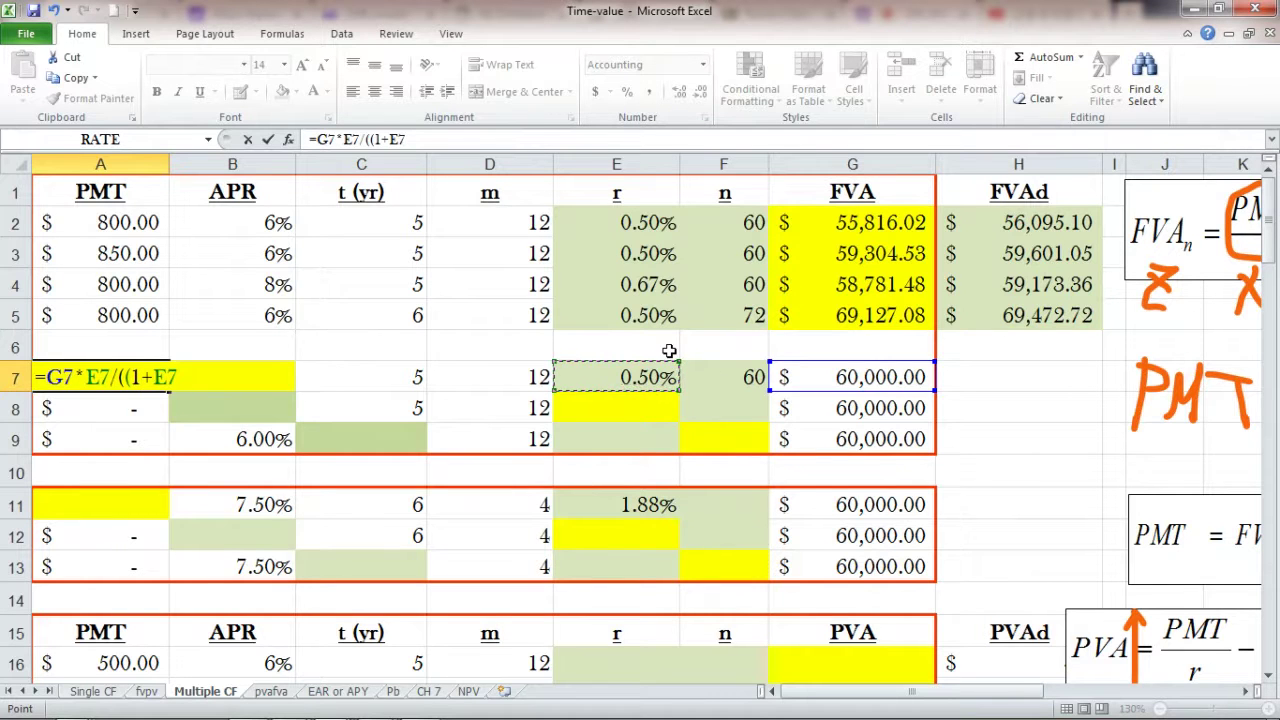
pyautogui.write(')^')
pyautogui.click(714, 376)
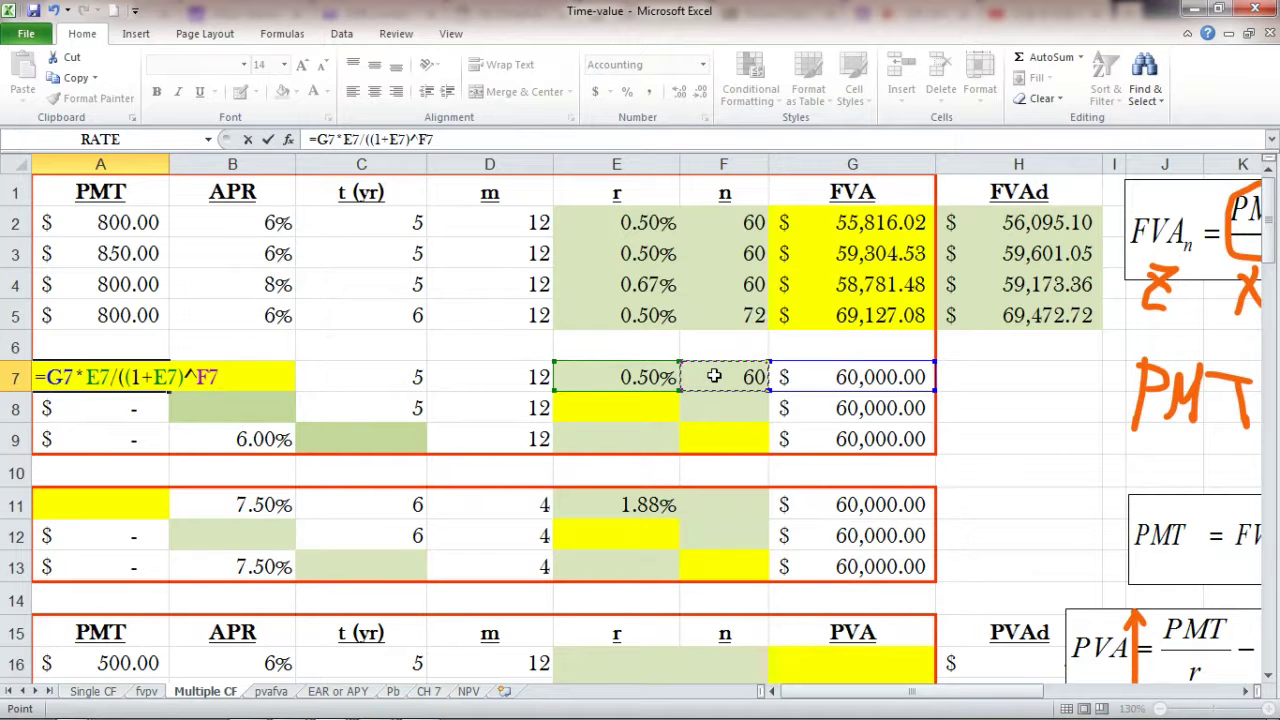
pyautogui.write('-1')
pyautogui.click(269, 140)
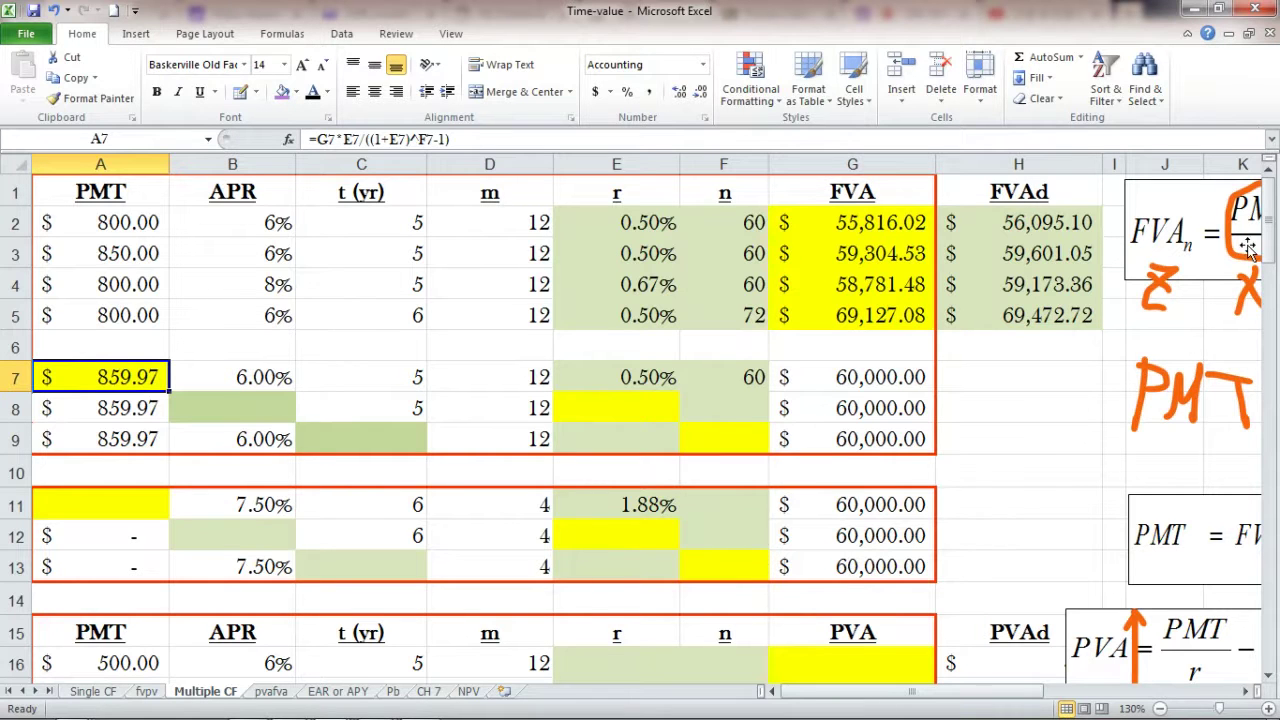
pyautogui.moveTo(1267, 236); pyautogui.dragTo(1270, 243)
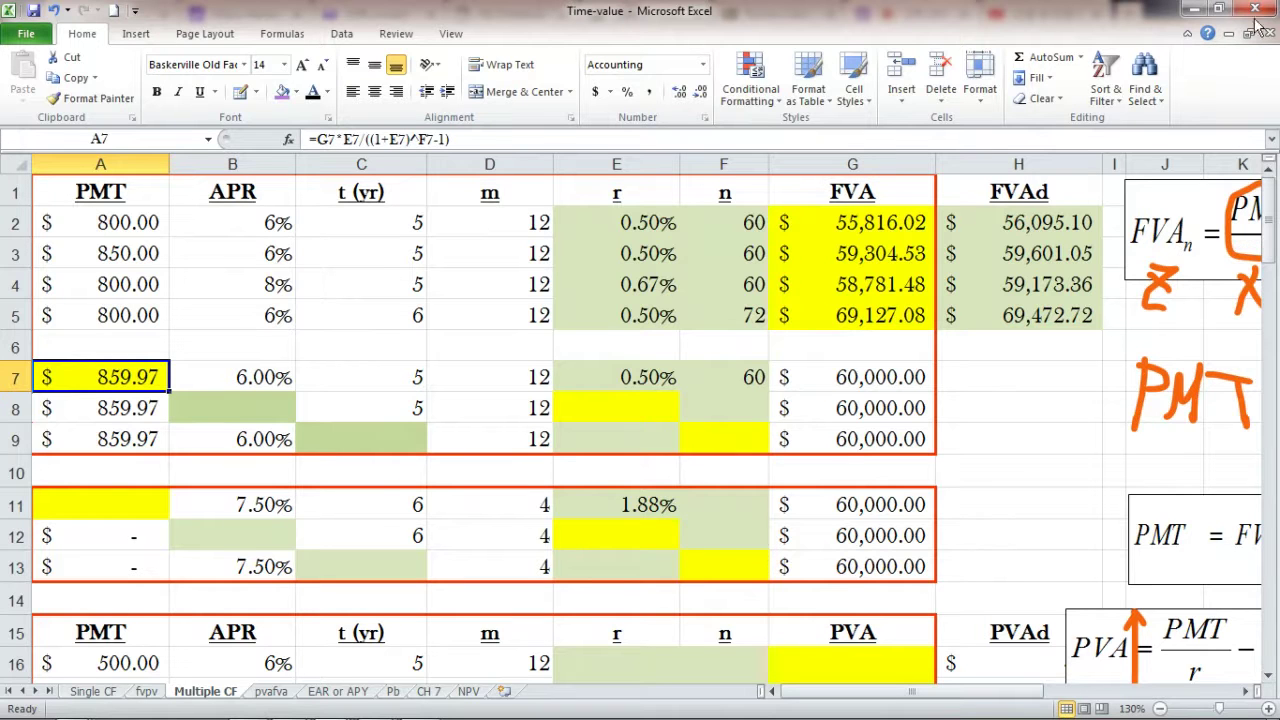
# - Minimize the ribbon to show more rows and select the empty PMT cell A11
pyautogui.rightClick(1252, 92)
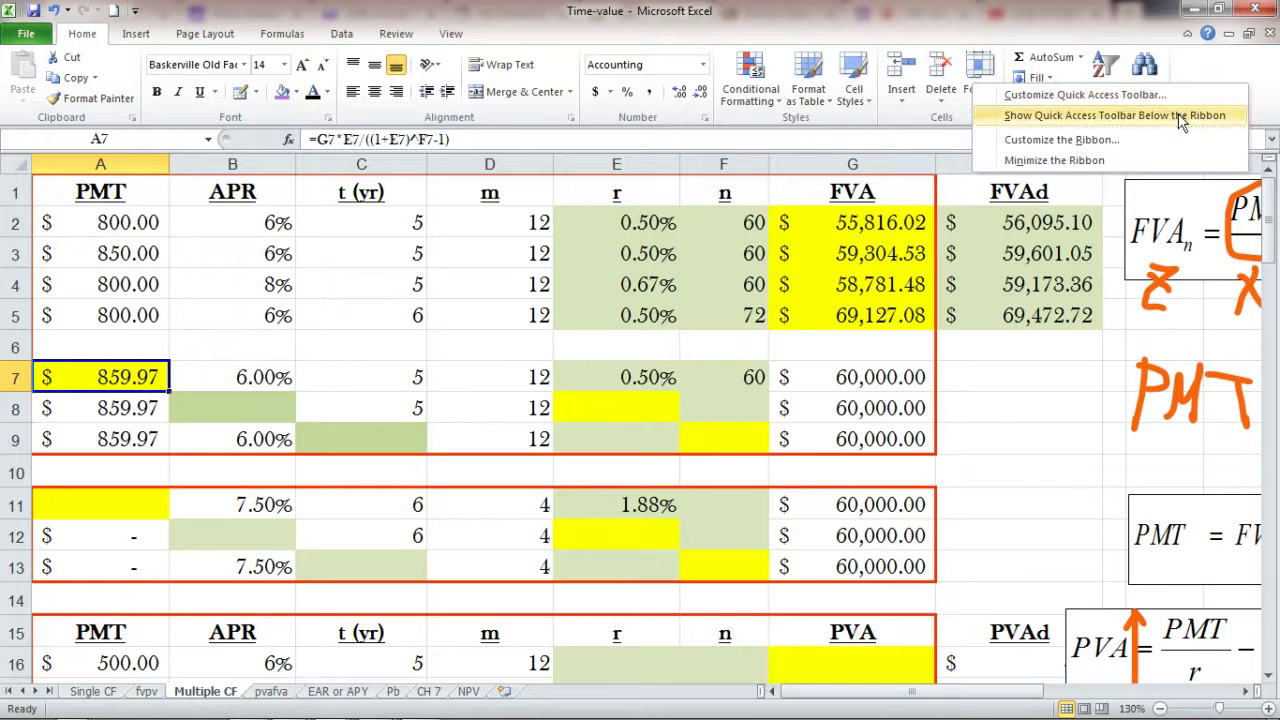
pyautogui.click(1160, 158)
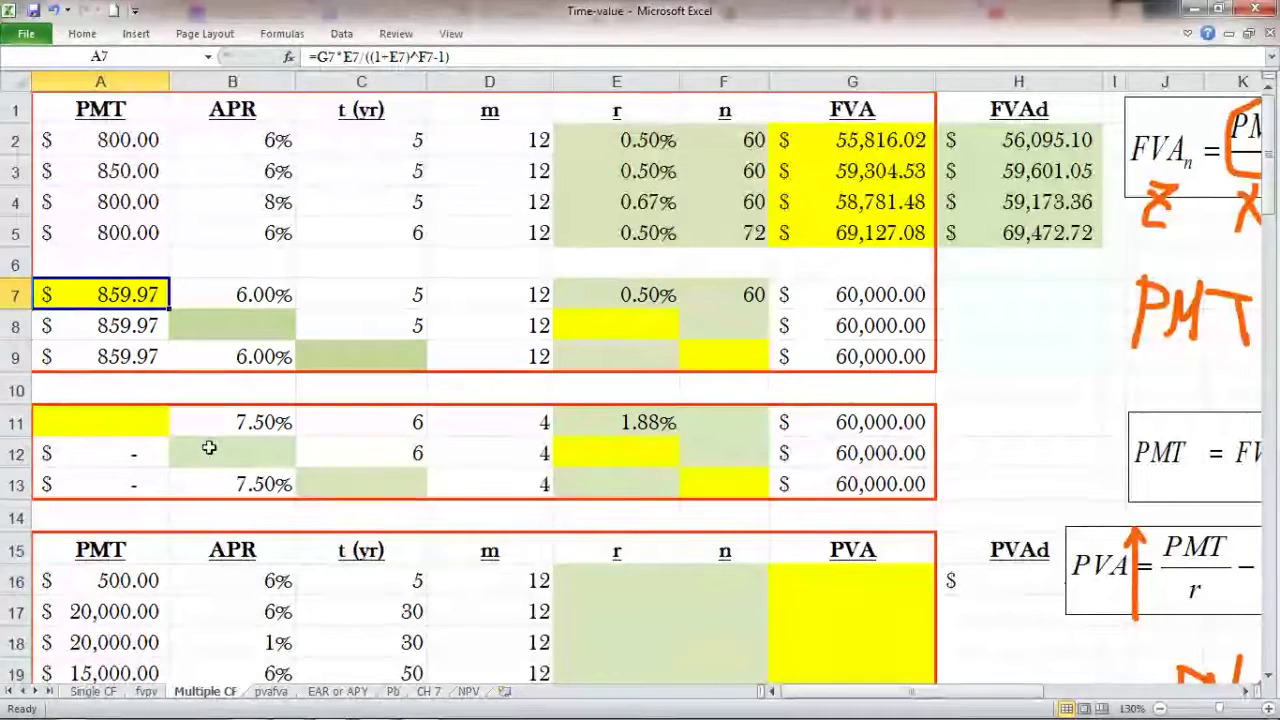
pyautogui.click(155, 418)
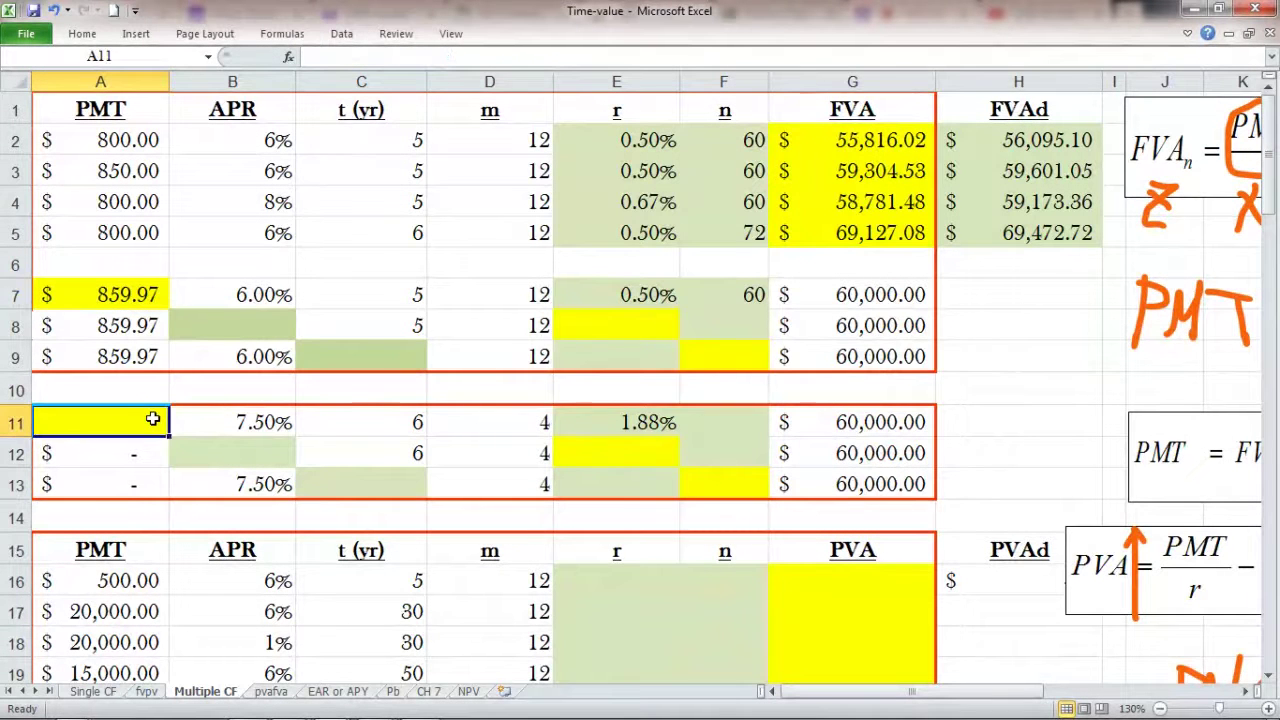
# - Review the given APR, years, compounding frequency and FVA in row 11, and inspect the formula behind its periodic rate without changing it
pyautogui.click(489, 443)
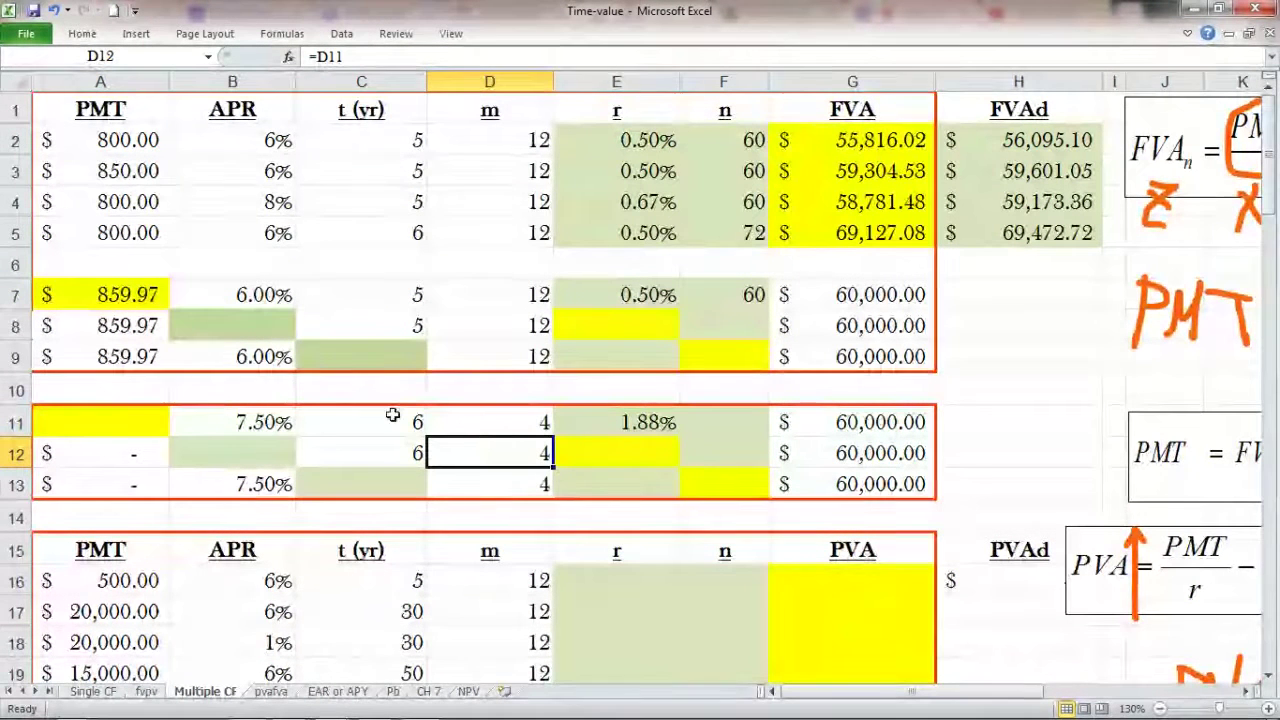
pyautogui.click(466, 426)
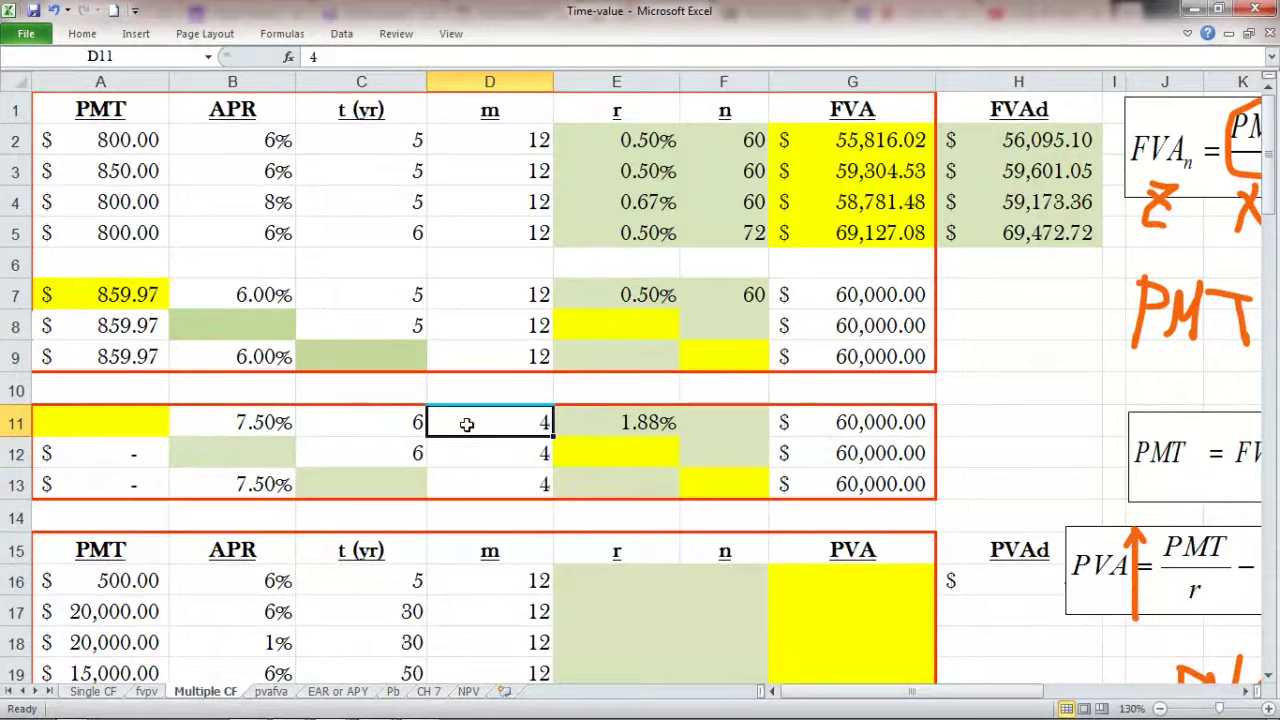
pyautogui.click(739, 422)
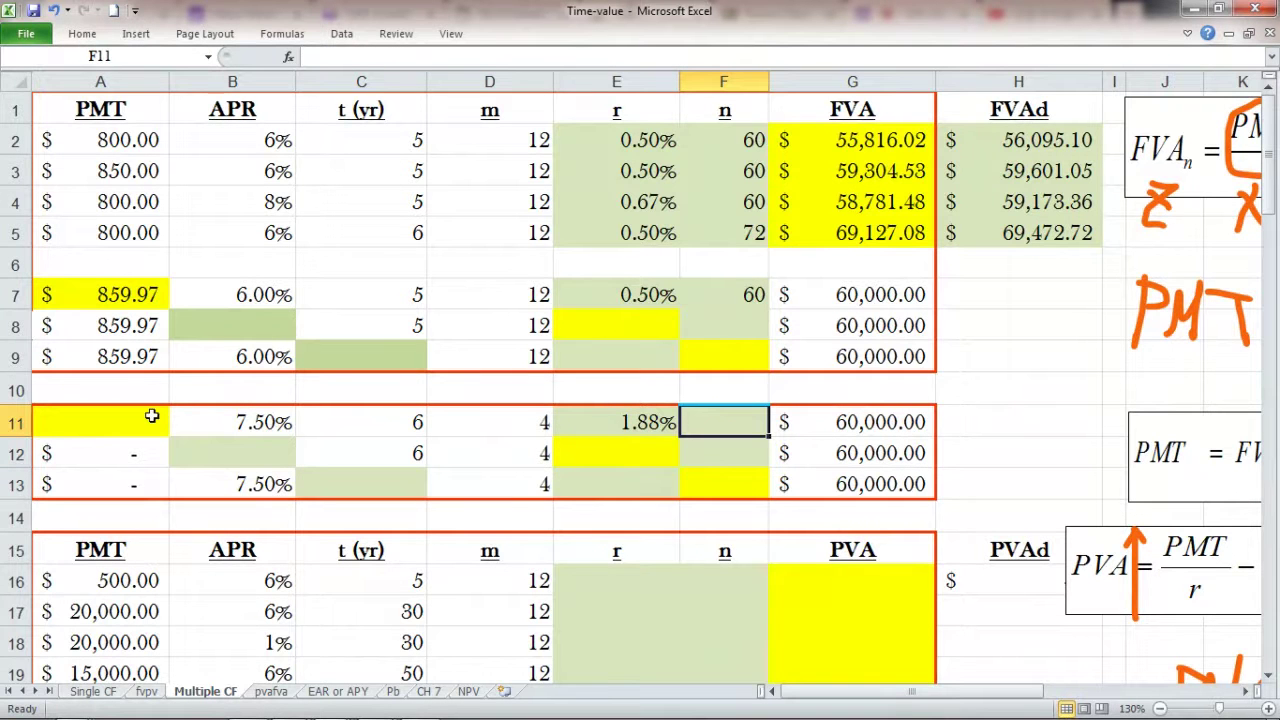
pyautogui.click(216, 426)
pyautogui.click(886, 425)
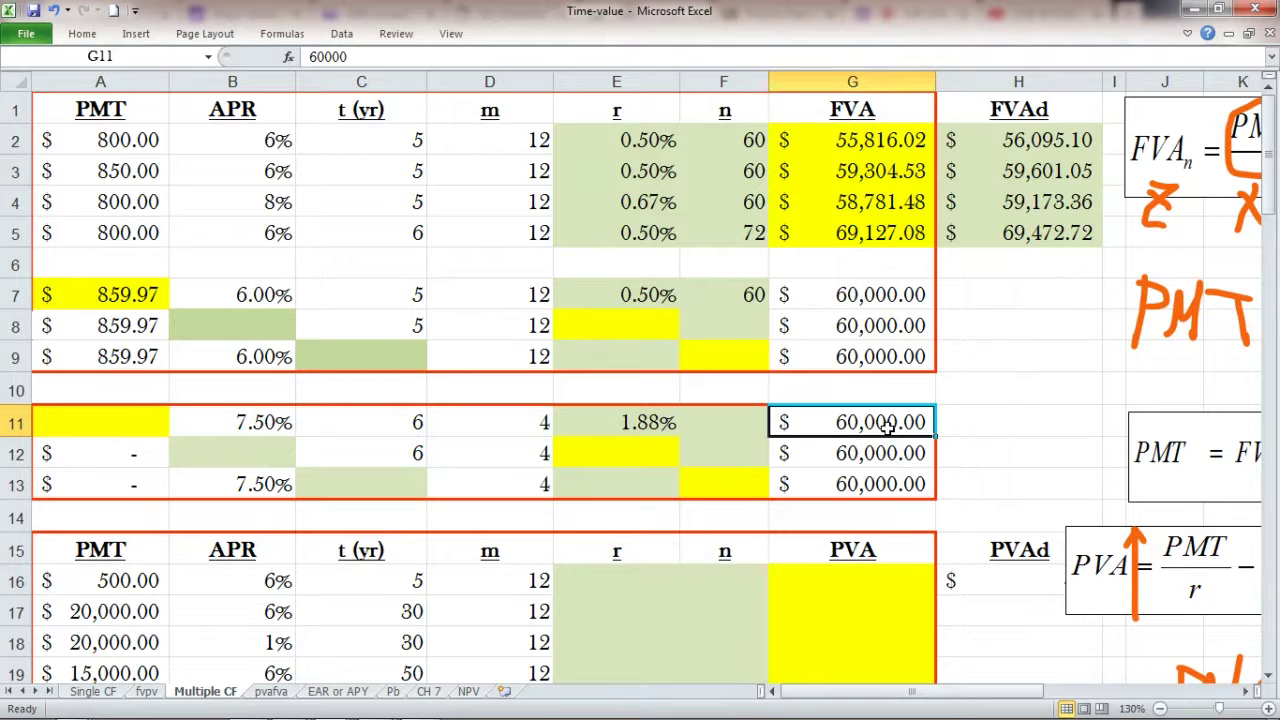
pyautogui.click(236, 428)
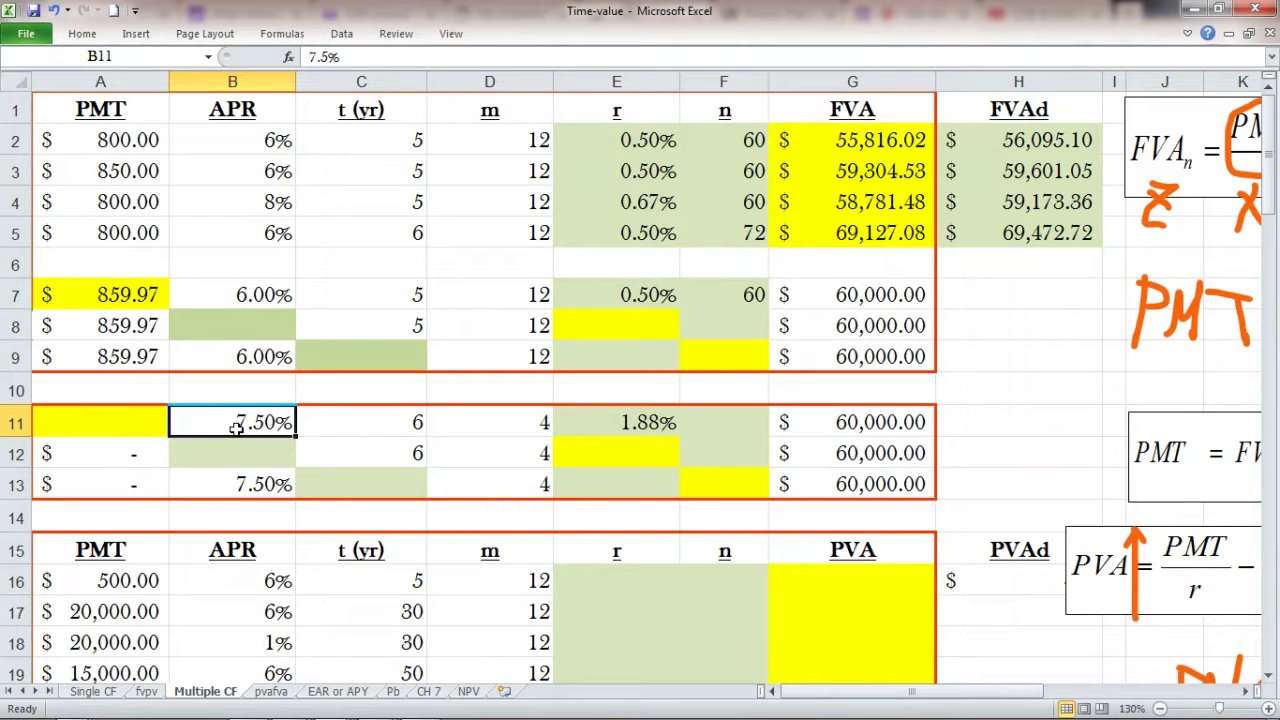
pyautogui.click(367, 420)
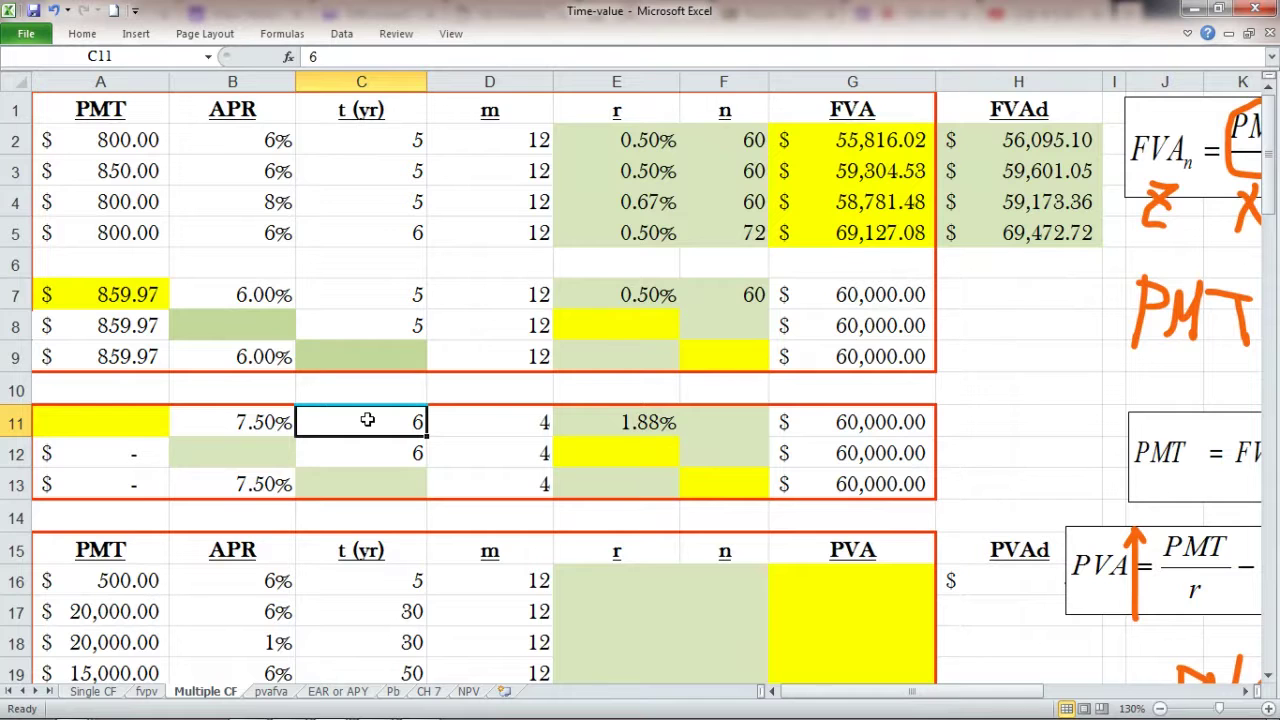
pyautogui.click(495, 427)
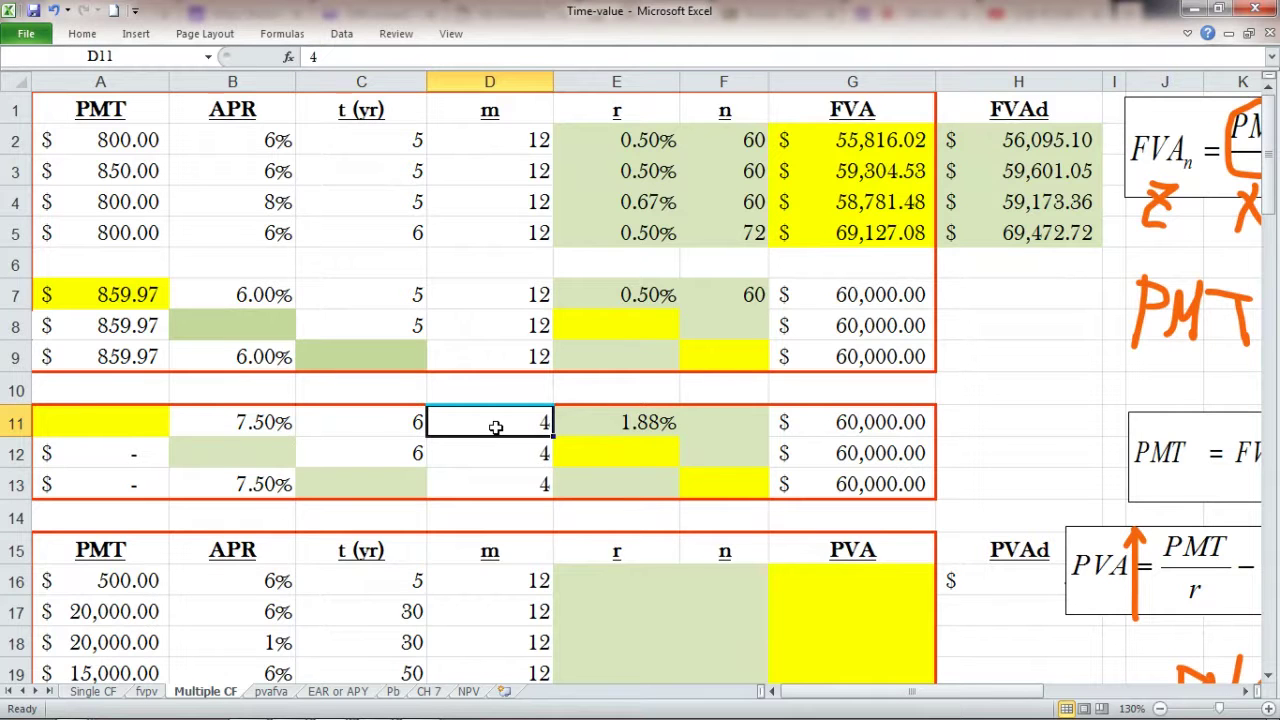
pyautogui.click(724, 422)
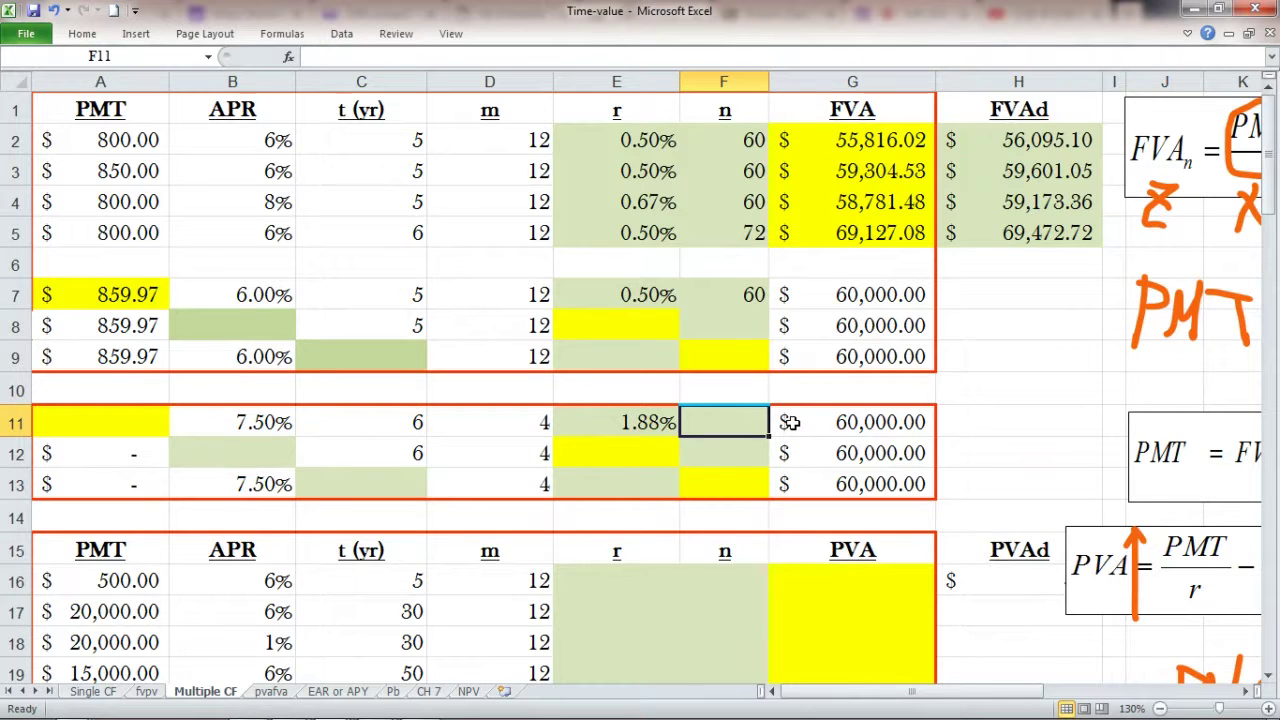
pyautogui.doubleClick(632, 420)
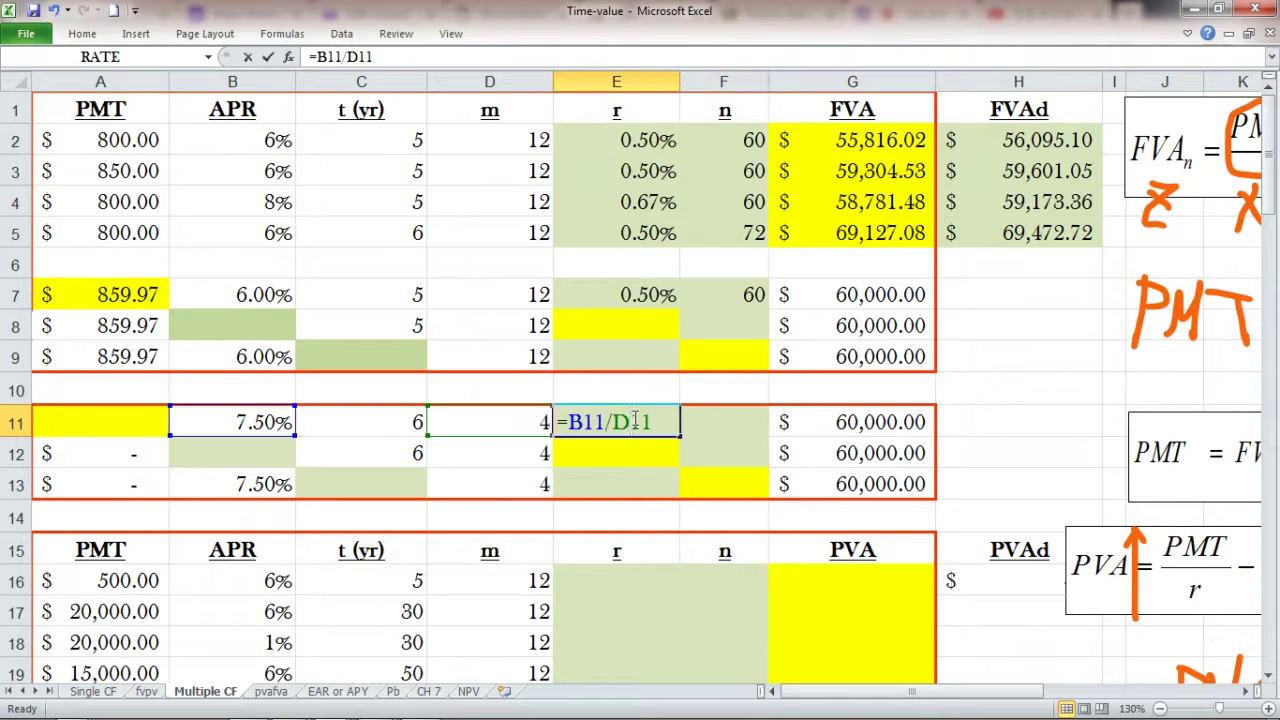
pyautogui.click(267, 57)
# - Calculate the number of periods in F11 by multiplying years by compounding frequency, =C11*D11
pyautogui.click(705, 420)
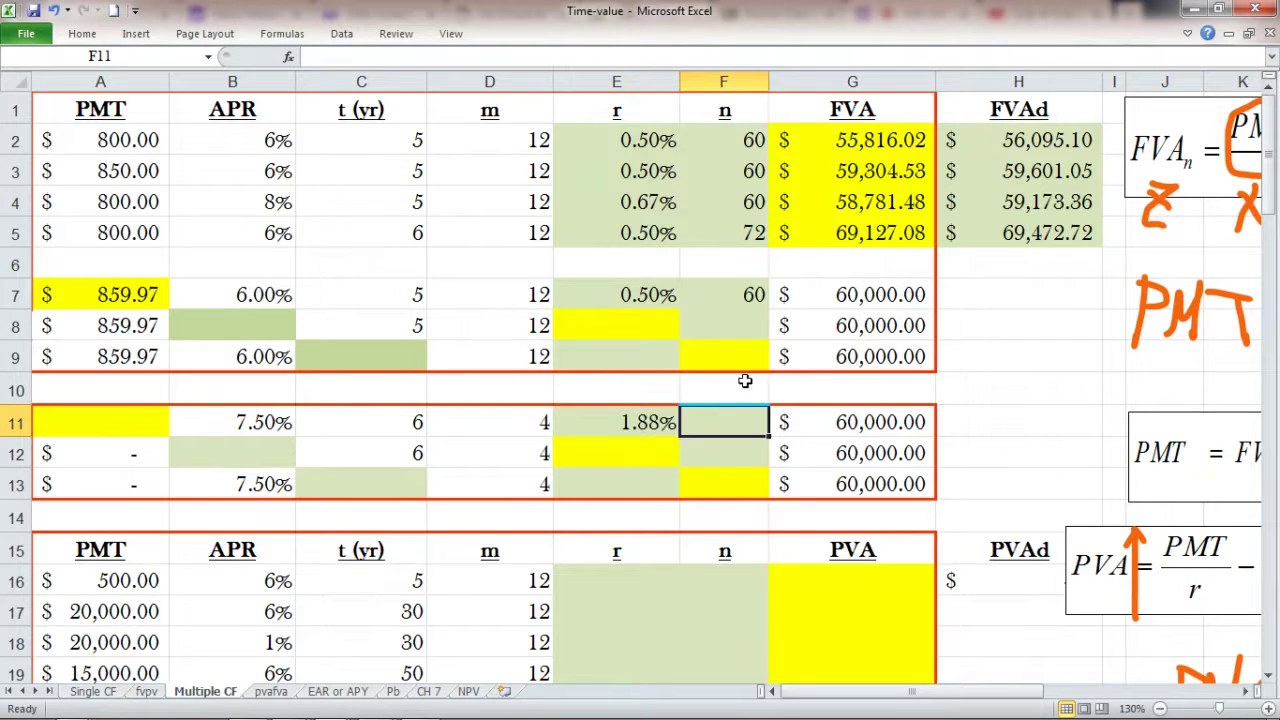
pyautogui.write('=')
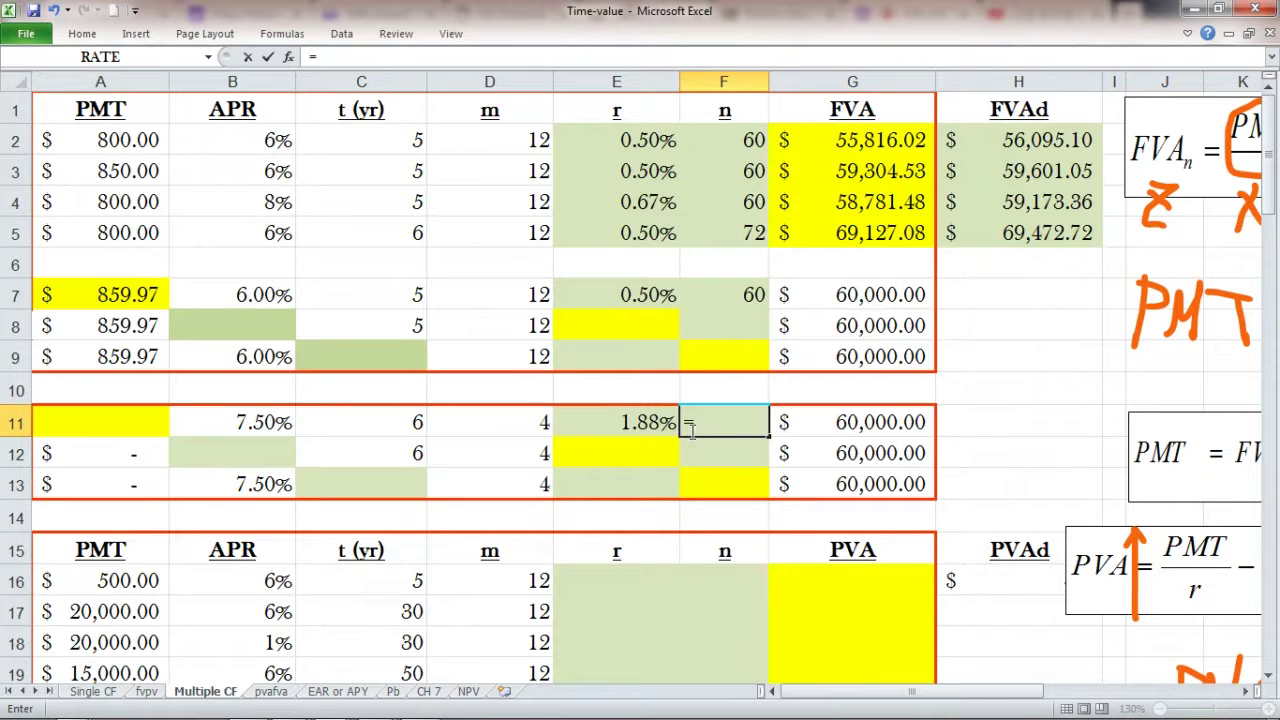
pyautogui.click(408, 422)
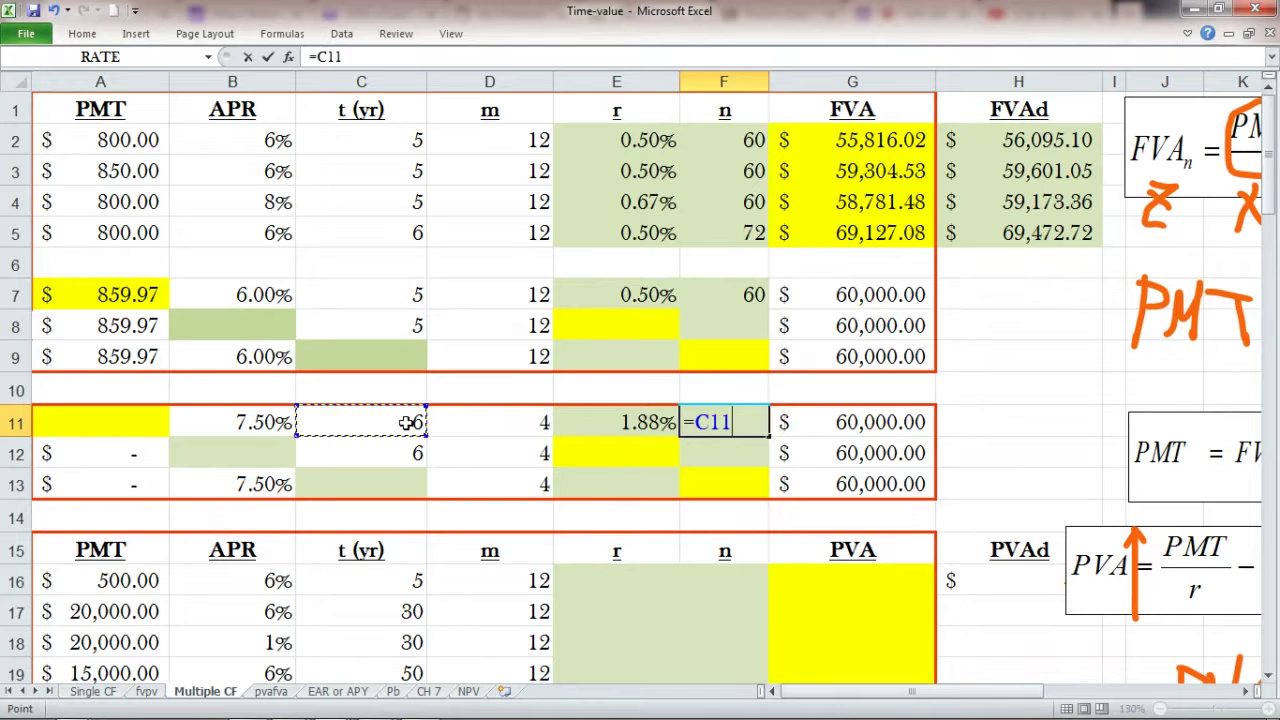
pyautogui.write('*')
pyautogui.click(472, 421)
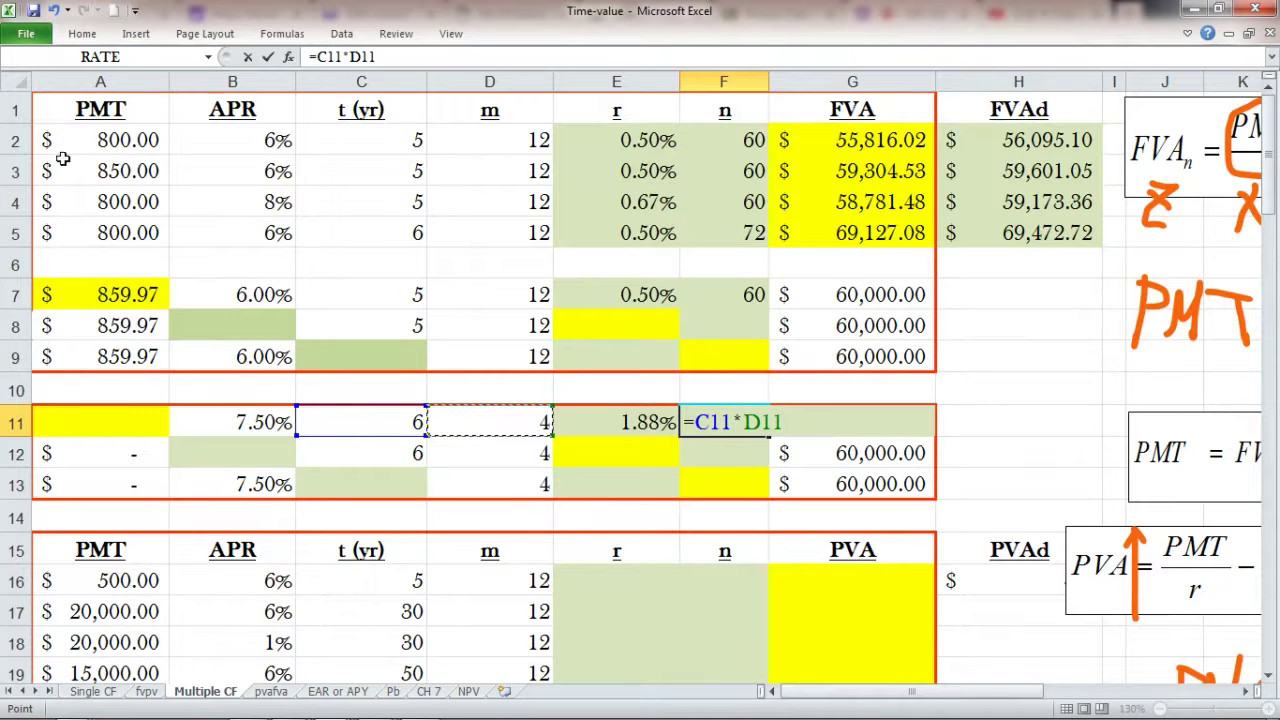
pyautogui.click(269, 58)
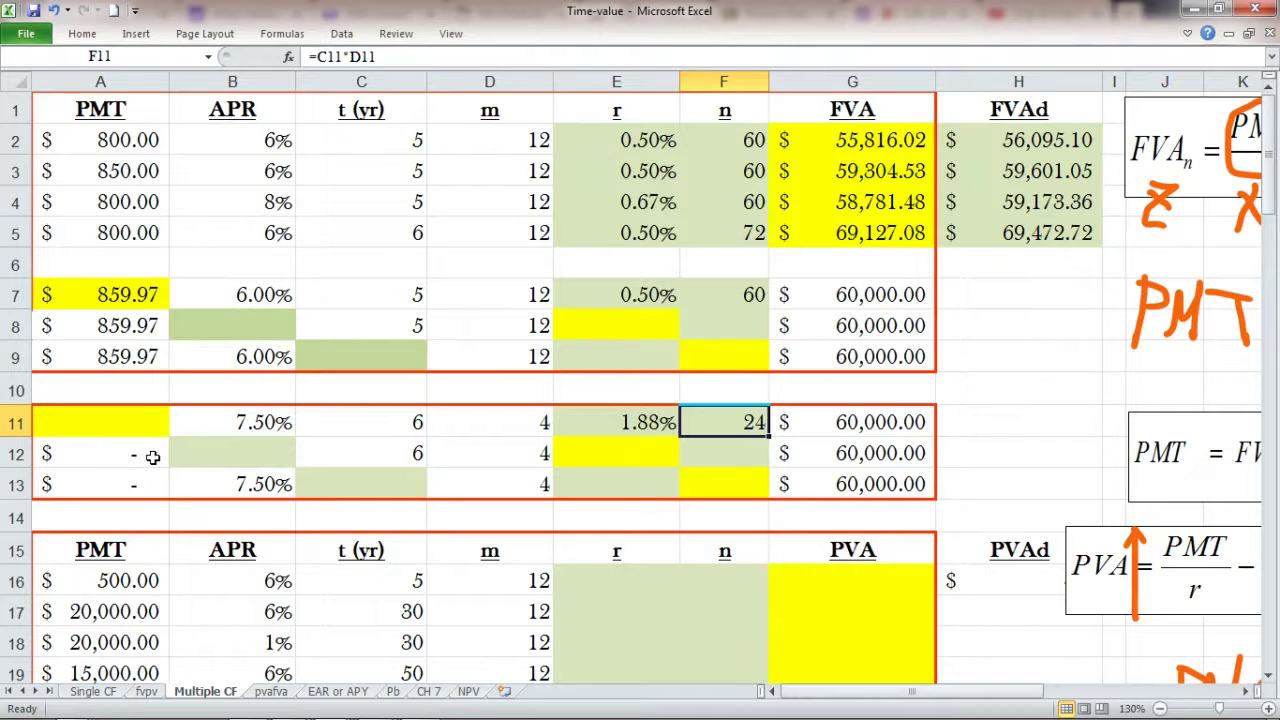
# - Calculate the payment in A11 from the future value, periodic rate and number of periods with =G11*E11/((1+E11)^F11-1)
pyautogui.click(93, 424)
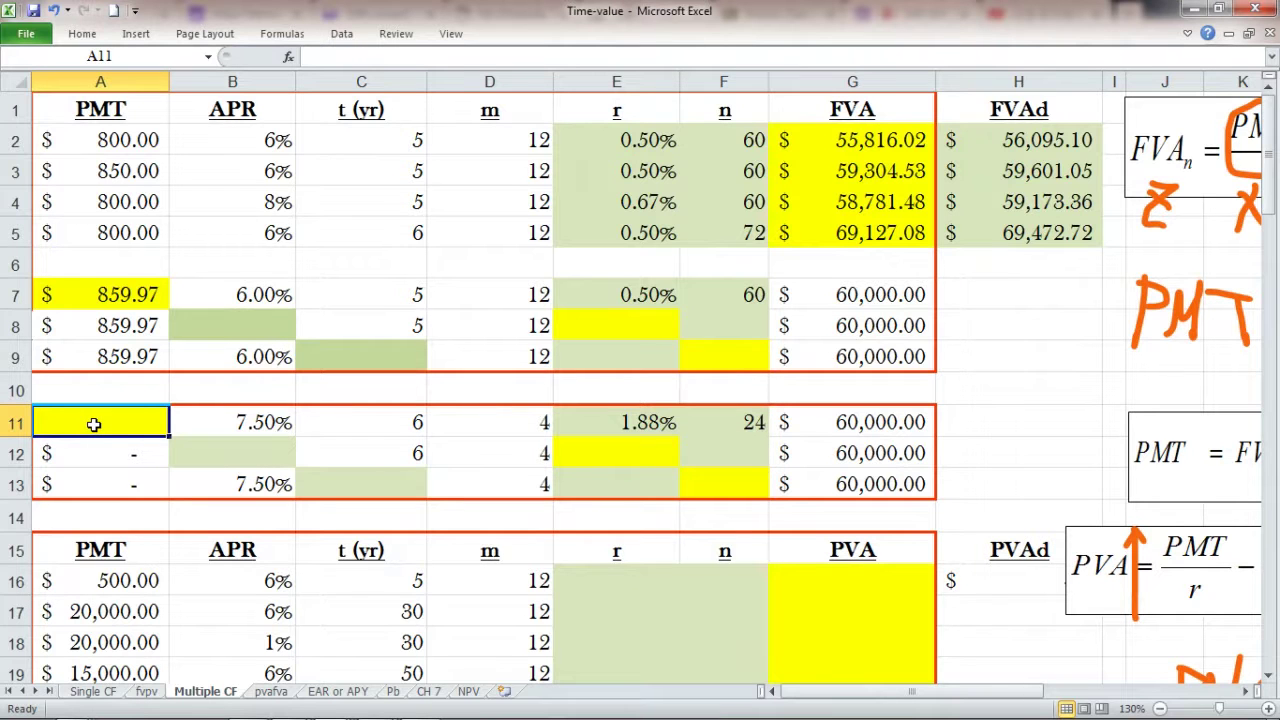
pyautogui.write('=')
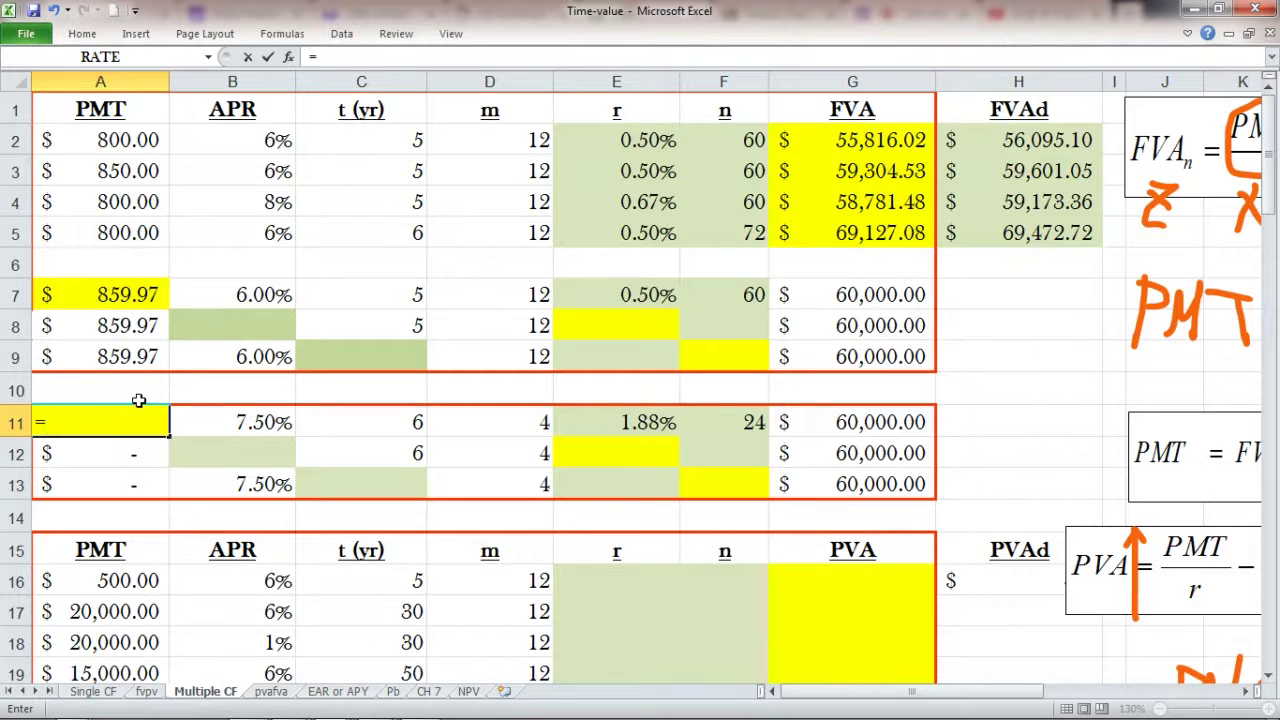
pyautogui.click(846, 424)
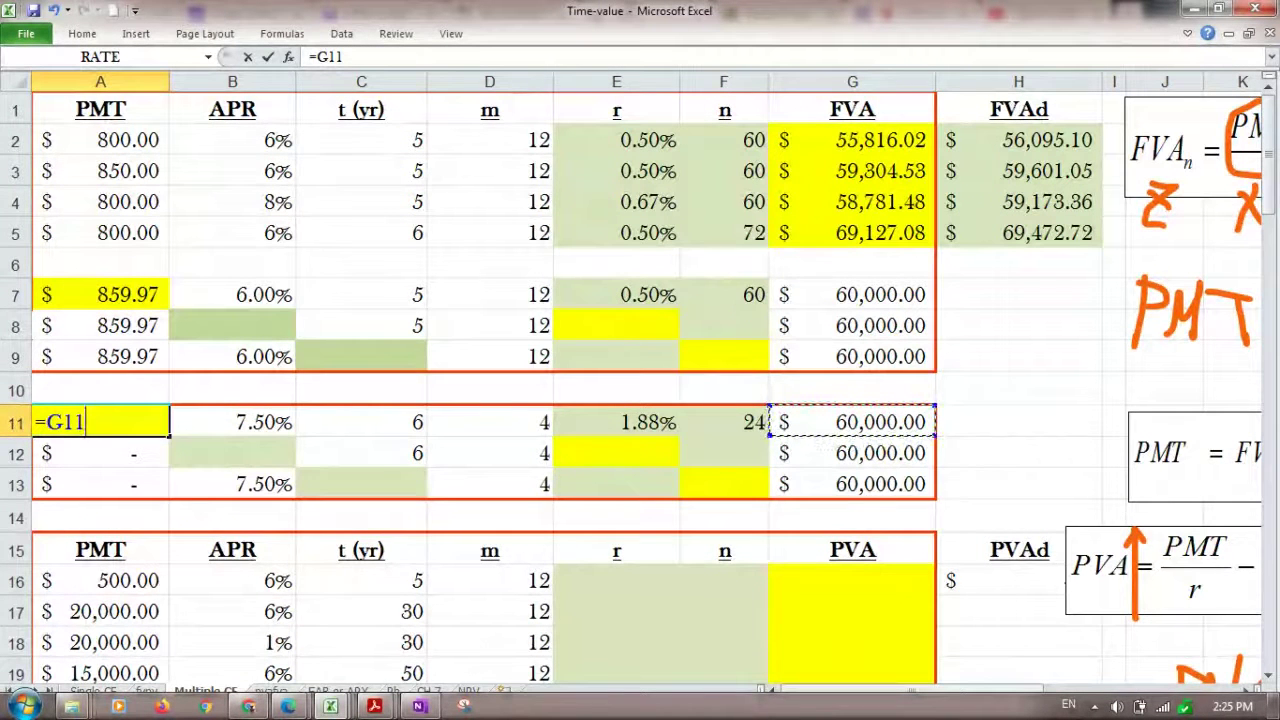
pyautogui.write('*')
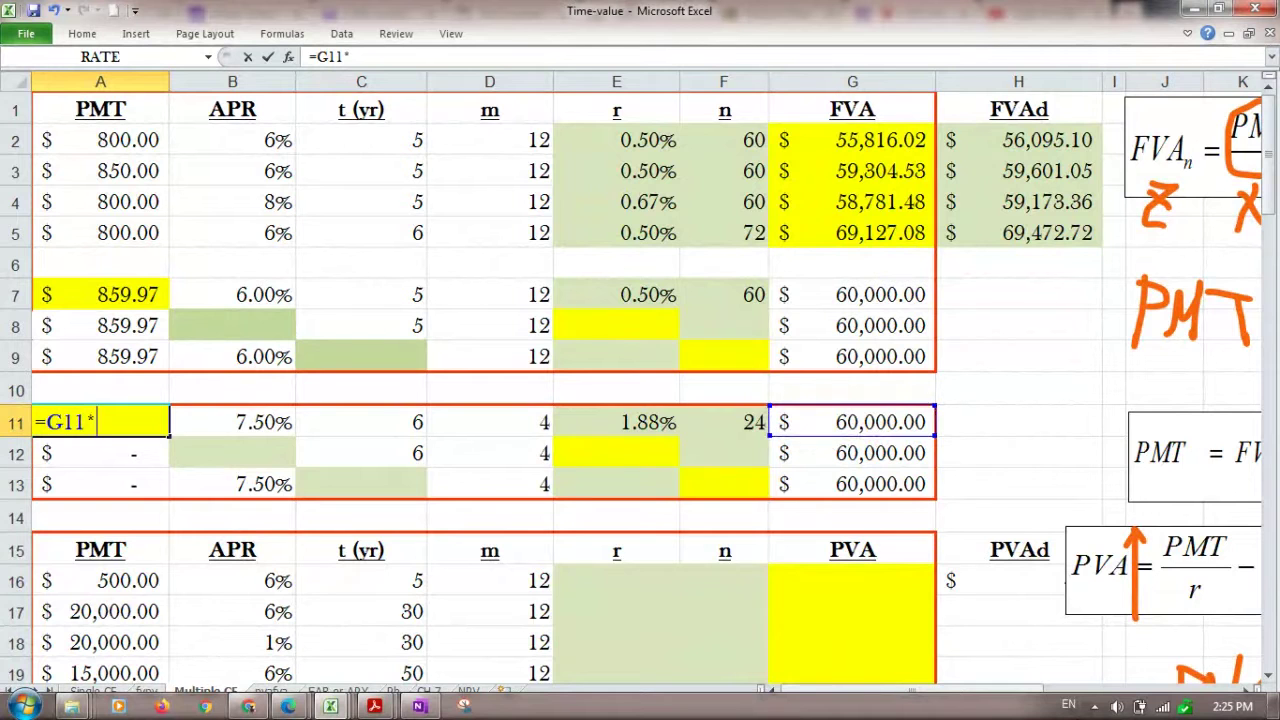
pyautogui.click(596, 420)
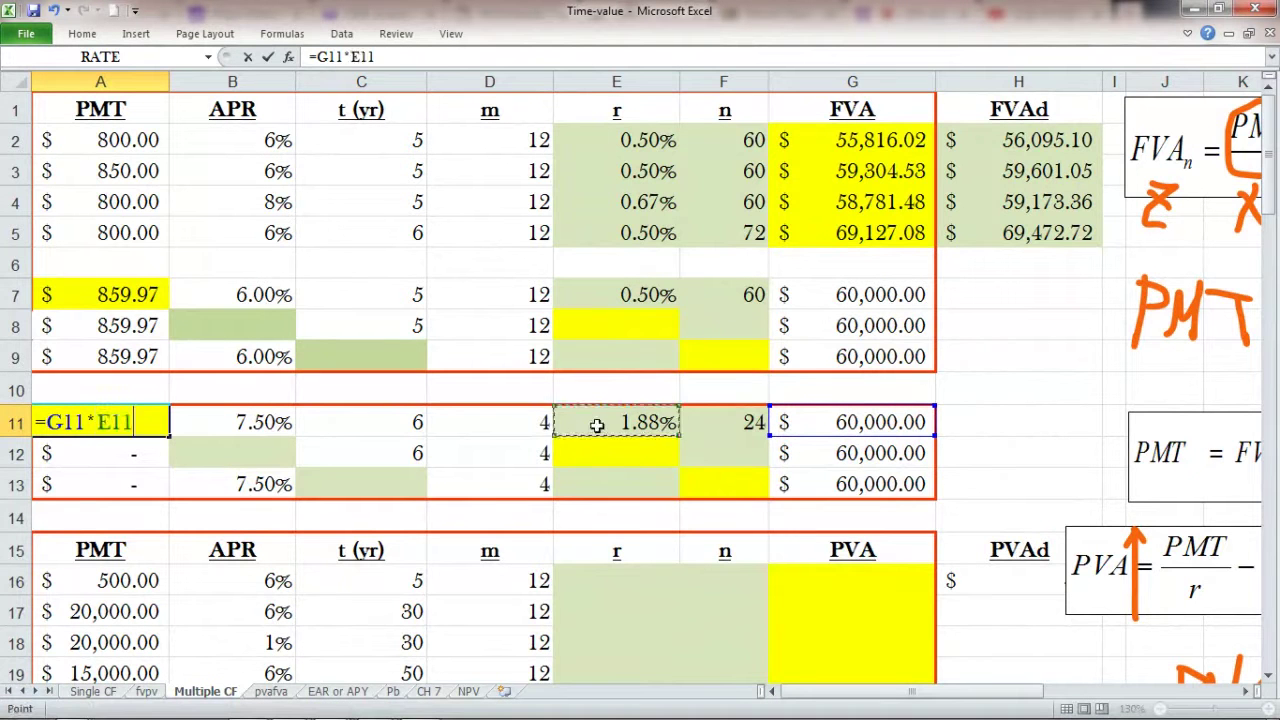
pyautogui.write('/')
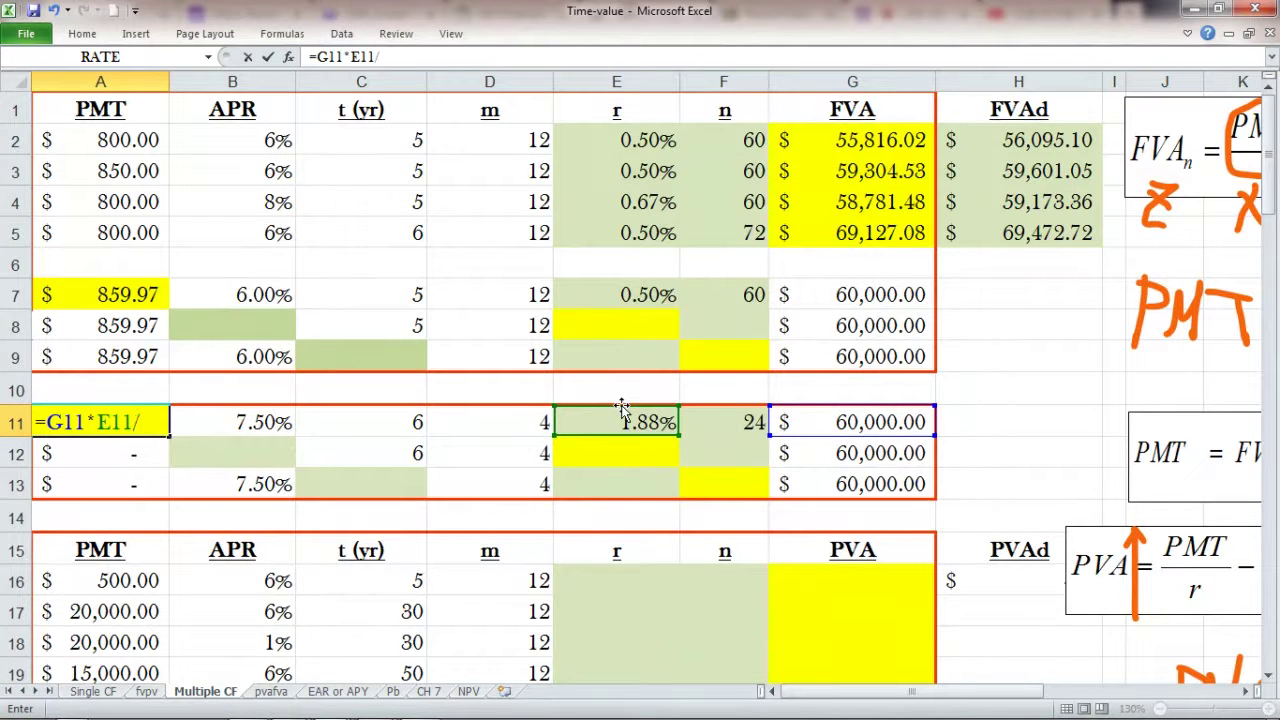
pyautogui.write('((1+')
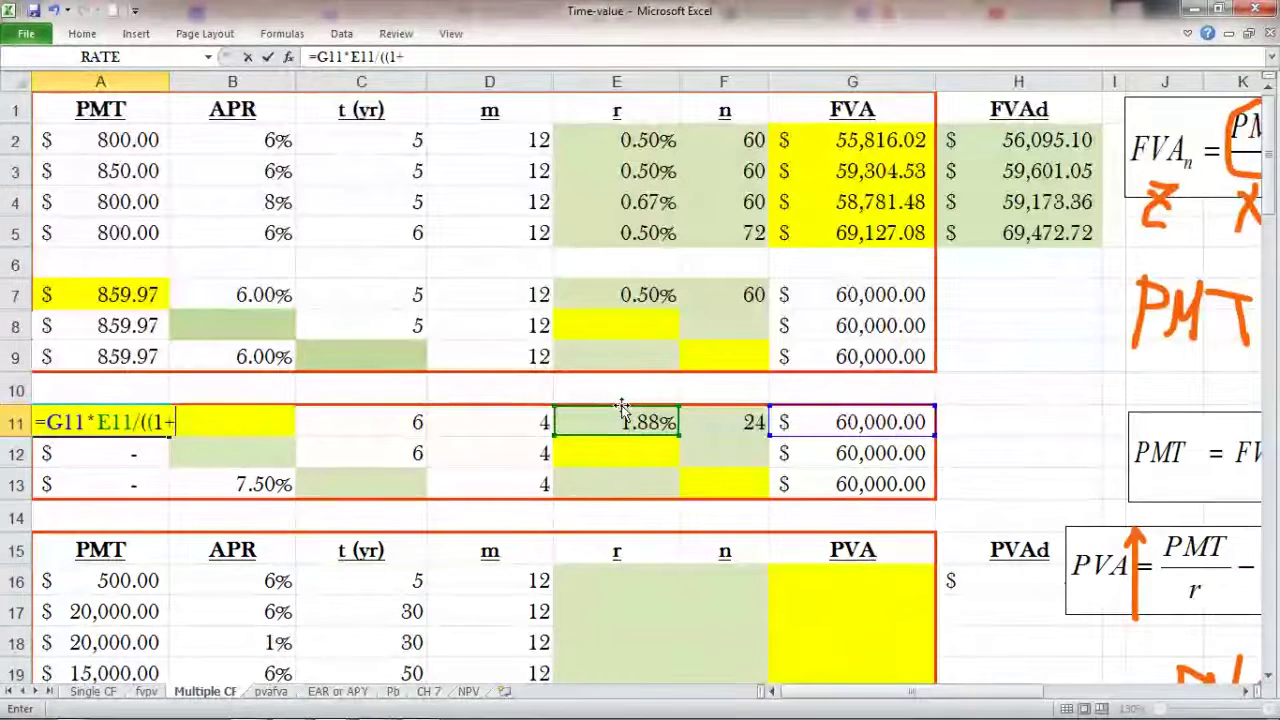
pyautogui.click(660, 420)
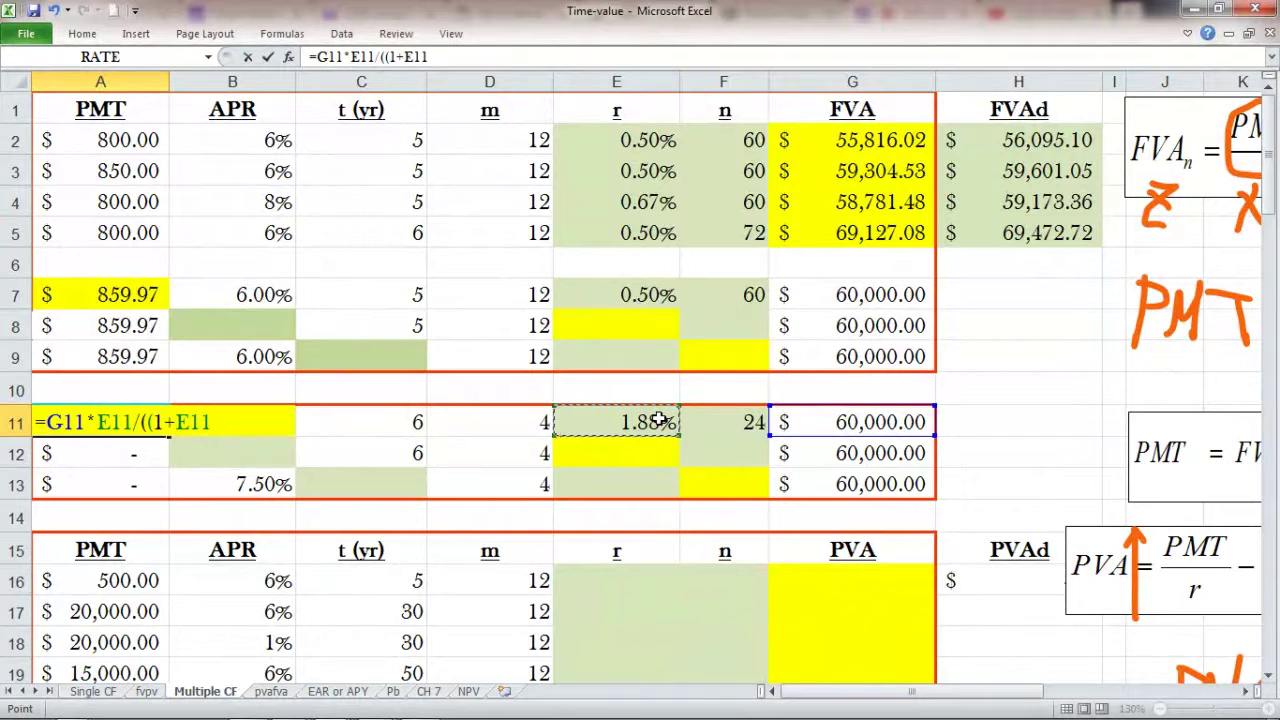
pyautogui.write(')^')
pyautogui.click(695, 422)
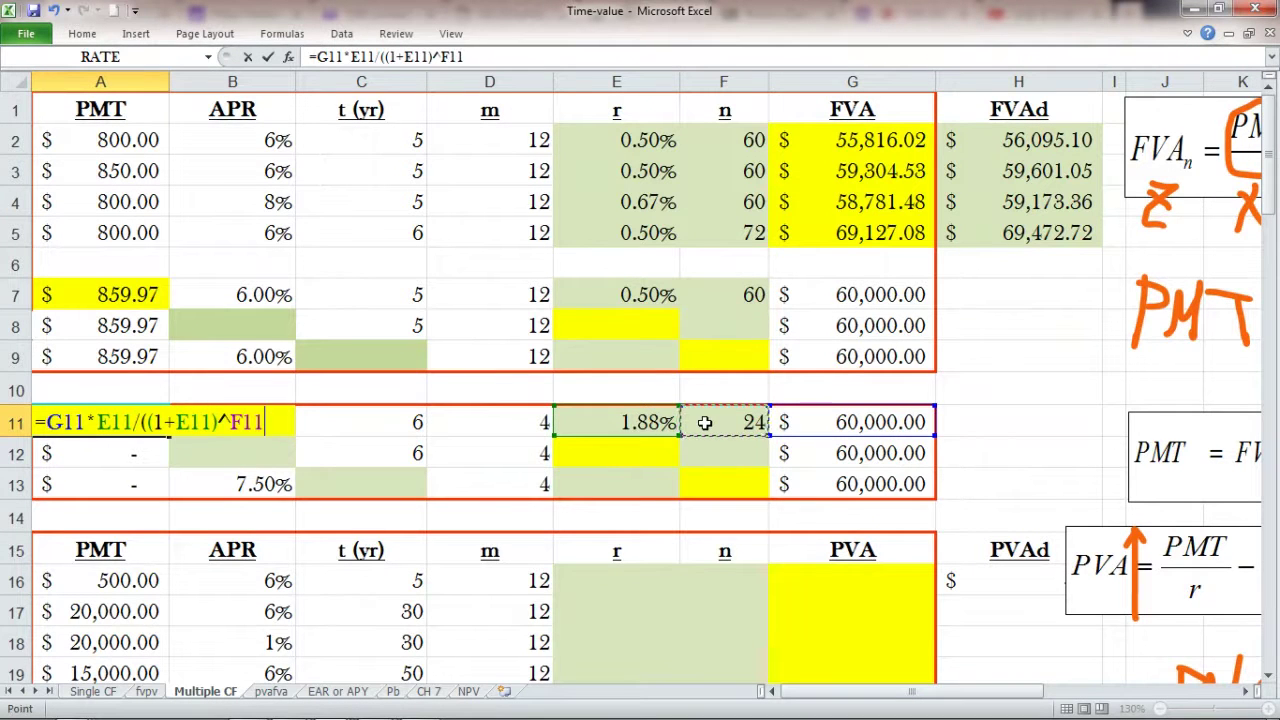
pyautogui.write('-1)')
pyautogui.click(270, 57)
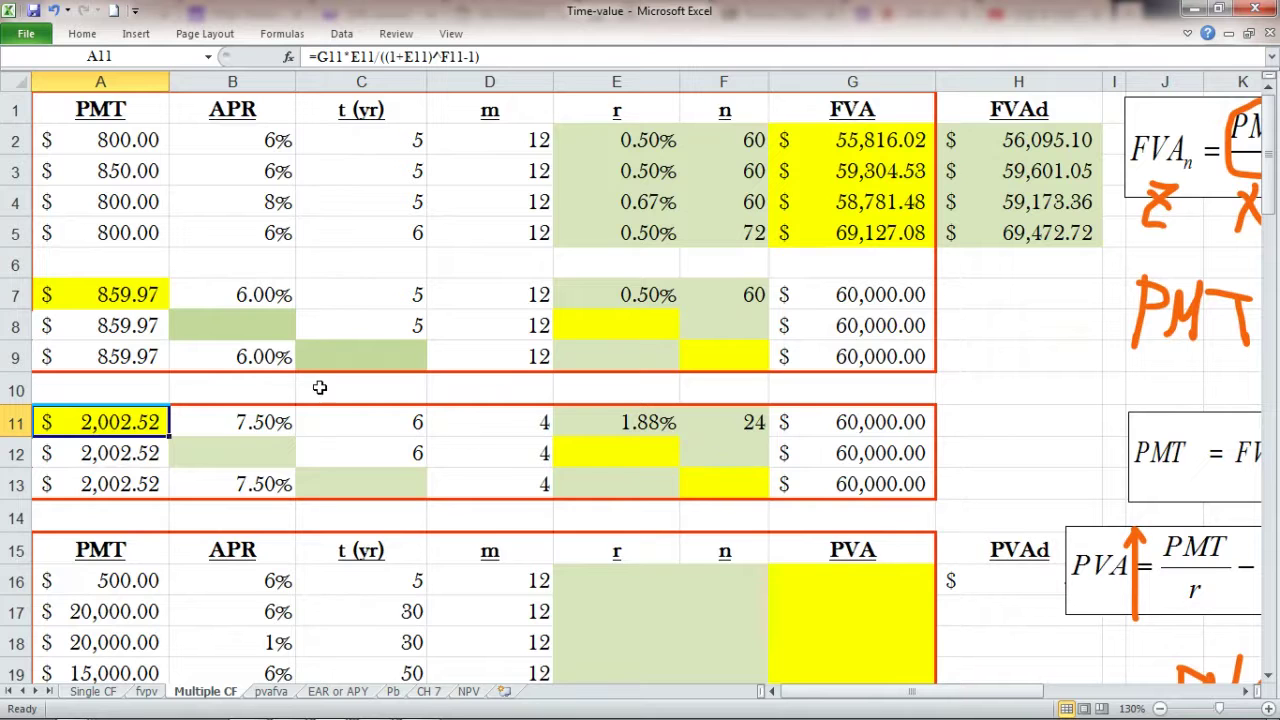
# - Look over the cells still unsolved in the first block: APR in B8, r in E8 and n in F9
pyautogui.click(266, 316)
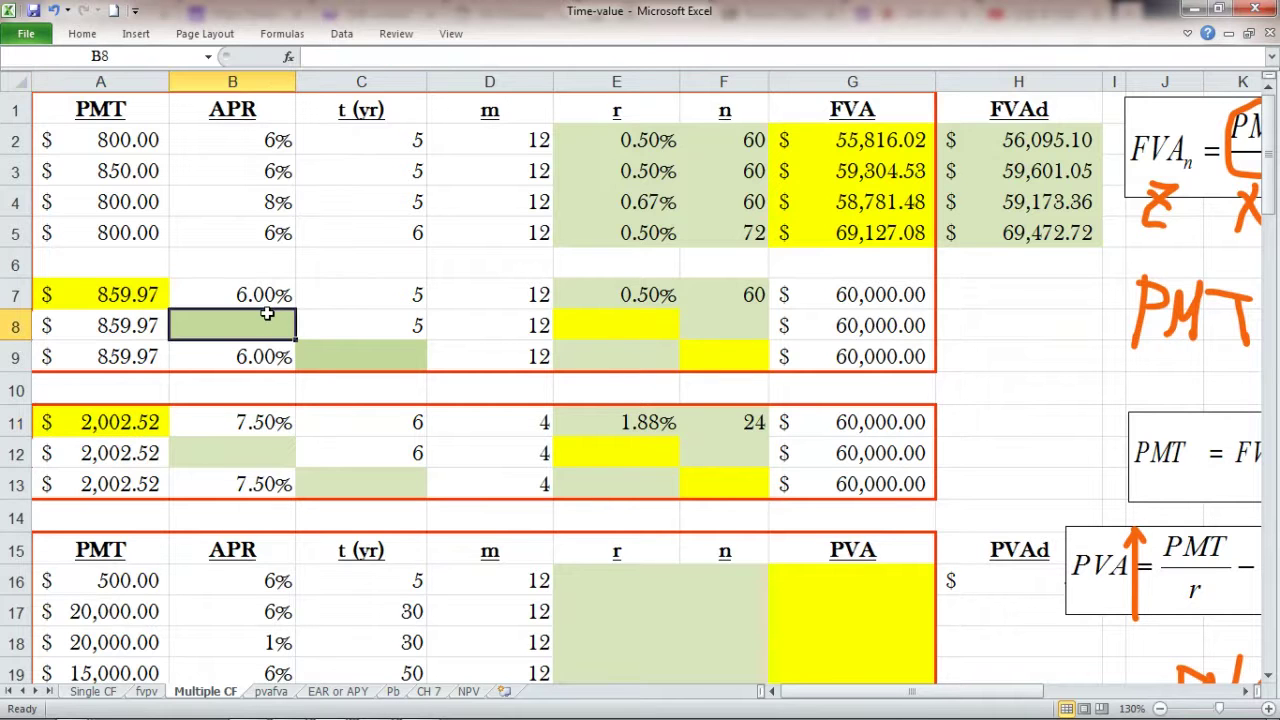
pyautogui.click(609, 331)
pyautogui.click(728, 357)
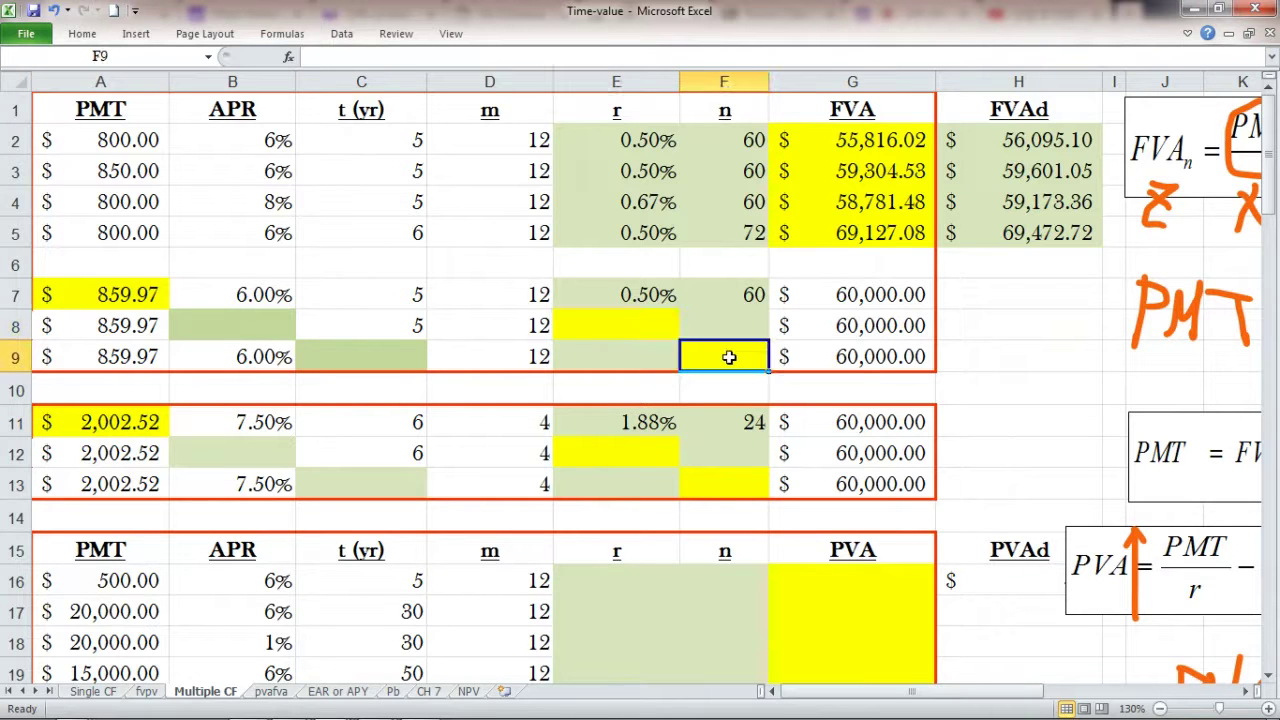
pyautogui.click(664, 333)
pyautogui.click(717, 354)
pyautogui.click(640, 322)
pyautogui.click(717, 352)
# - Switch to OneNote and handwrite "= PMT" beside the upper ∴ ? with the thick dark blue favourite pen
pyautogui.moveTo(480, 715)
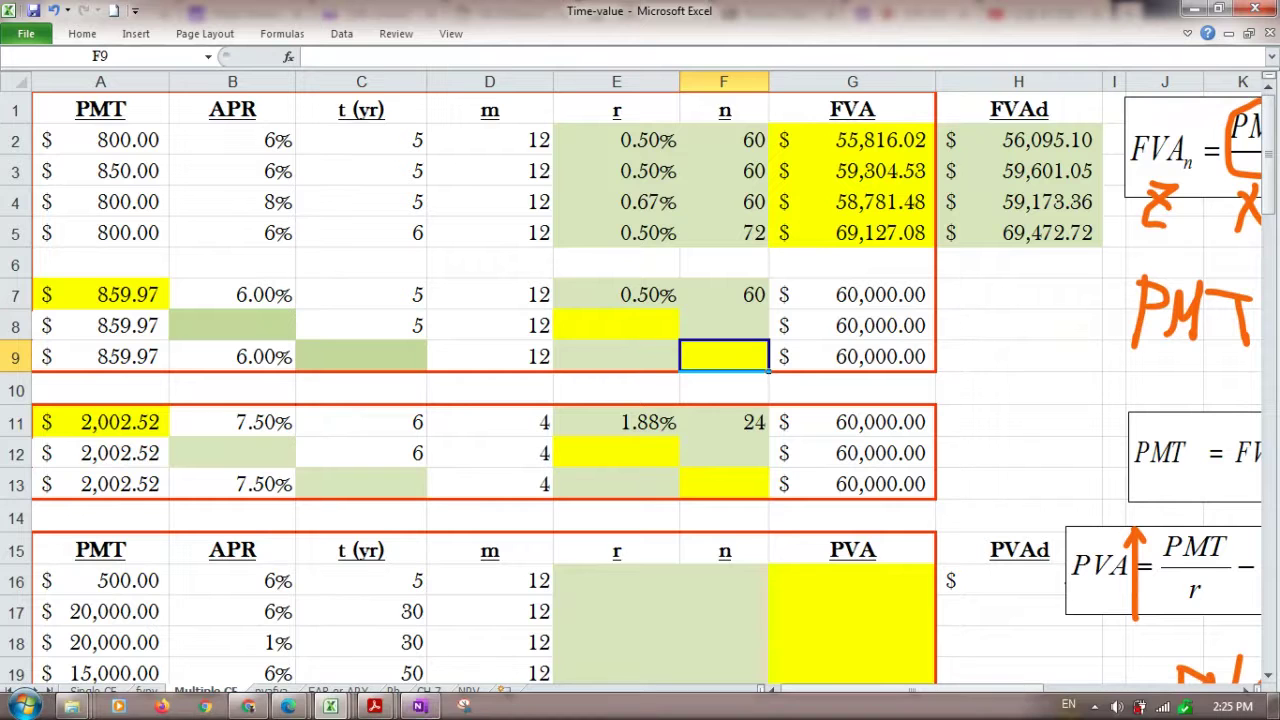
pyautogui.click(420, 707)
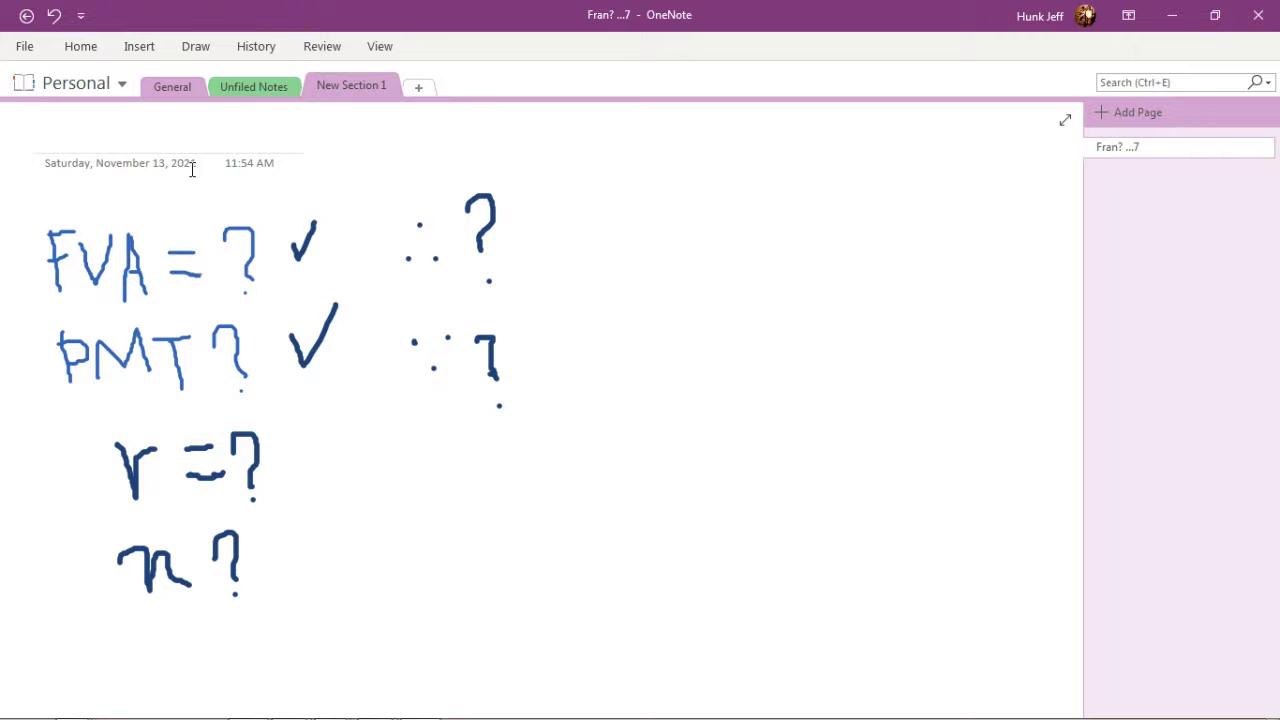
pyautogui.click(192, 50)
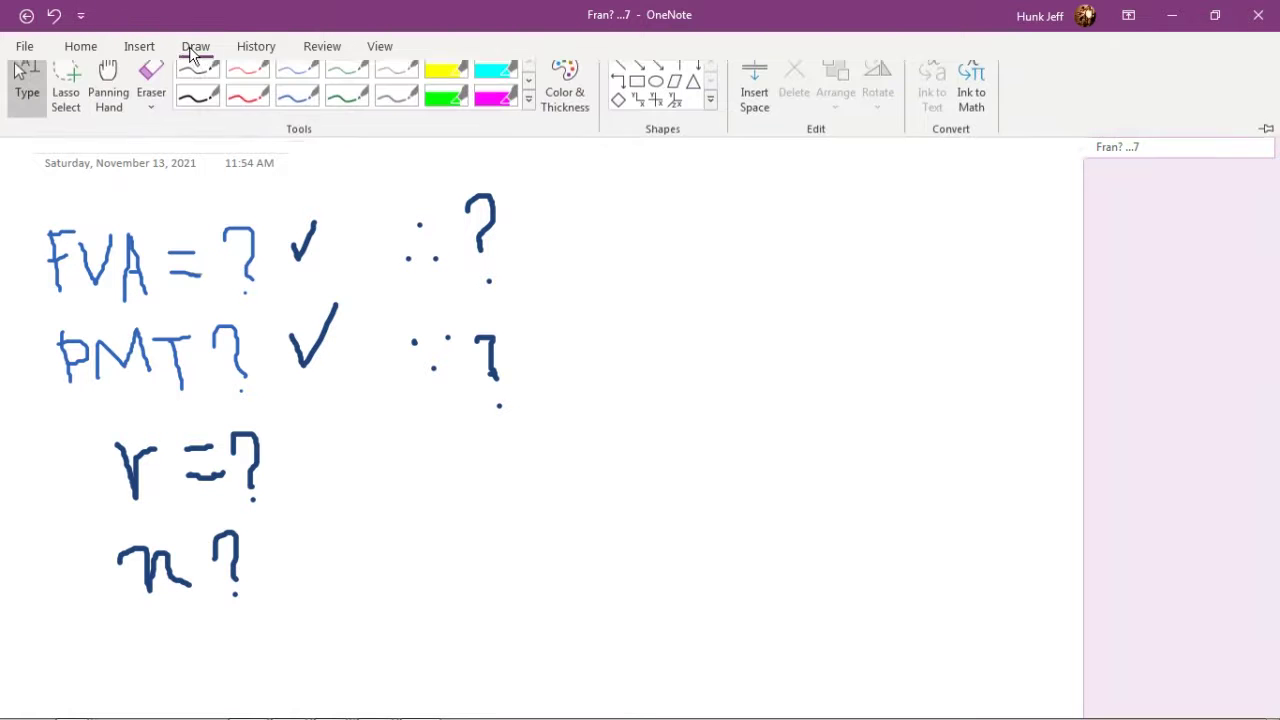
pyautogui.click(528, 114)
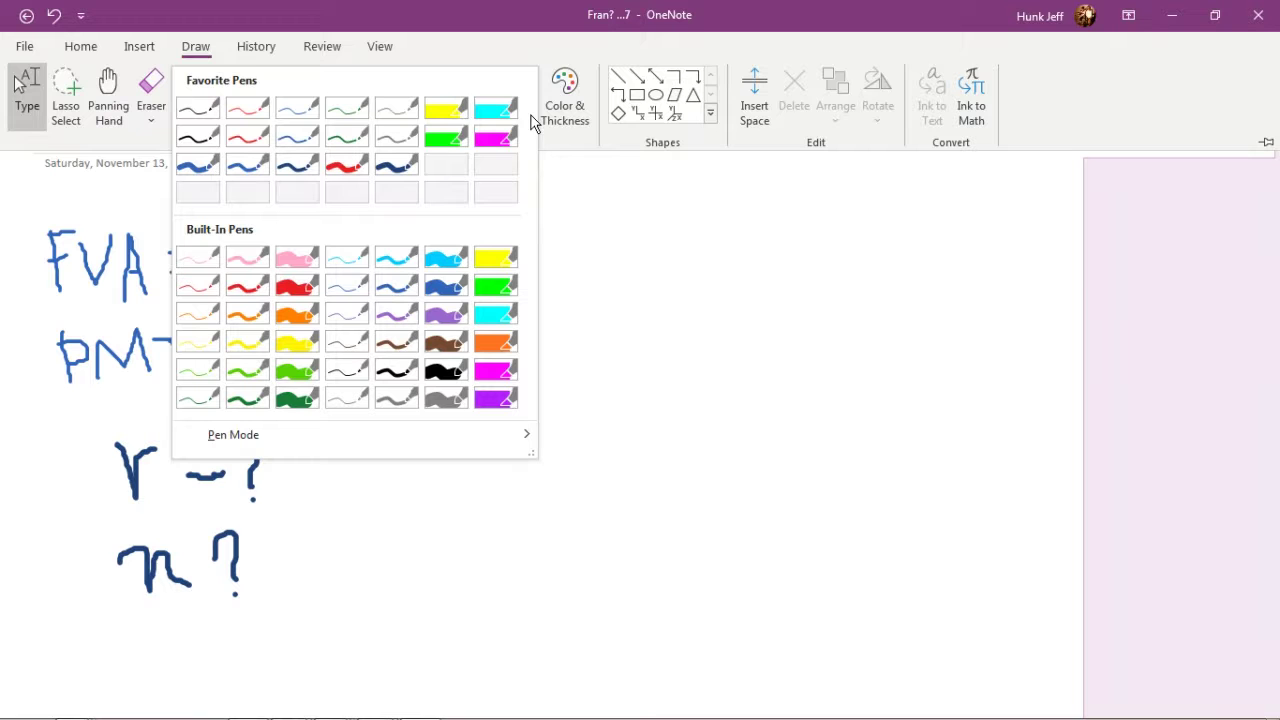
pyautogui.click(398, 168)
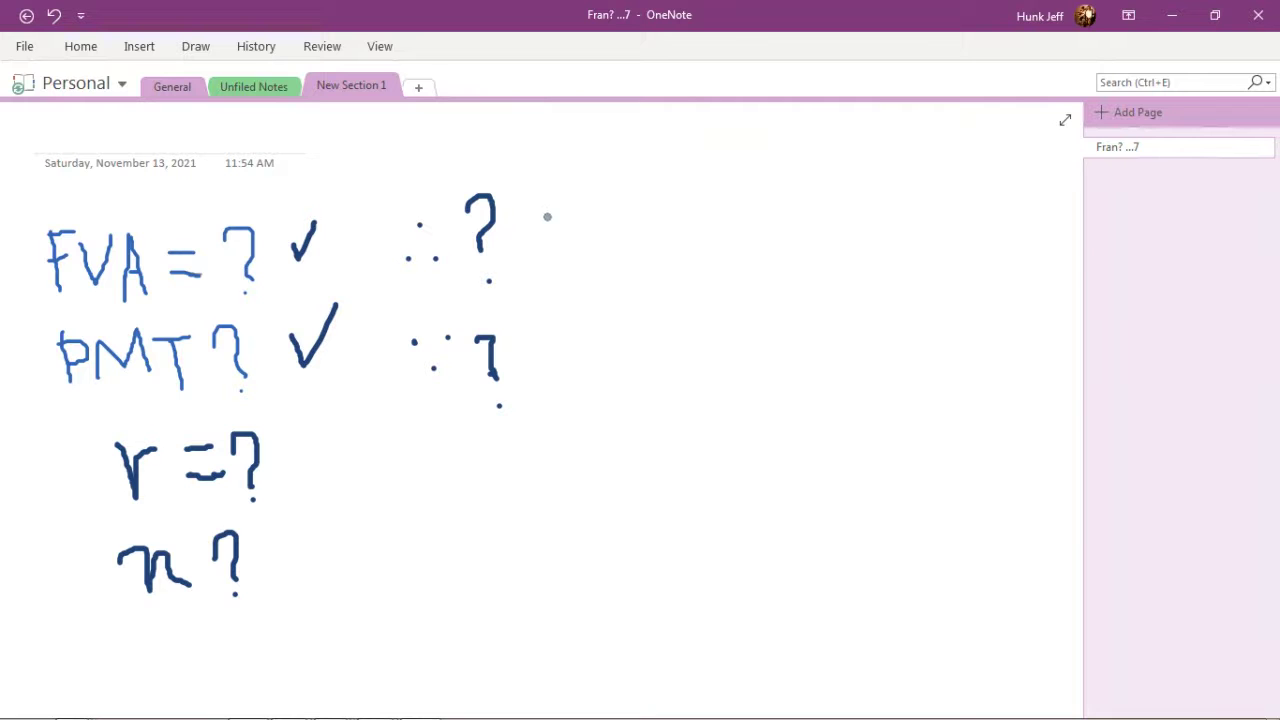
pyautogui.moveTo(541, 226)
pyautogui.mouseDown()
pyautogui.moveTo(559, 227)
pyautogui.moveTo(551, 245)
pyautogui.moveTo(573, 244)
pyautogui.mouseUp()
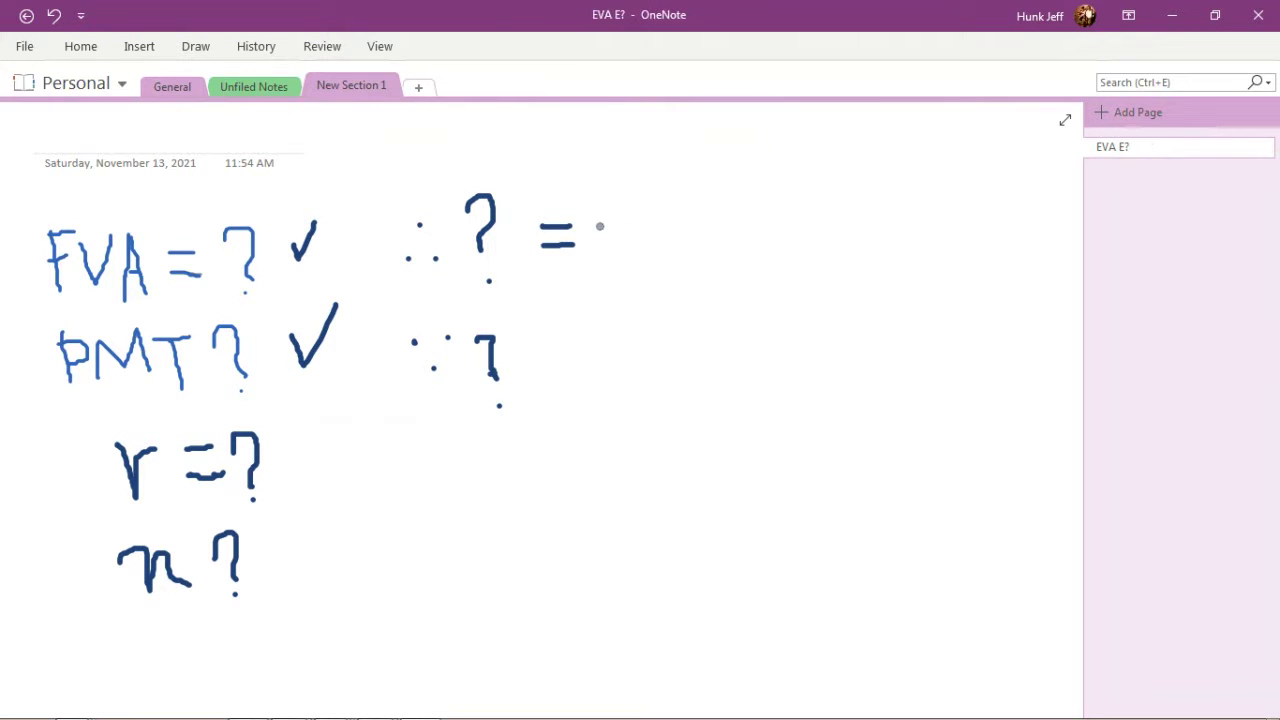
pyautogui.moveTo(593, 184); pyautogui.dragTo(600, 250)
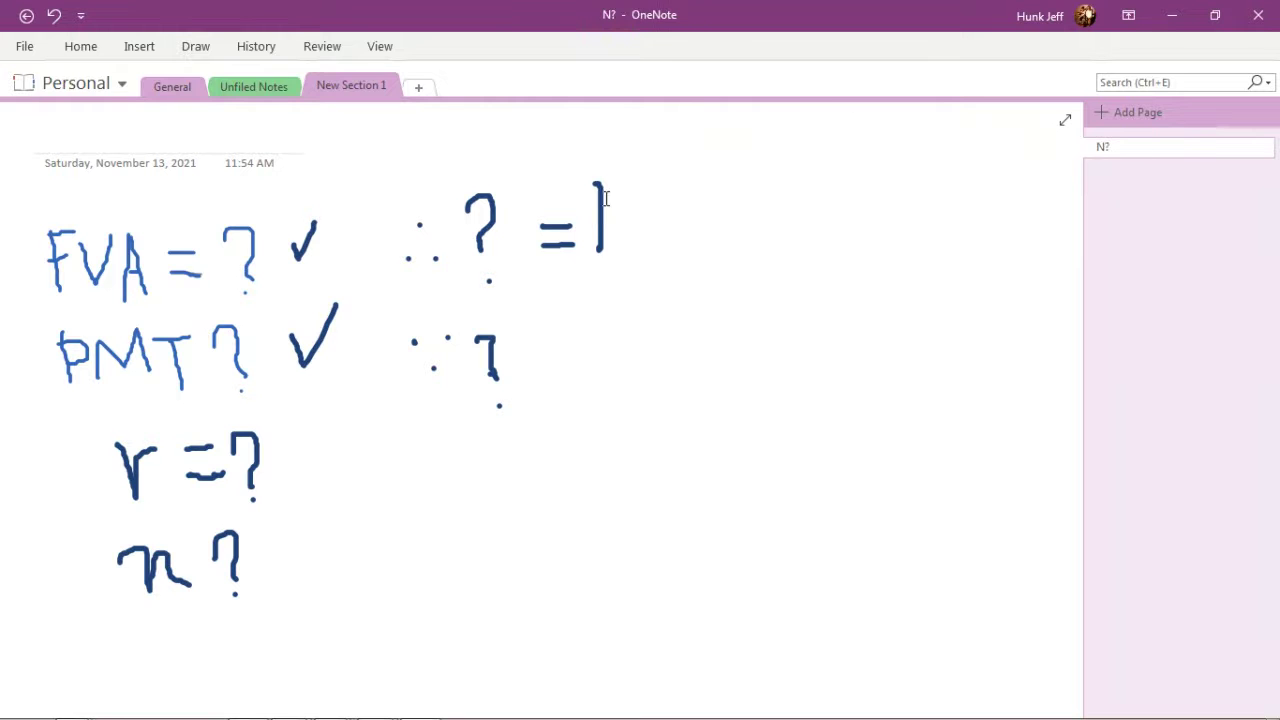
pyautogui.click(196, 48)
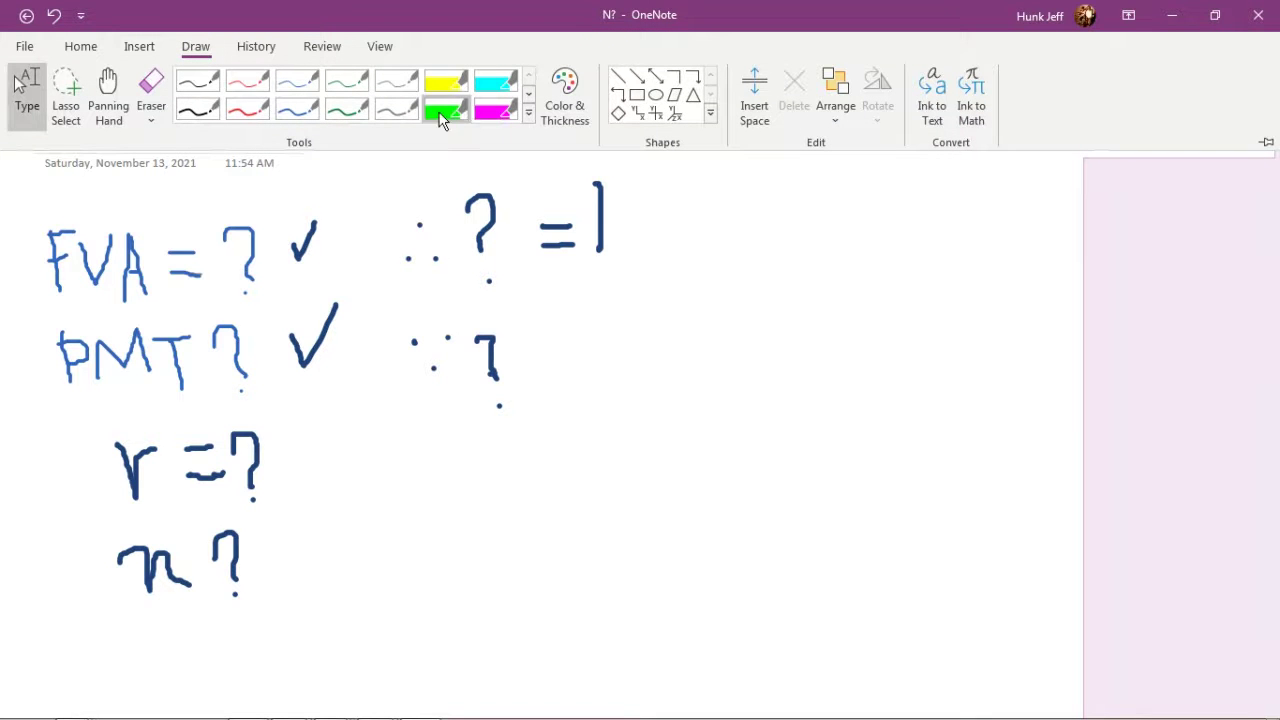
pyautogui.click(528, 112)
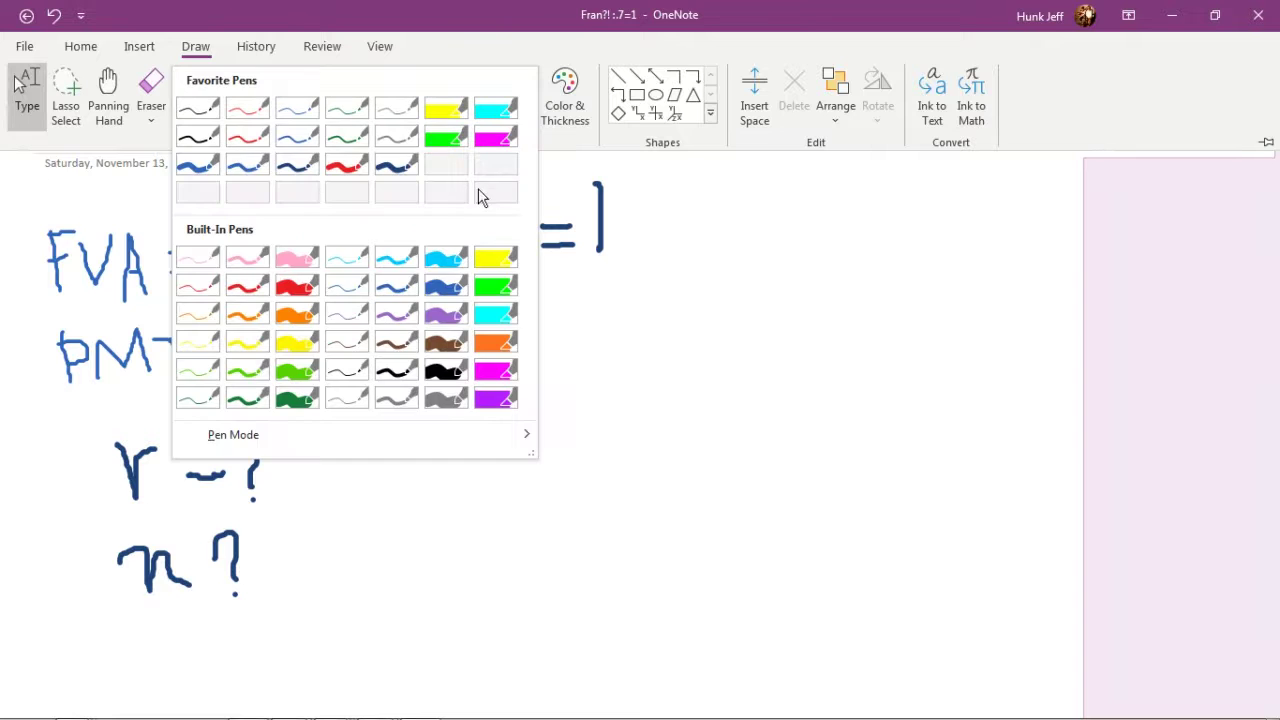
pyautogui.click(402, 168)
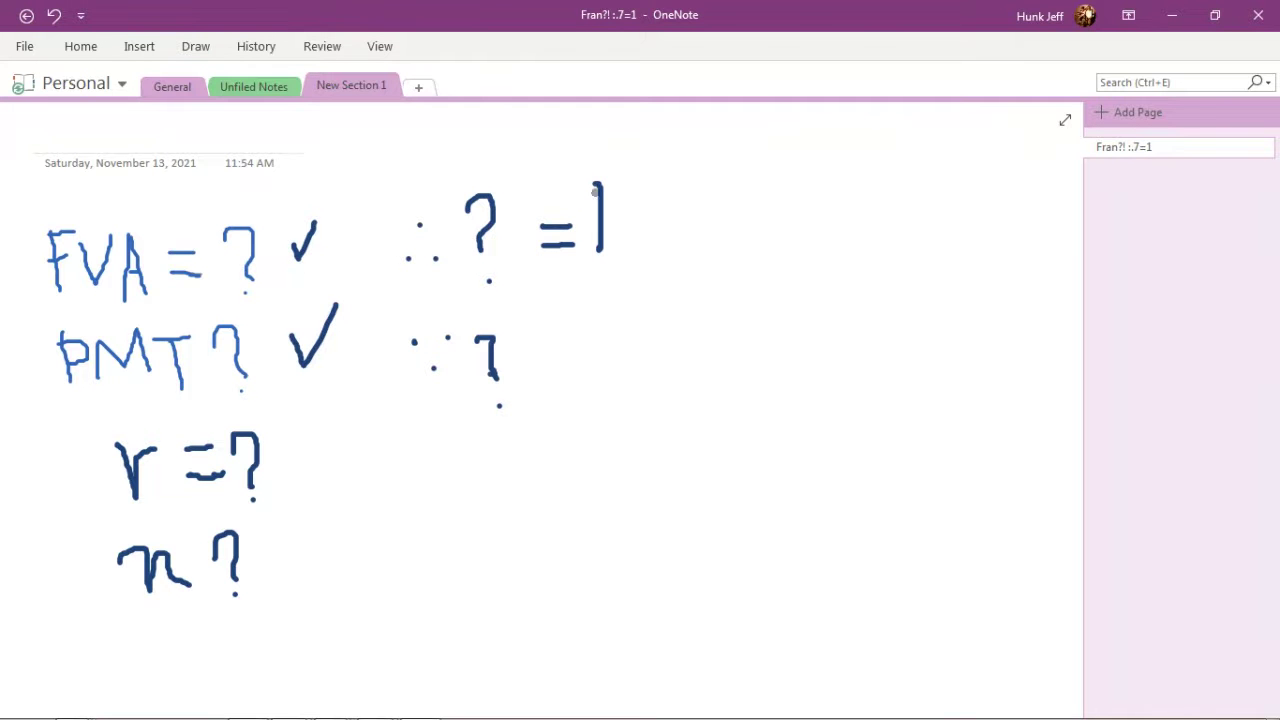
pyautogui.moveTo(604, 187)
pyautogui.mouseDown()
pyautogui.moveTo(593, 211)
pyautogui.moveTo(620, 238)
pyautogui.moveTo(636, 198)
pyautogui.moveTo(658, 241)
pyautogui.moveTo(672, 196)
pyautogui.moveTo(690, 196)
pyautogui.moveTo(671, 250)
pyautogui.moveTo(698, 240)
pyautogui.mouseUp()
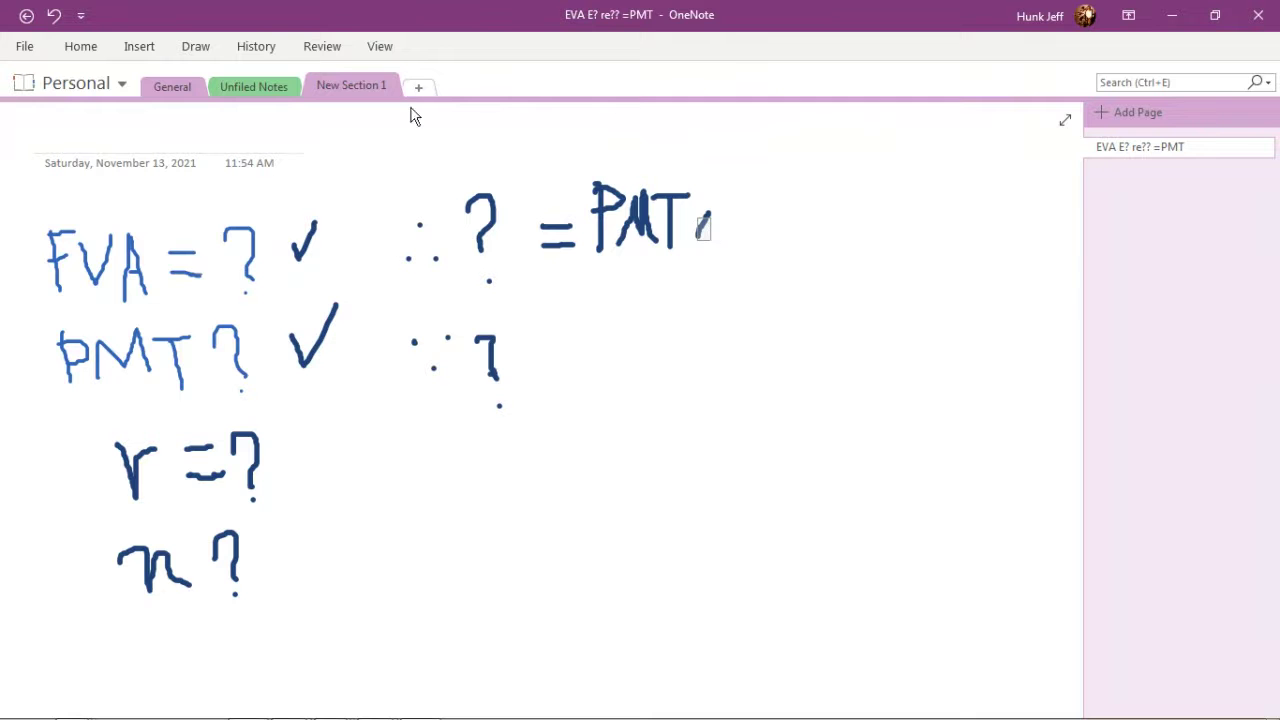
# - Continue the handwritten equation after PMT with a multiplication sign and (1+r), undoing the misplaced minus stroke
pyautogui.click(200, 47)
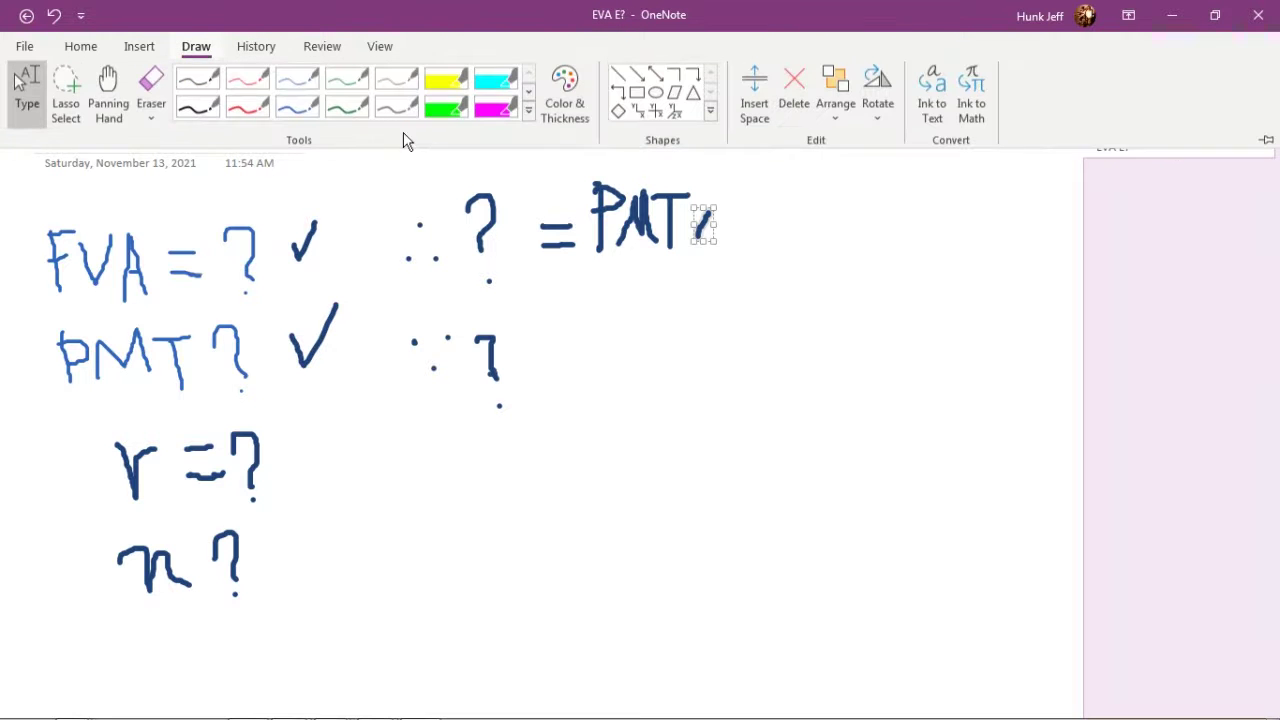
pyautogui.click(528, 110)
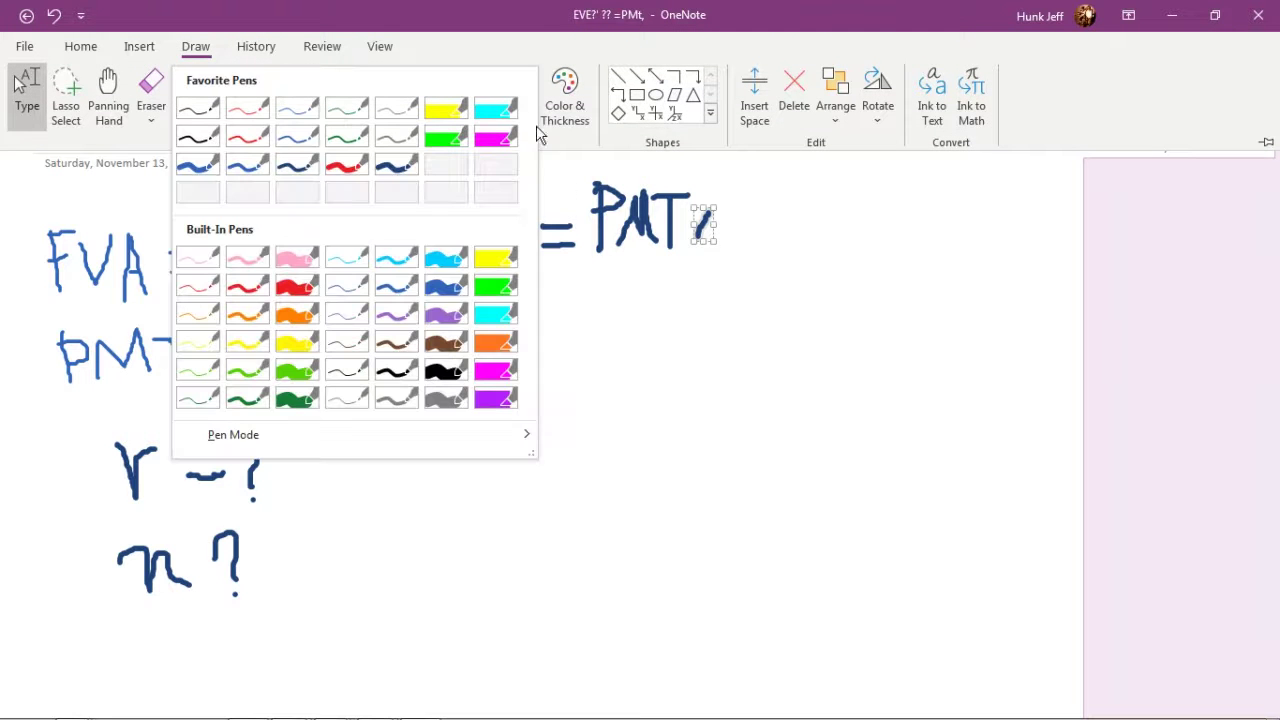
pyautogui.click(392, 172)
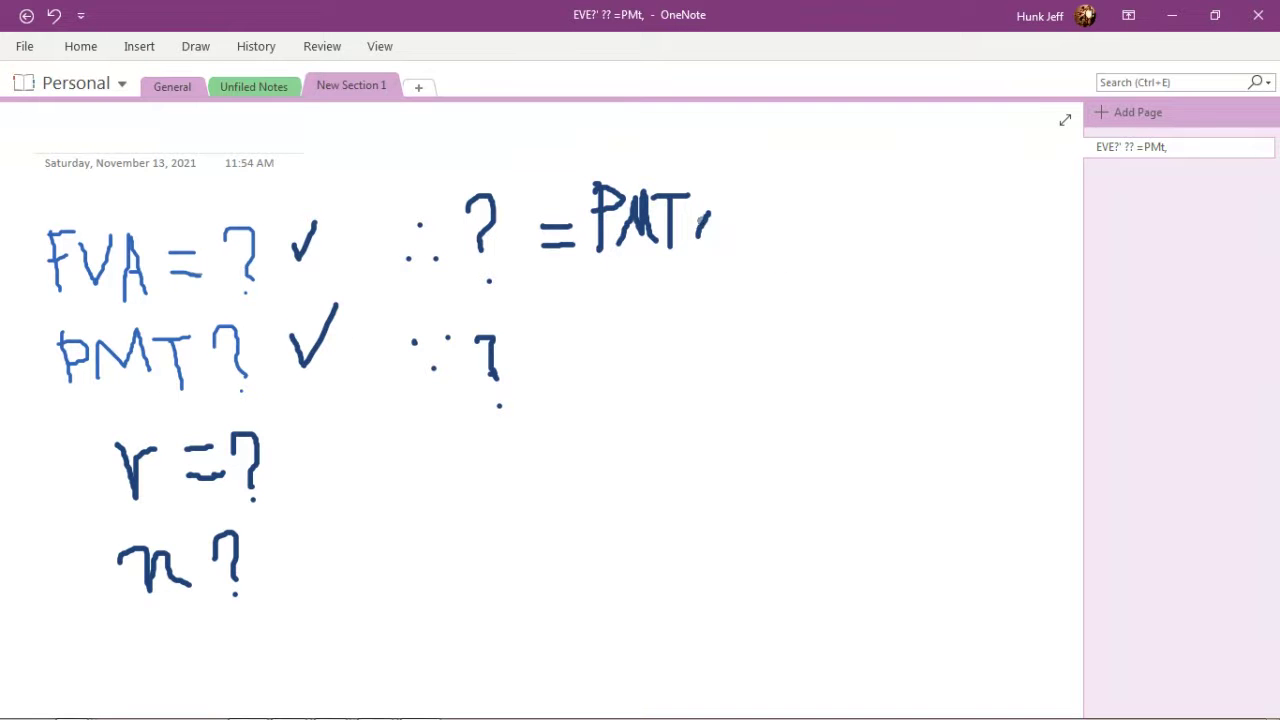
pyautogui.moveTo(708, 214); pyautogui.dragTo(723, 231)
pyautogui.moveTo(749, 159)
pyautogui.mouseDown()
pyautogui.moveTo(756, 212)
pyautogui.moveTo(768, 166)
pyautogui.moveTo(771, 208)
pyautogui.moveTo(803, 182)
pyautogui.mouseUp()
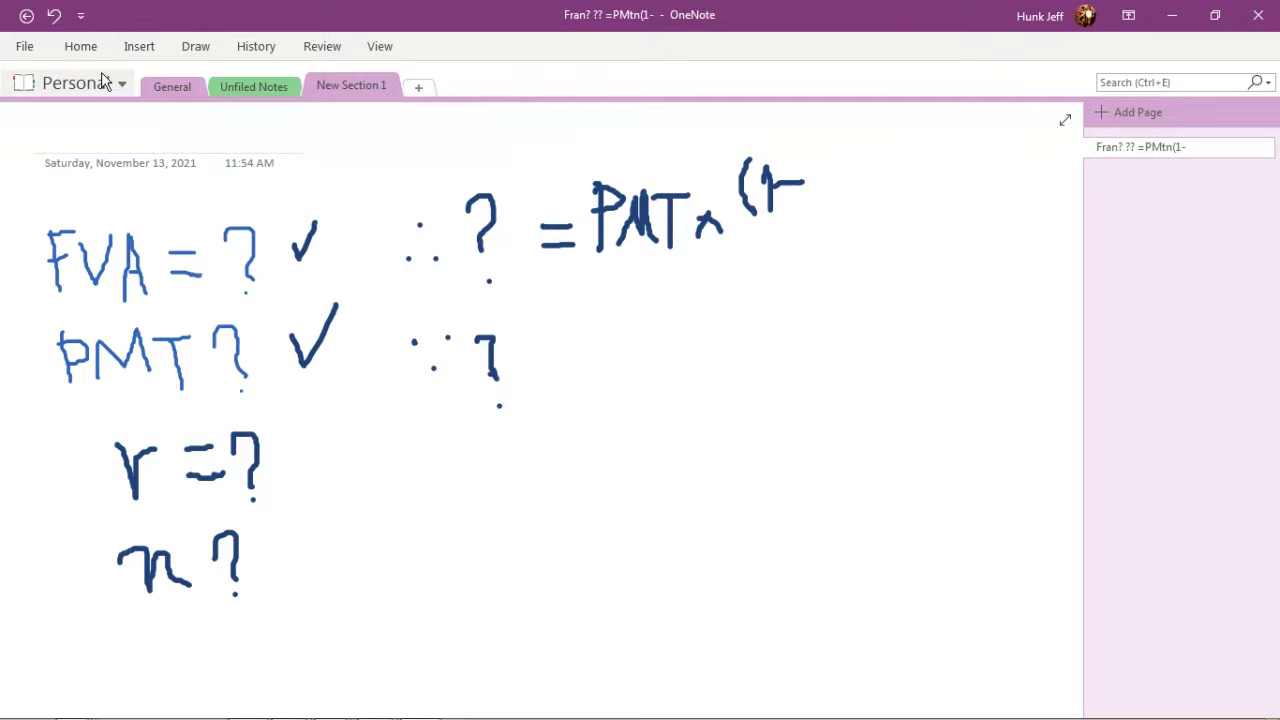
pyautogui.click(190, 50)
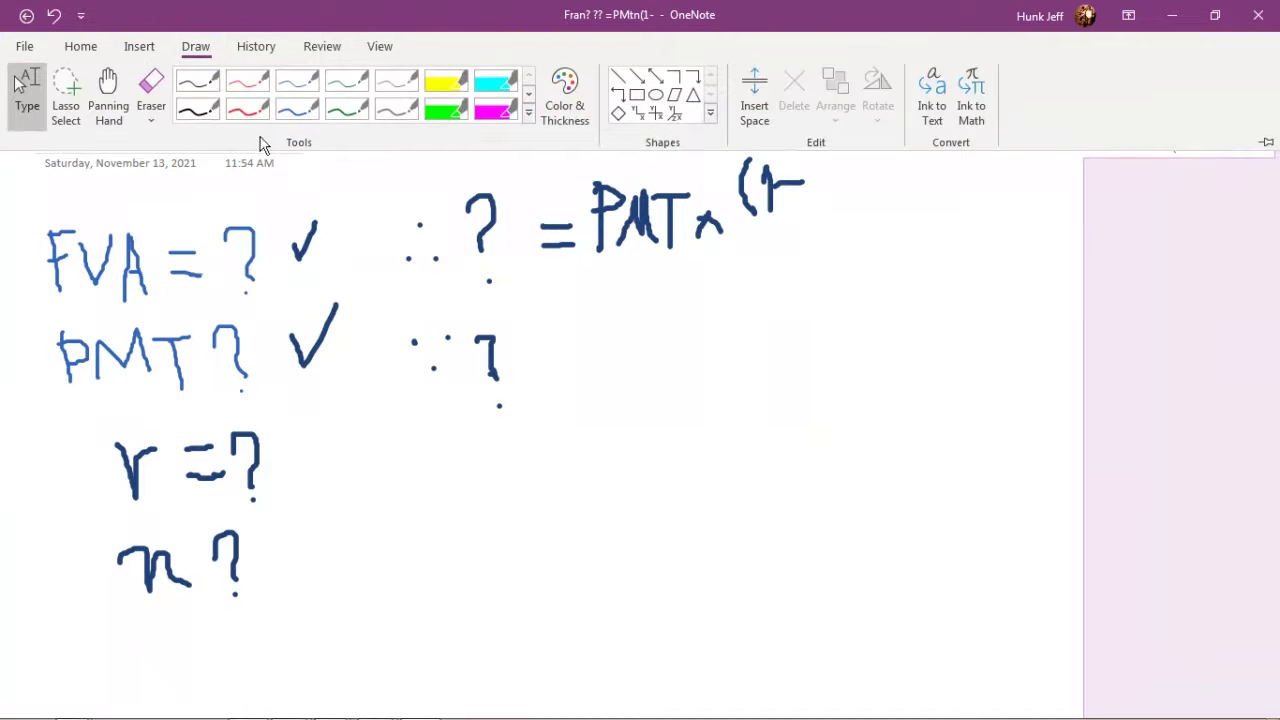
pyautogui.click(528, 115)
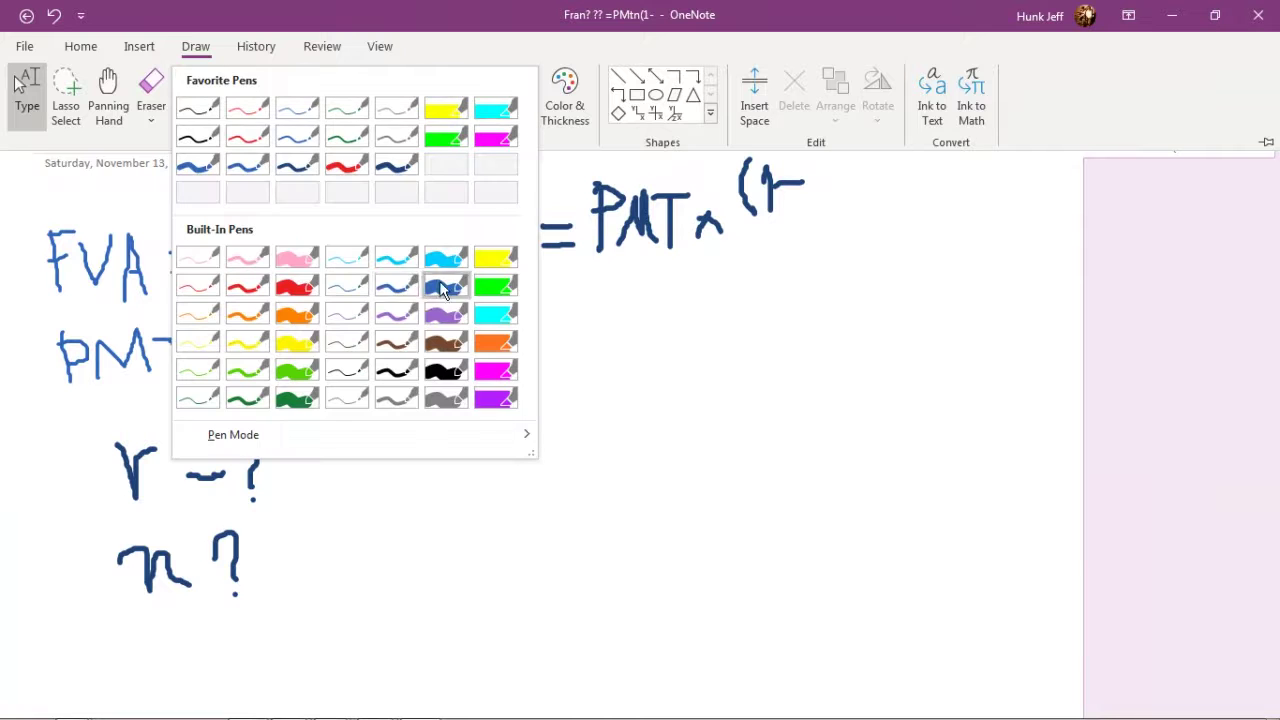
pyautogui.click(397, 166)
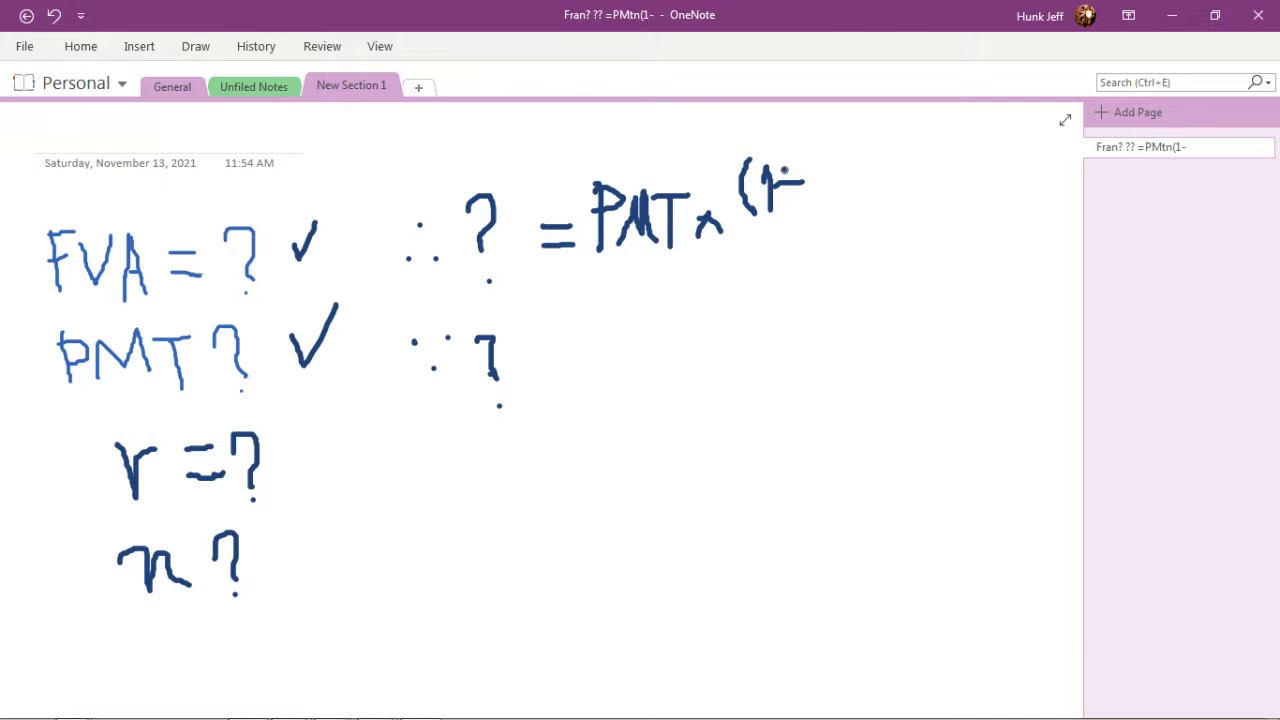
pyautogui.moveTo(784, 170)
pyautogui.mouseDown()
pyautogui.moveTo(785, 207)
pyautogui.moveTo(818, 205)
pyautogui.moveTo(830, 173)
pyautogui.moveTo(838, 204)
pyautogui.moveTo(887, 175)
pyautogui.mouseUp()
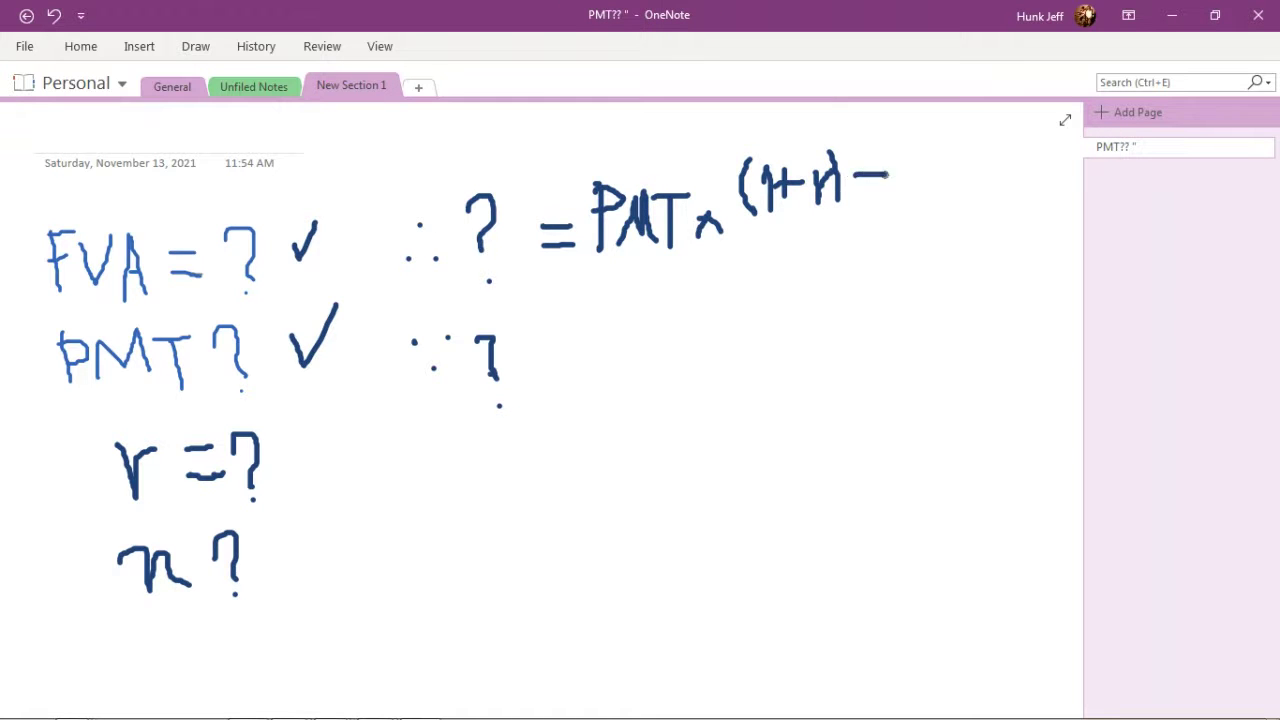
pyautogui.hotkey('ctrl', 'z')
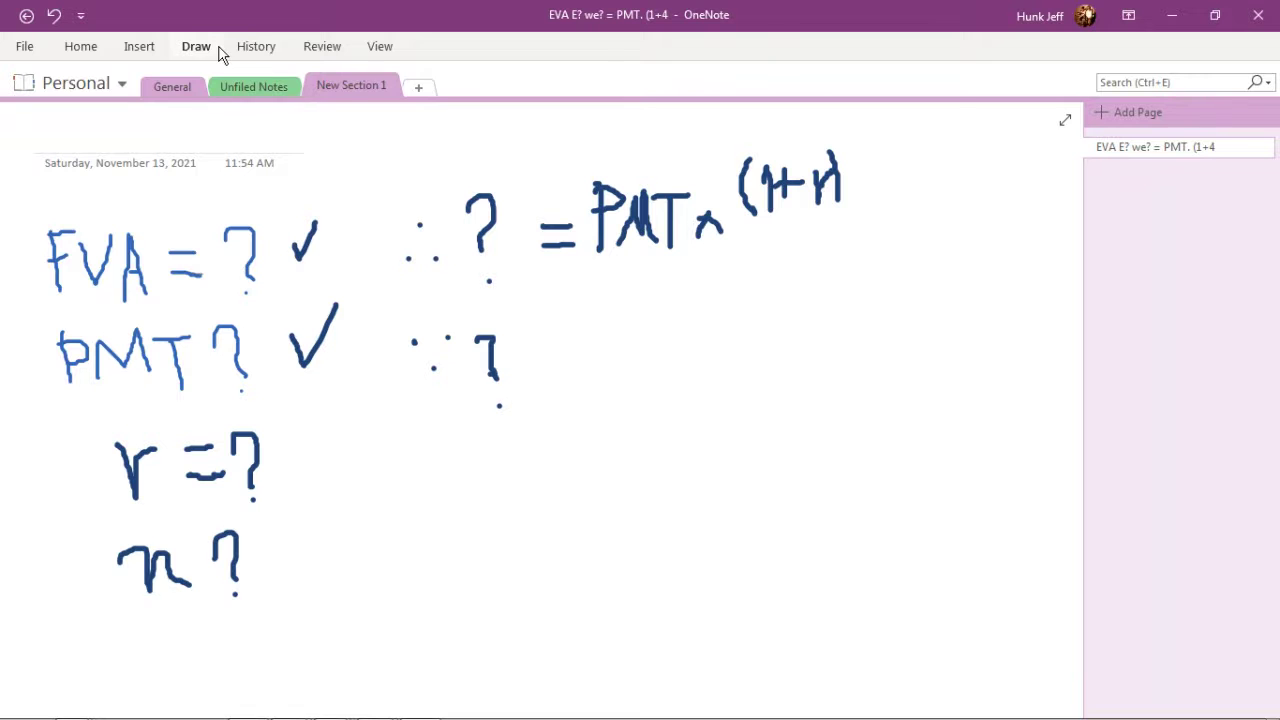
# - Complete the handwritten annuity factor with exponent n, minus 1, a fraction bar and denominator r, using the thick dark blue pen
pyautogui.click(220, 52)
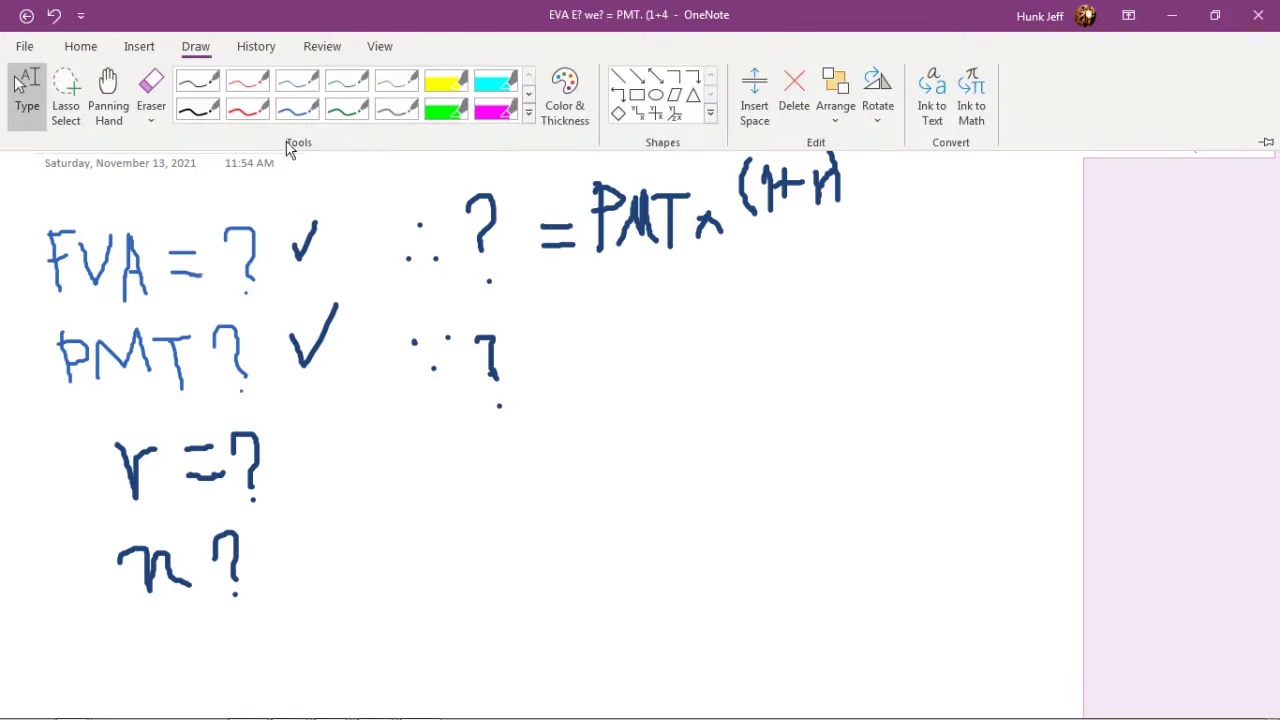
pyautogui.click(529, 112)
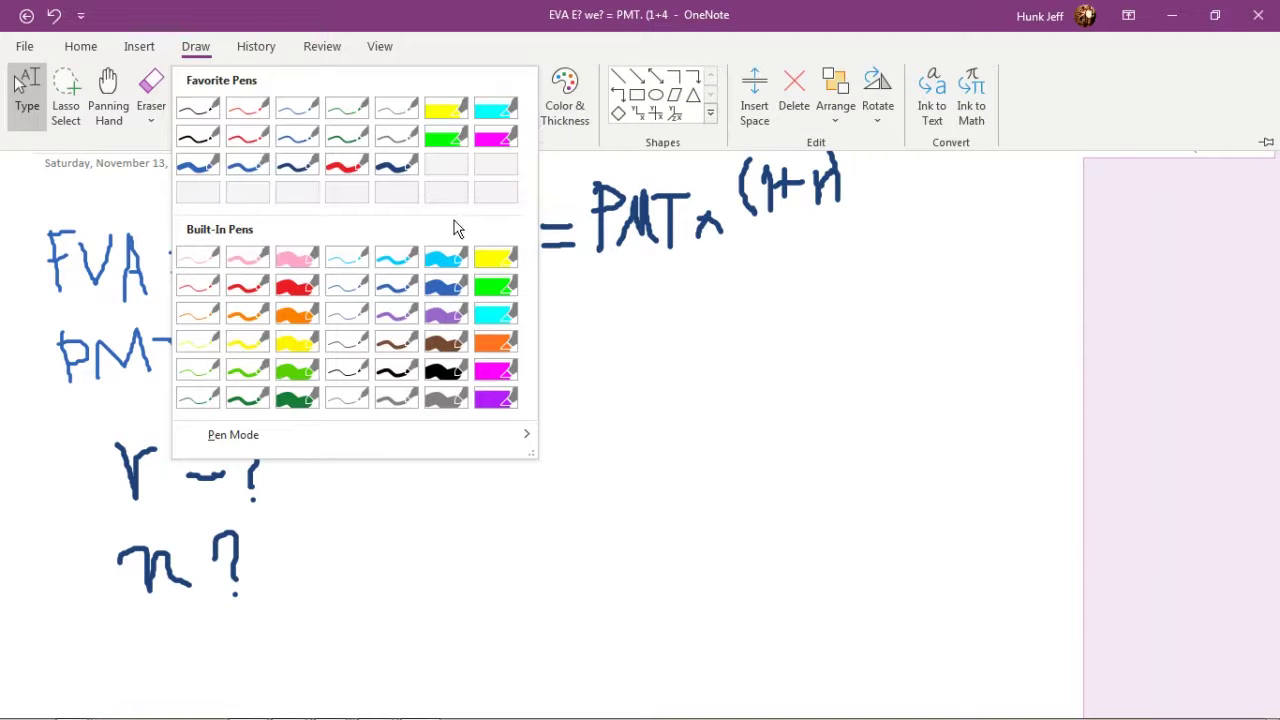
pyautogui.click(399, 164)
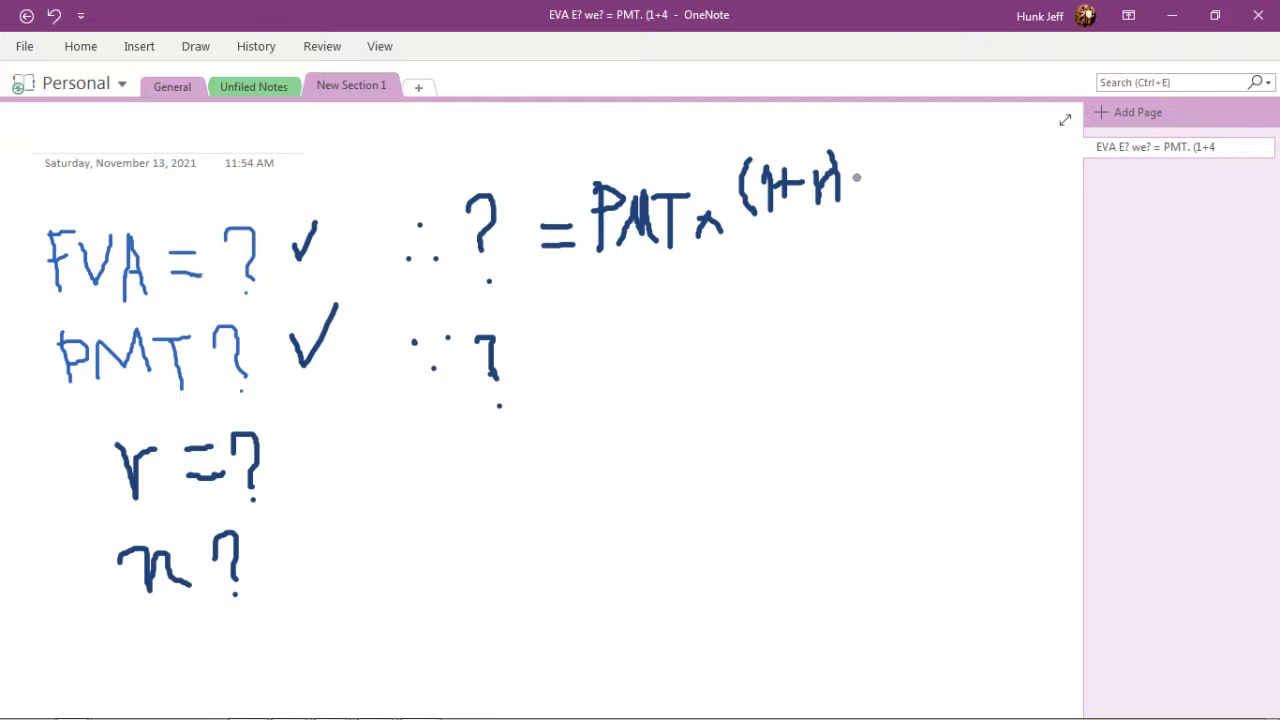
pyautogui.moveTo(850, 178)
pyautogui.mouseDown()
pyautogui.moveTo(882, 178)
pyautogui.moveTo(896, 148)
pyautogui.moveTo(897, 200)
pyautogui.mouseUp()
pyautogui.moveTo(830, 142); pyautogui.dragTo(853, 156)
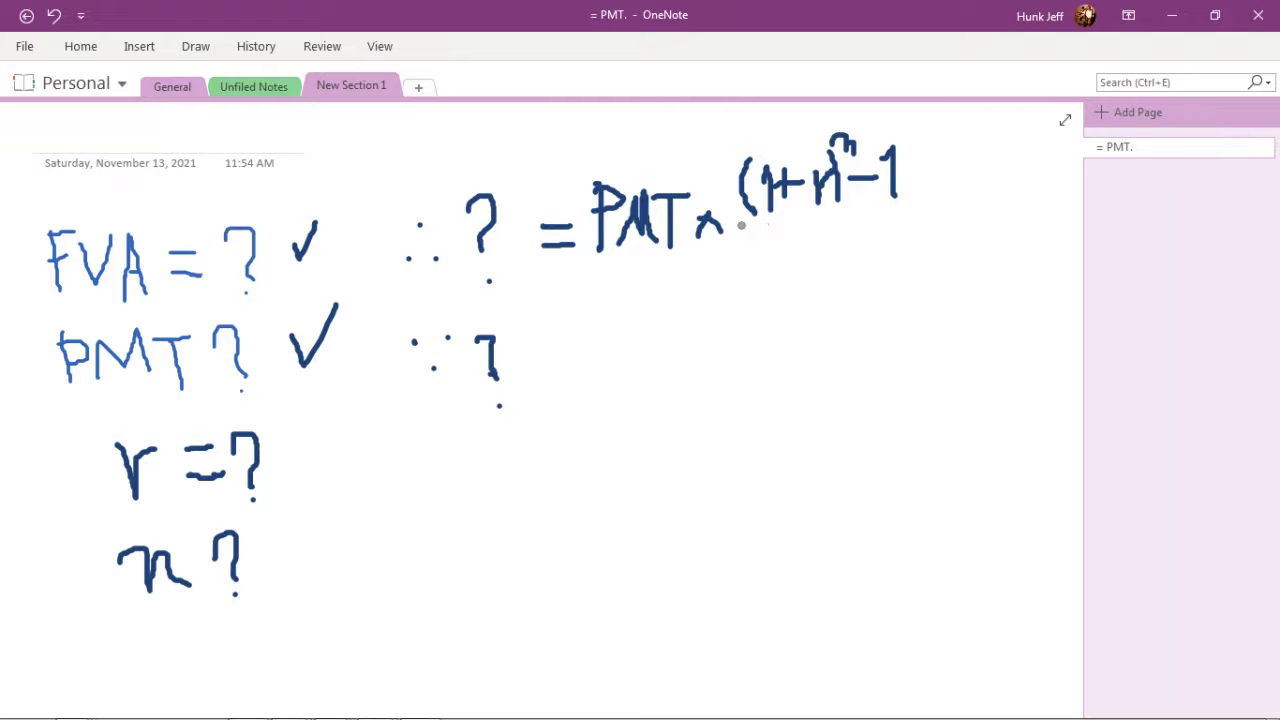
pyautogui.moveTo(736, 228); pyautogui.dragTo(910, 212)
pyautogui.moveTo(802, 238)
pyautogui.mouseDown()
pyautogui.moveTo(809, 267)
pyautogui.moveTo(810, 246)
pyautogui.moveTo(842, 235)
pyautogui.mouseUp()
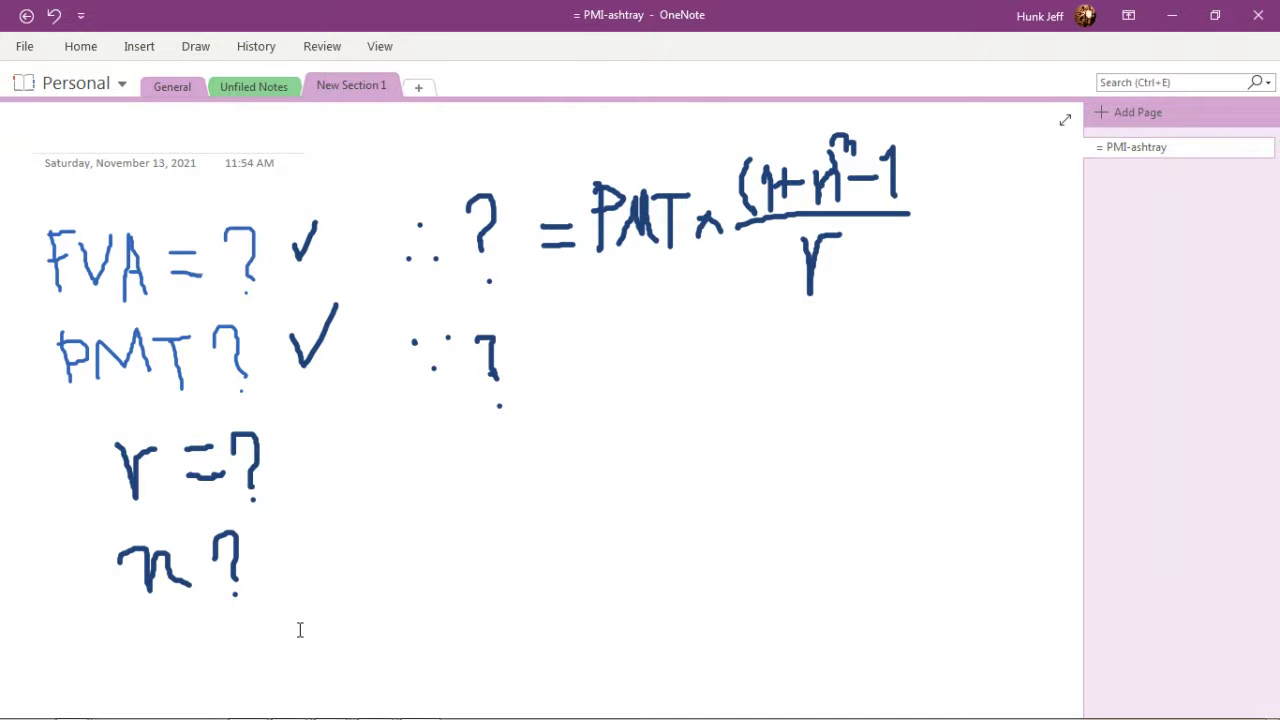
# - Switch to Compounding.pdf in Acrobat Reader and examine the derivations for n and the note on r on page 11
pyautogui.click(1170, 18)
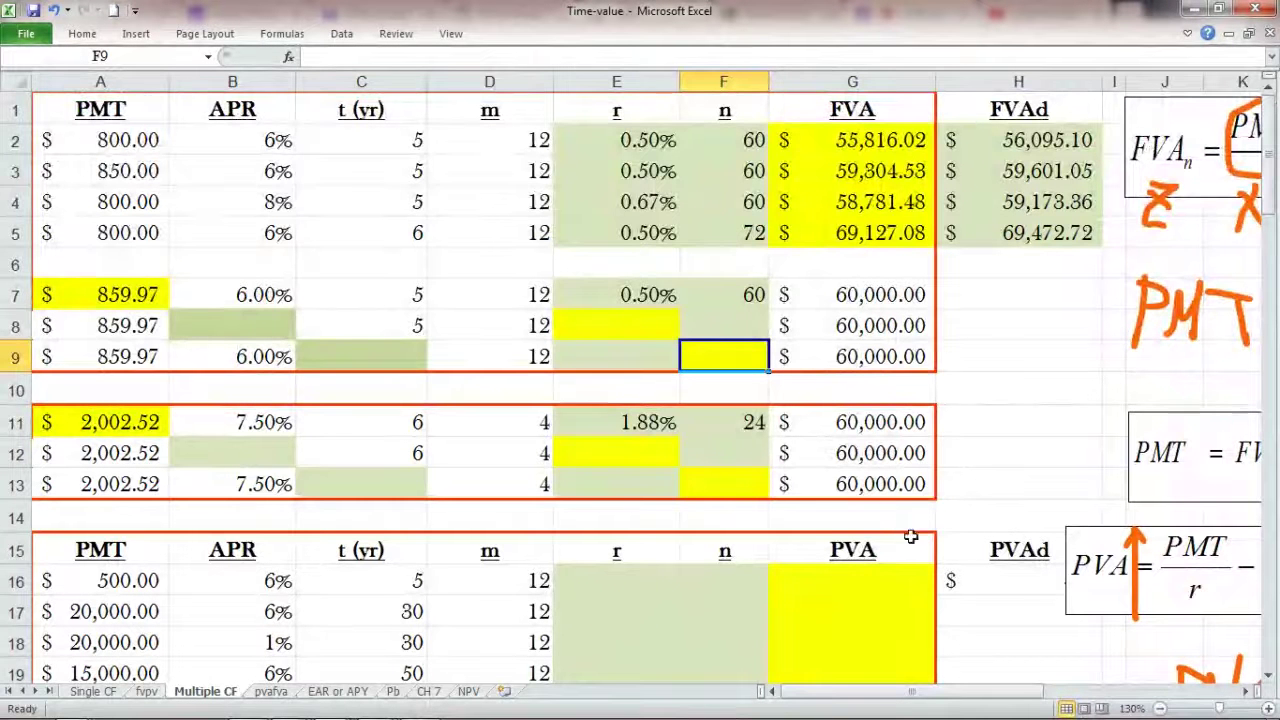
pyautogui.moveTo(122, 716)
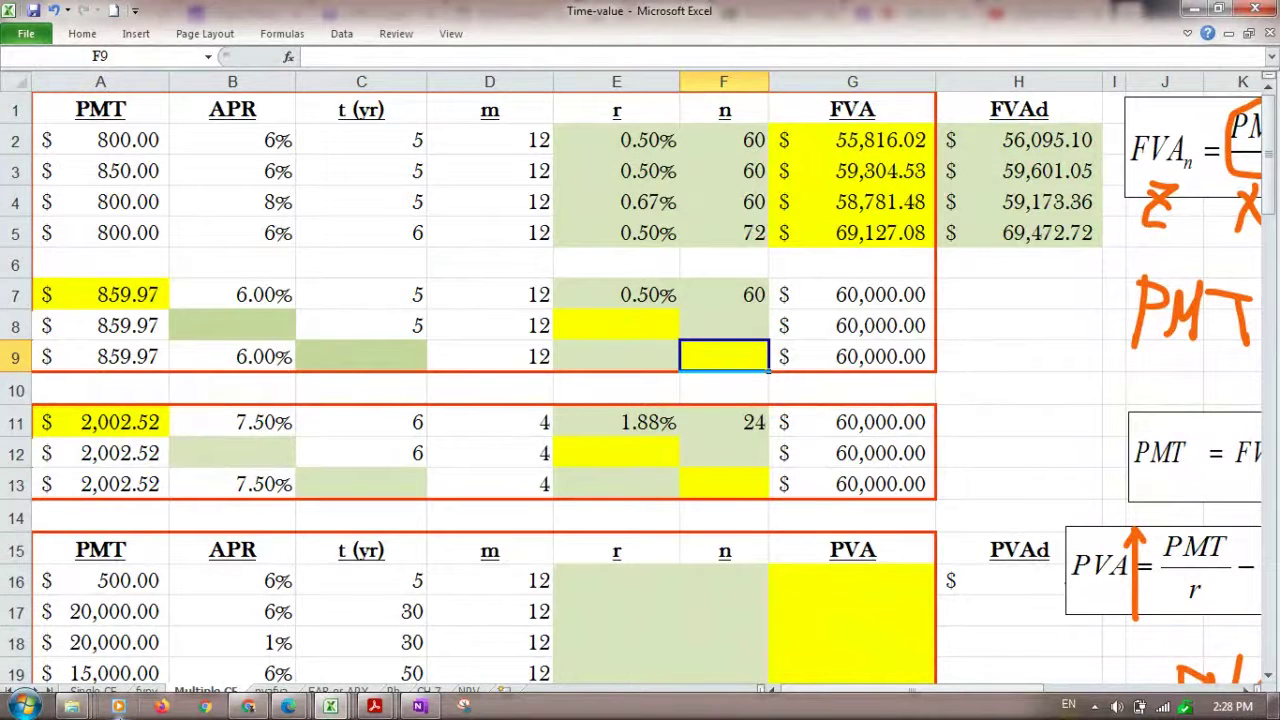
pyautogui.moveTo(374, 706)
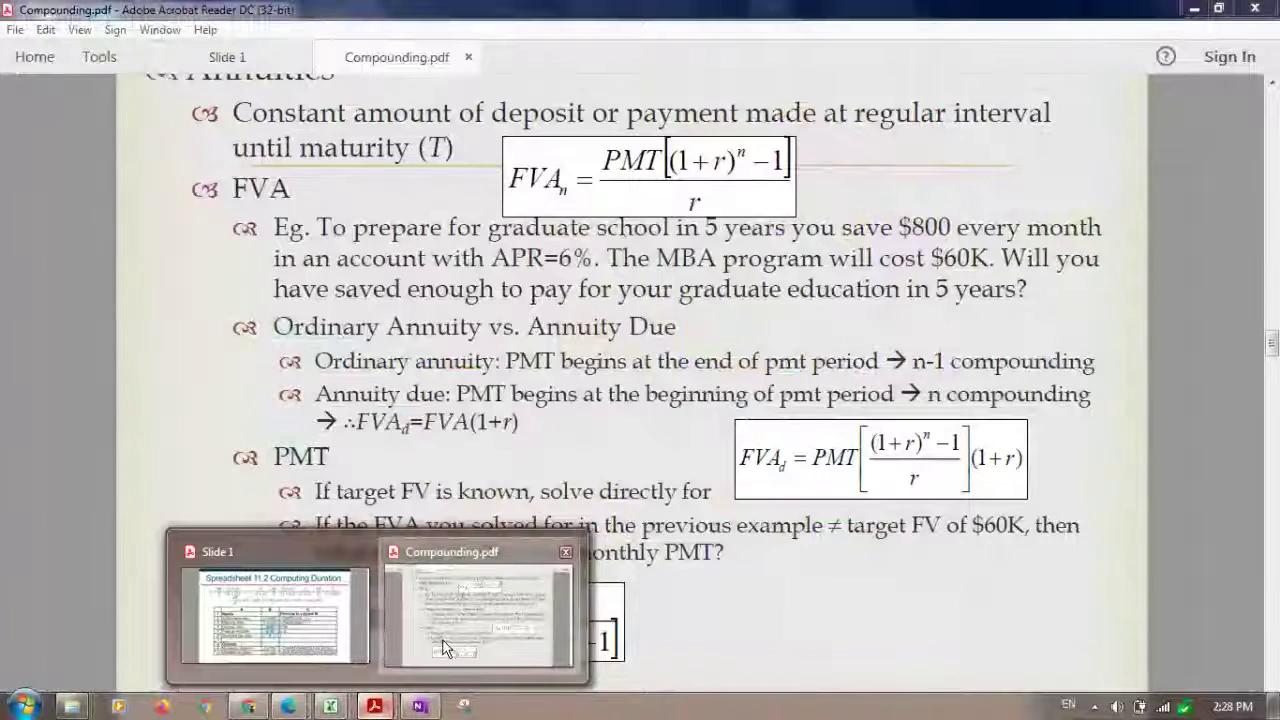
pyautogui.click(445, 650)
pyautogui.scroll(-2, 1277, 622)
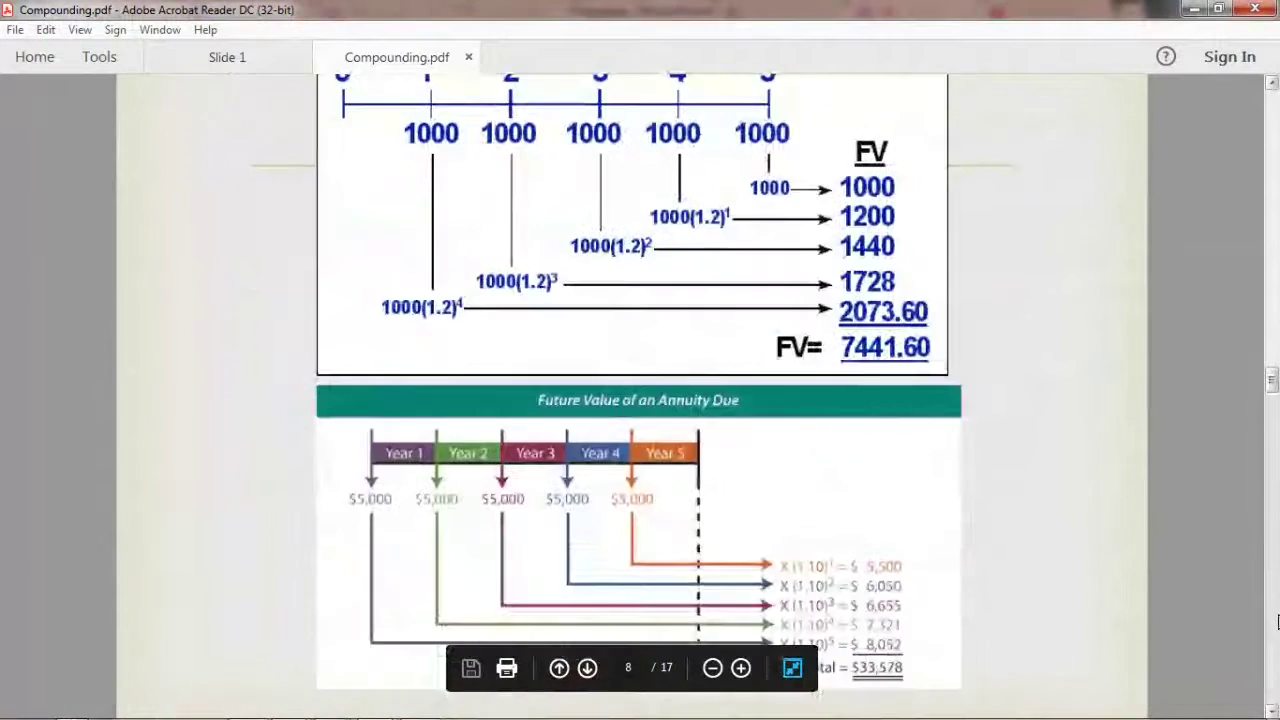
pyautogui.scroll(-10, 1277, 622)
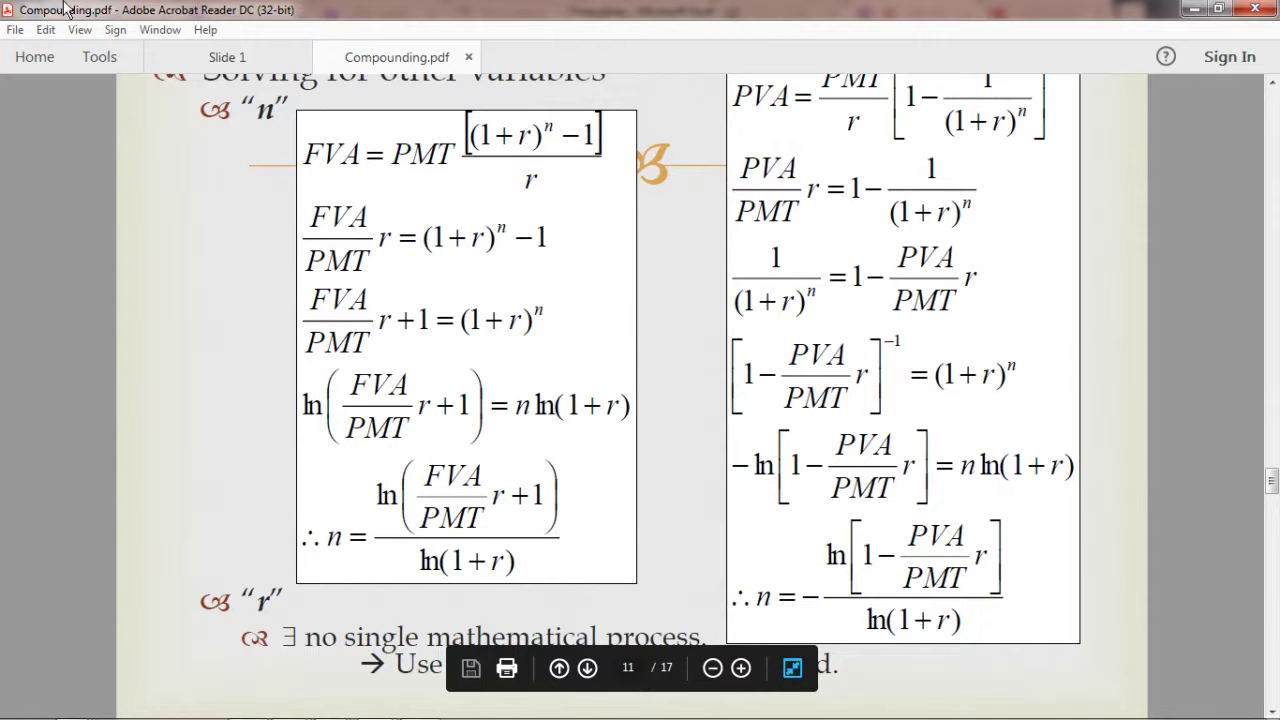
pyautogui.click(1272, 88)
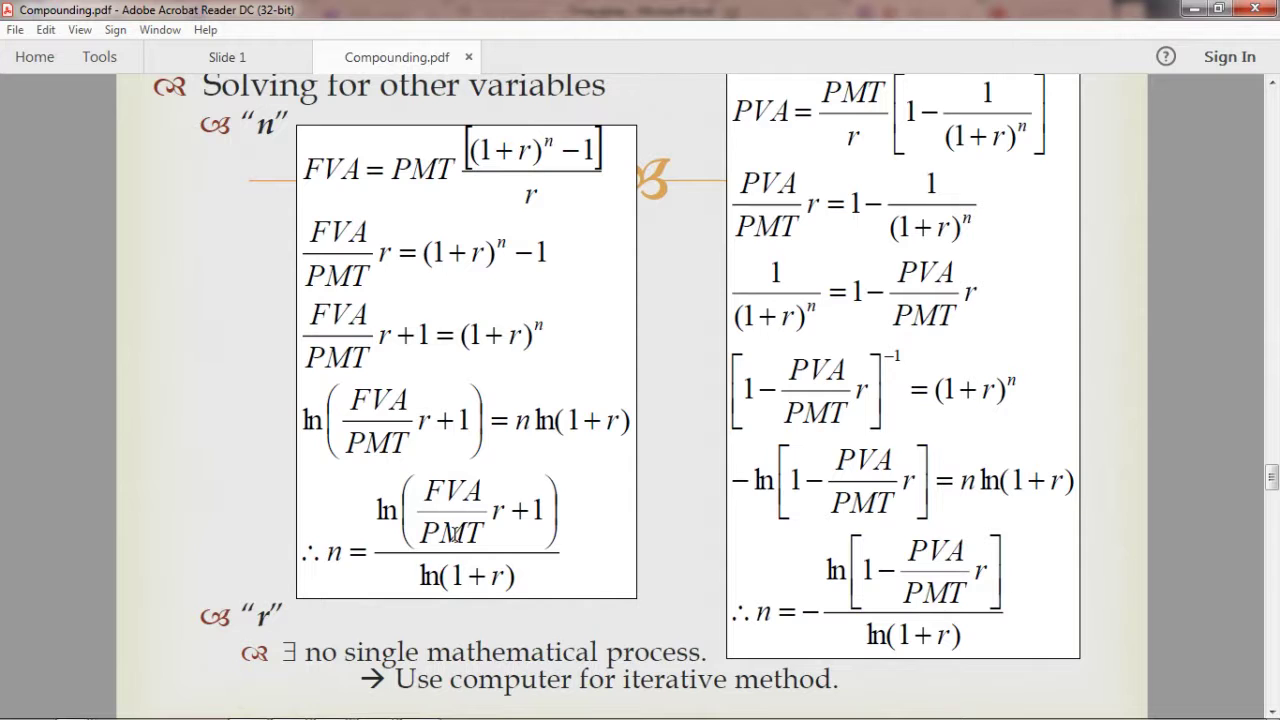
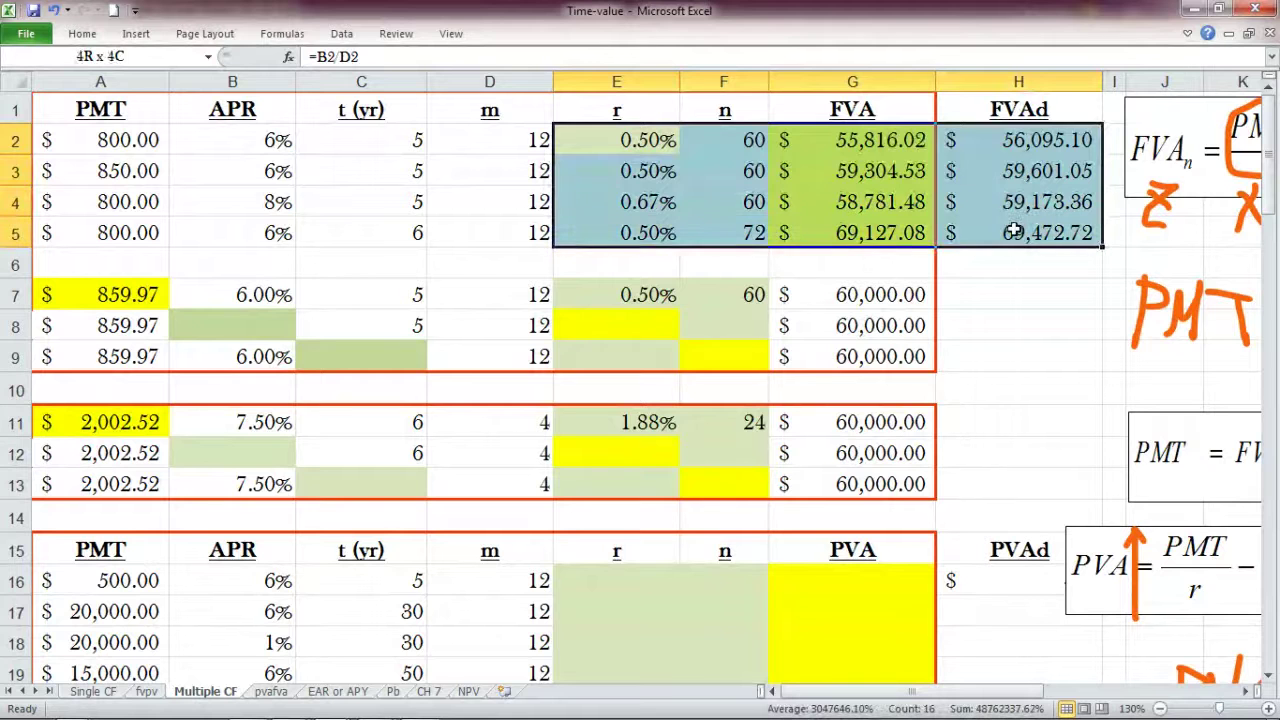
# - In Excel, clear and restore the calculated block E2:H5, and autofit column H to its contents
pyautogui.press('Delete')
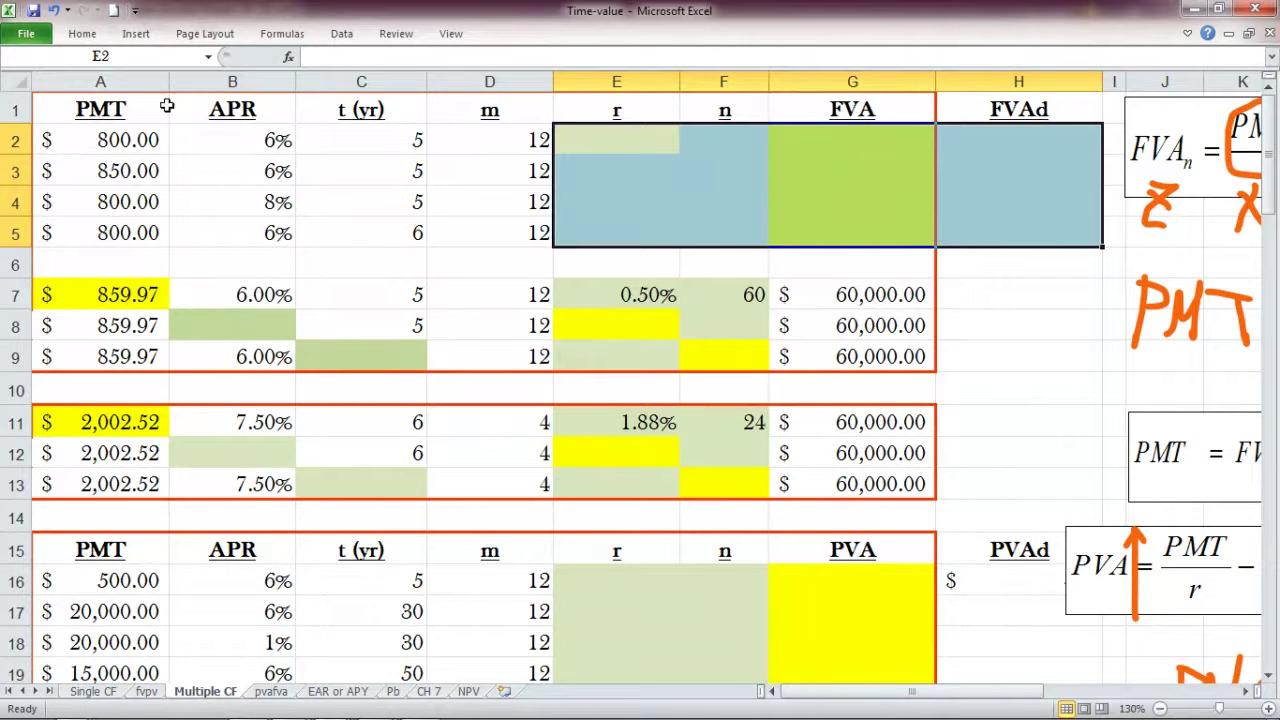
pyautogui.click(55, 10)
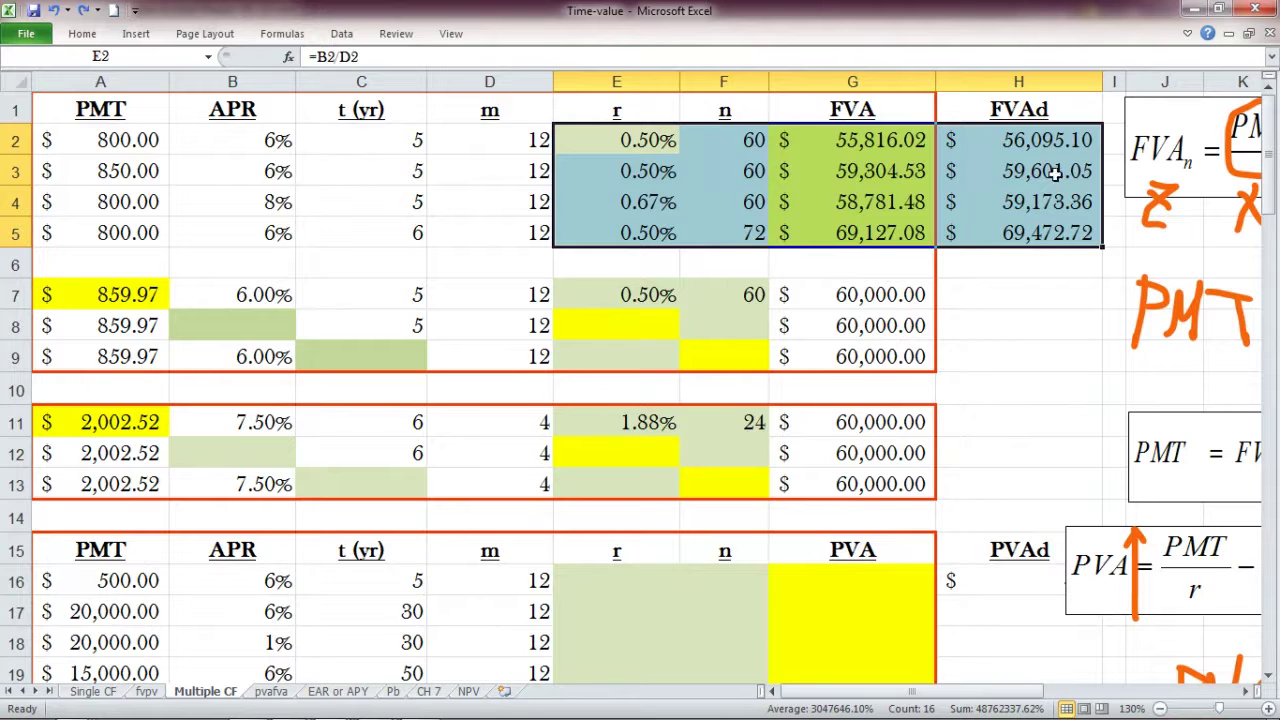
pyautogui.doubleClick(1100, 81)
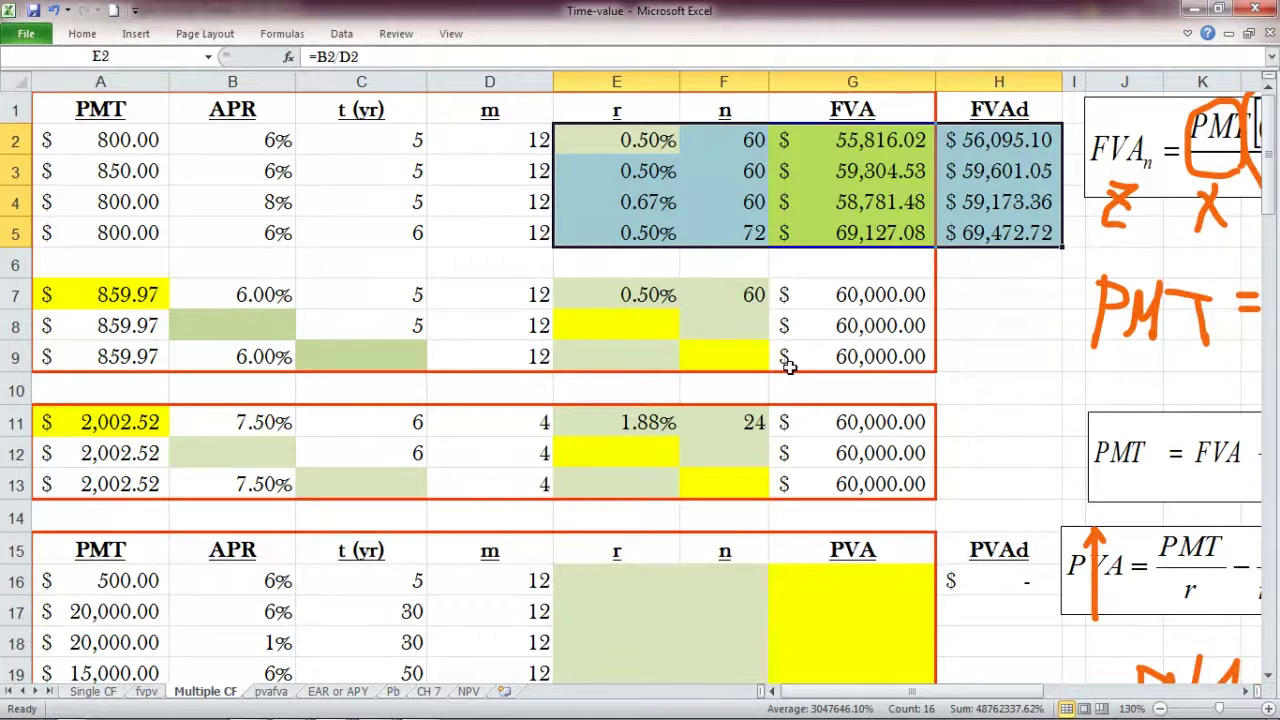
# - Deselect the calculated block and autofit columns E, F, D, C and B to their contents
pyautogui.click(970, 297)
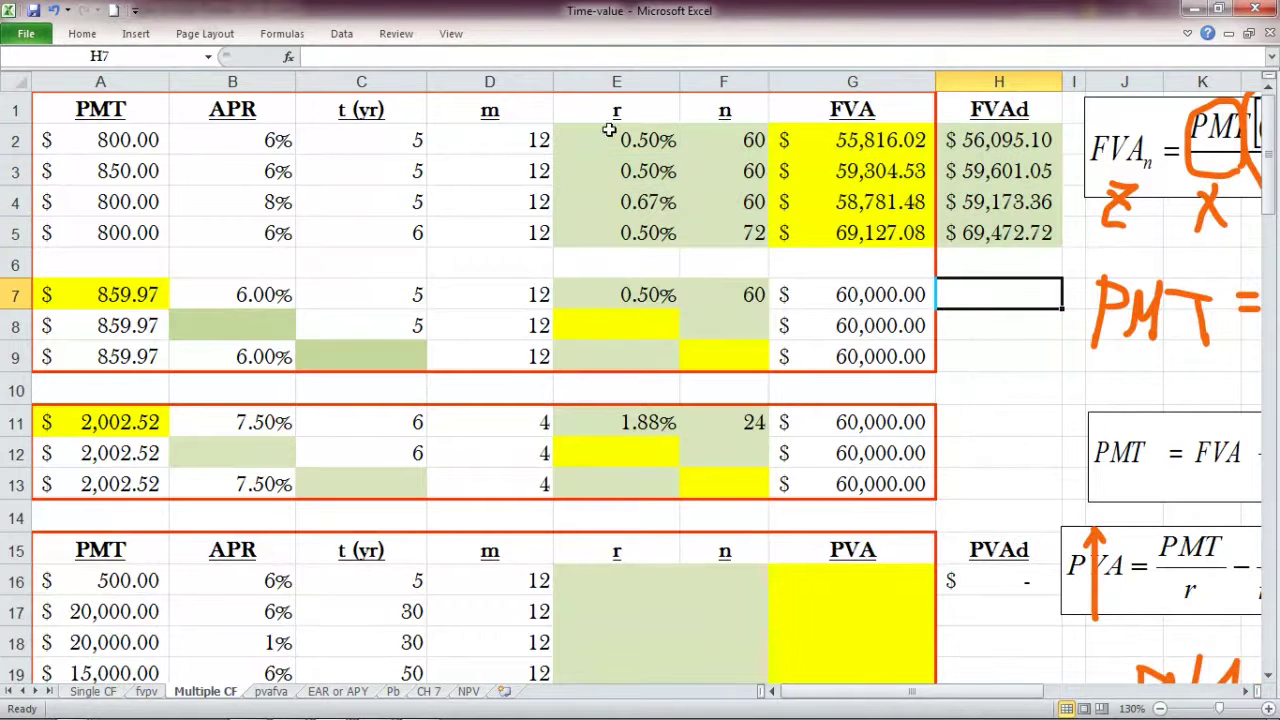
pyautogui.doubleClick(679, 82)
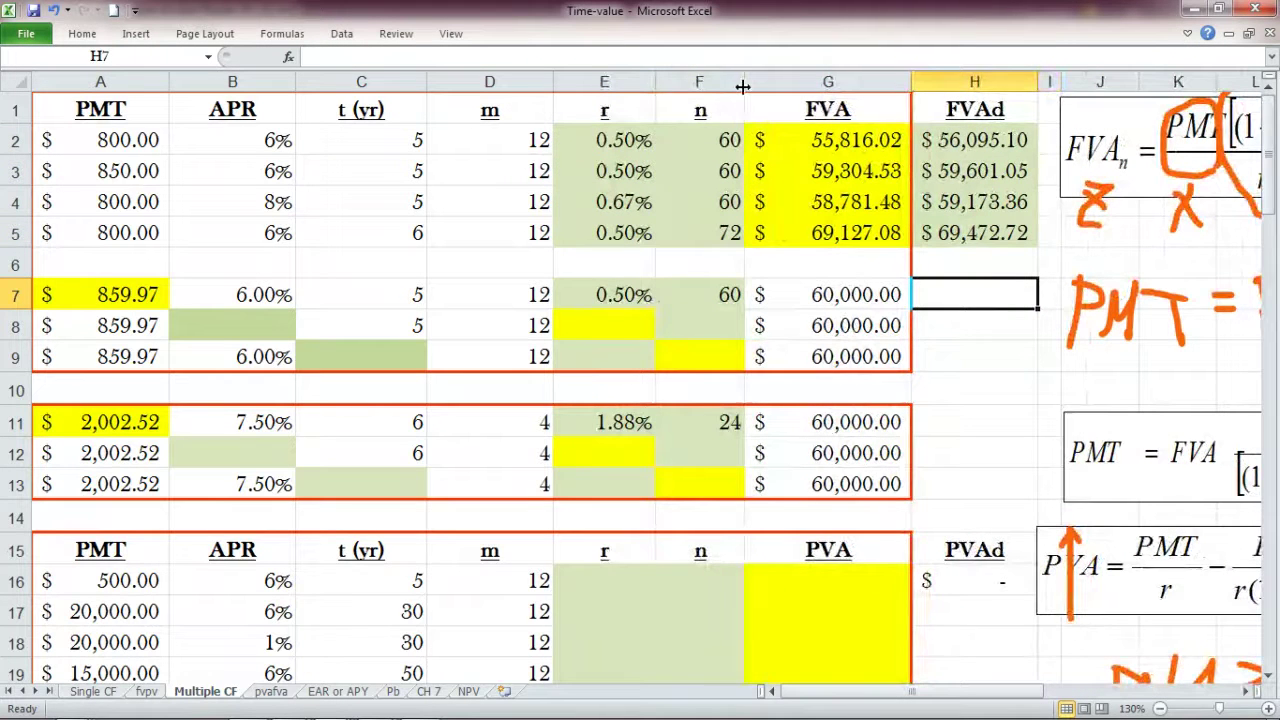
pyautogui.doubleClick(744, 82)
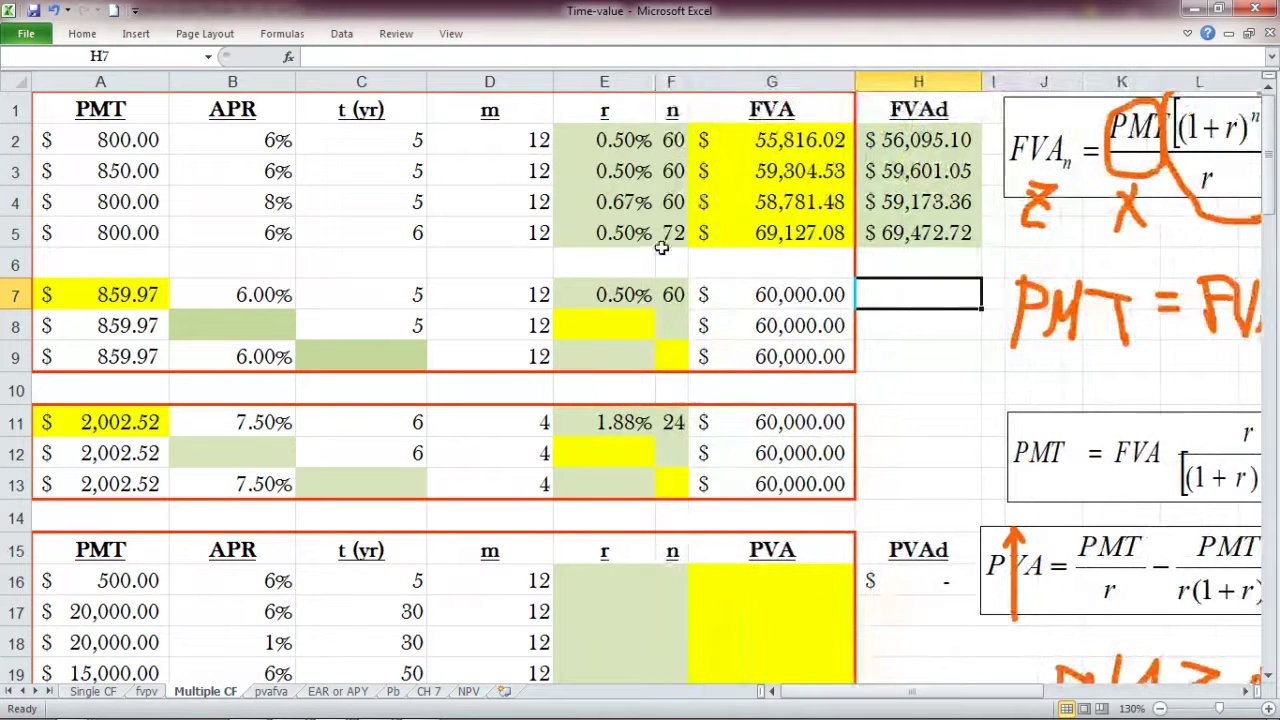
pyautogui.doubleClick(553, 82)
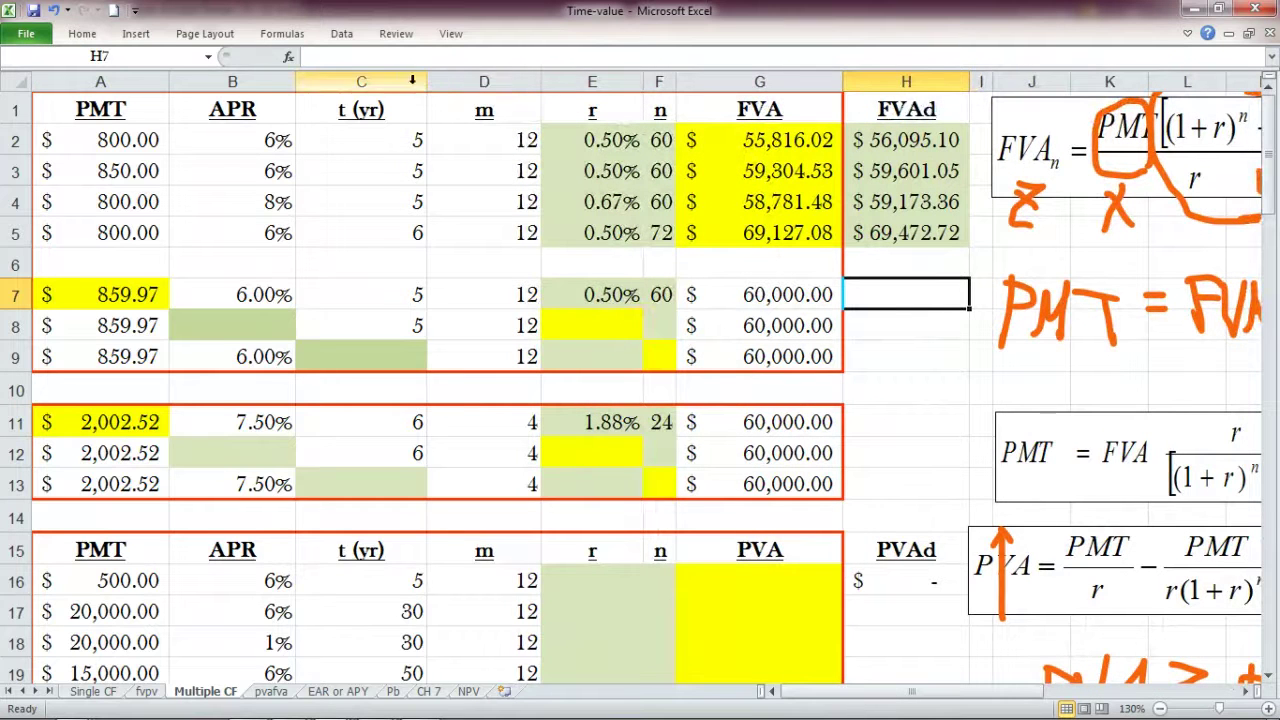
pyautogui.doubleClick(426, 84)
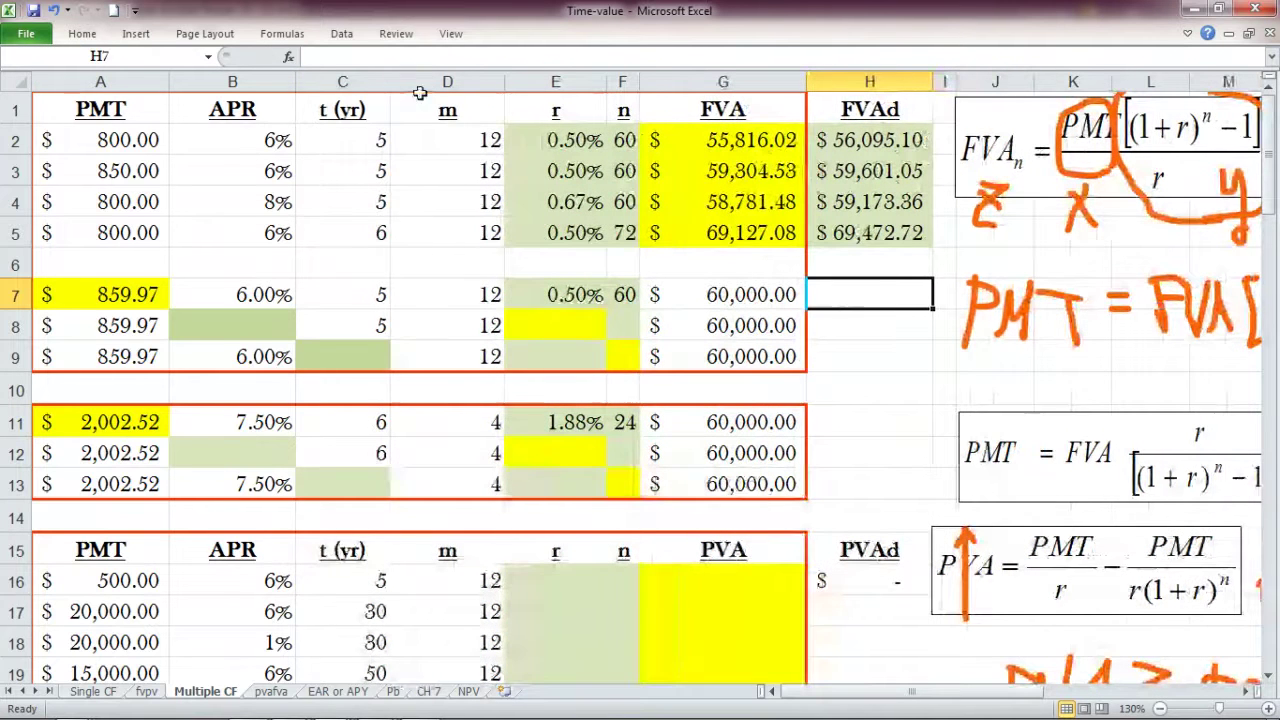
pyautogui.doubleClick(296, 84)
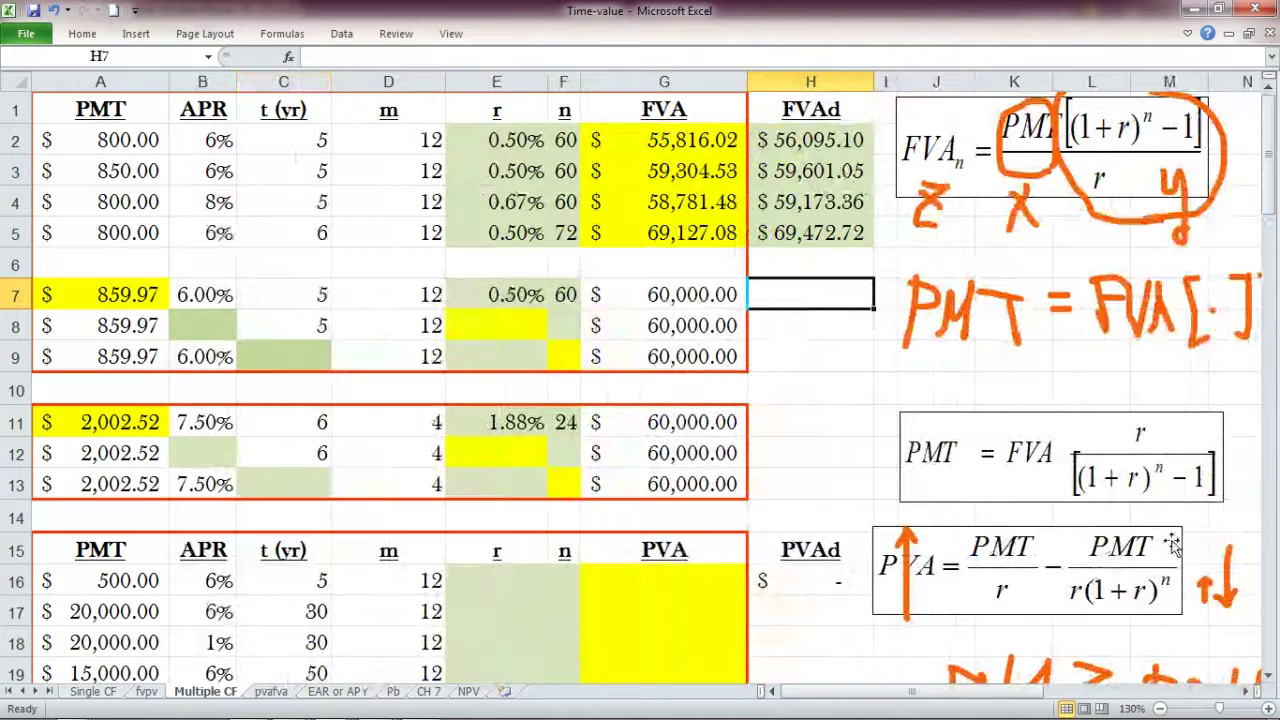
pyautogui.click(1268, 676)
pyautogui.click(1268, 676)
pyautogui.click(1268, 676)
pyautogui.click(1268, 676)
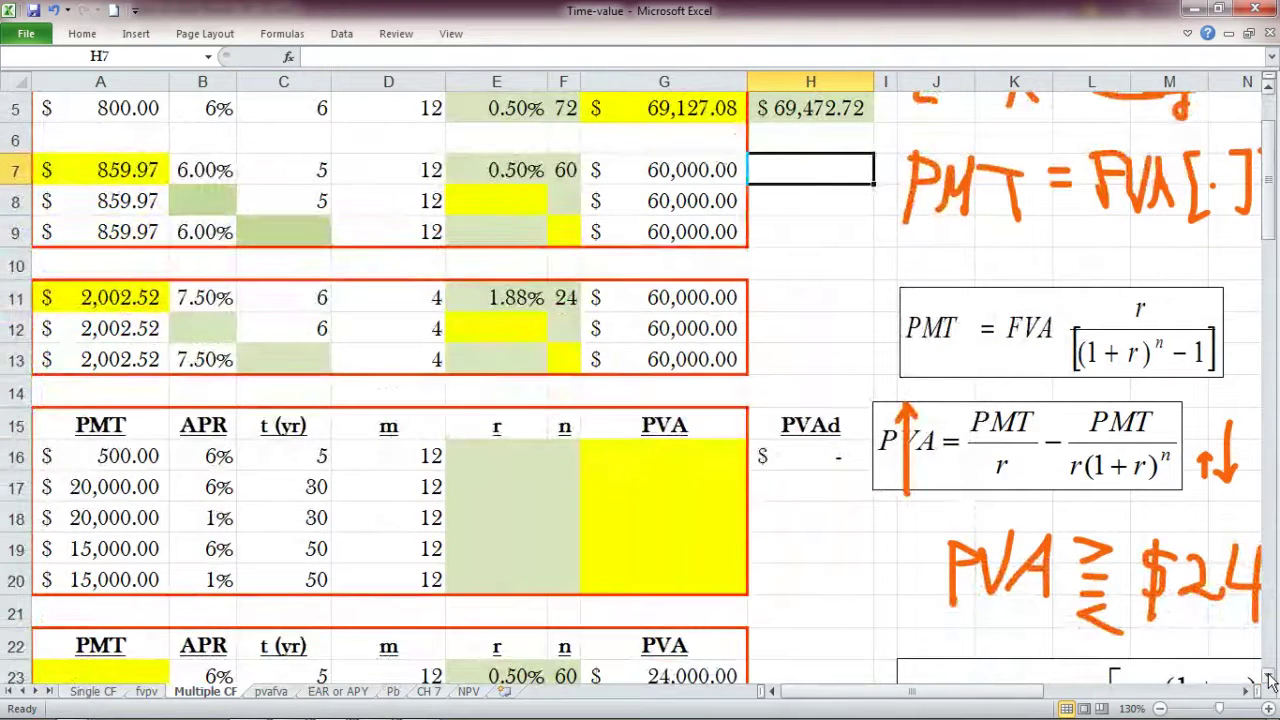
pyautogui.moveTo(1270, 140); pyautogui.dragTo(1272, 118)
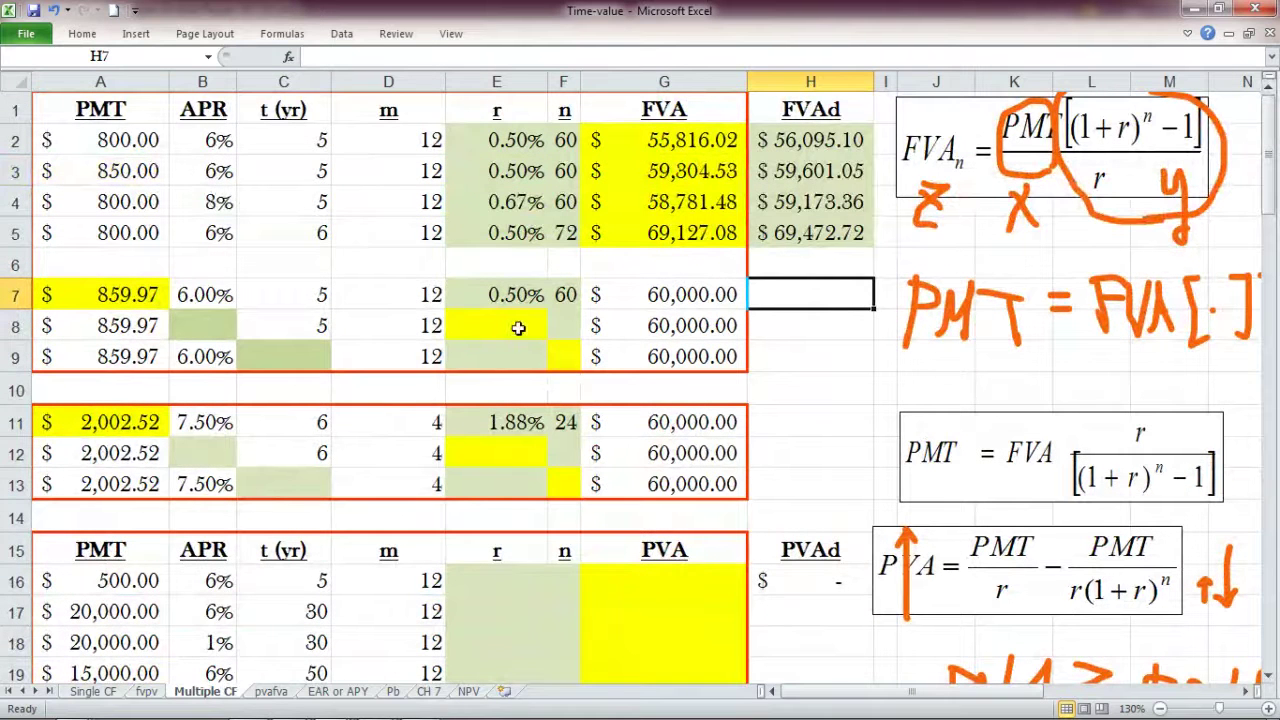
# - Begin a formula for n in cell F9
pyautogui.click(553, 360)
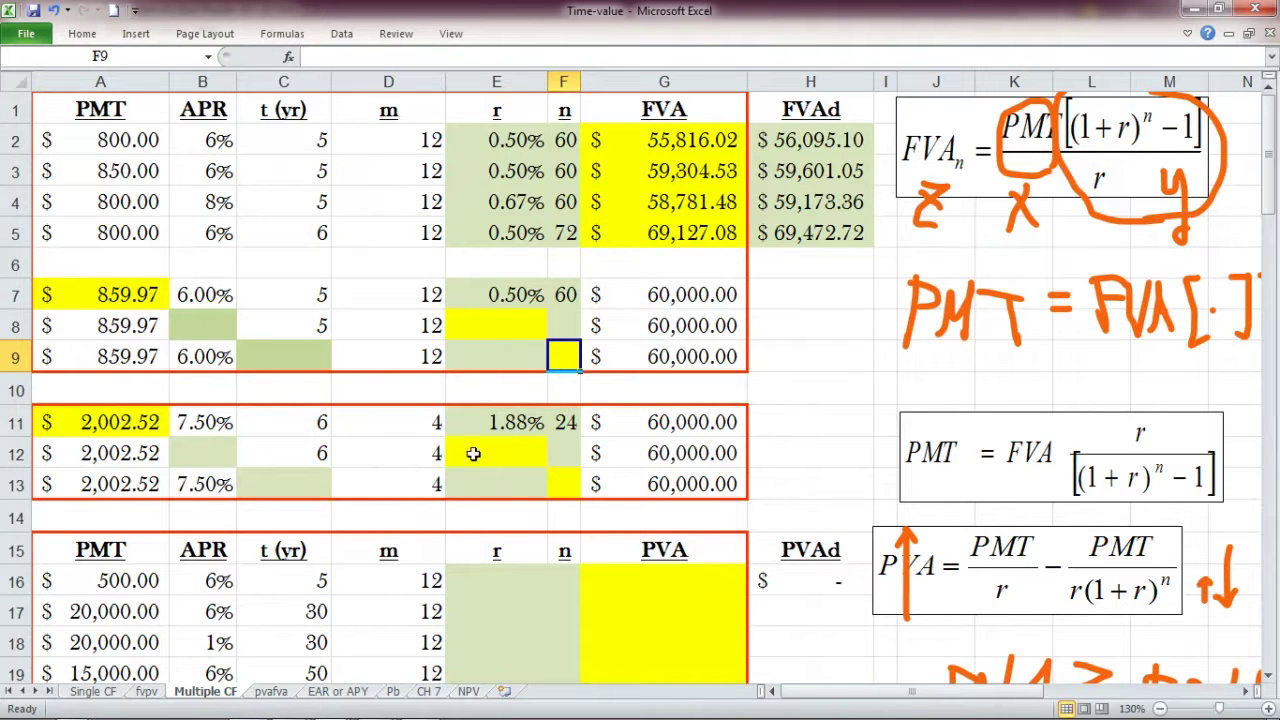
pyautogui.click(308, 366)
pyautogui.click(563, 366)
pyautogui.write('=')
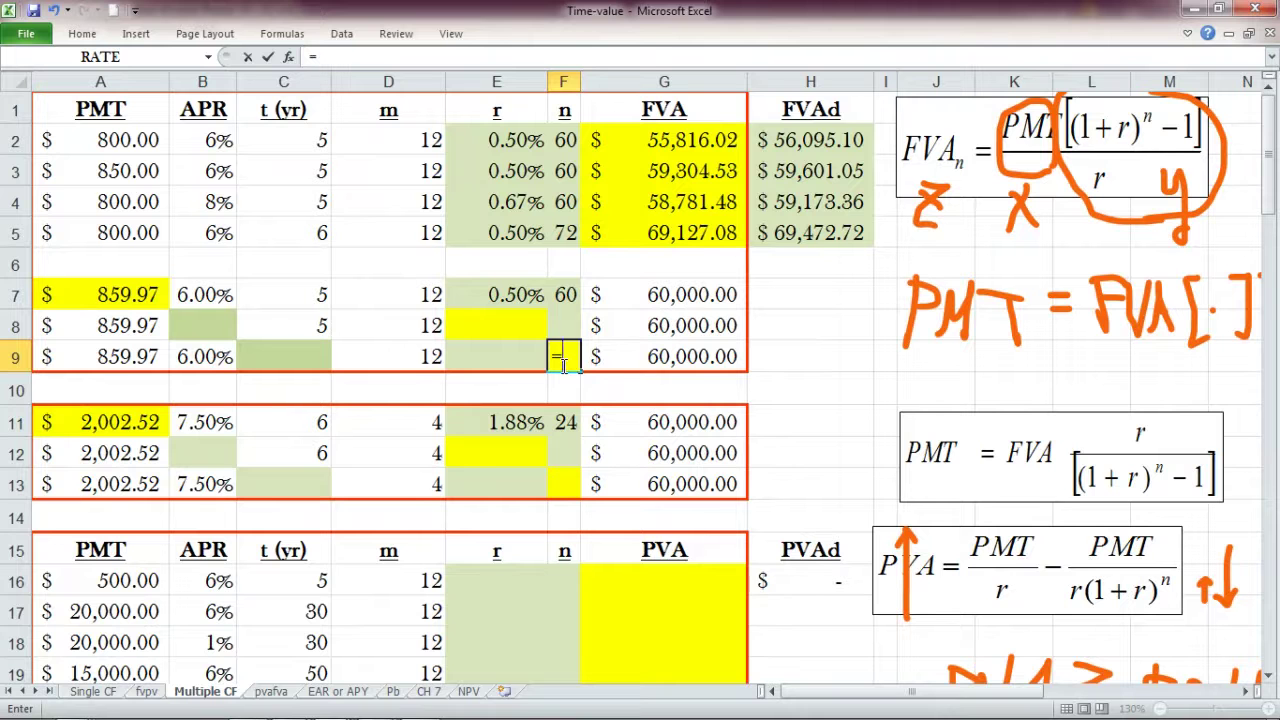
# - Switch to Compounding.pdf in Acrobat Reader and examine the derivation of n from the FVA formula on page 11
pyautogui.click(374, 710)
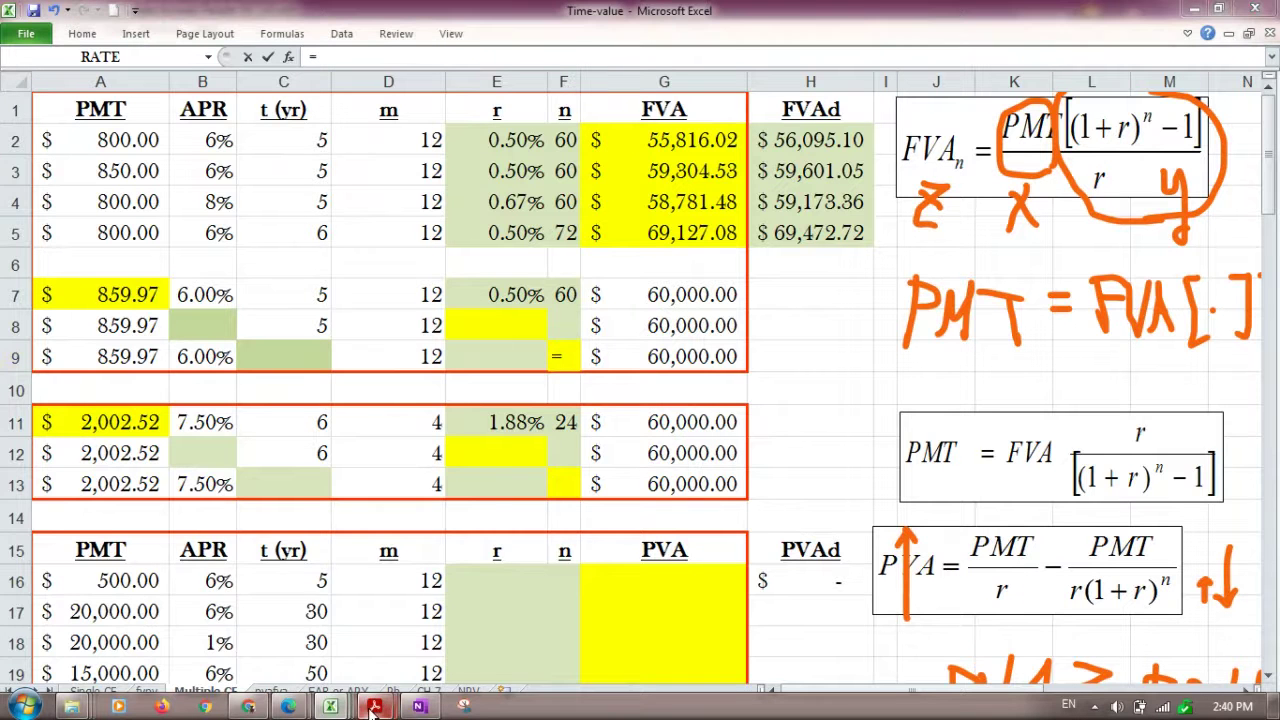
pyautogui.moveTo(436, 628)
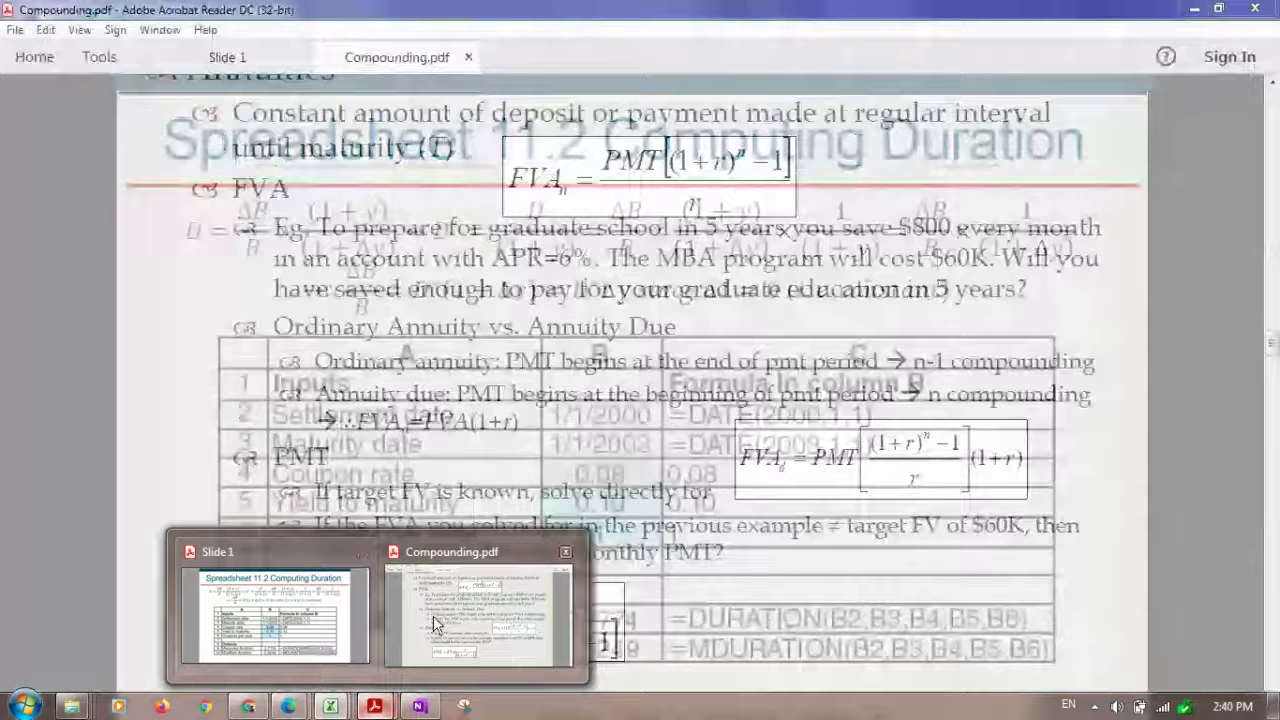
pyautogui.click(372, 708)
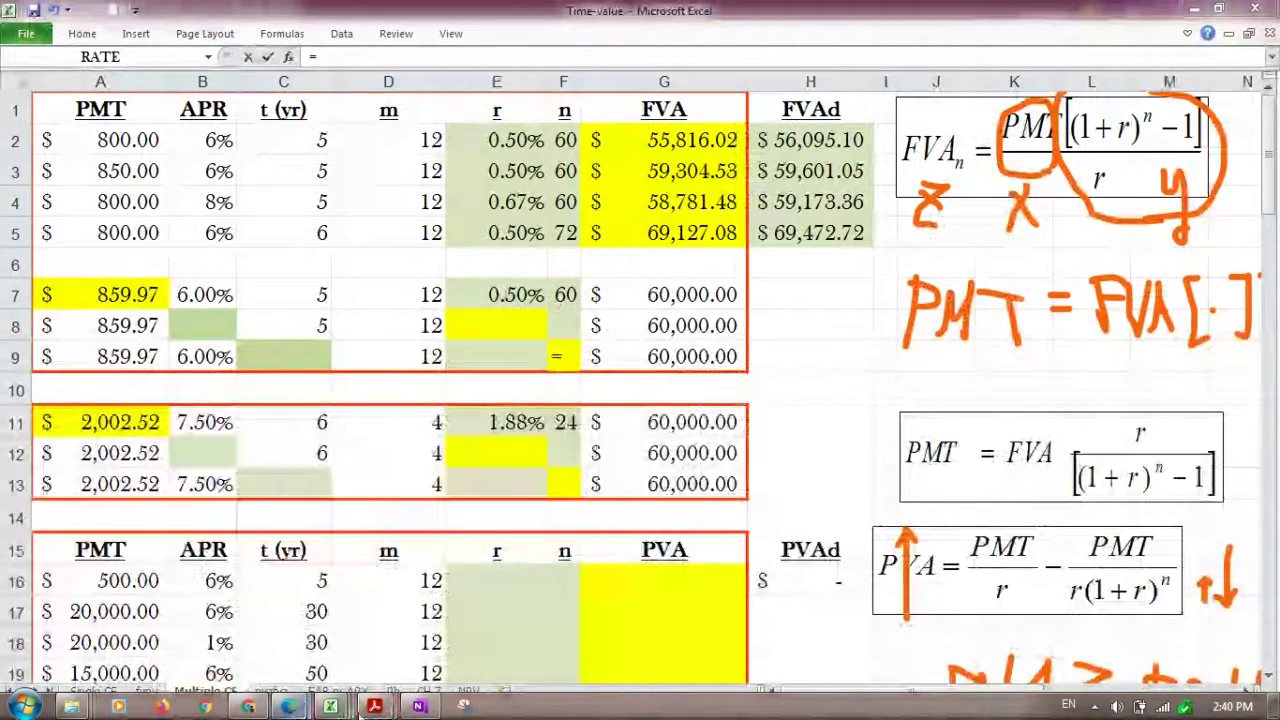
pyautogui.moveTo(372, 708)
pyautogui.click(500, 618)
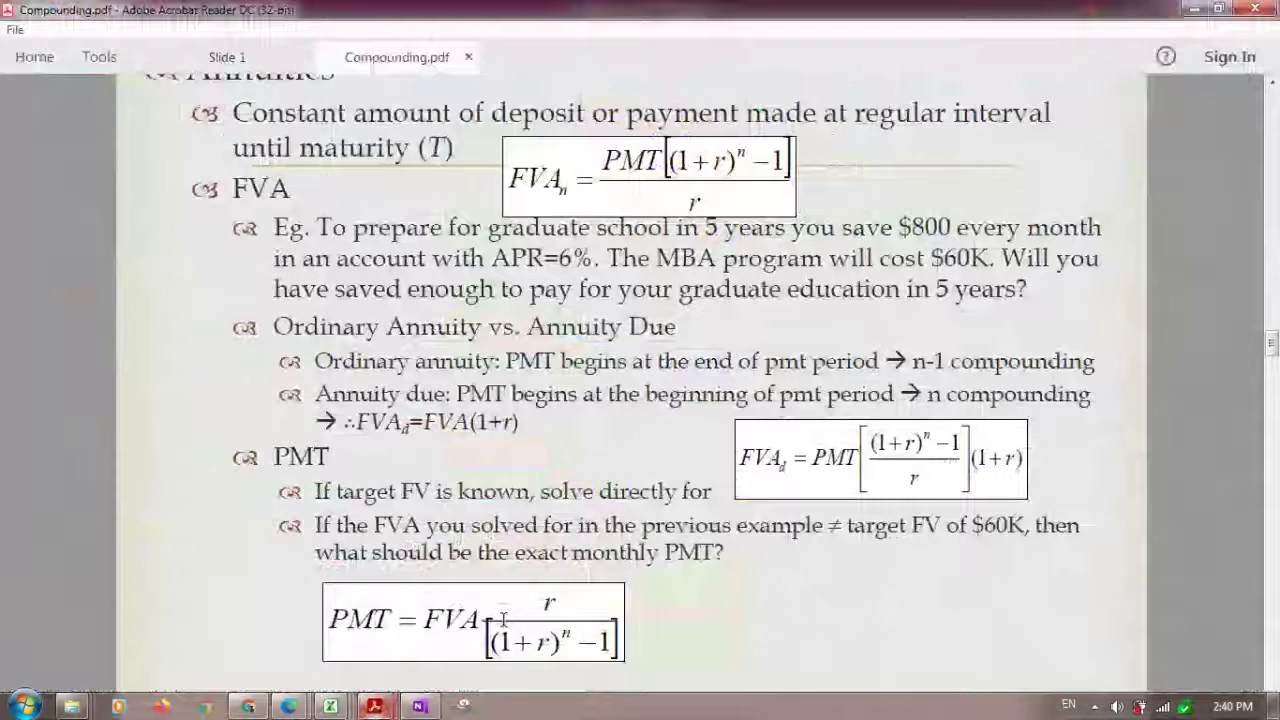
pyautogui.click(1274, 640)
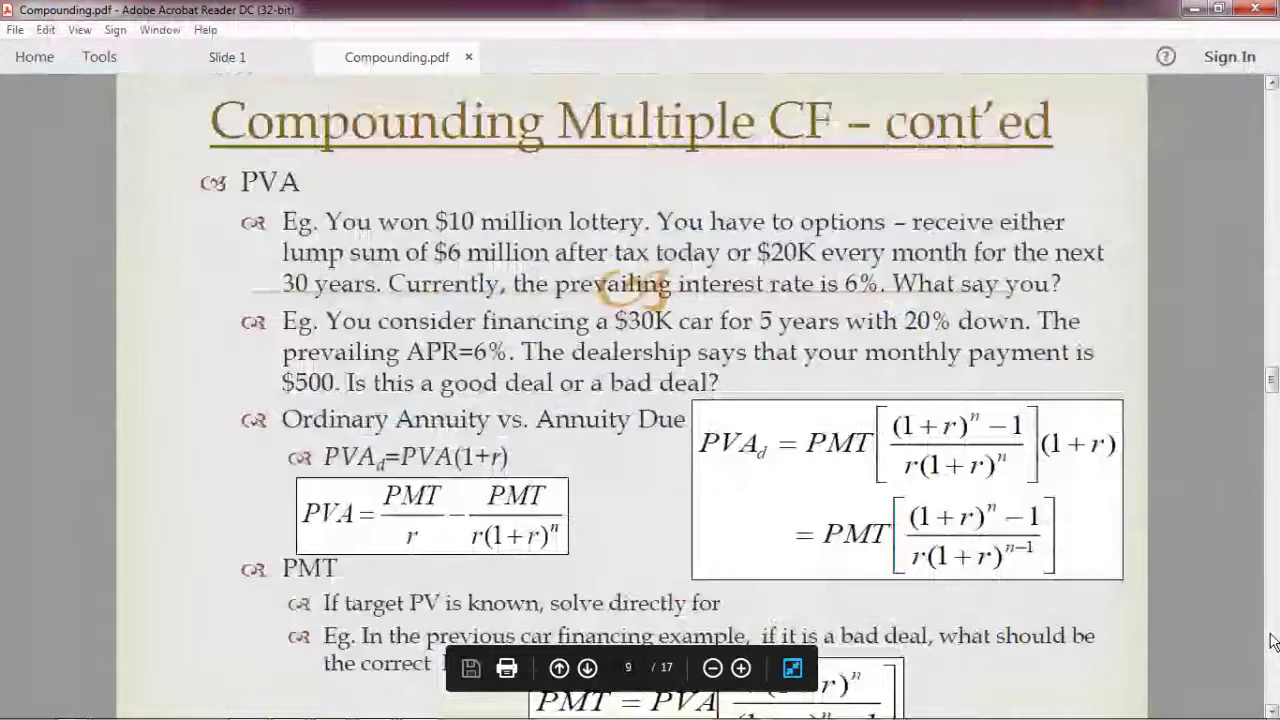
pyautogui.scroll(-15, 449, 290)
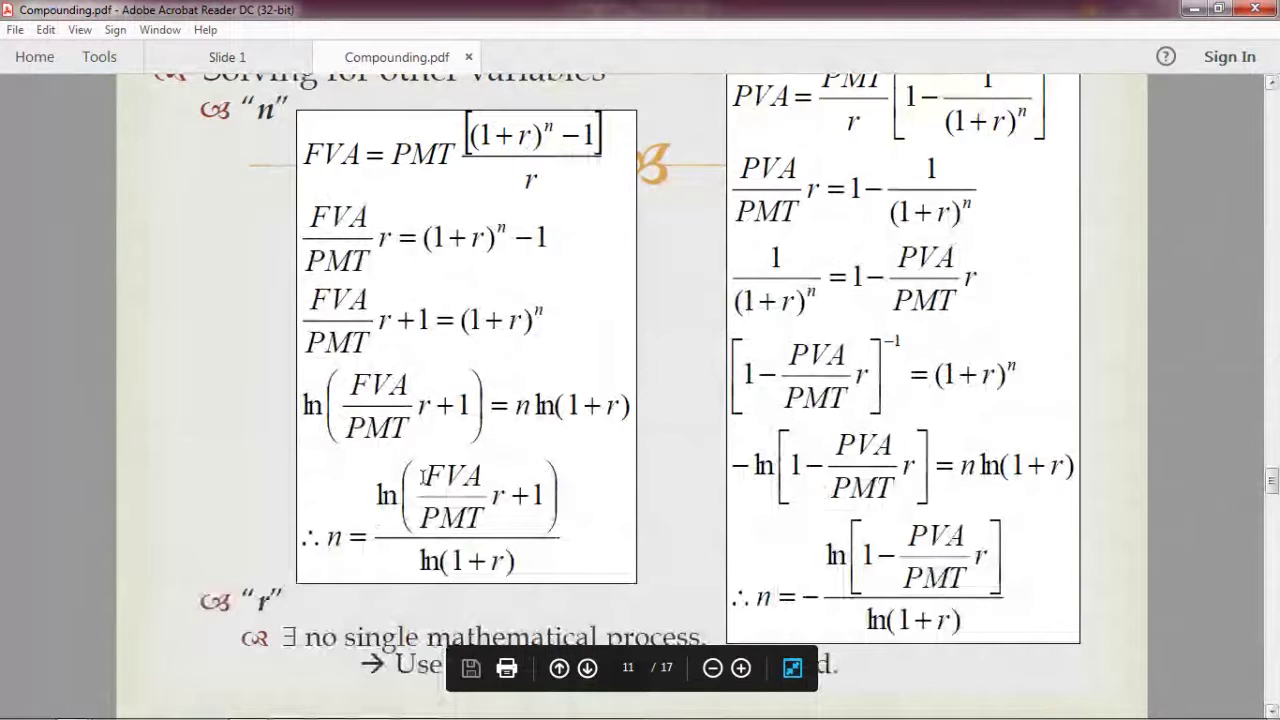
pyautogui.moveTo(464, 716)
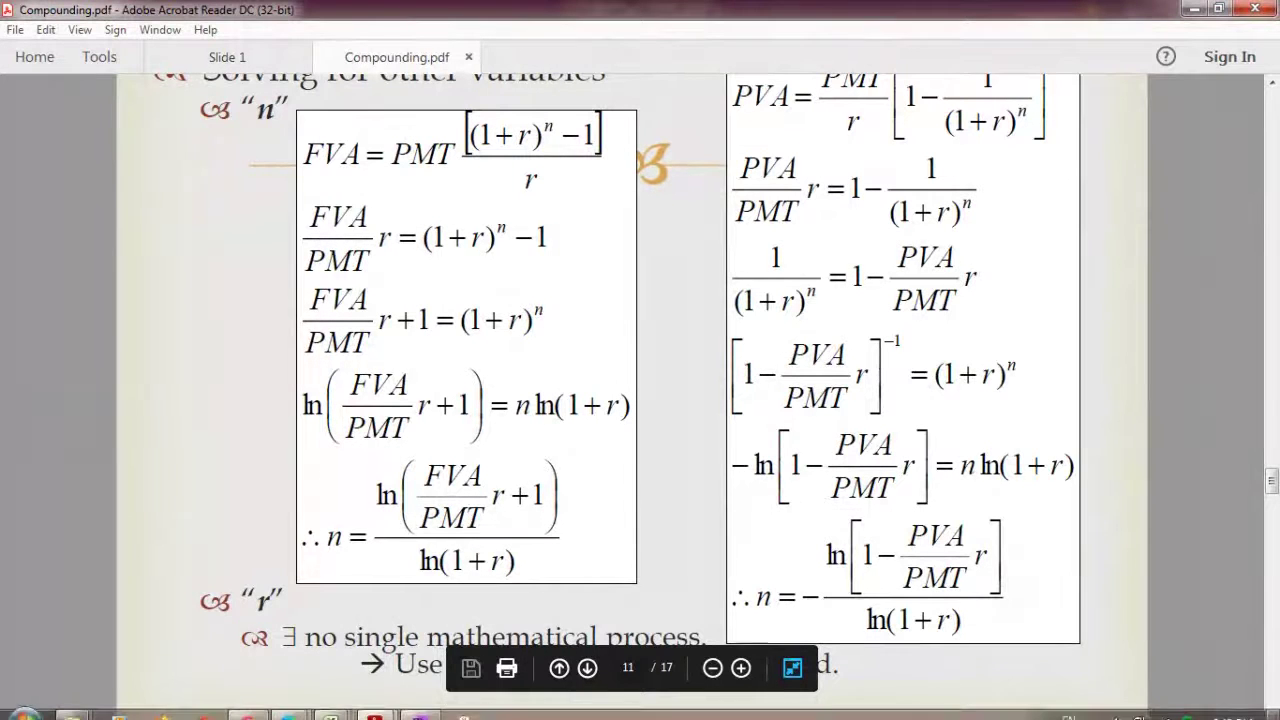
pyautogui.moveTo(247, 706)
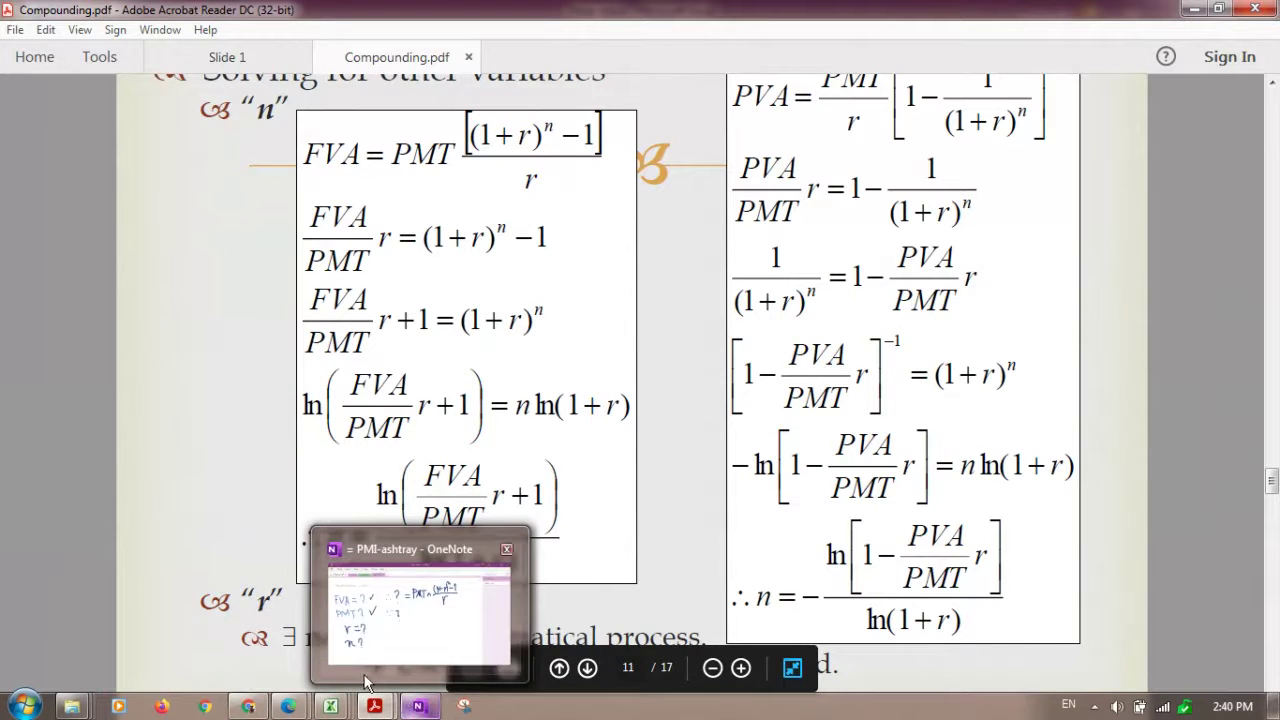
pyautogui.moveTo(332, 708)
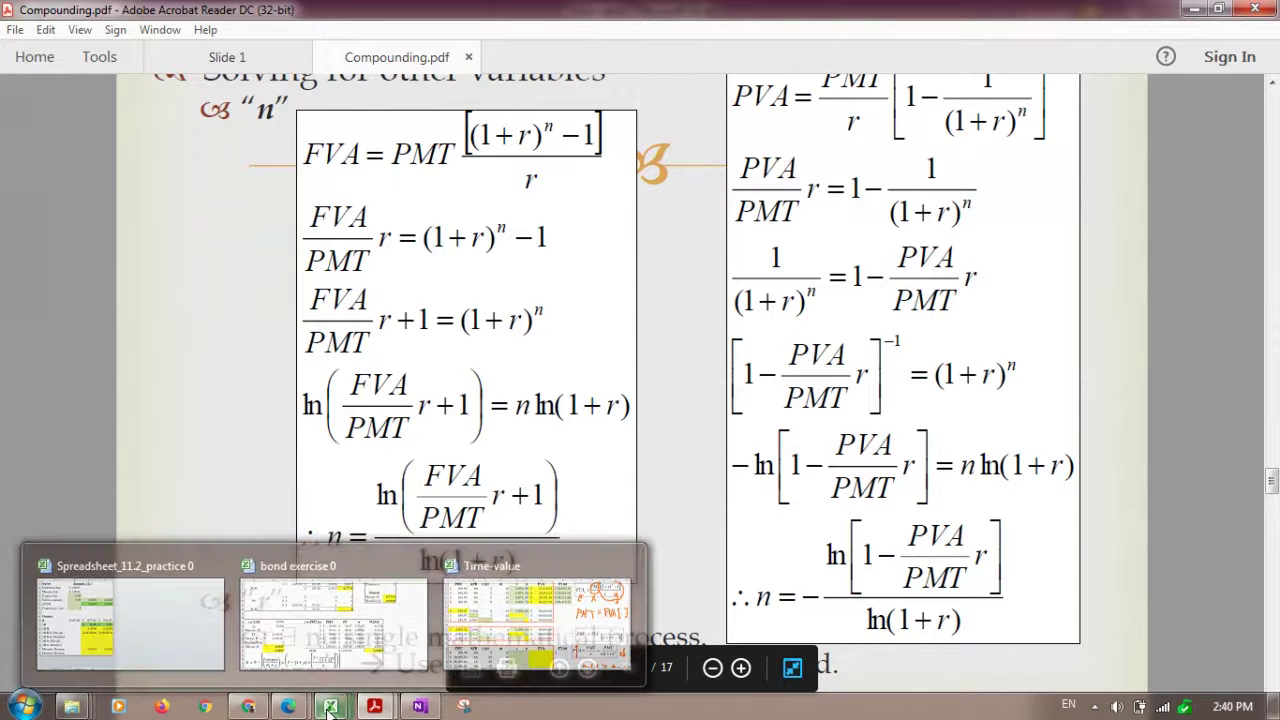
# - Return to the Time-value workbook in Excel and enter the numerator LN(G9/A9*E9+1) of F9's formula, followed by a division sign
pyautogui.click(536, 615)
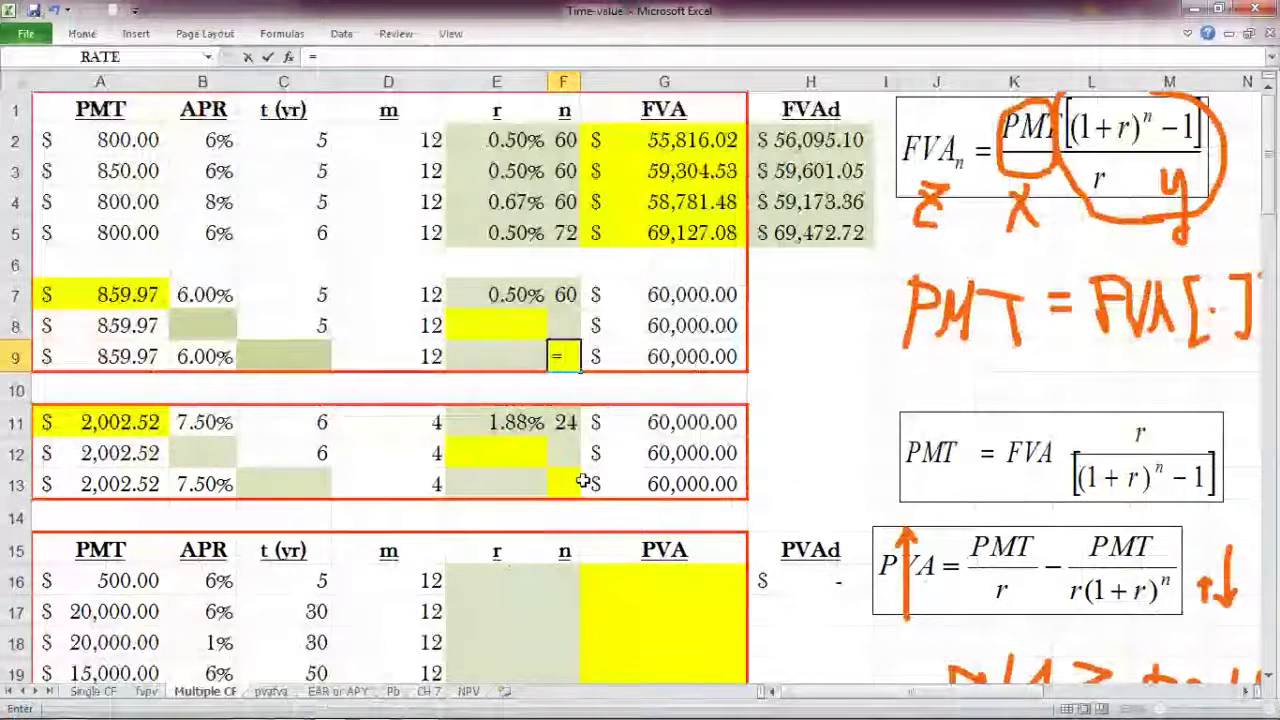
pyautogui.write('ln')
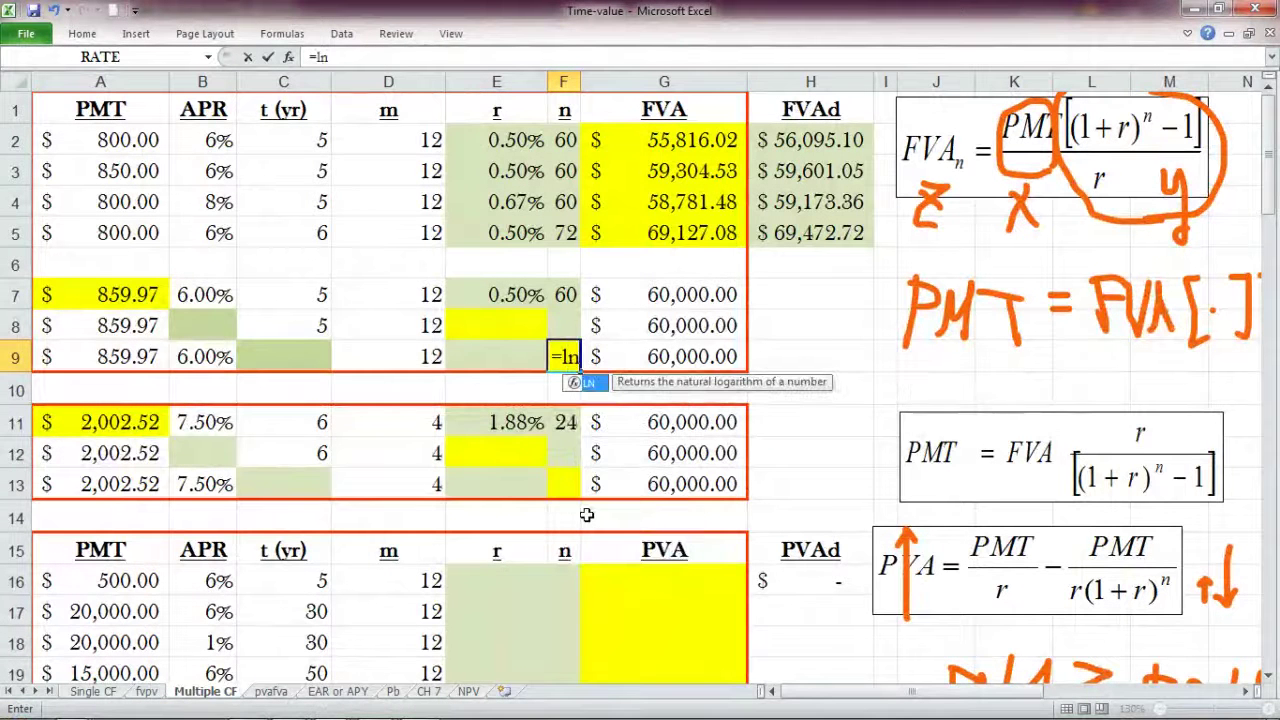
pyautogui.write('(')
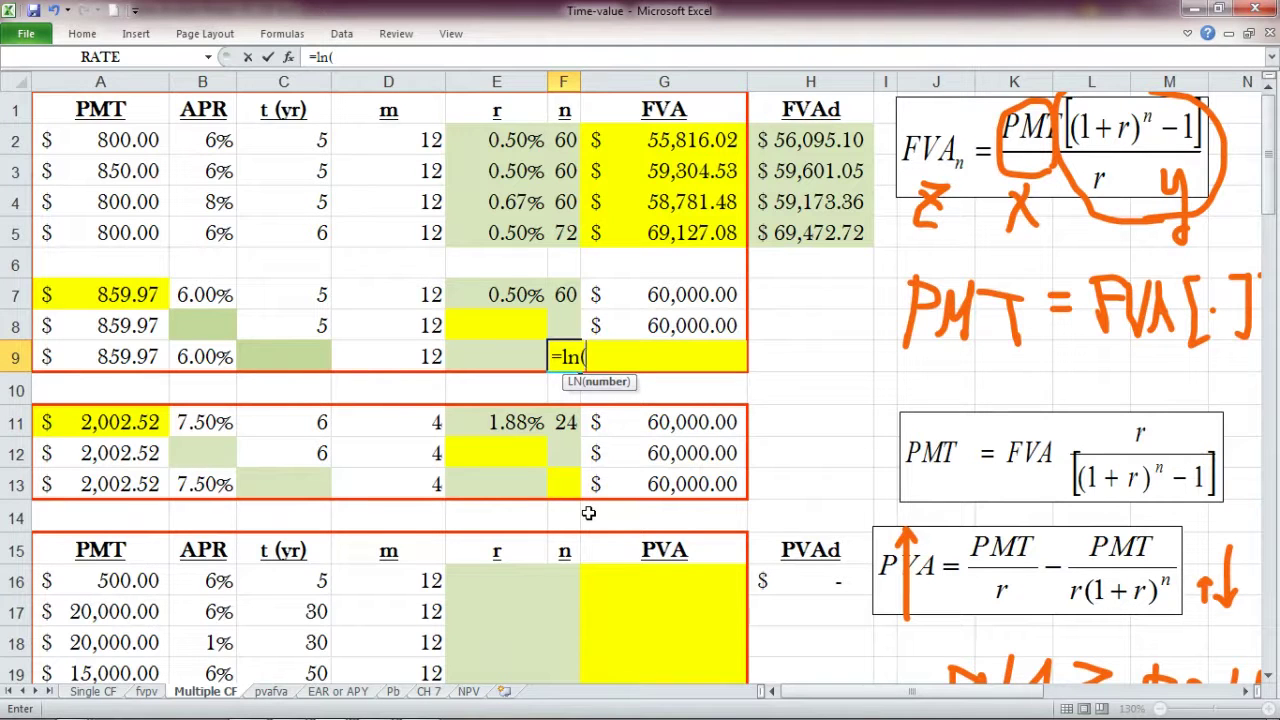
pyautogui.write('g9/')
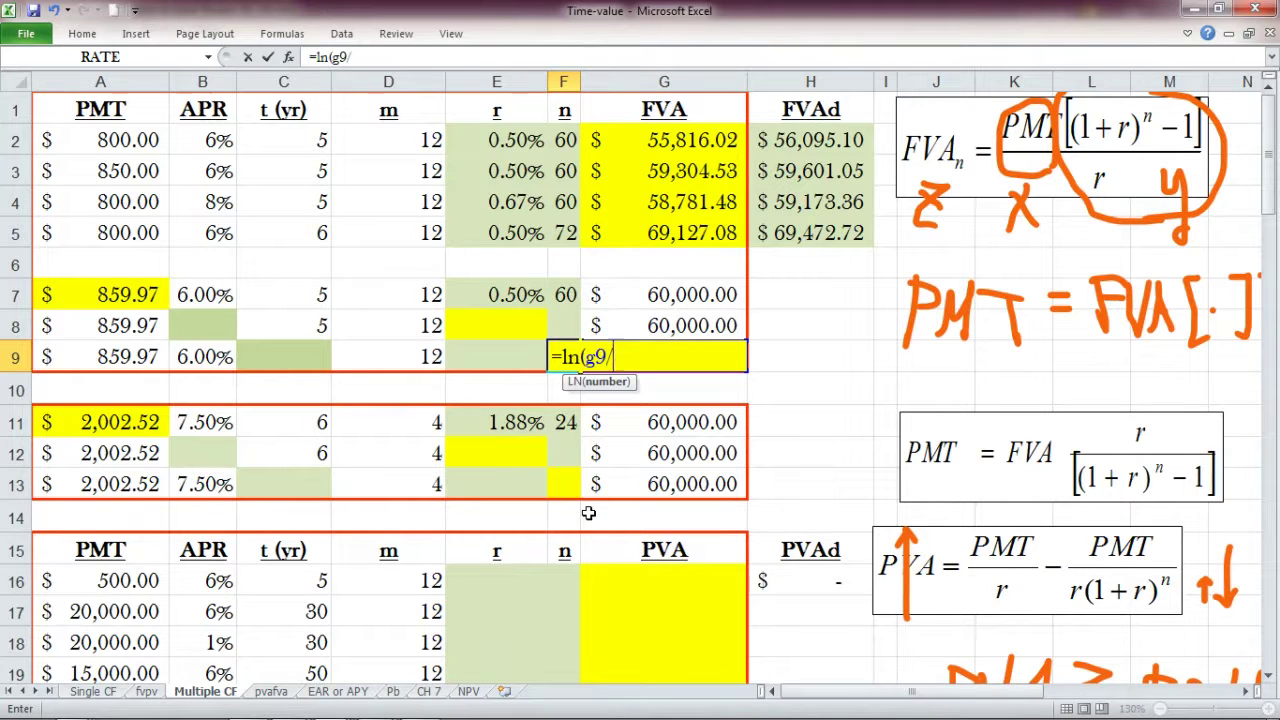
pyautogui.click(86, 368)
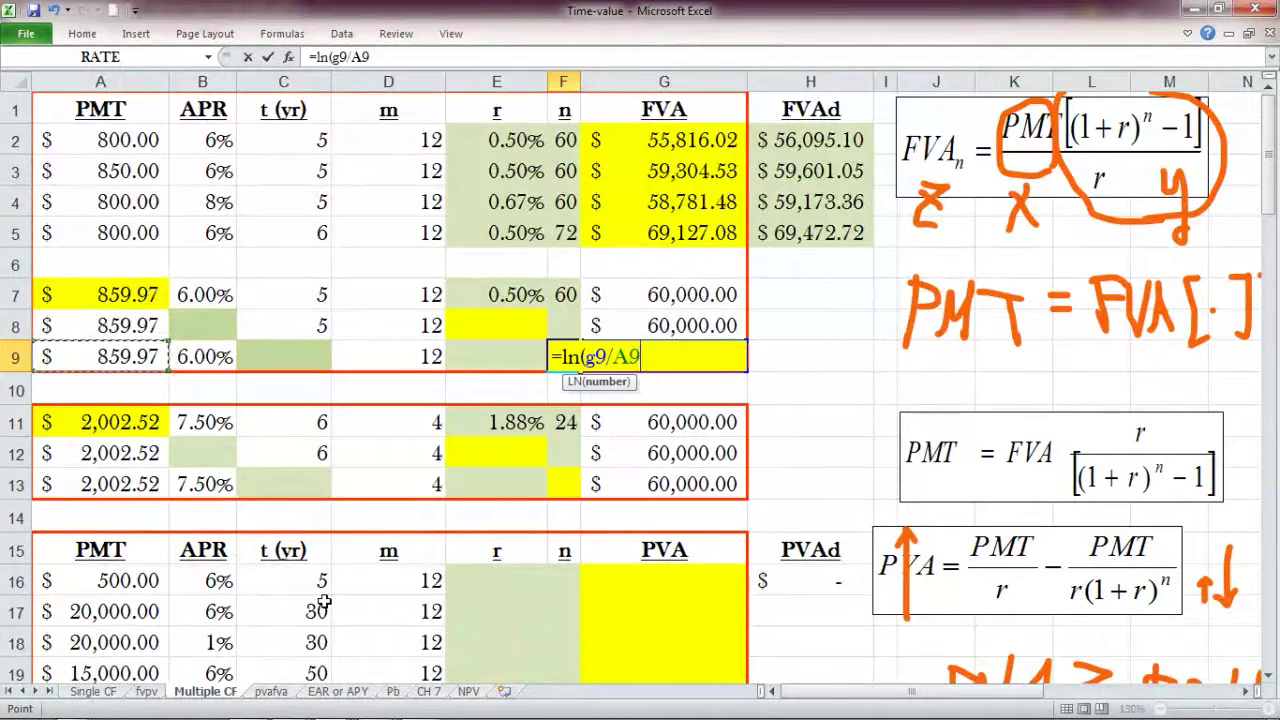
pyautogui.write('*')
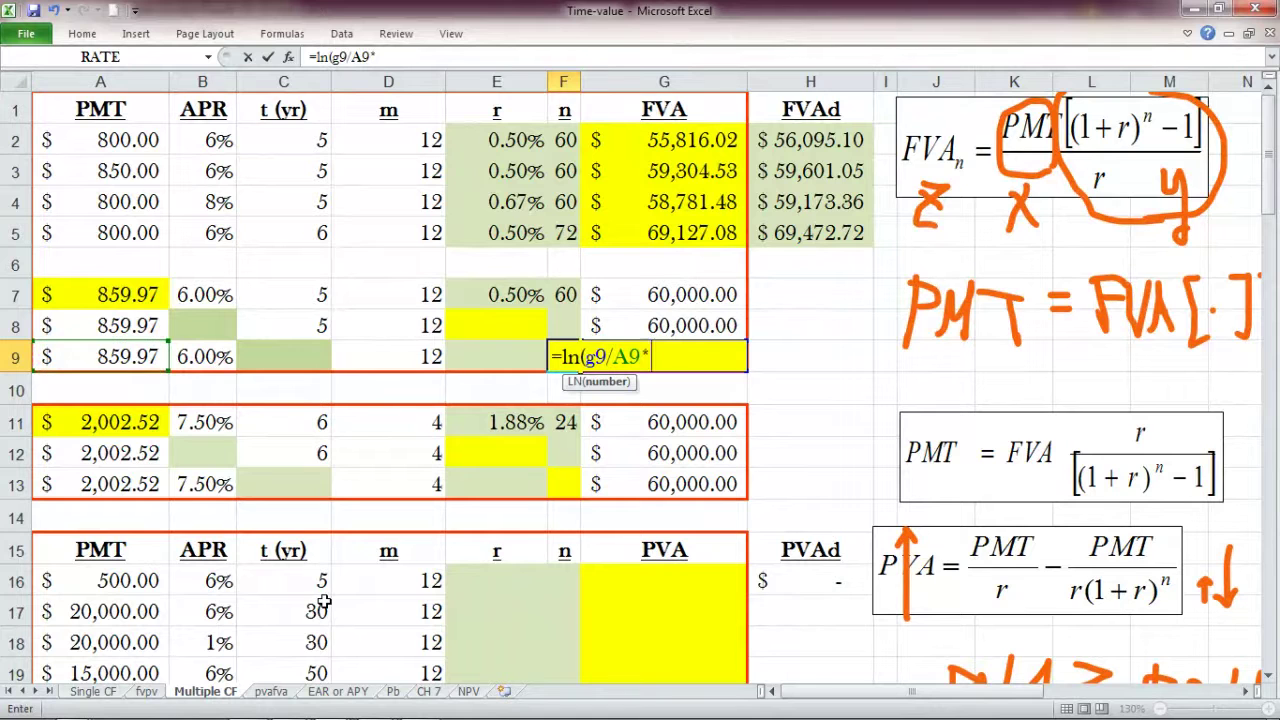
pyautogui.click(473, 361)
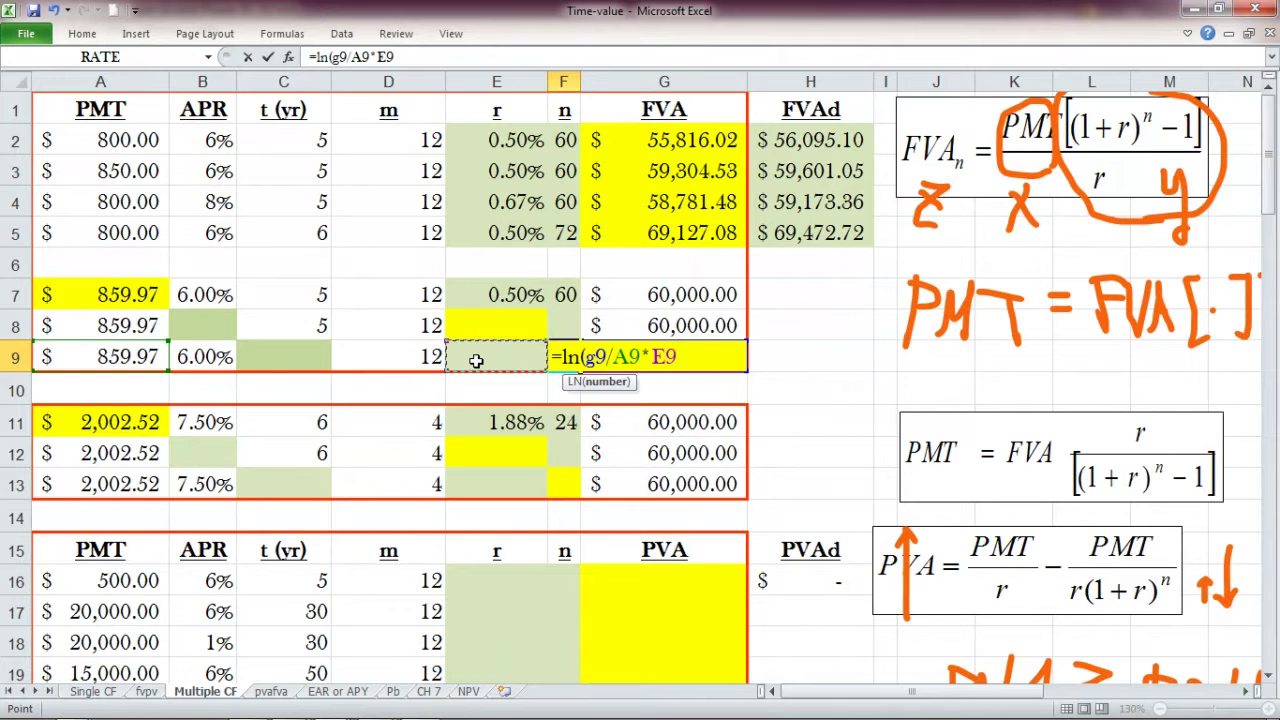
pyautogui.write('+1)/')
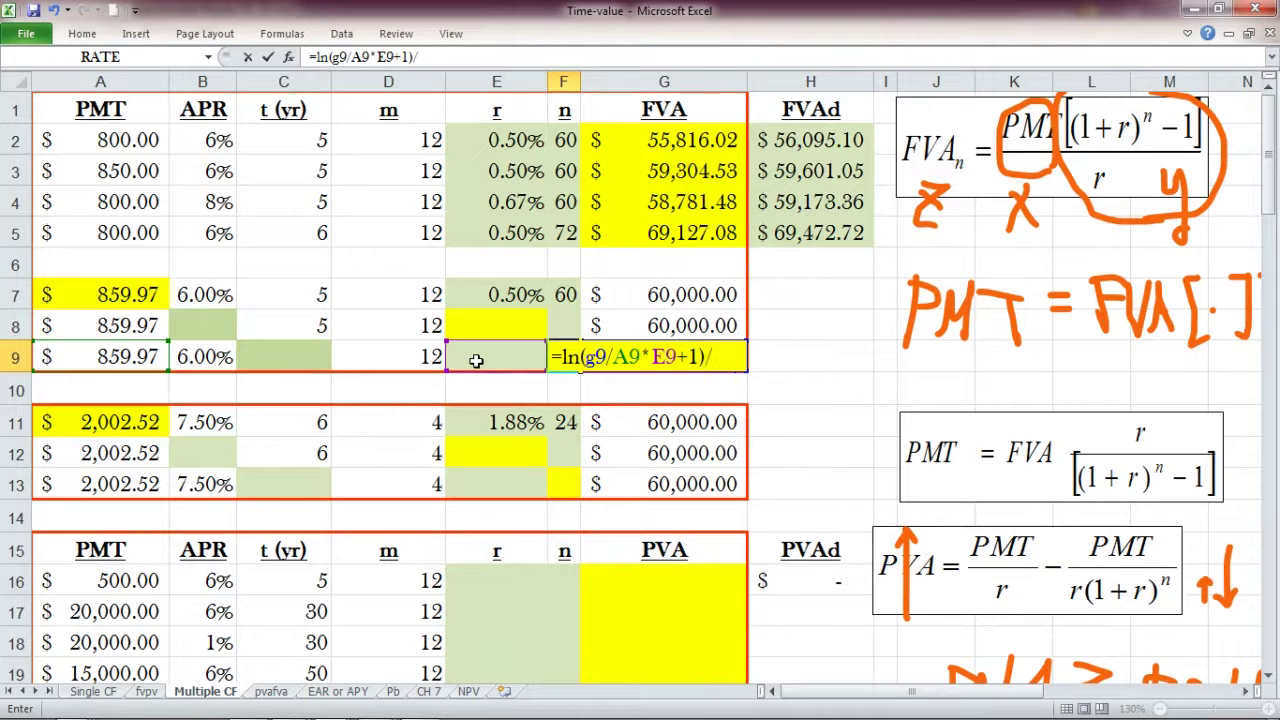
# - Complete F9's formula with the denominator LN(1+E9) and commit it
pyautogui.write('ln(')
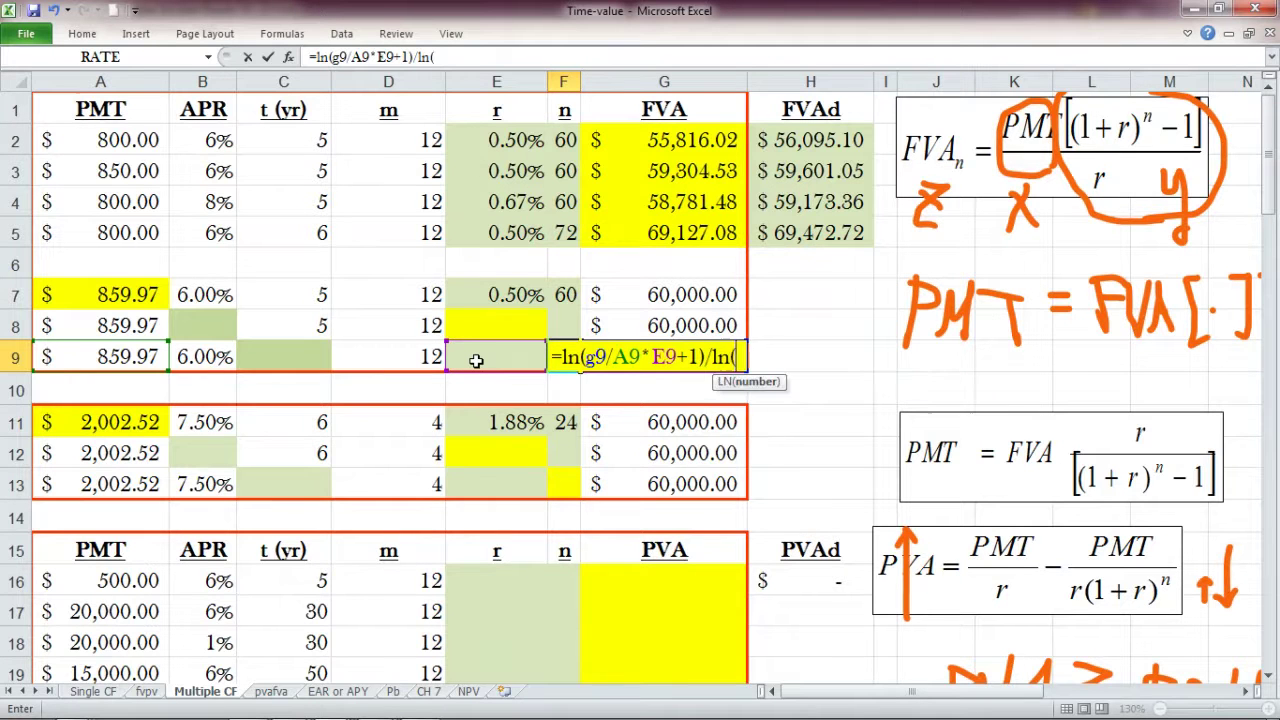
pyautogui.write('1')
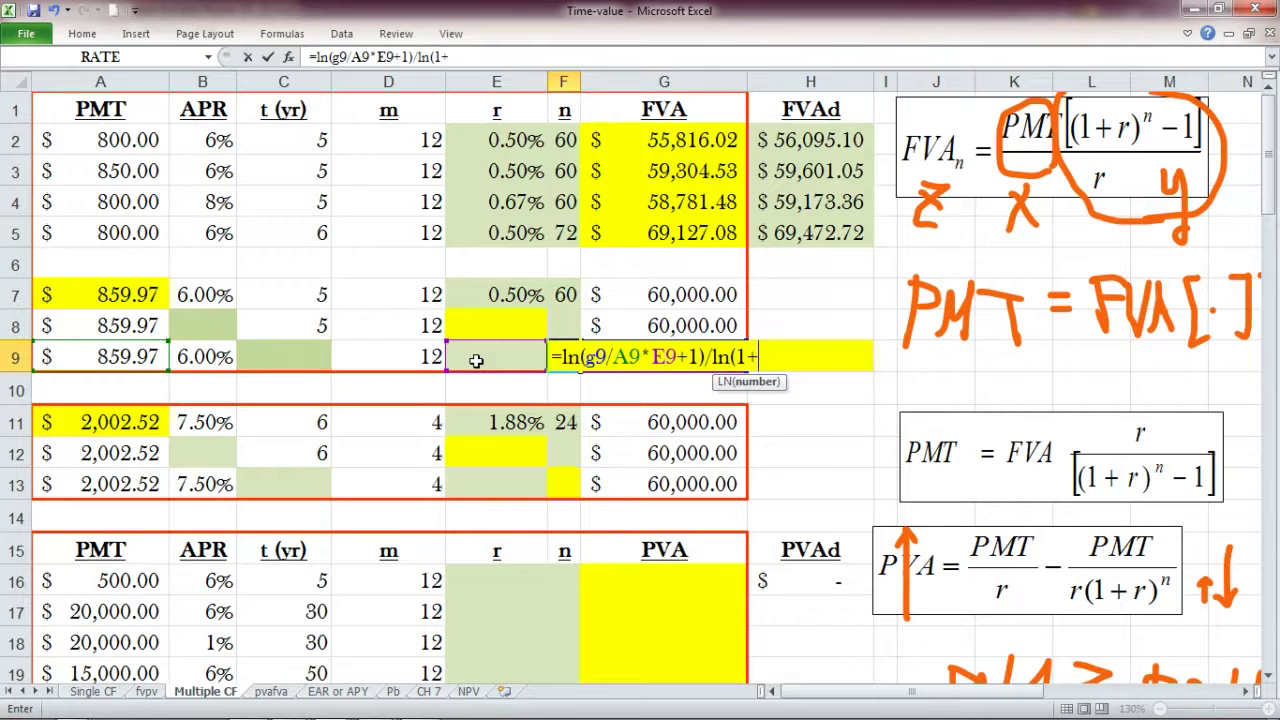
pyautogui.write('+')
pyautogui.click(498, 354)
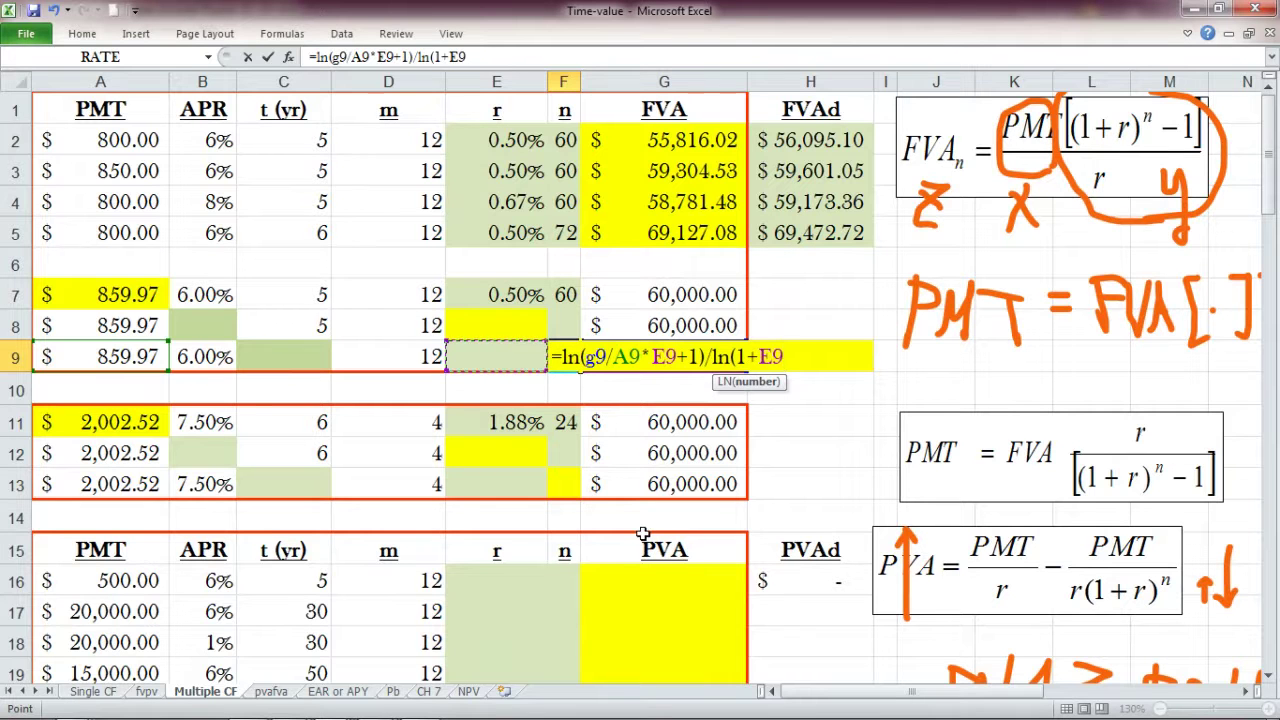
pyautogui.write(')')
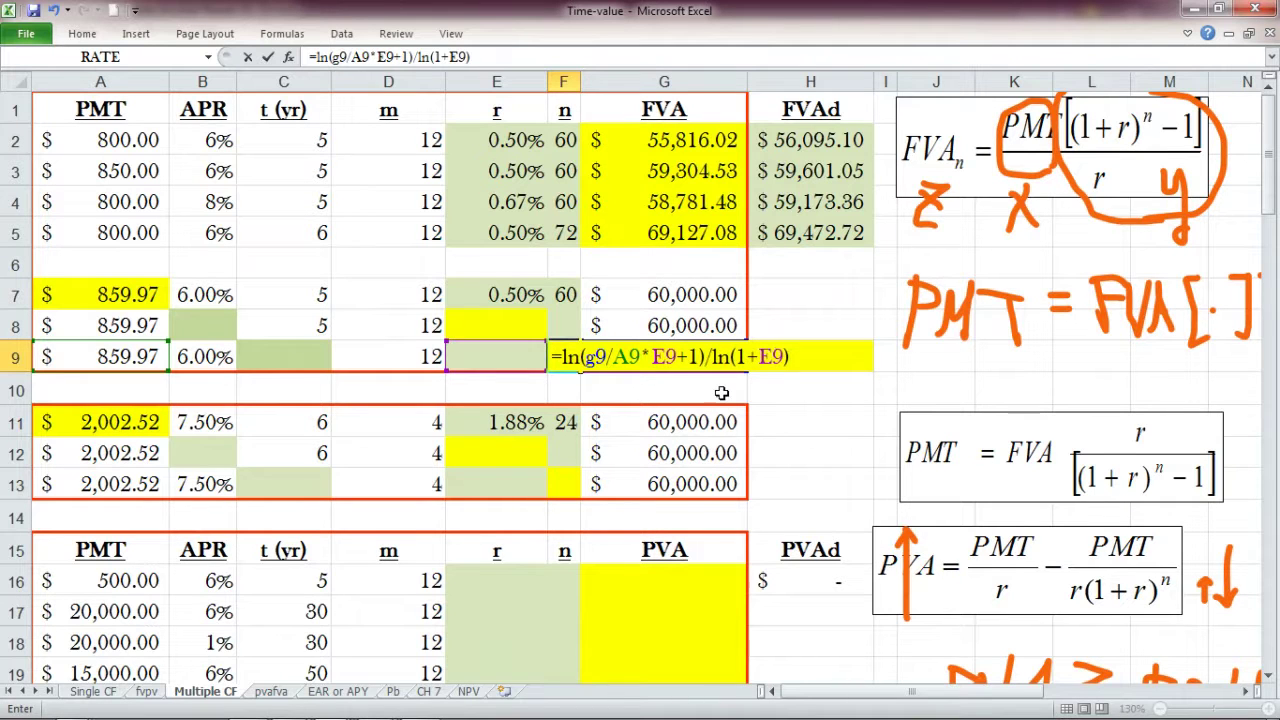
pyautogui.click(268, 58)
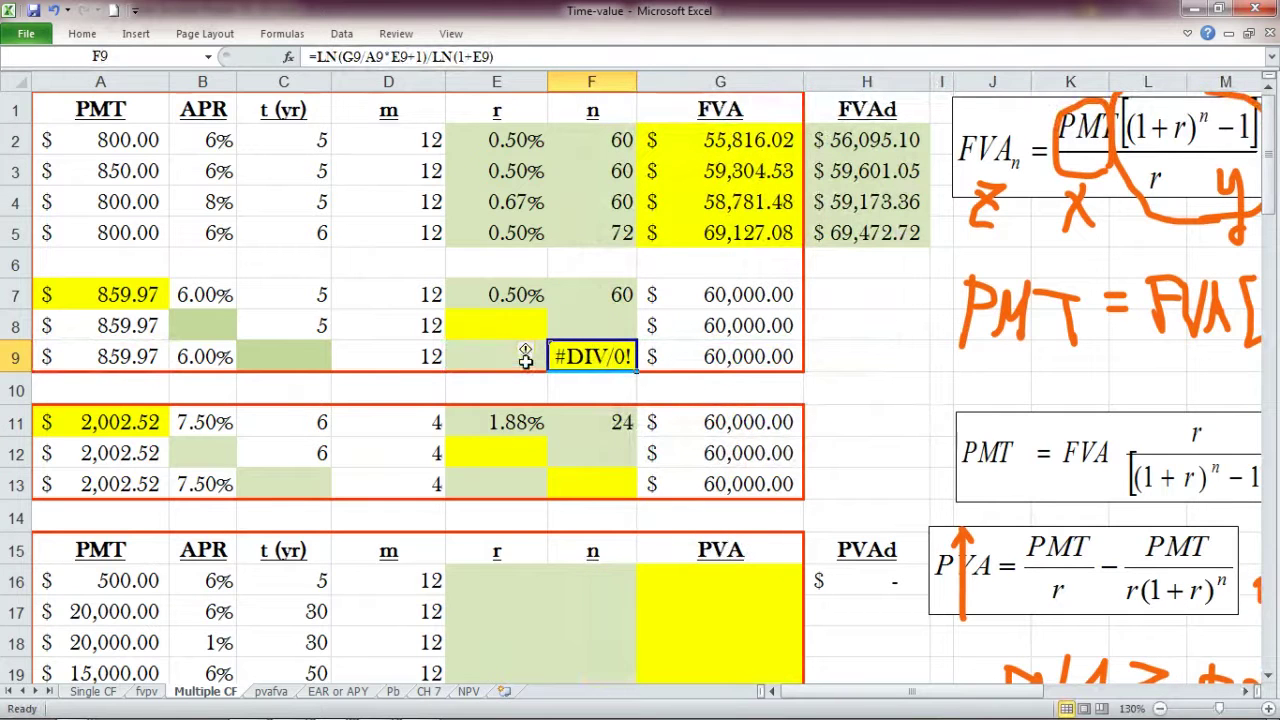
# - Calculate the periodic rate r in cell E9 with the formula =B9/D9
pyautogui.click(494, 358)
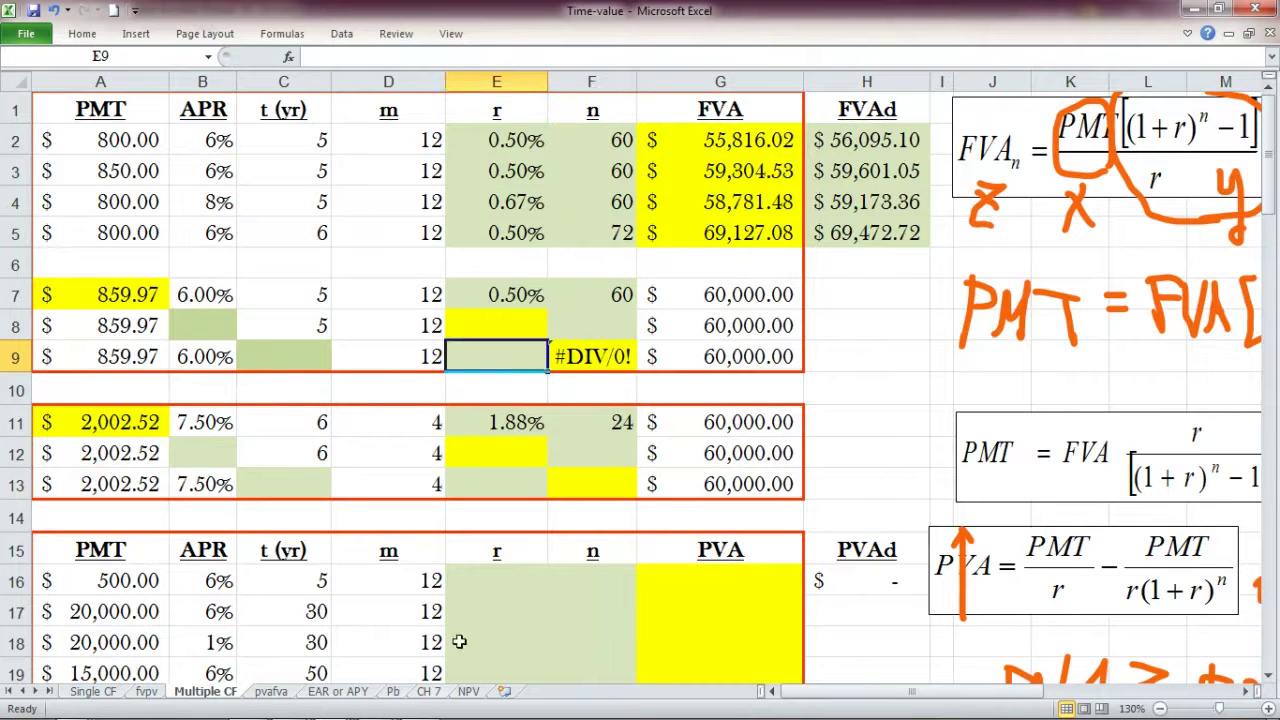
pyautogui.write('=')
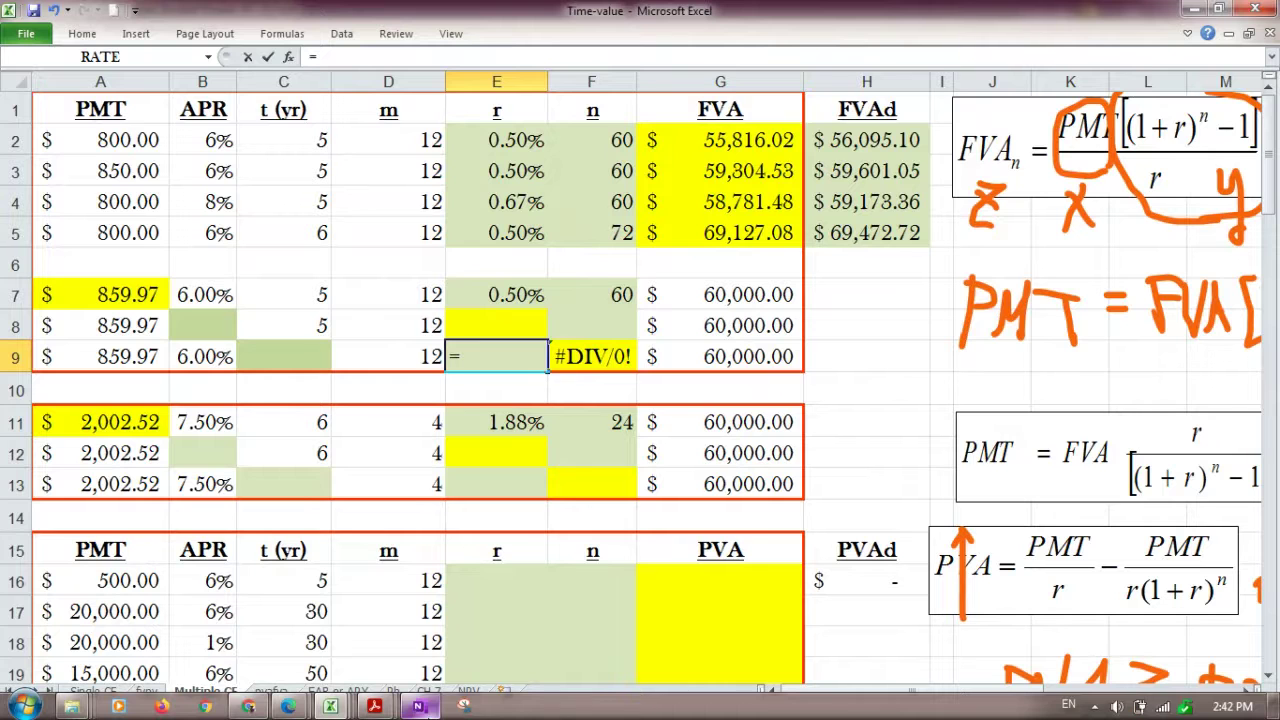
pyautogui.click(203, 357)
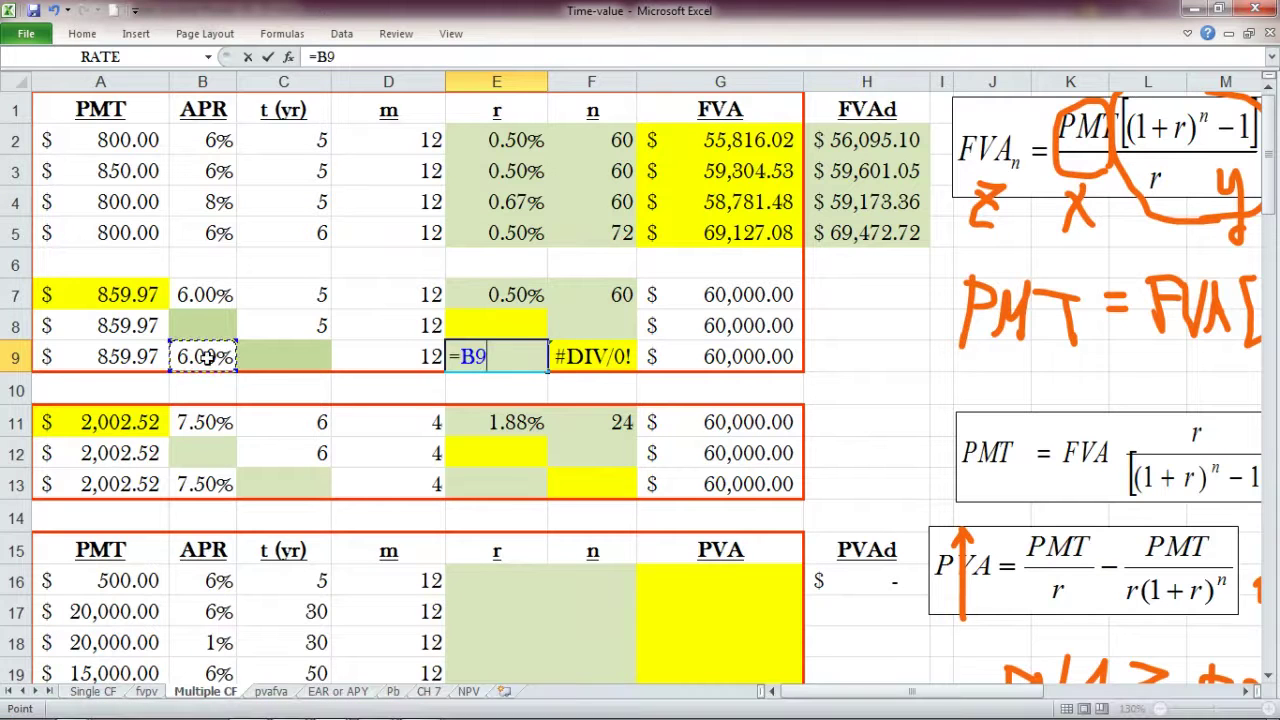
pyautogui.write('/')
pyautogui.click(425, 357)
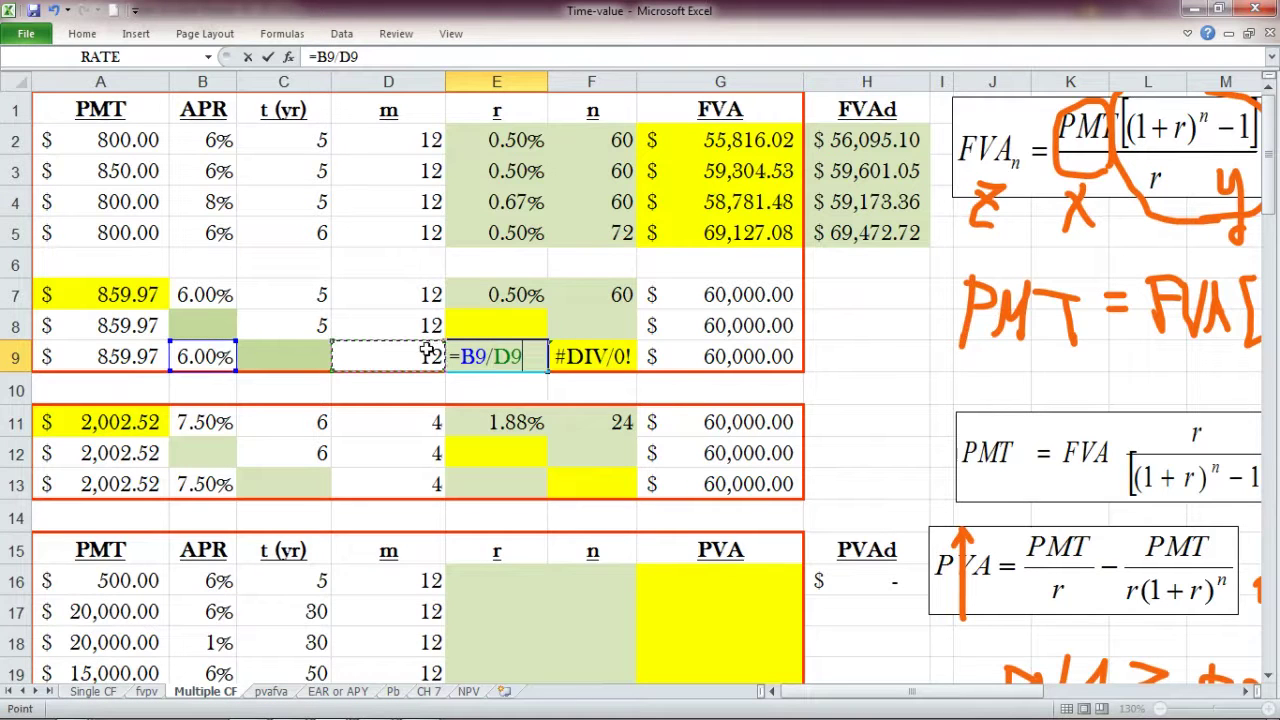
pyautogui.click(267, 57)
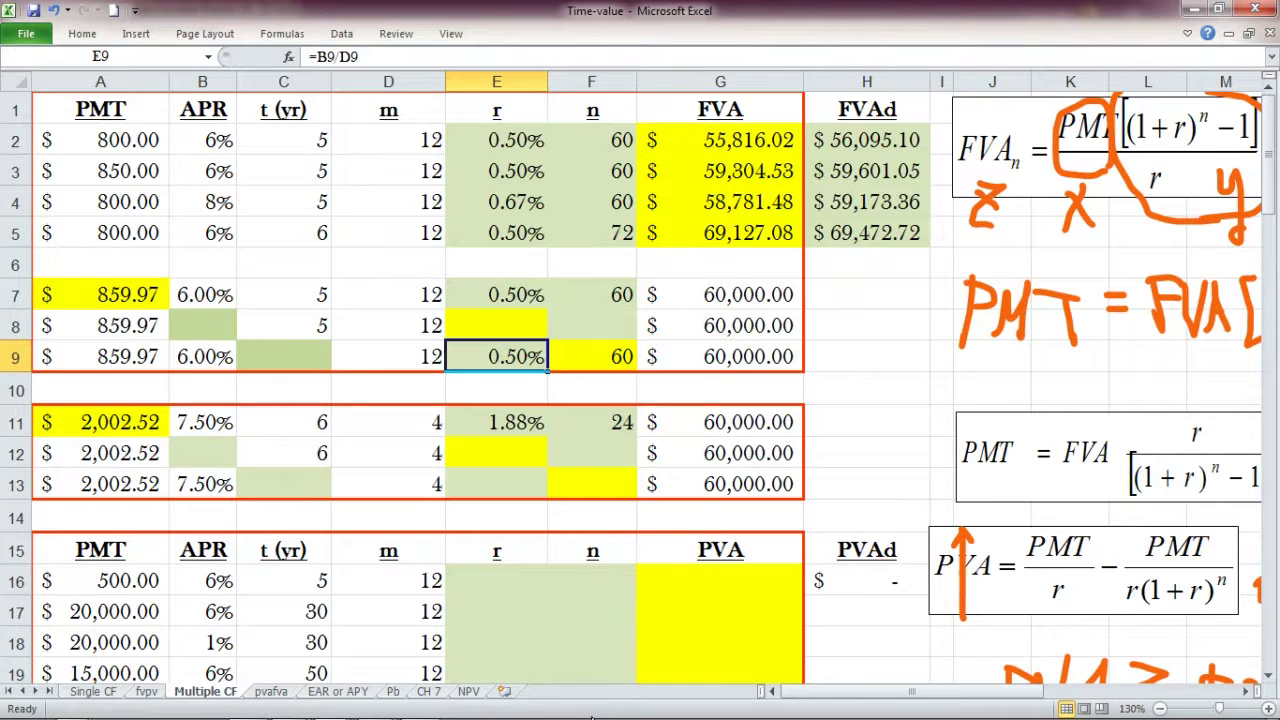
pyautogui.doubleClick(481, 351)
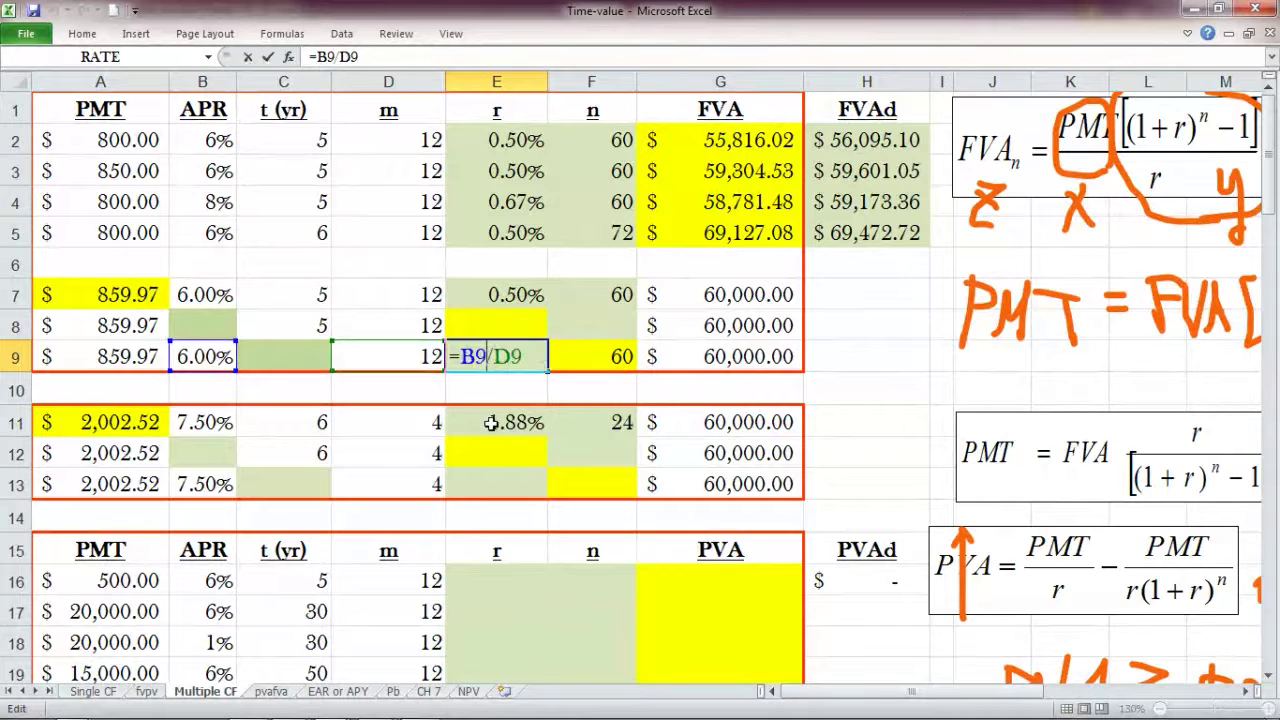
pyautogui.click(268, 58)
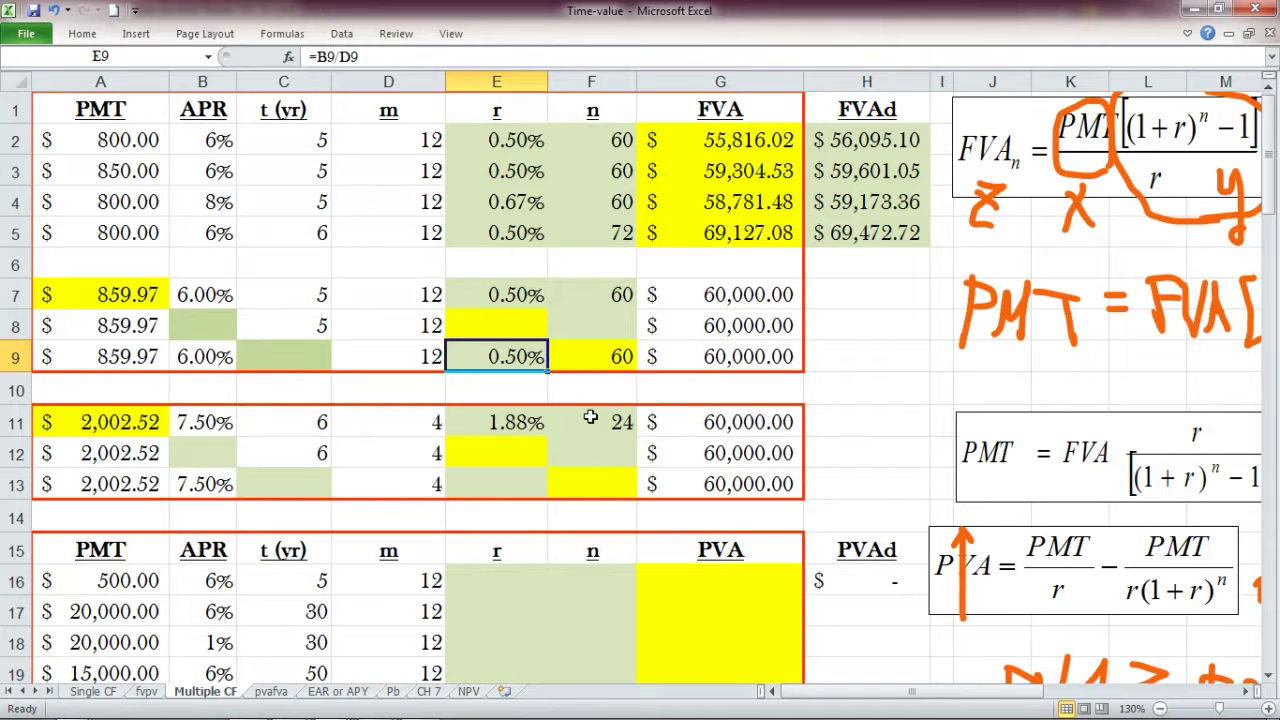
# - Calculate the time in years in cell C9 with the formula =F9/D9
pyautogui.click(597, 356)
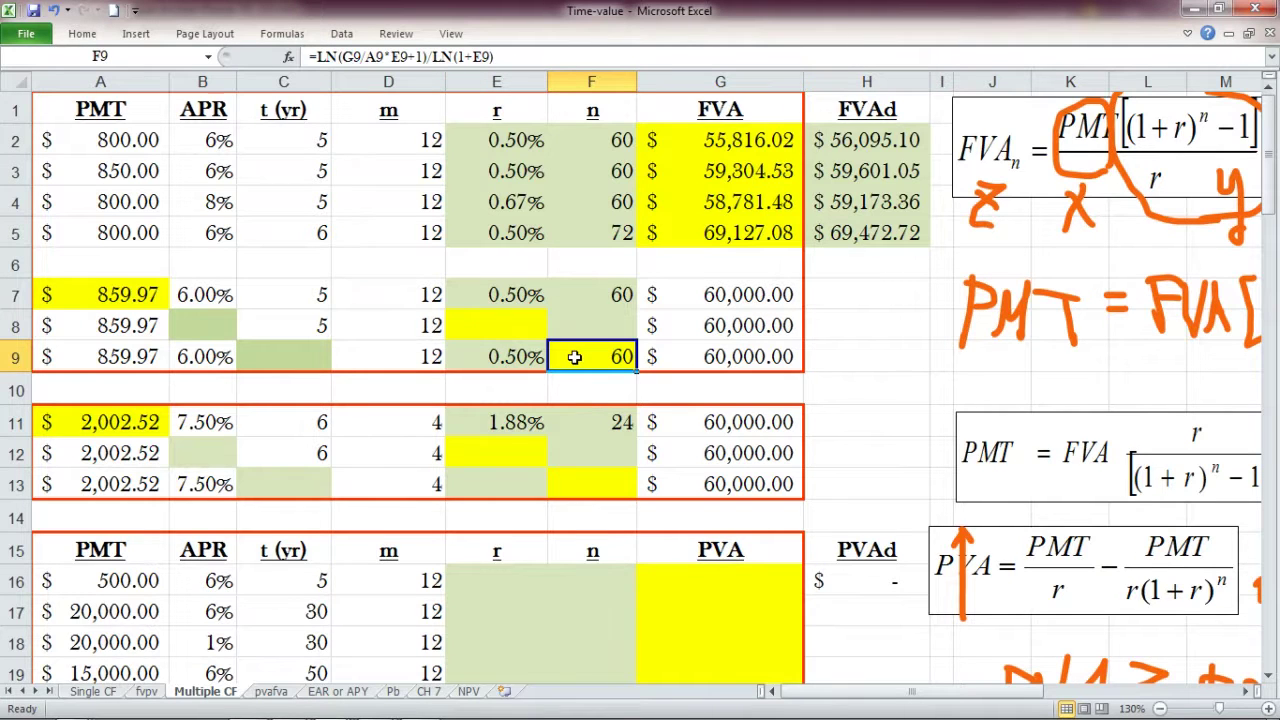
pyautogui.click(284, 348)
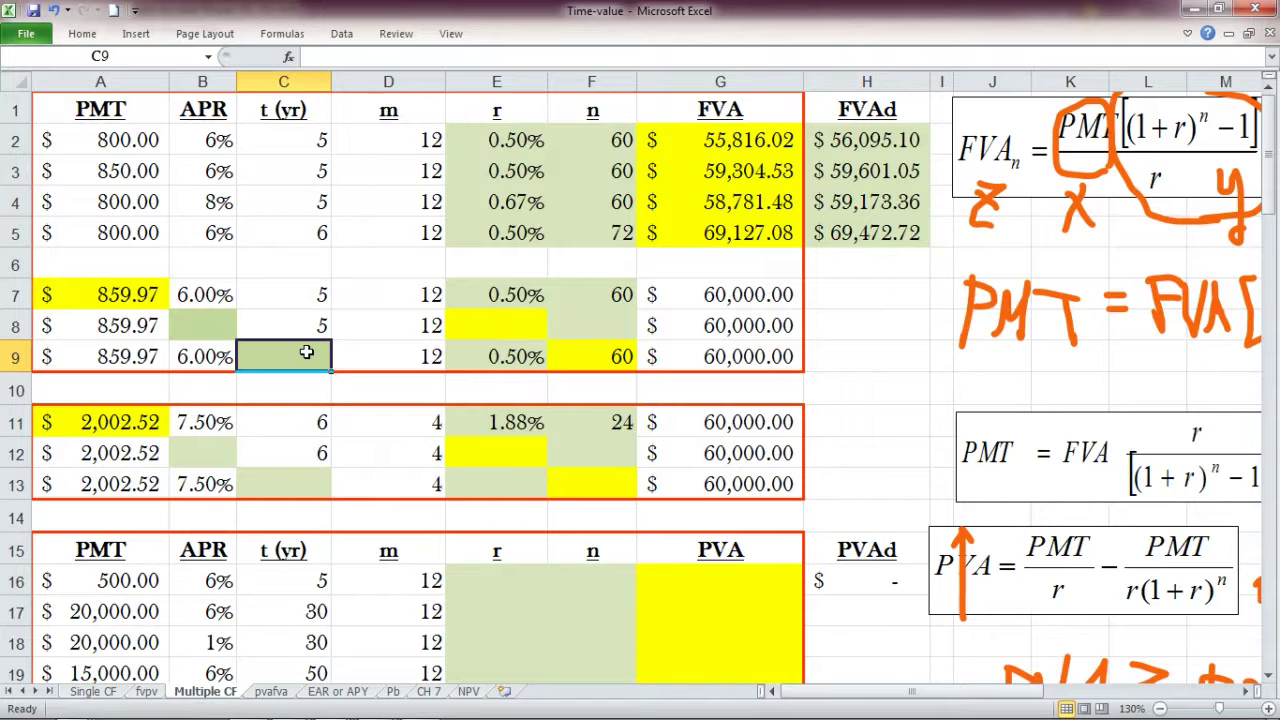
pyautogui.write('=')
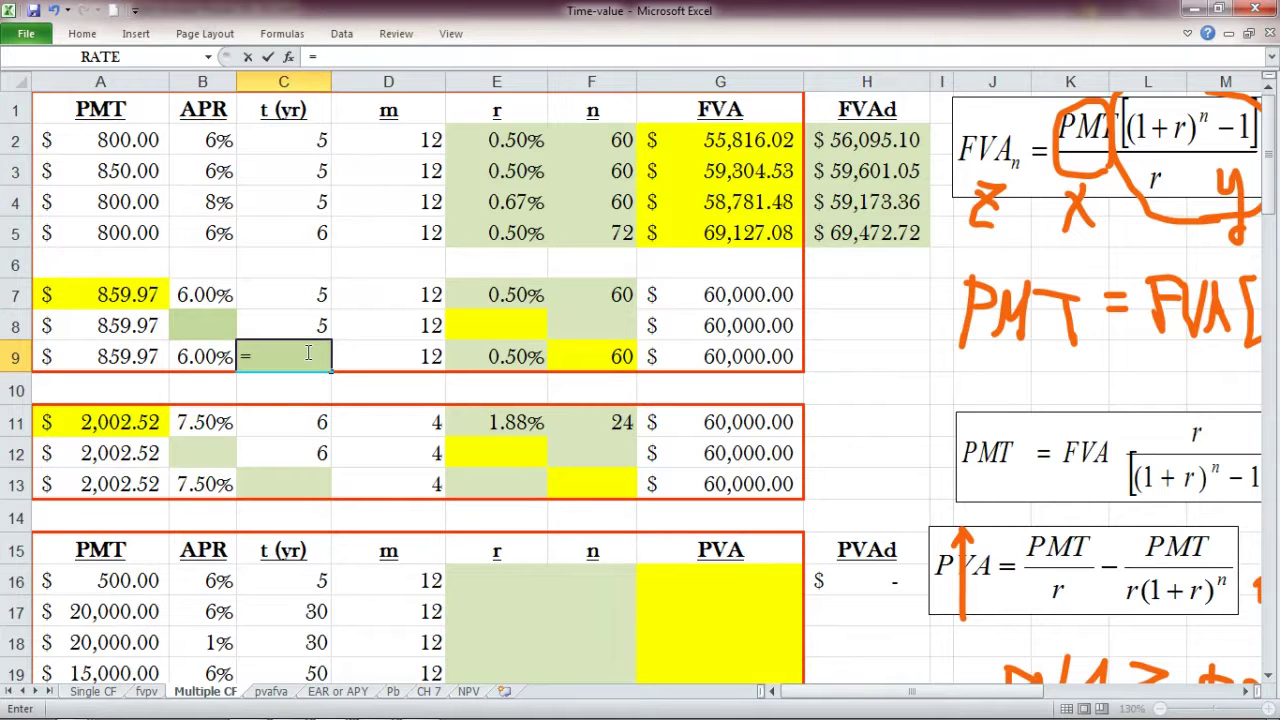
pyautogui.click(595, 358)
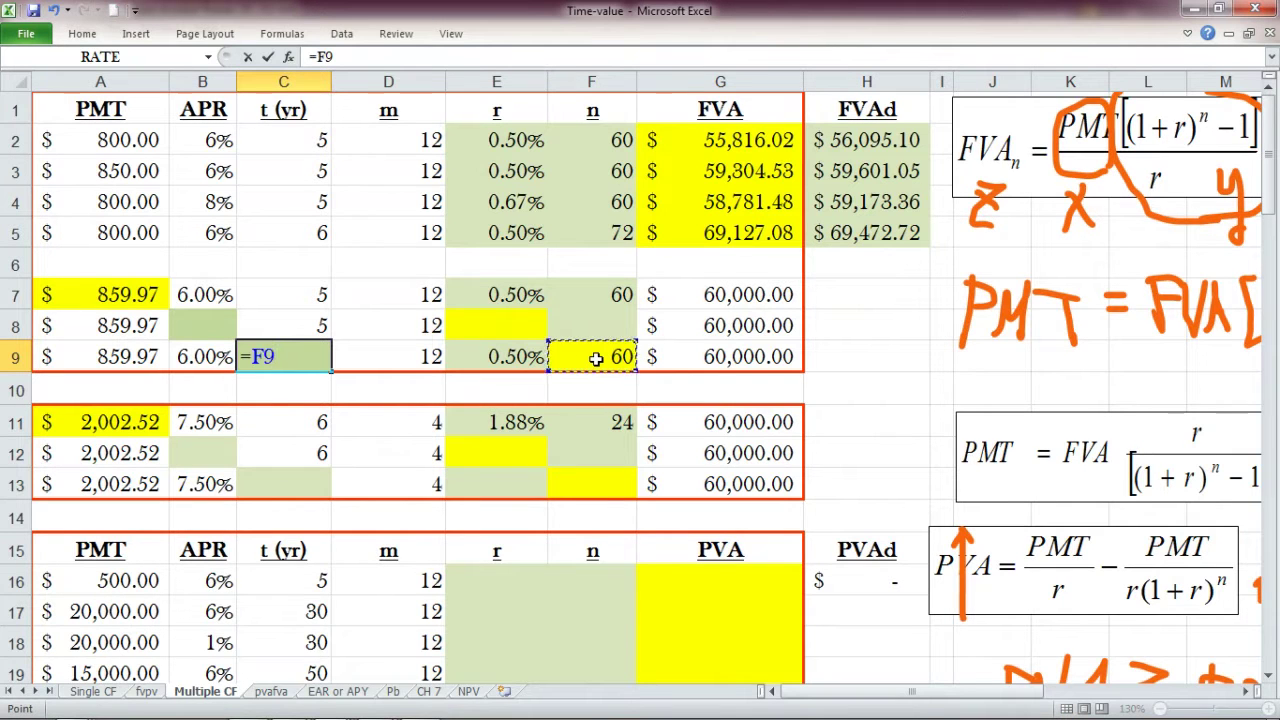
pyautogui.write('/')
pyautogui.click(437, 364)
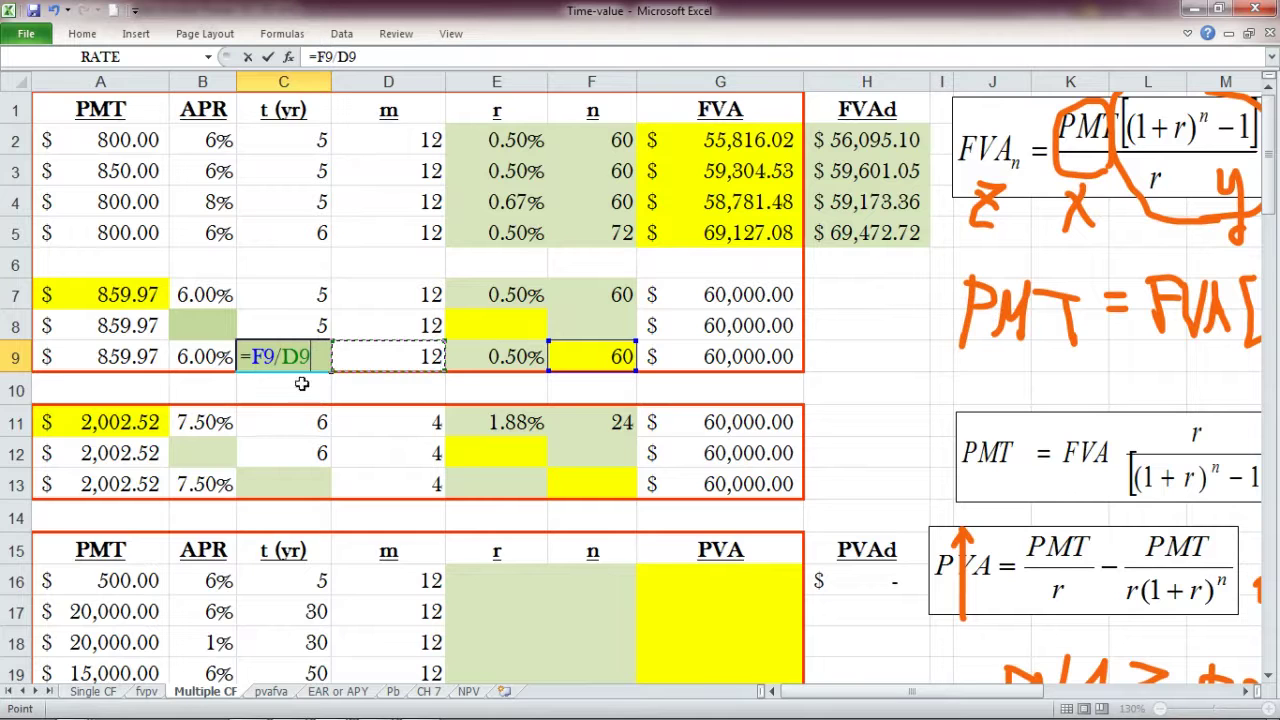
pyautogui.click(267, 57)
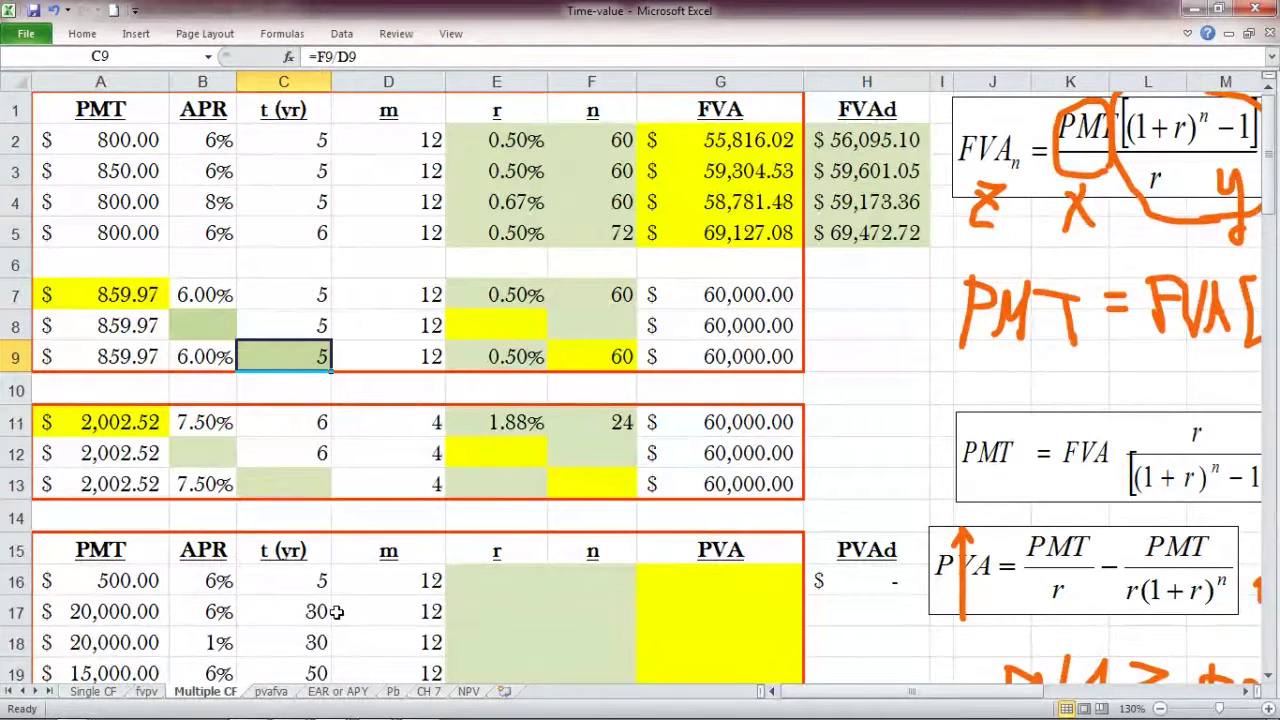
# - Calculate the number of periods n in cell F8 with the formula =C8*D8
pyautogui.click(572, 324)
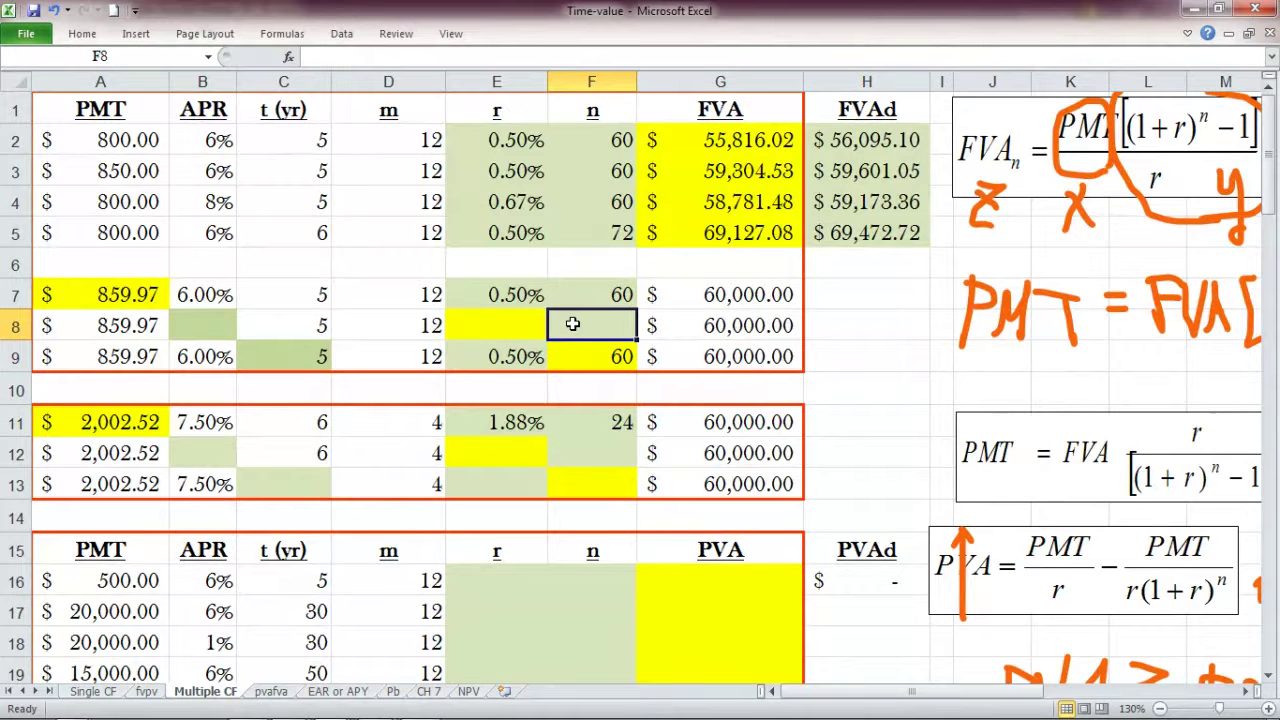
pyautogui.click(522, 324)
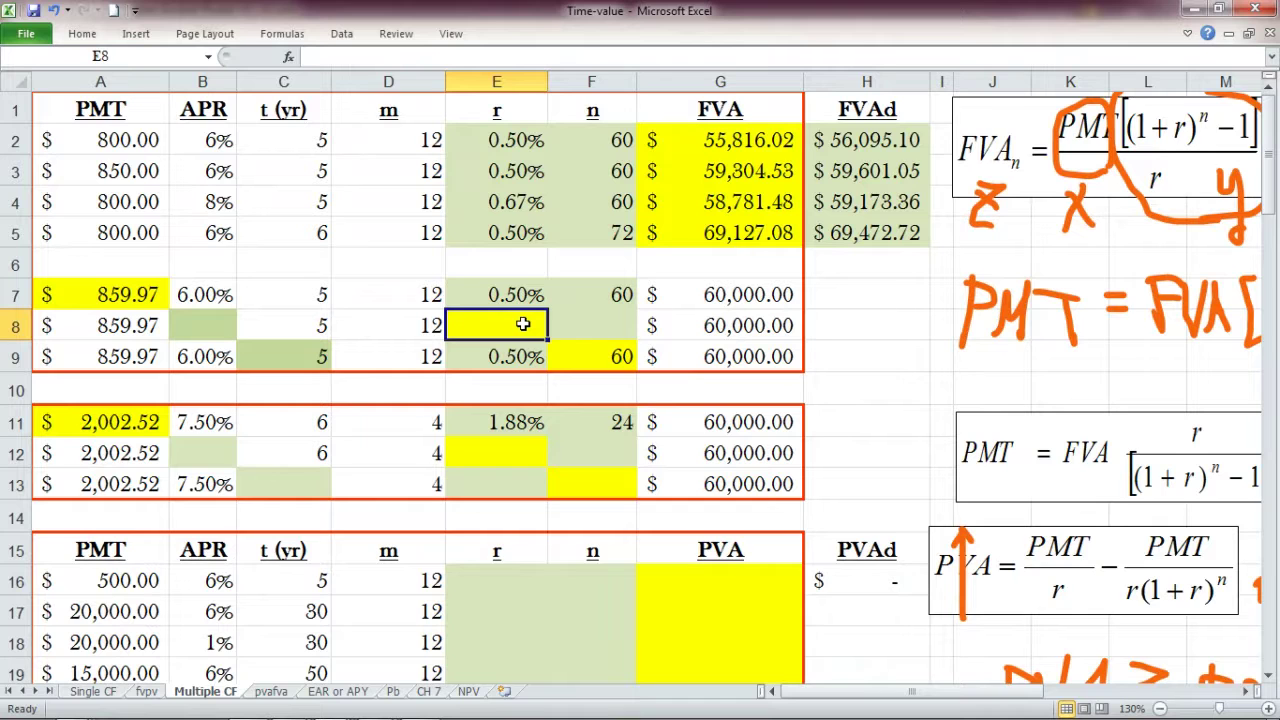
pyautogui.click(595, 320)
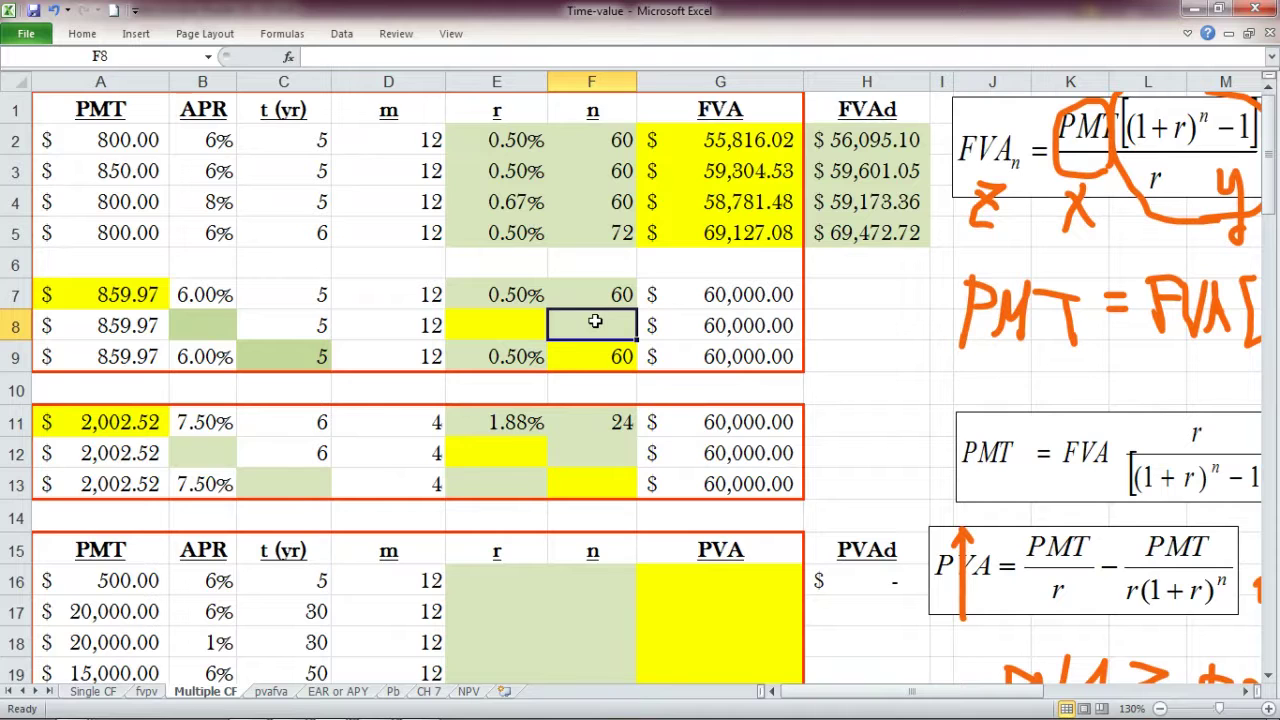
pyautogui.write('=')
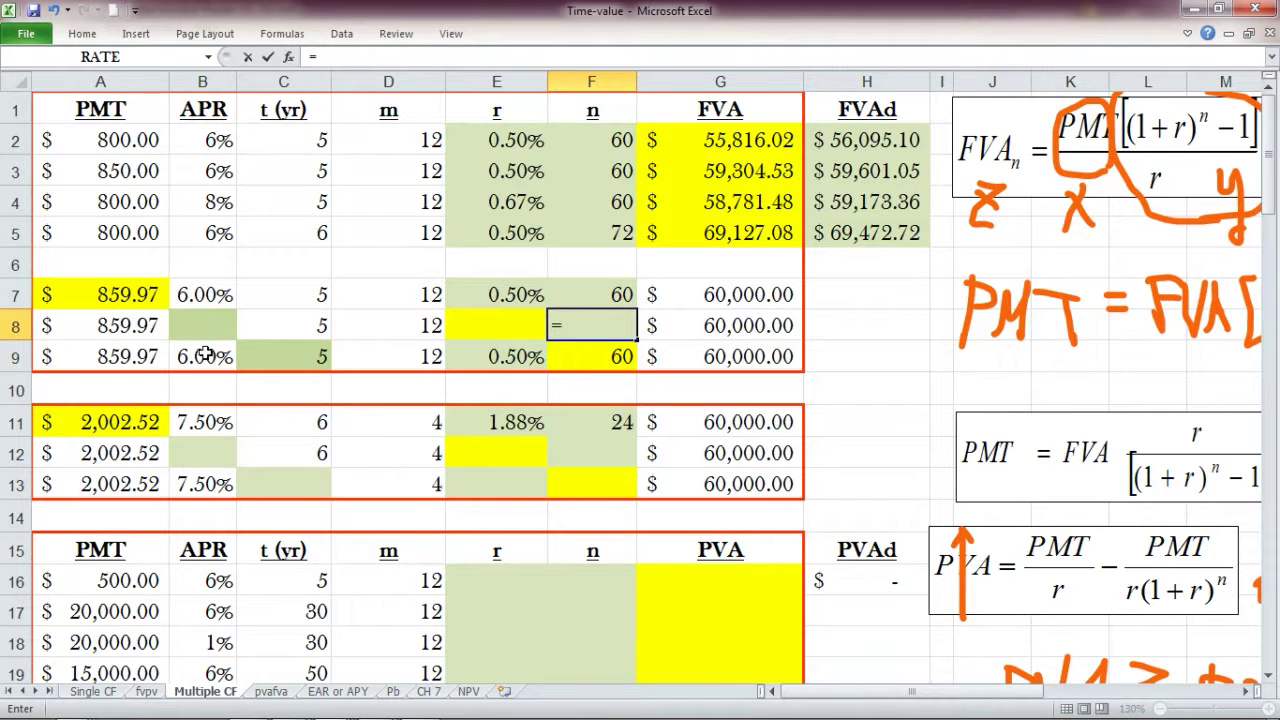
pyautogui.click(268, 326)
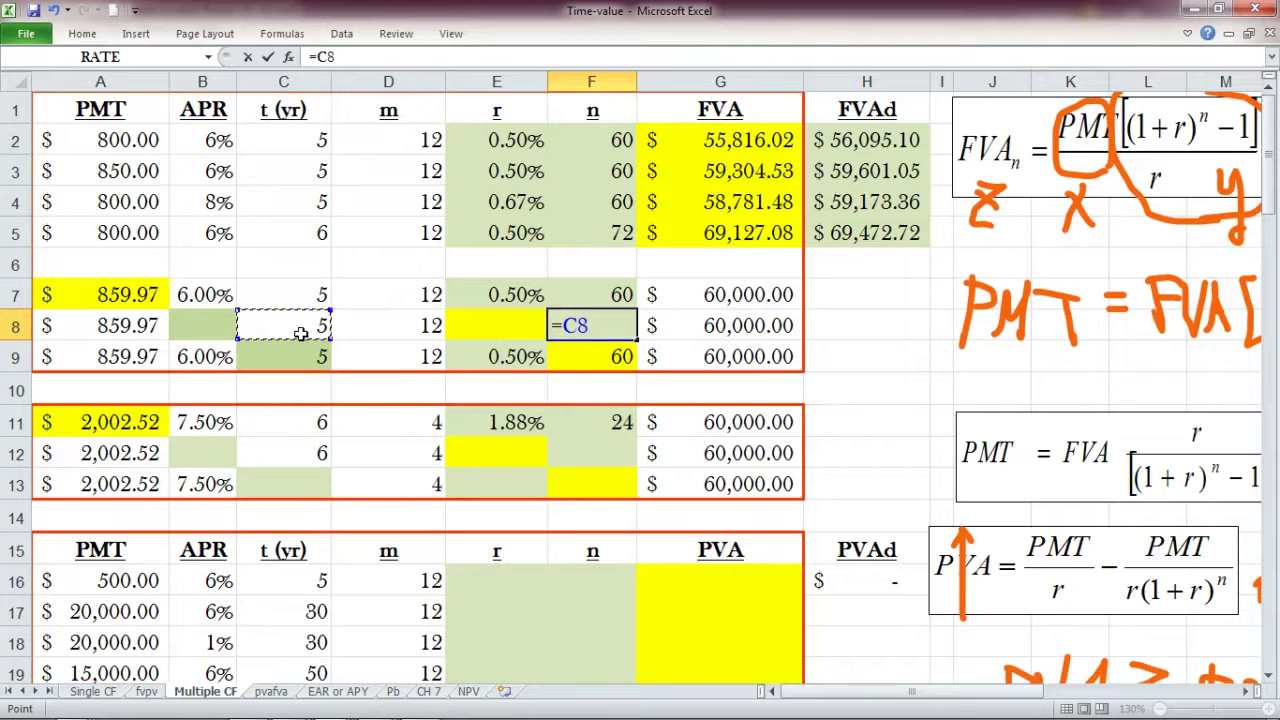
pyautogui.write('*')
pyautogui.click(345, 326)
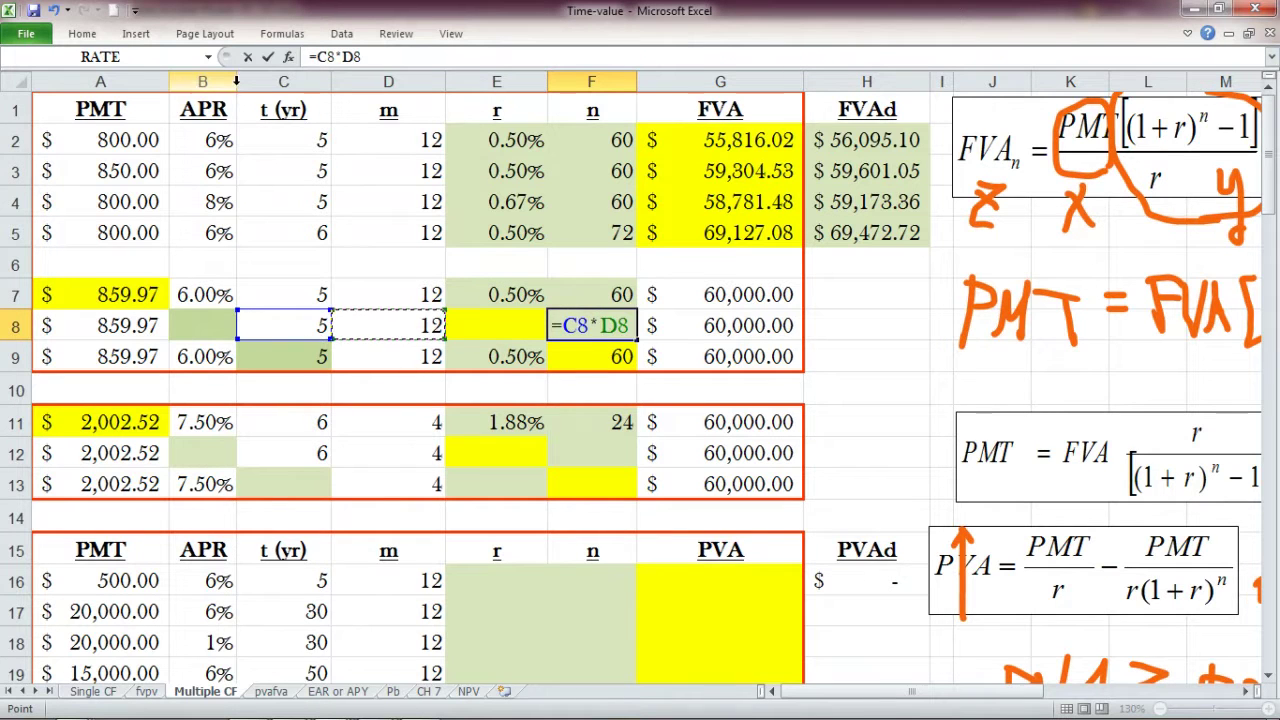
pyautogui.click(268, 57)
# - Insert the RATE function into cell E8 and bring up its arguments
pyautogui.click(508, 323)
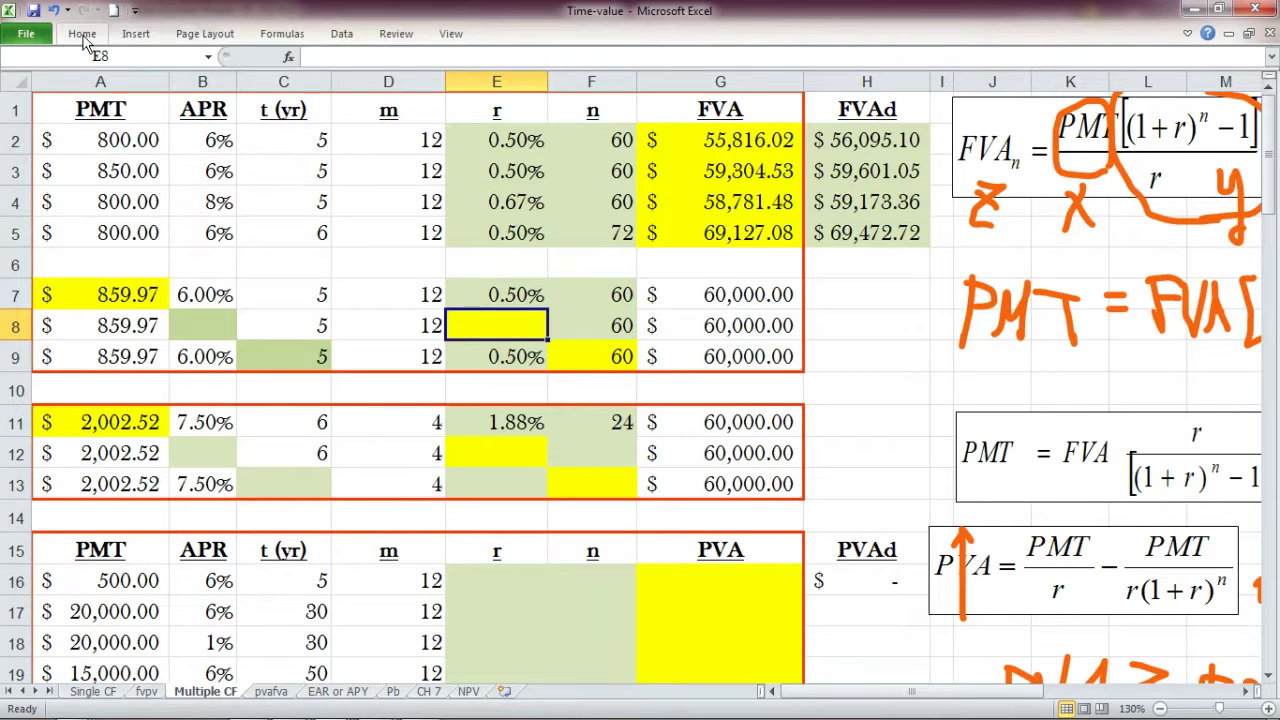
pyautogui.click(288, 58)
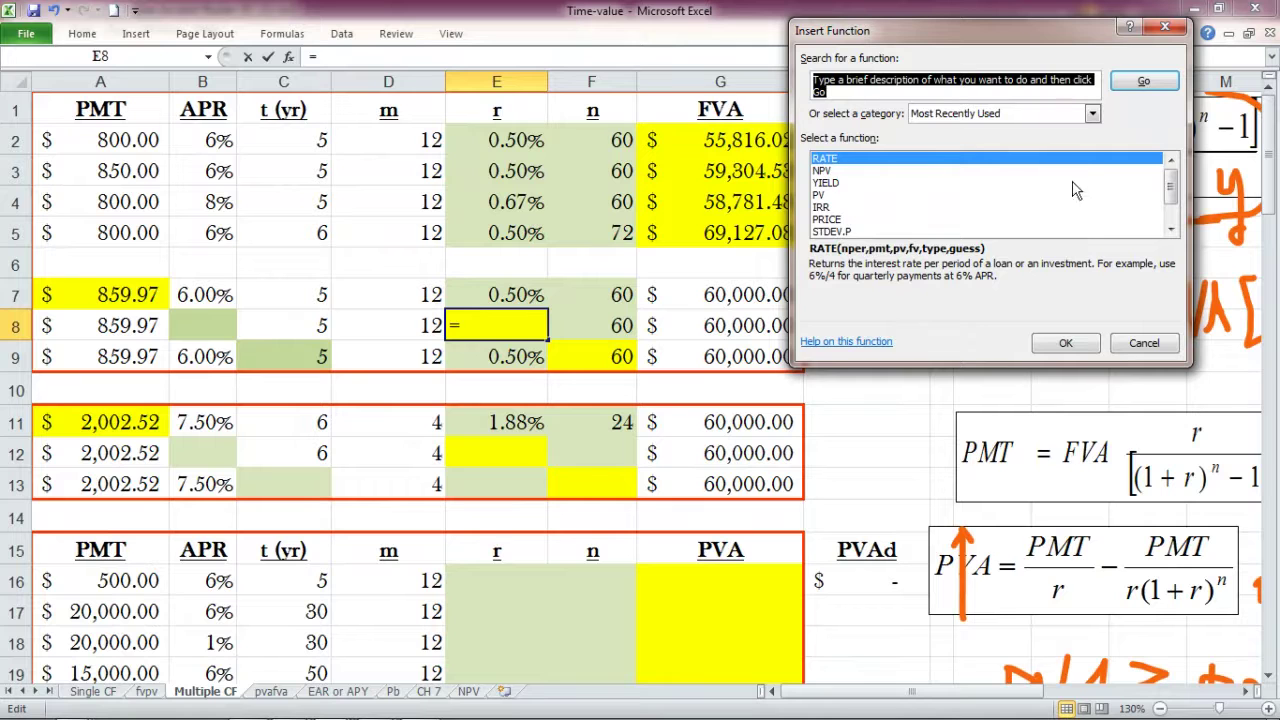
pyautogui.click(1094, 114)
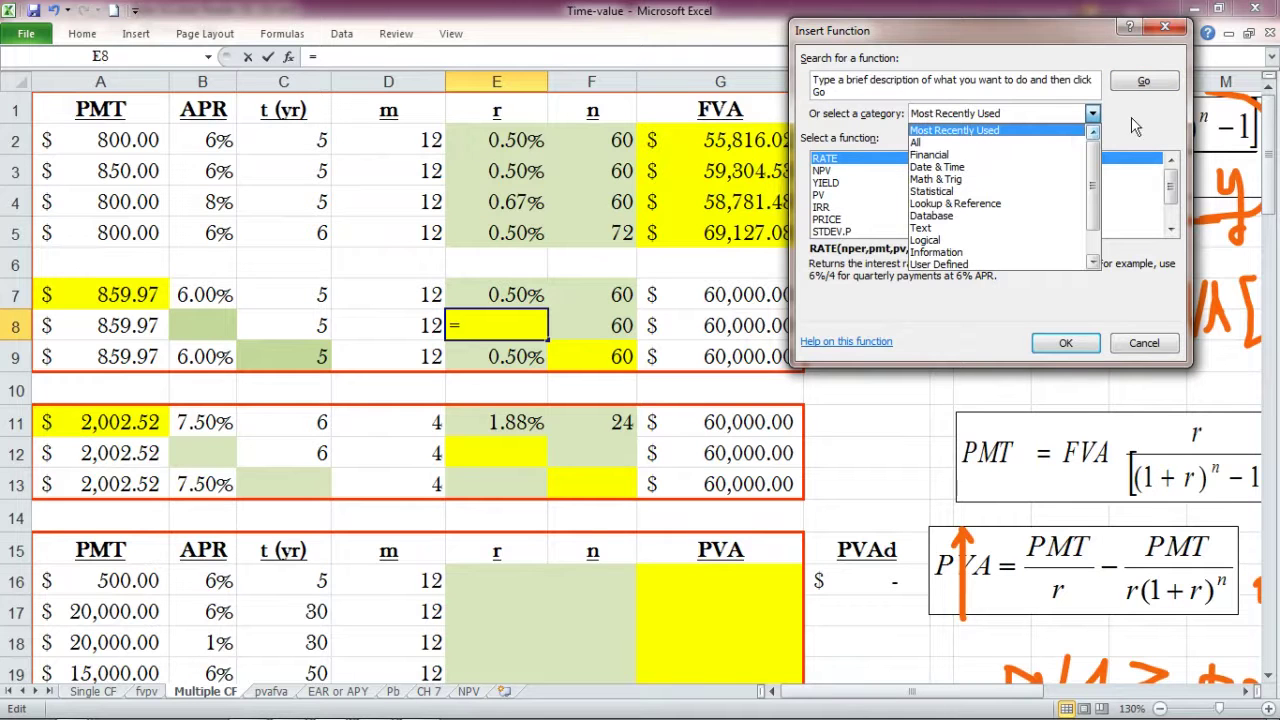
pyautogui.click(895, 160)
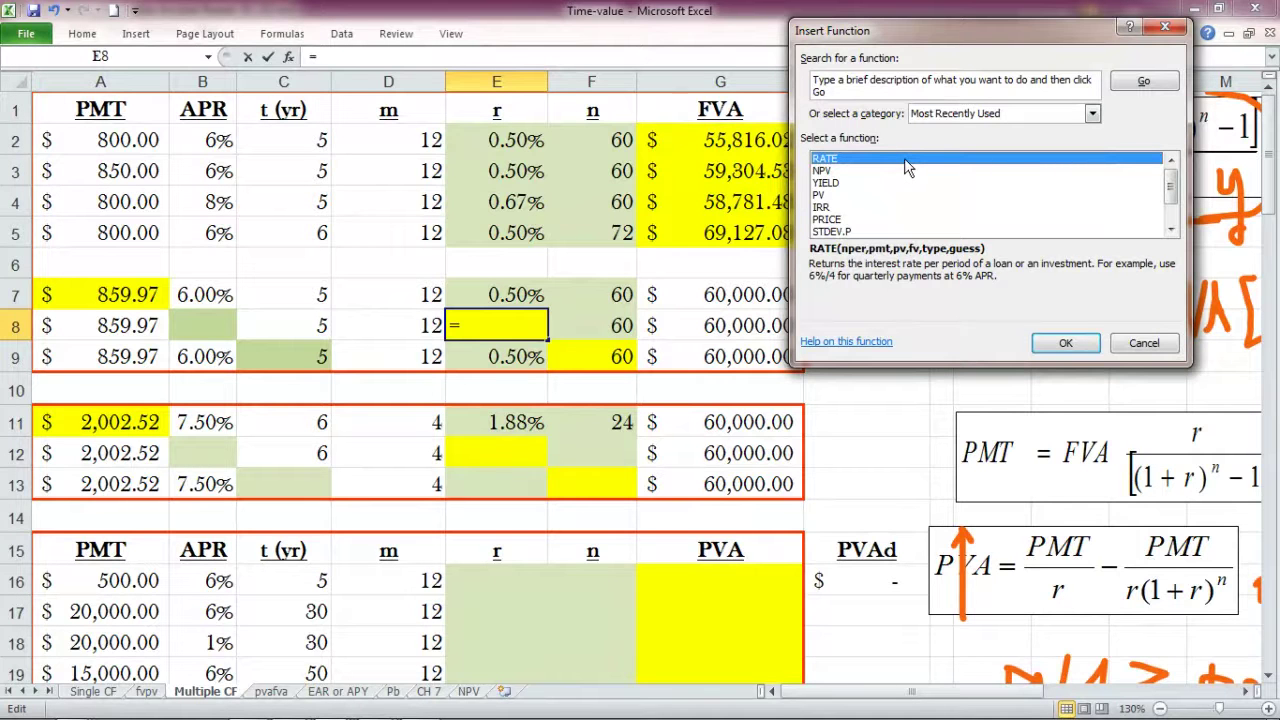
pyautogui.doubleClick(904, 158)
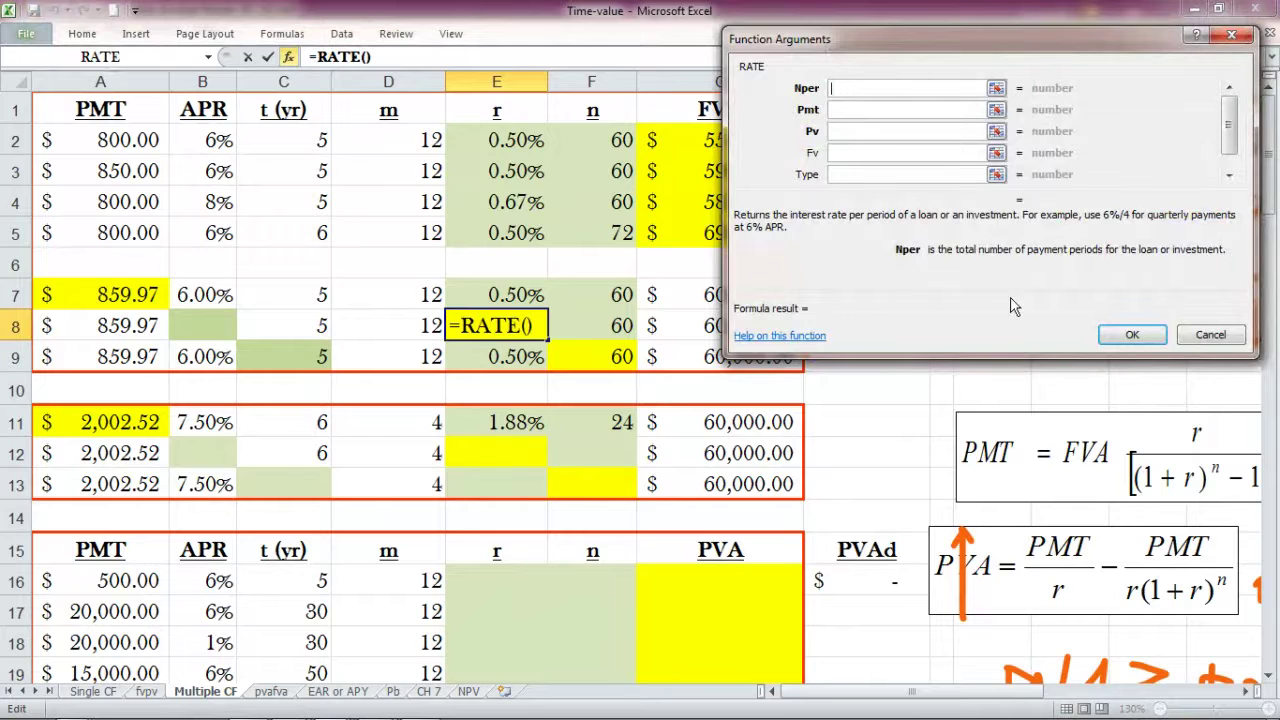
# - Set the RATE function's Nper argument to F7 and its Pmt argument to -A8
pyautogui.click(996, 88)
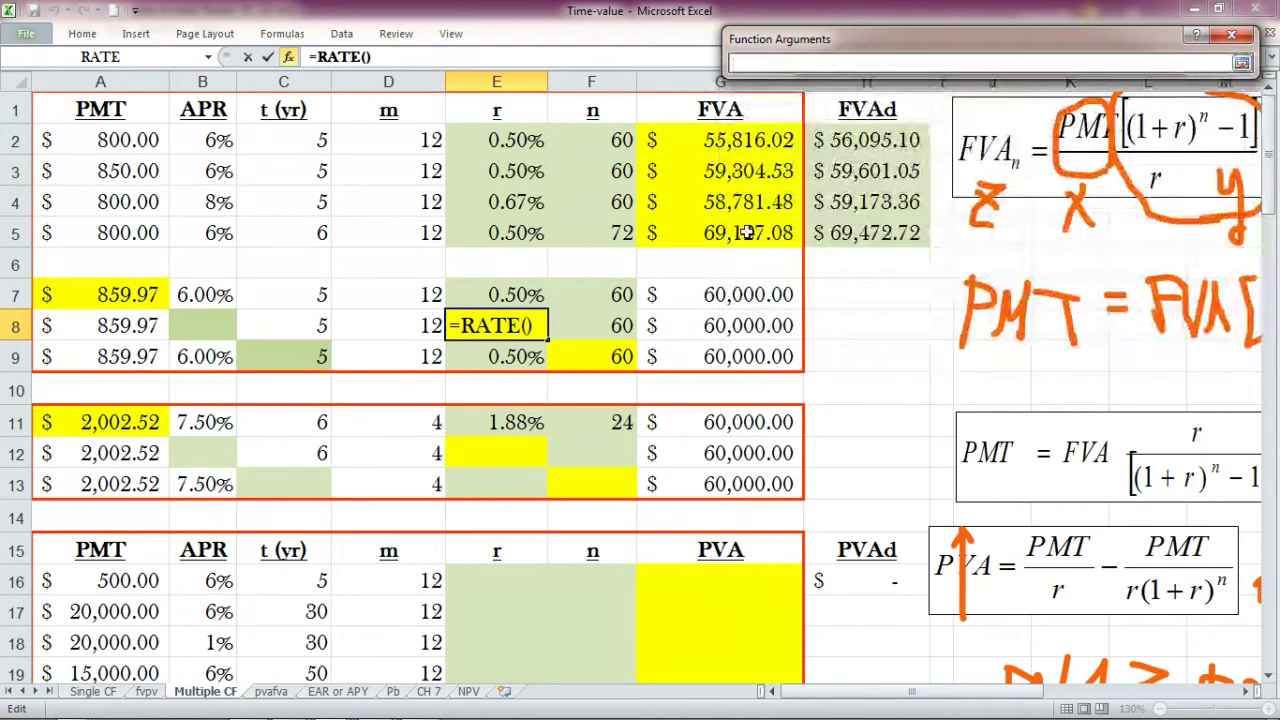
pyautogui.click(600, 298)
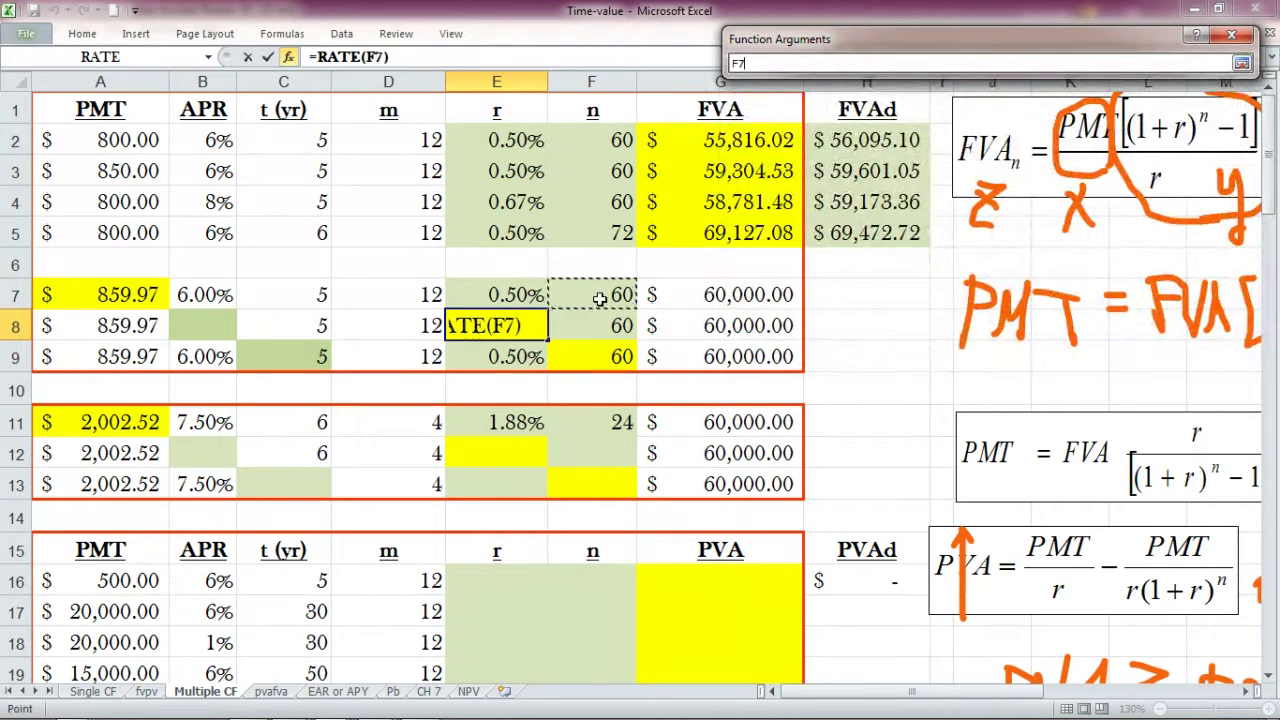
pyautogui.click(1241, 63)
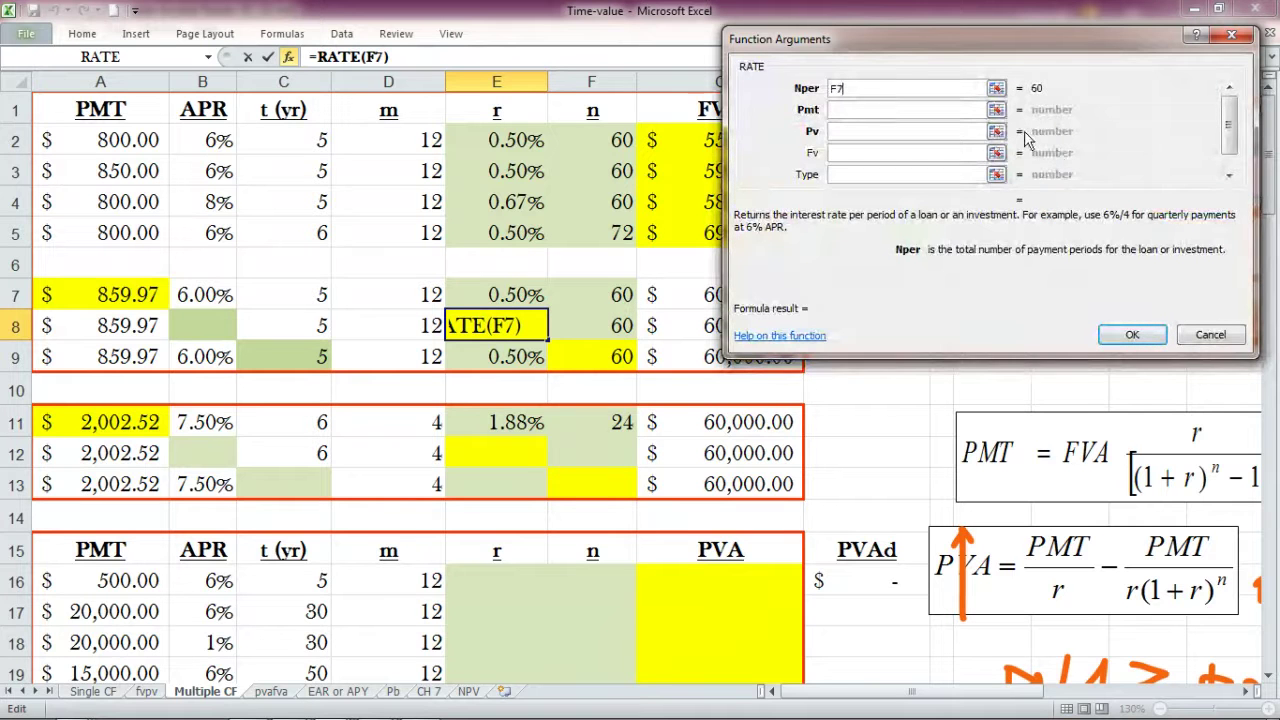
pyautogui.click(996, 110)
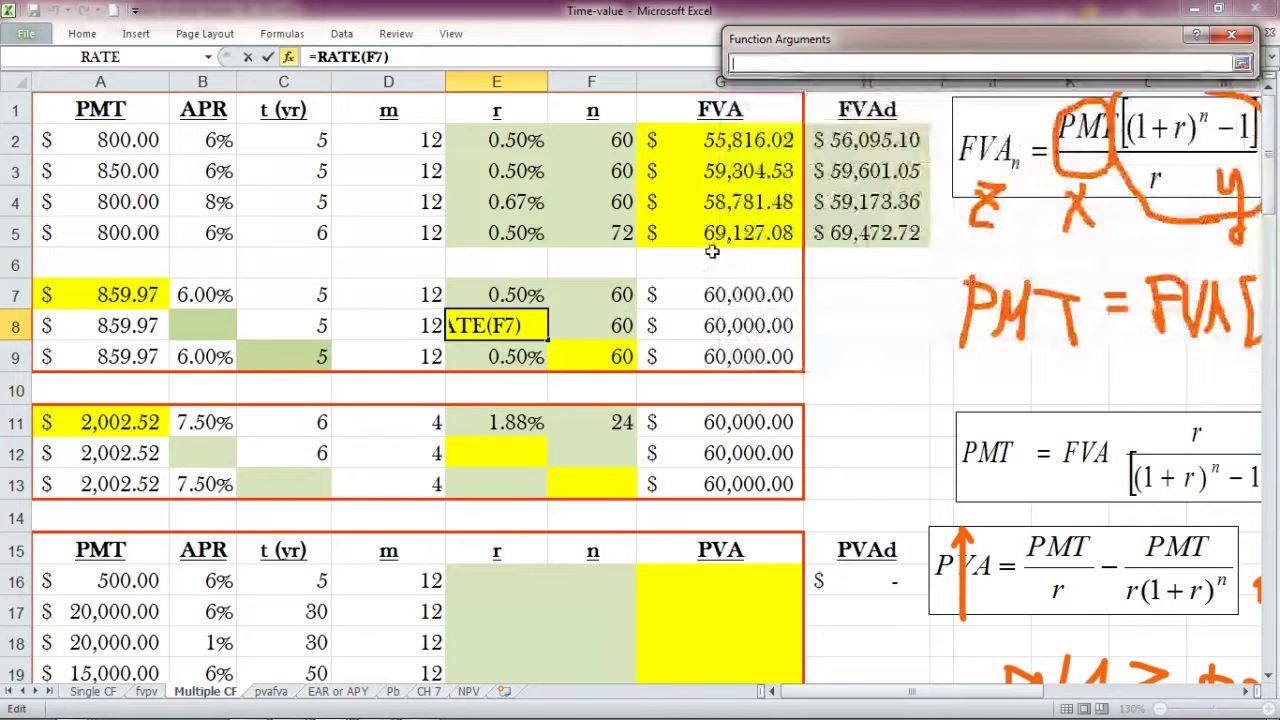
pyautogui.click(90, 325)
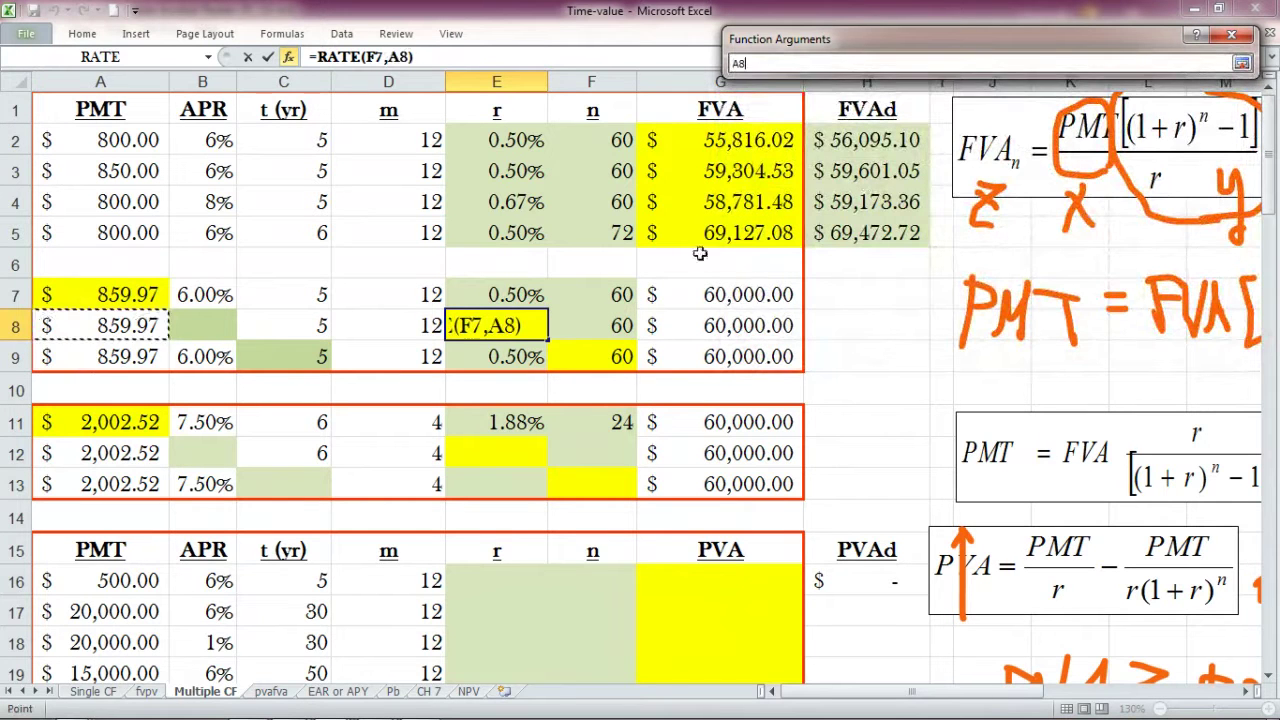
pyautogui.doubleClick(738, 64)
pyautogui.click(738, 64)
pyautogui.write('-')
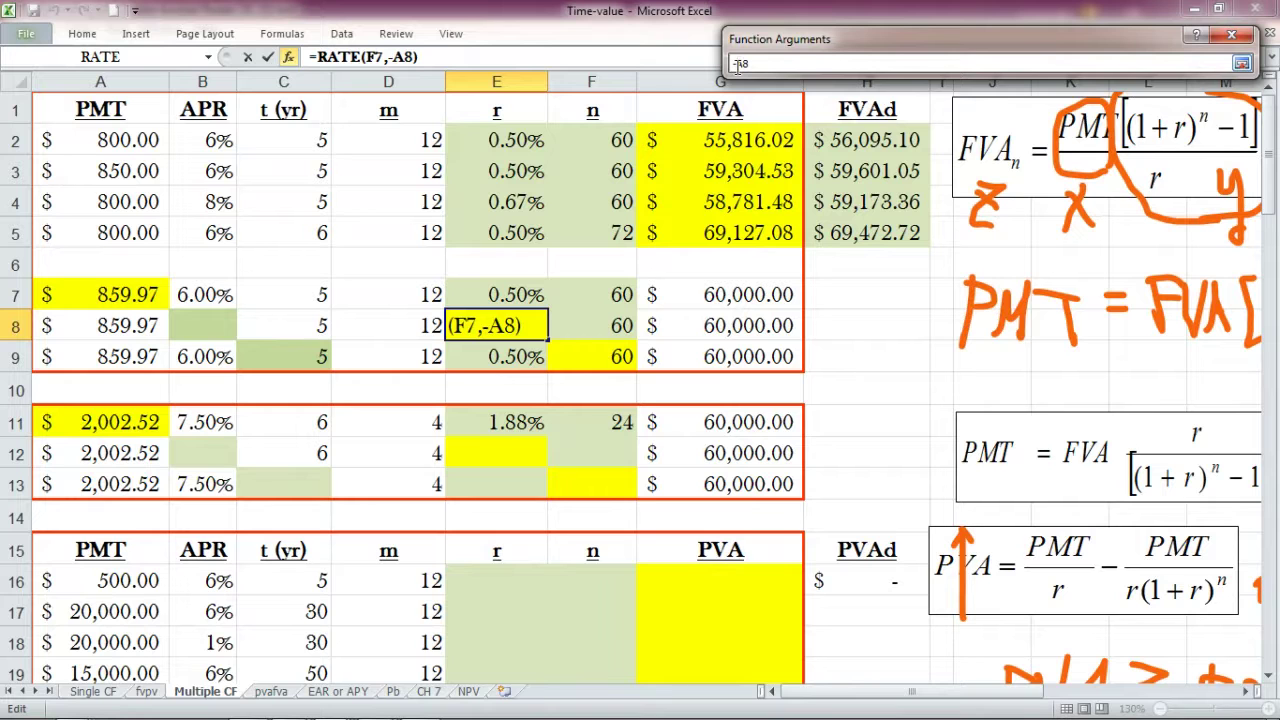
pyautogui.click(1242, 64)
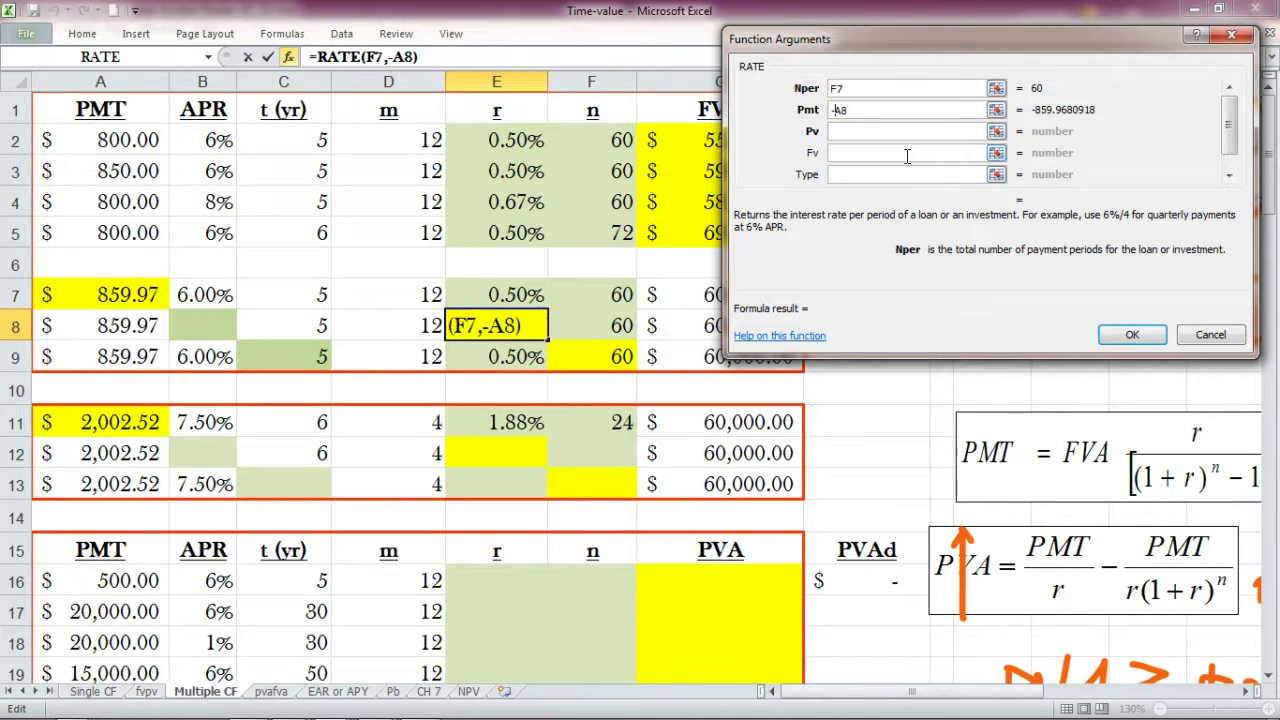
# - Set the Fv argument to G8, leave Pv, Type and Guess empty, and commit the RATE formula in E8
pyautogui.click(996, 153)
pyautogui.click(718, 325)
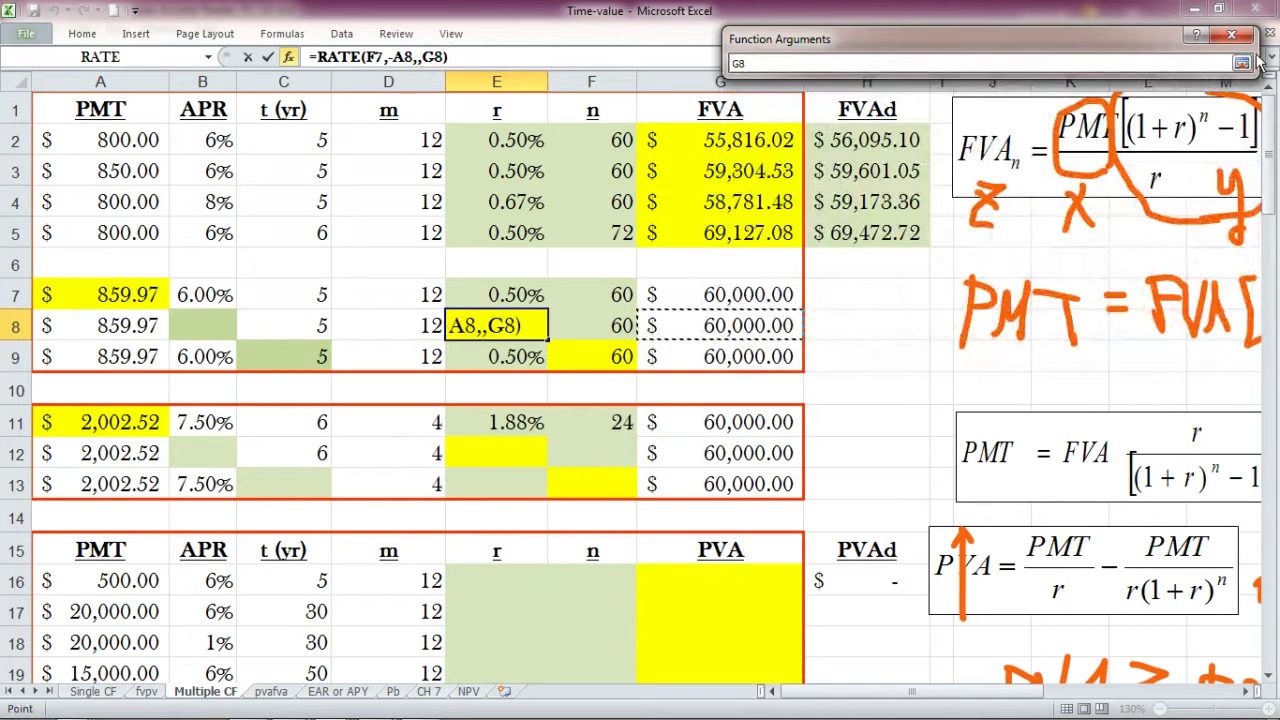
pyautogui.click(1241, 64)
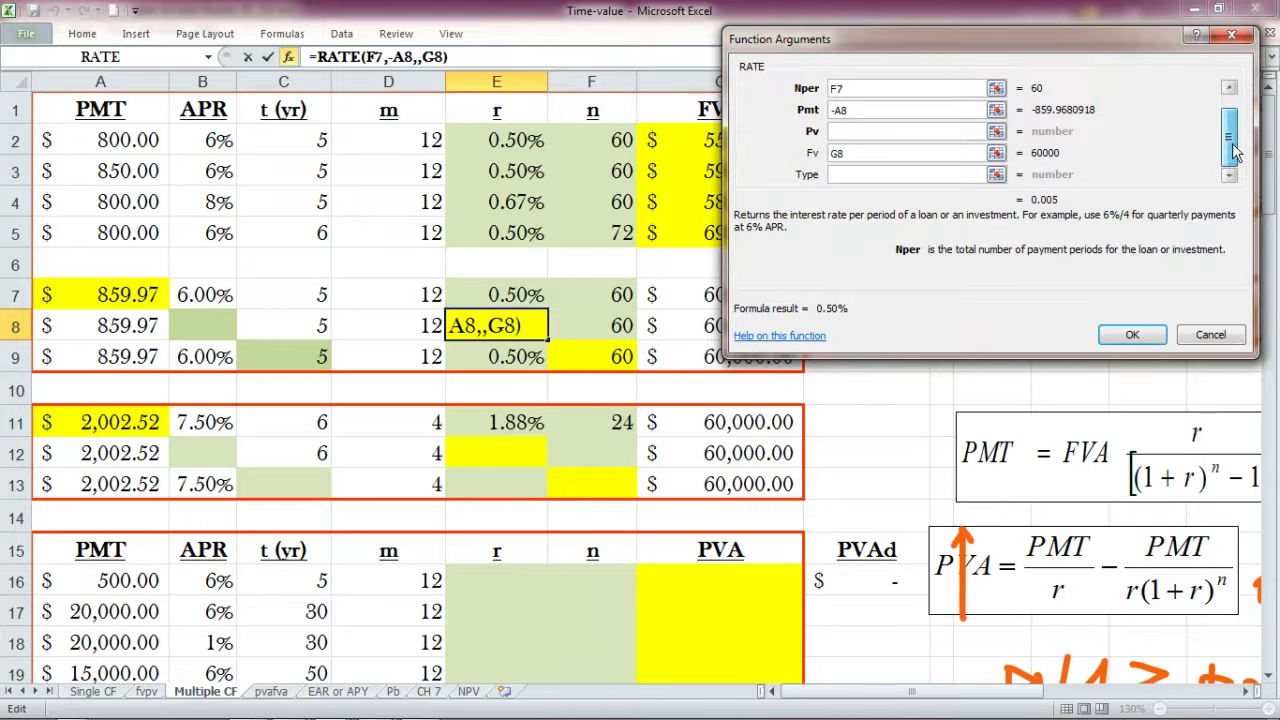
pyautogui.scroll(-1, 1220, 150)
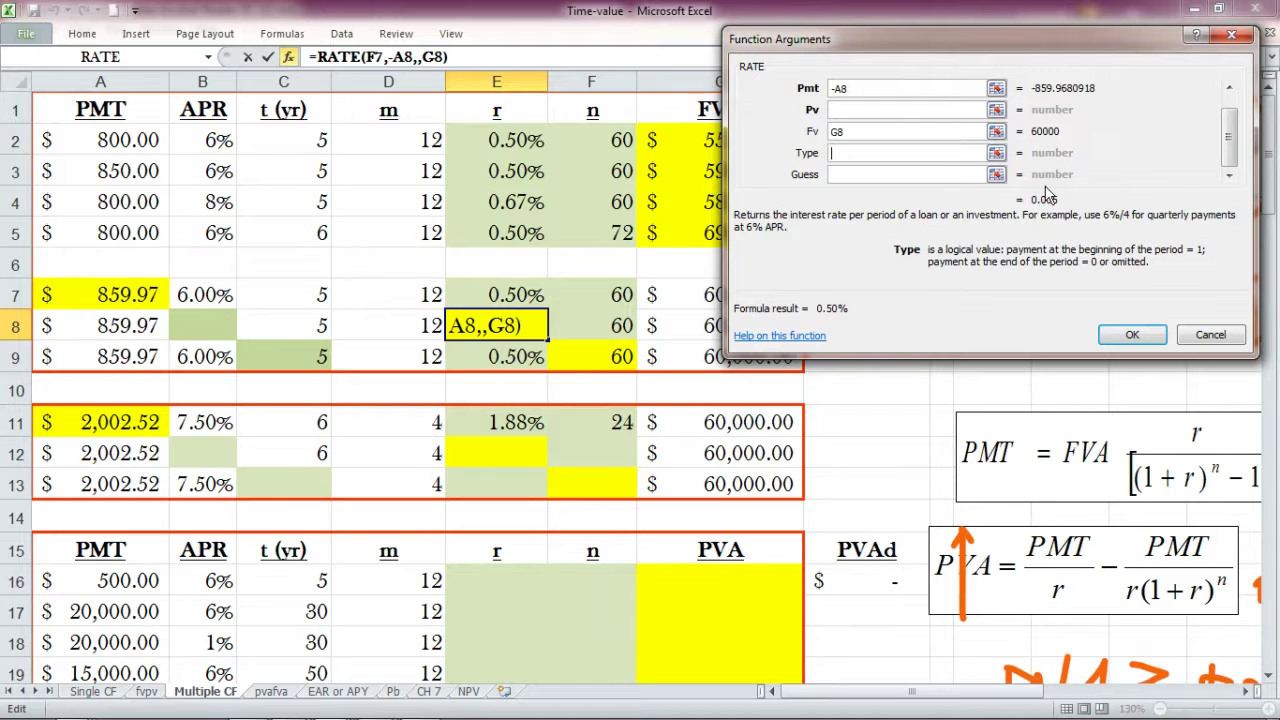
pyautogui.click(1134, 340)
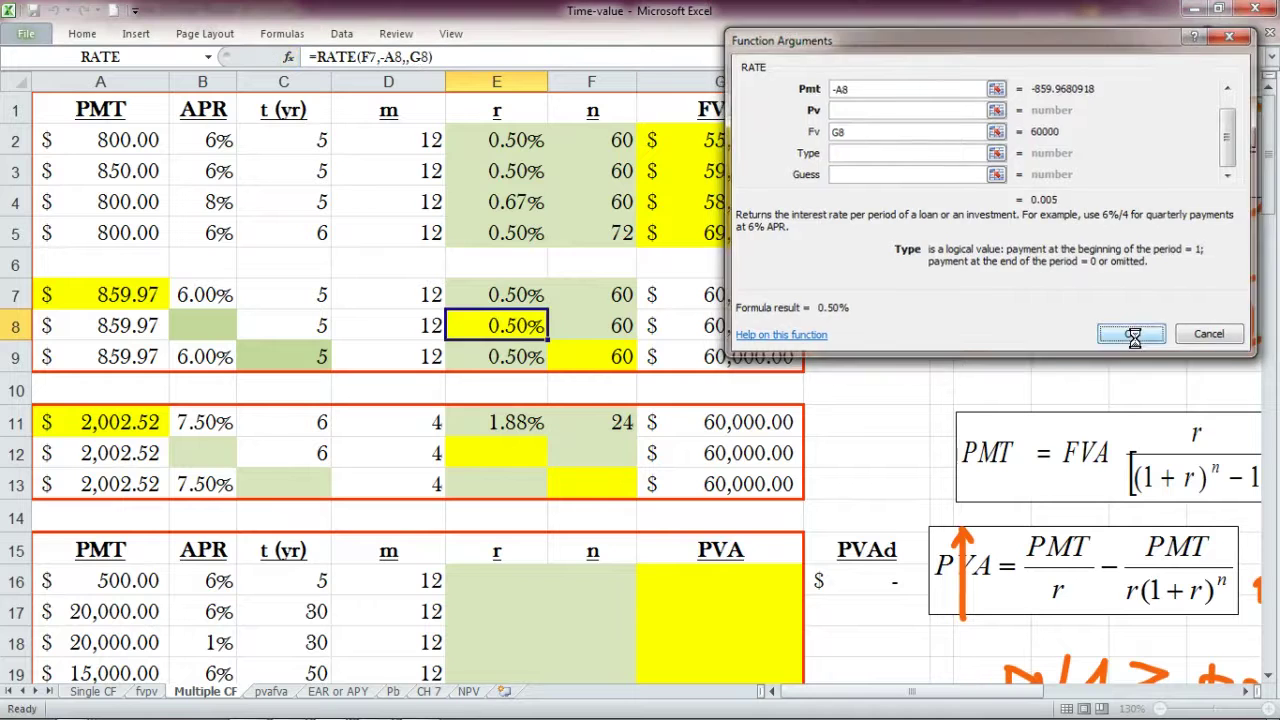
# - Review the cell references used by the RATE formula in cell E8 without changing it
pyautogui.doubleClick(517, 324)
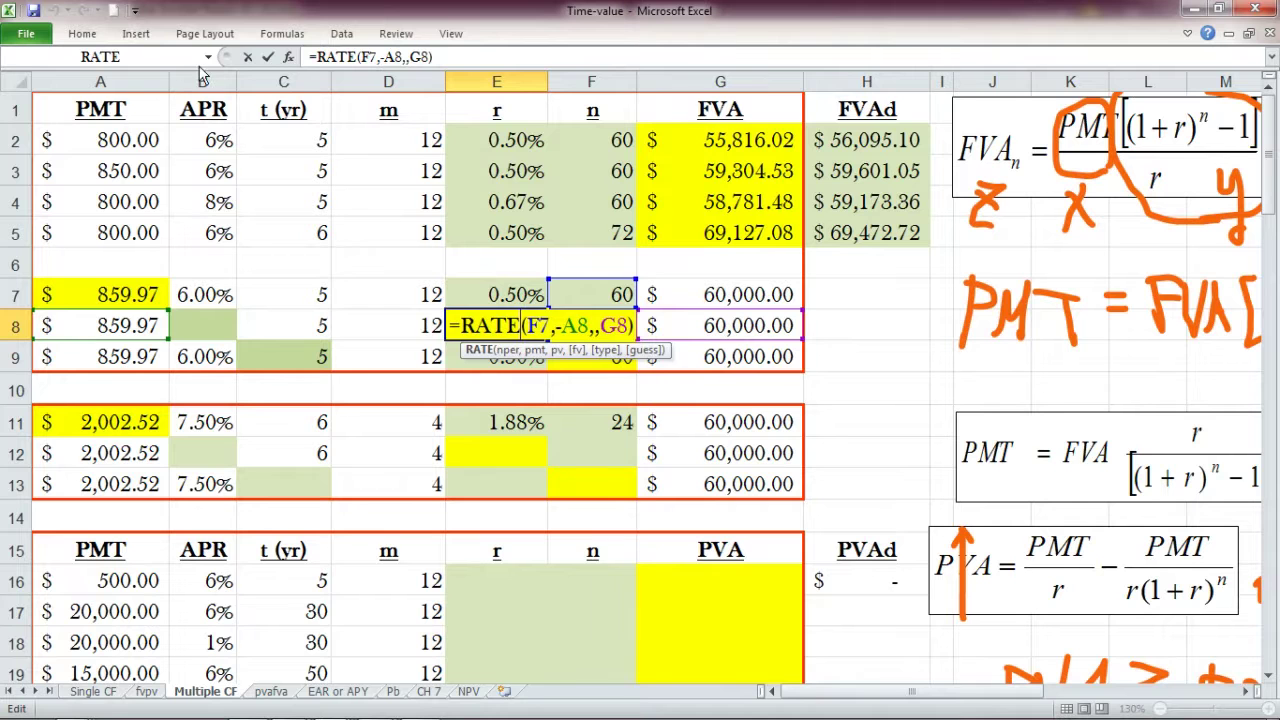
pyautogui.click(248, 60)
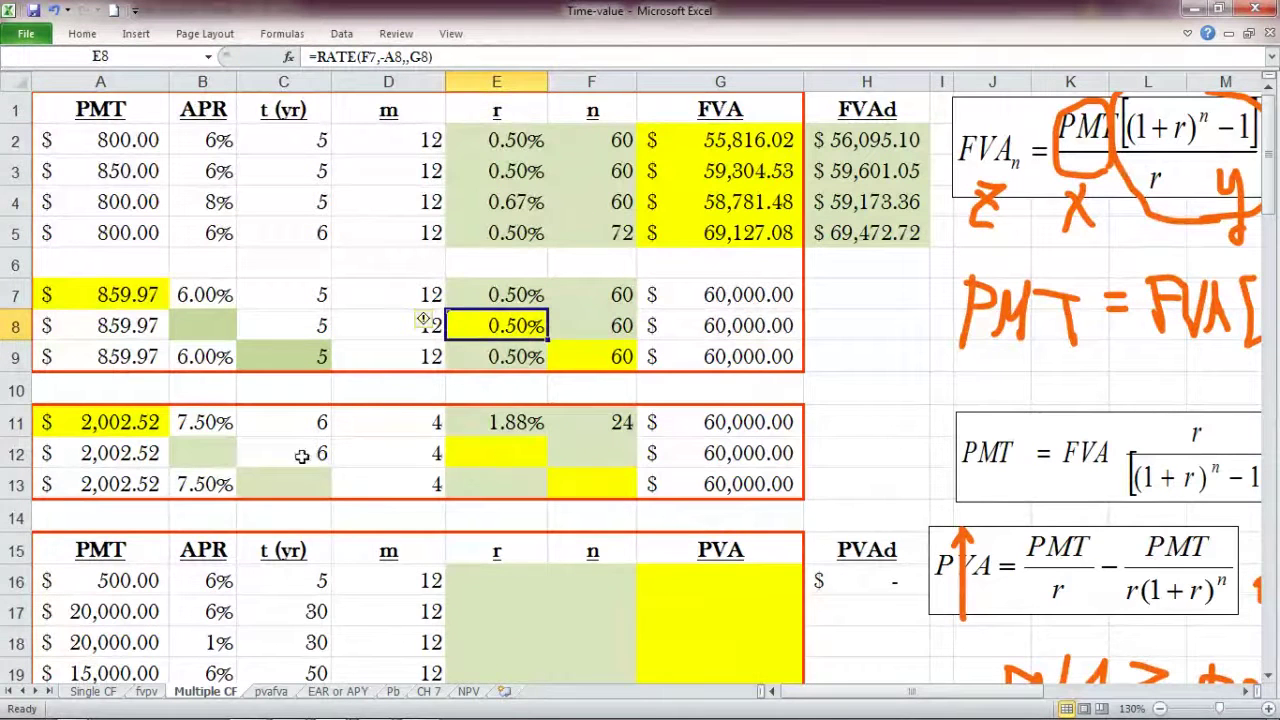
# - Calculate the number of periods n in cell F12 with the formula =C12*D12
pyautogui.click(224, 456)
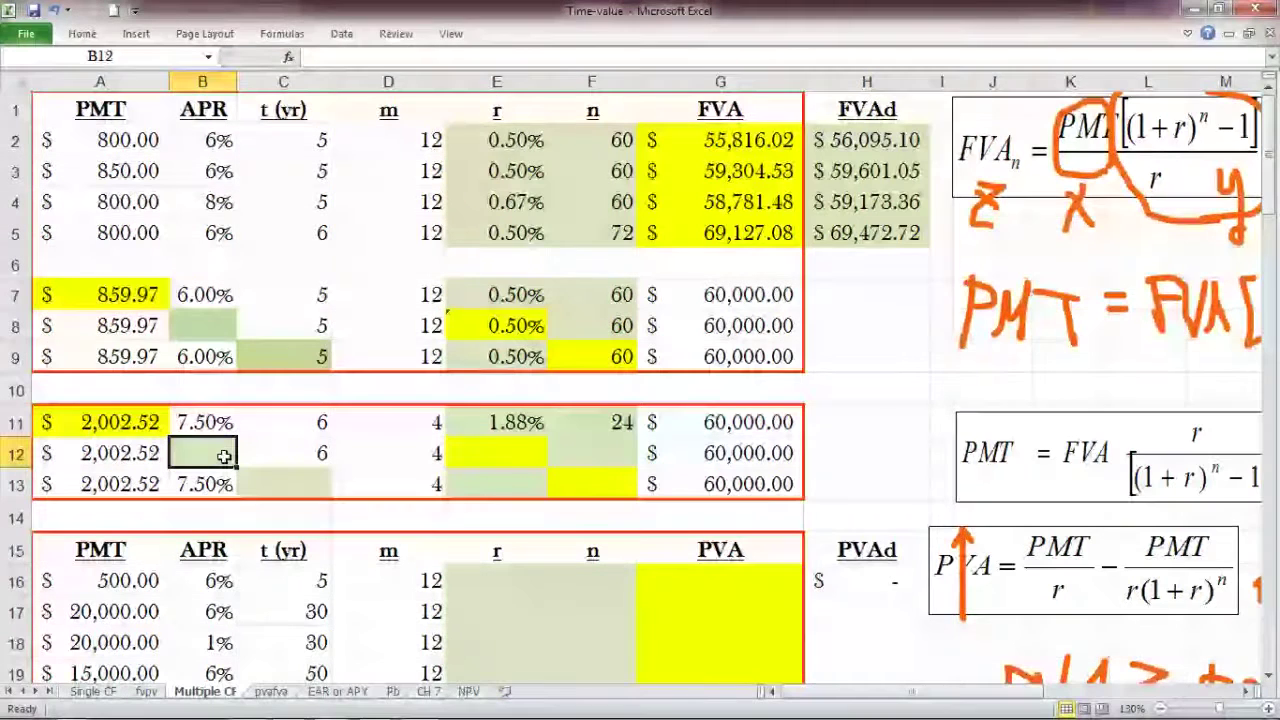
pyautogui.click(630, 453)
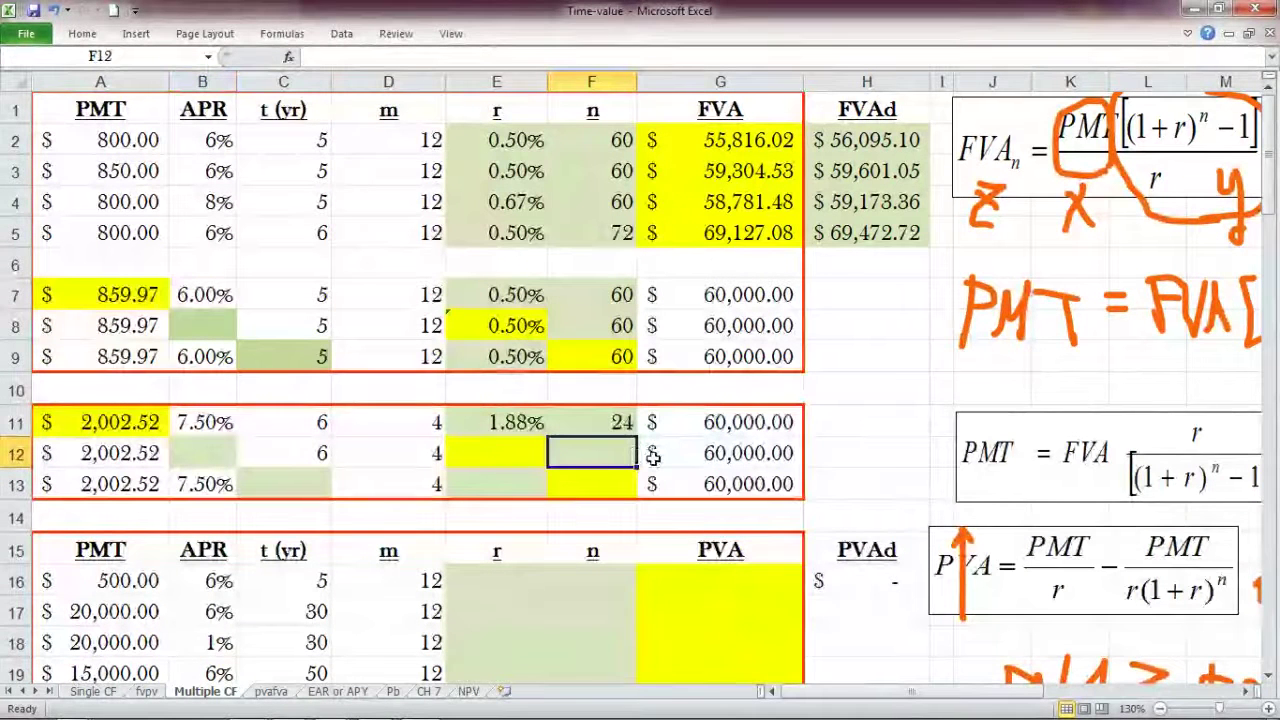
pyautogui.write('=')
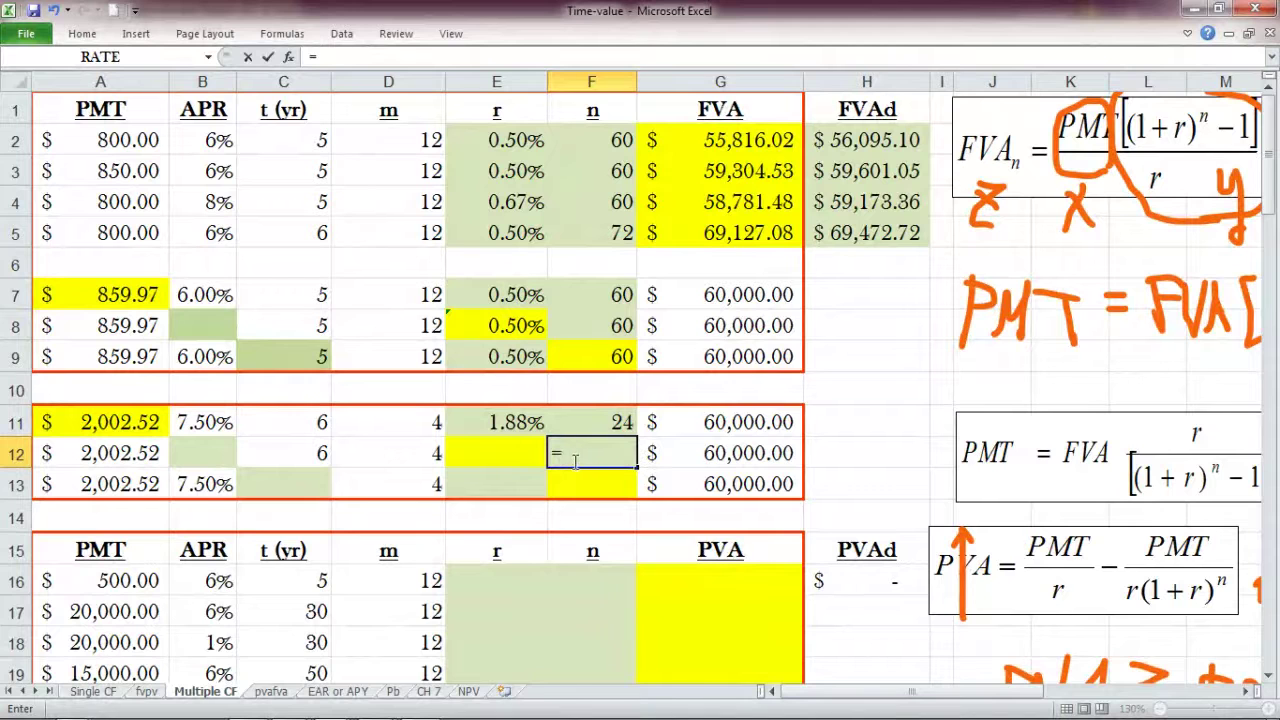
pyautogui.click(328, 453)
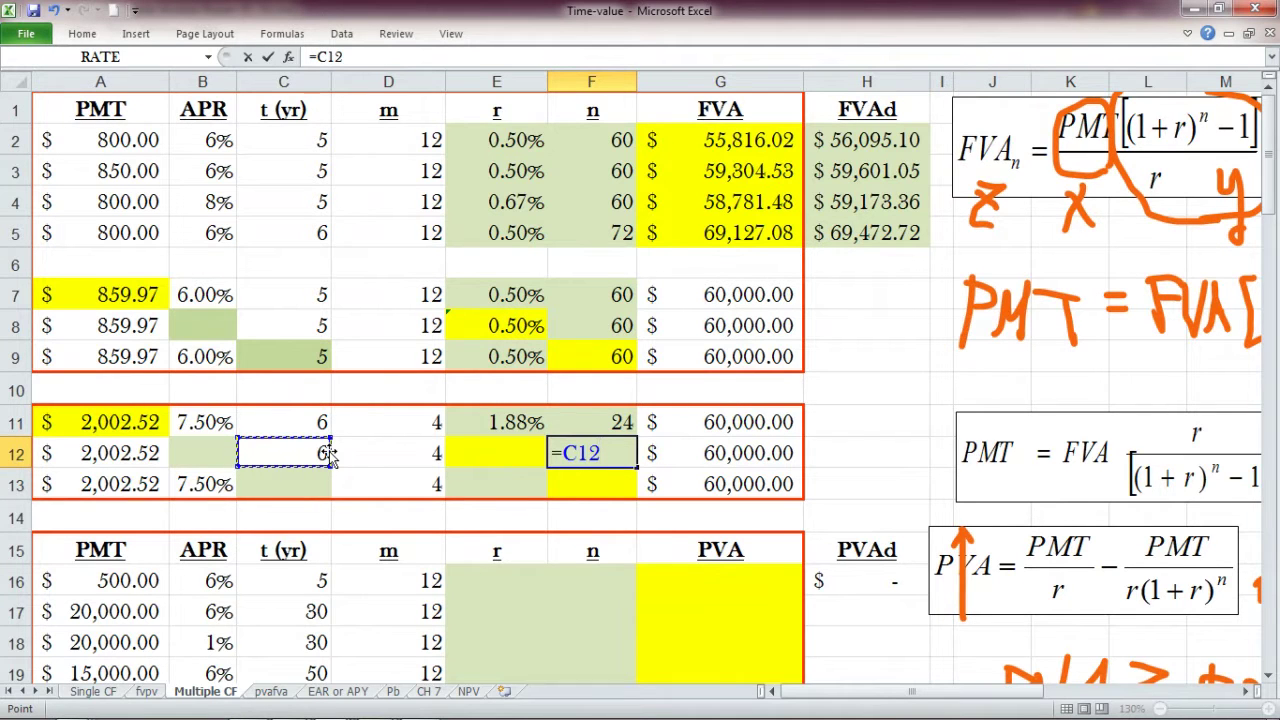
pyautogui.write('*')
pyautogui.click(436, 453)
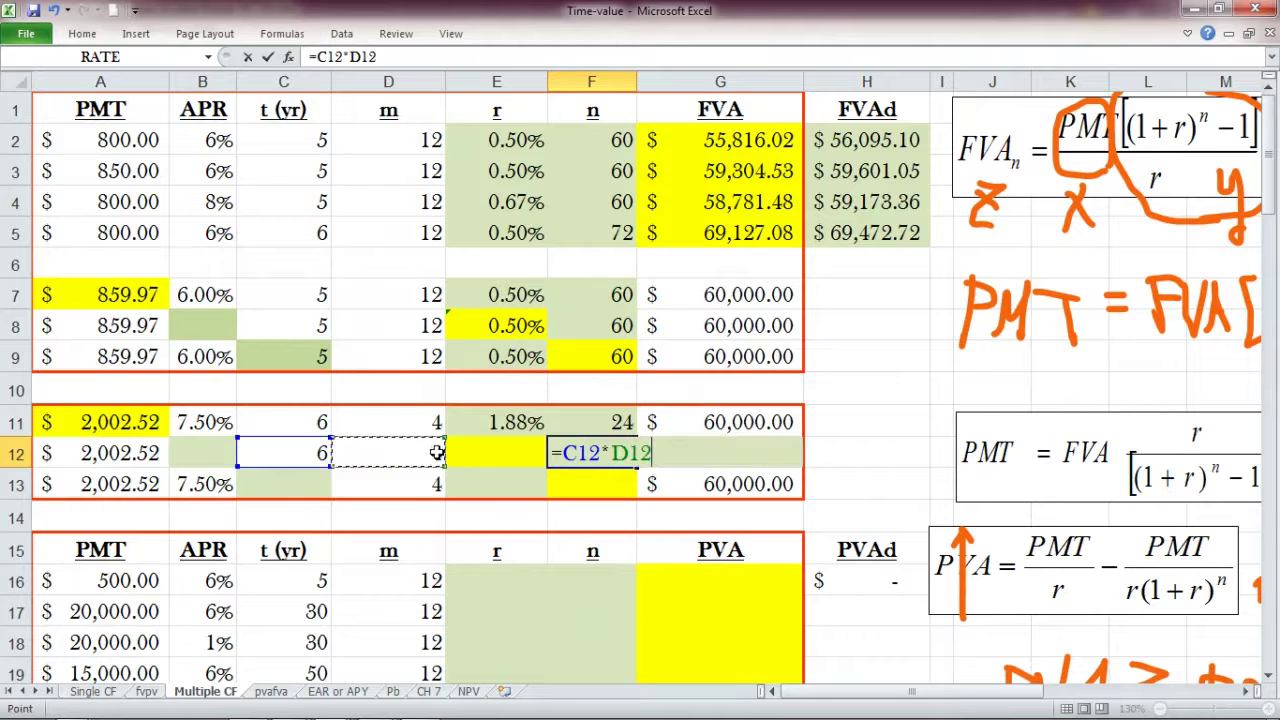
pyautogui.click(267, 57)
# - Try reusing the RATE formula from E8 by copying it into E12, and clear E12 again
pyautogui.click(470, 448)
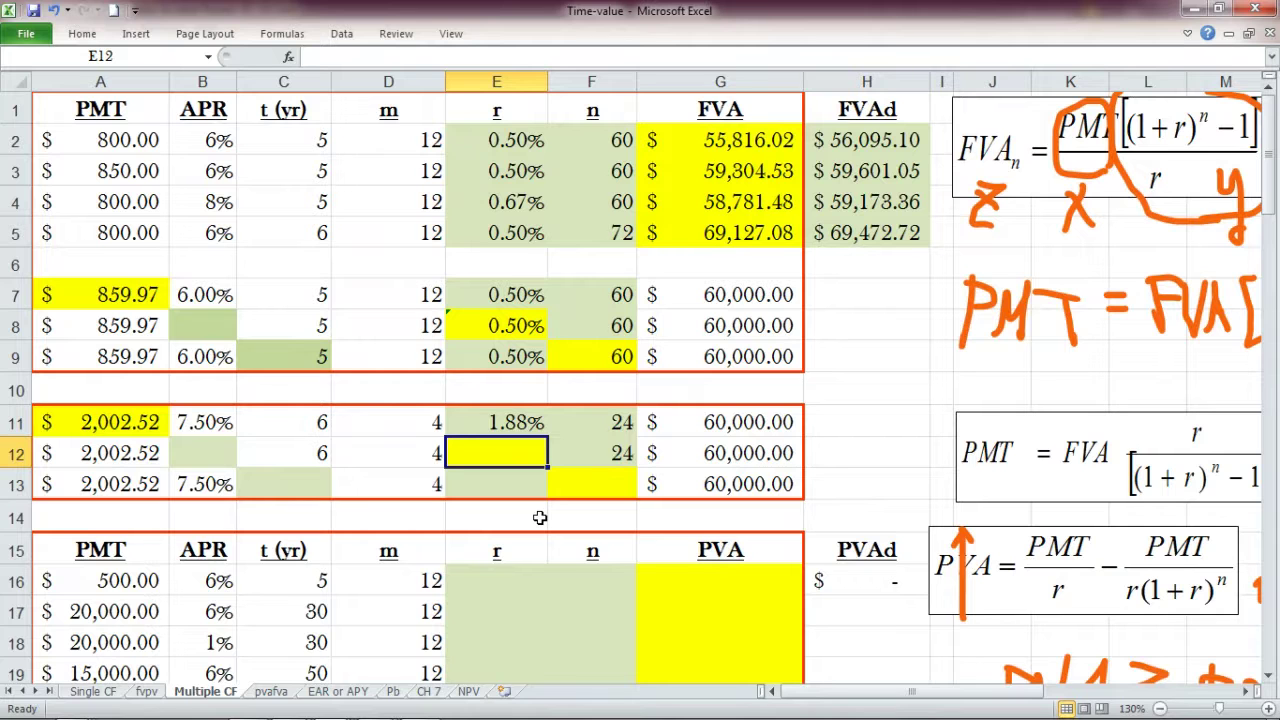
pyautogui.click(485, 321)
pyautogui.rightClick(485, 321)
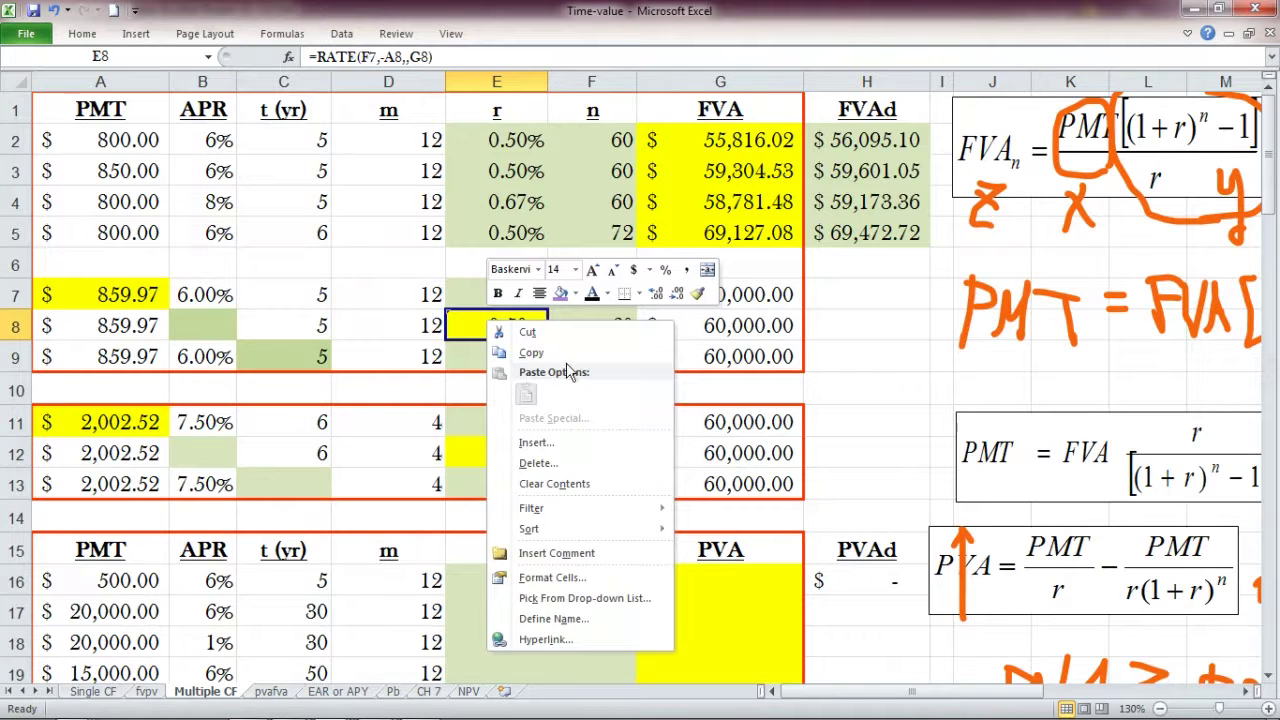
pyautogui.click(562, 346)
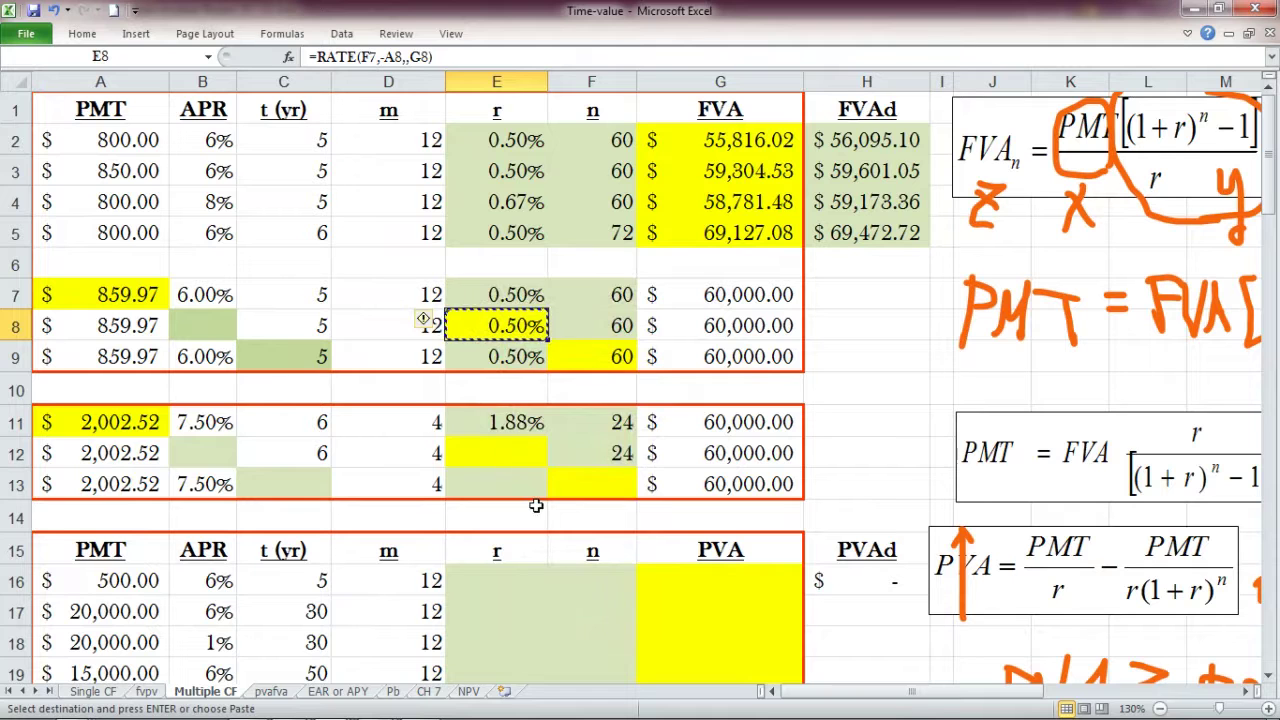
pyautogui.click(483, 465)
pyautogui.click(90, 38)
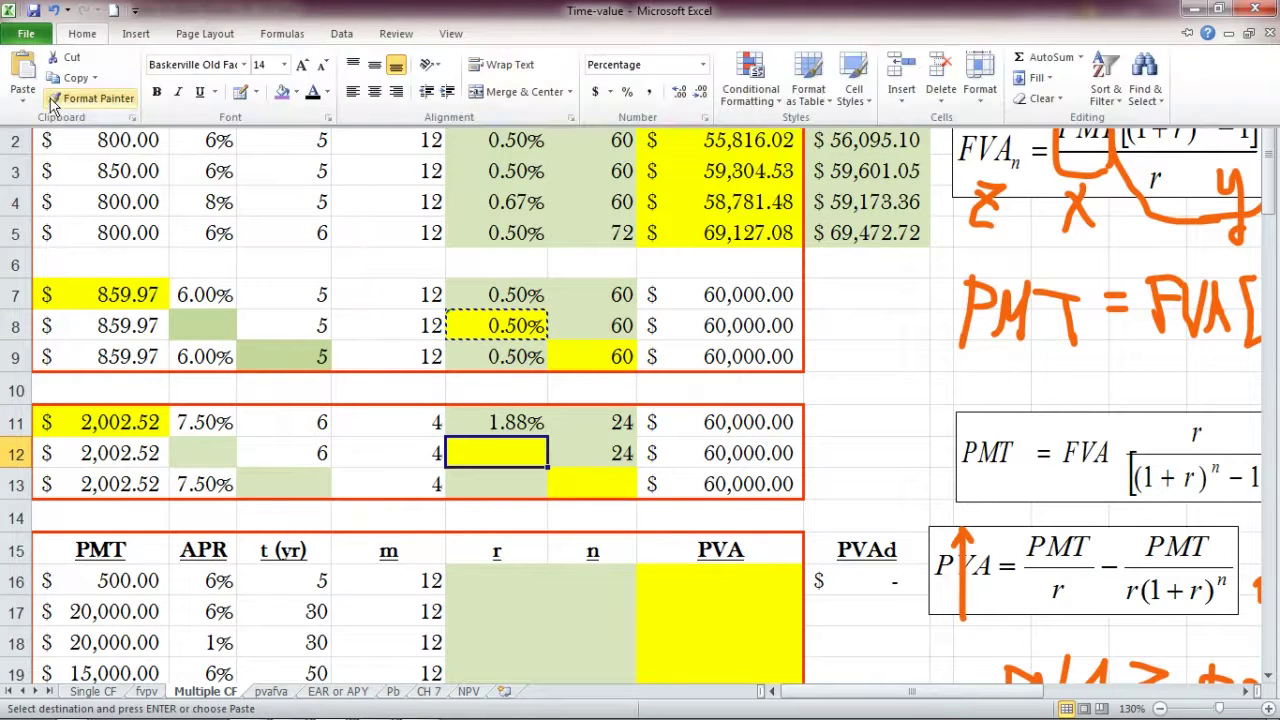
pyautogui.click(25, 75)
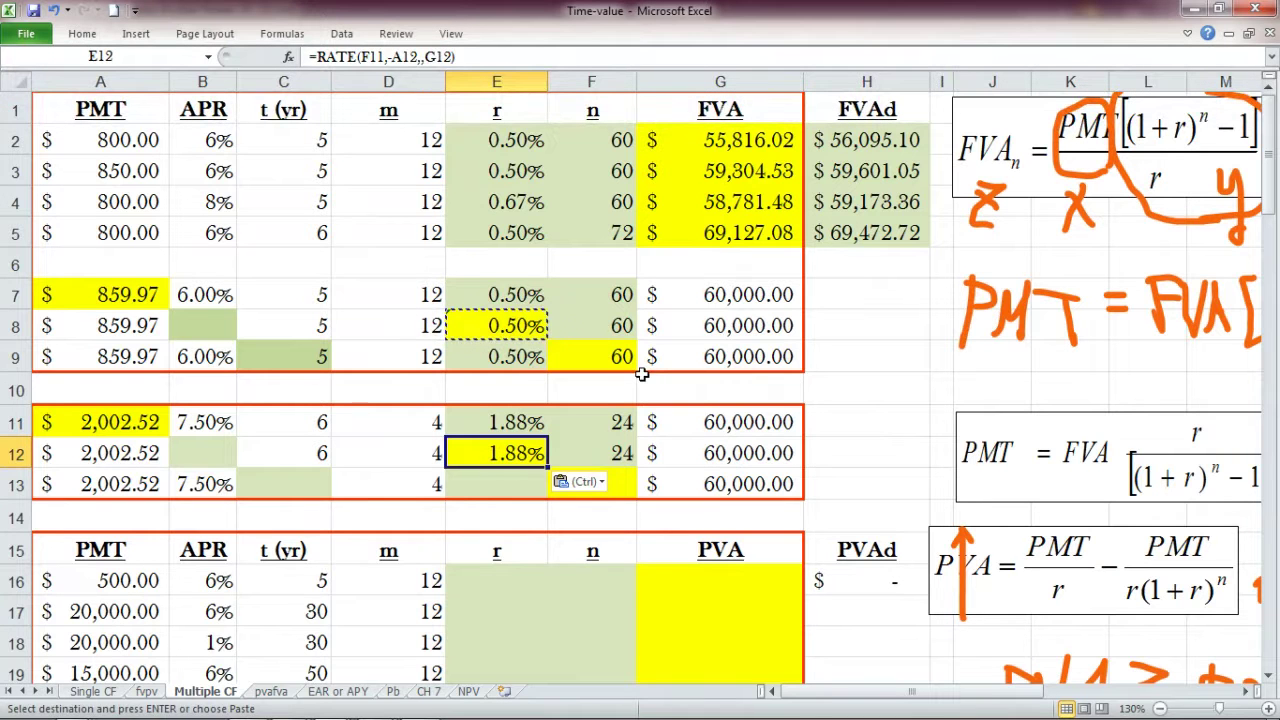
pyautogui.press('Delete')
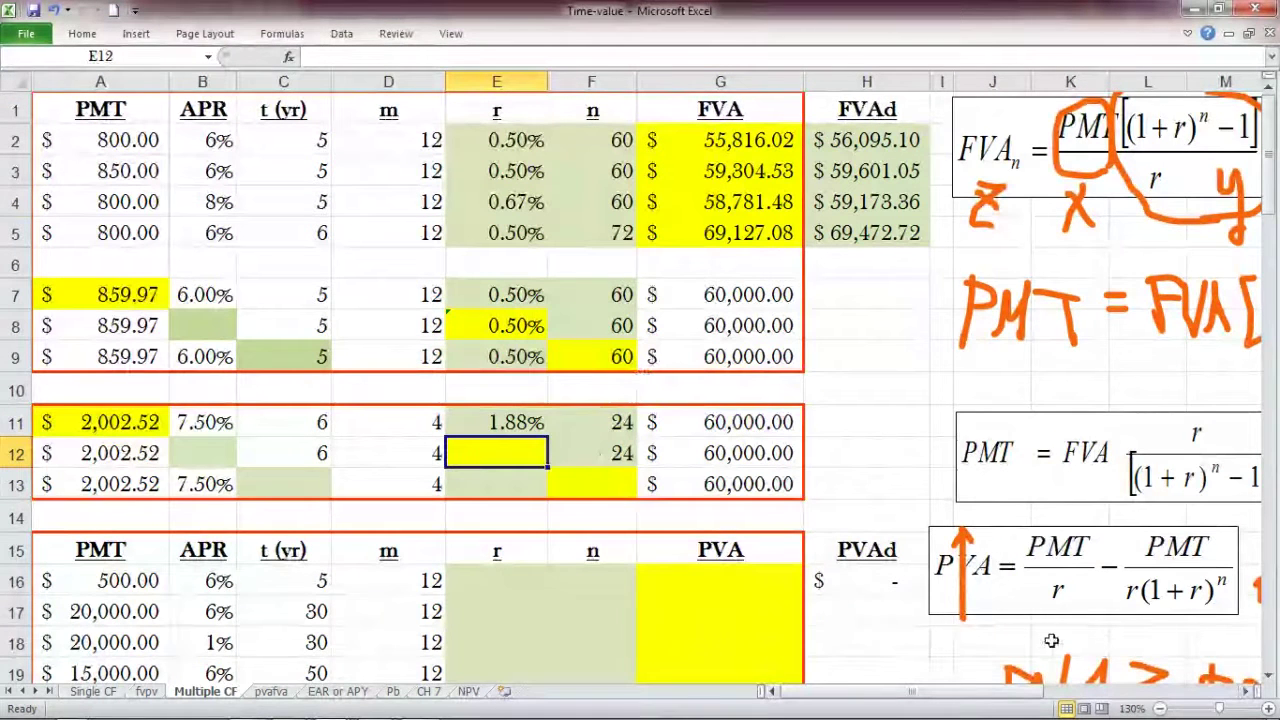
# - Insert the RATE function into cell E12 and set its Nper argument to F12
pyautogui.click(289, 57)
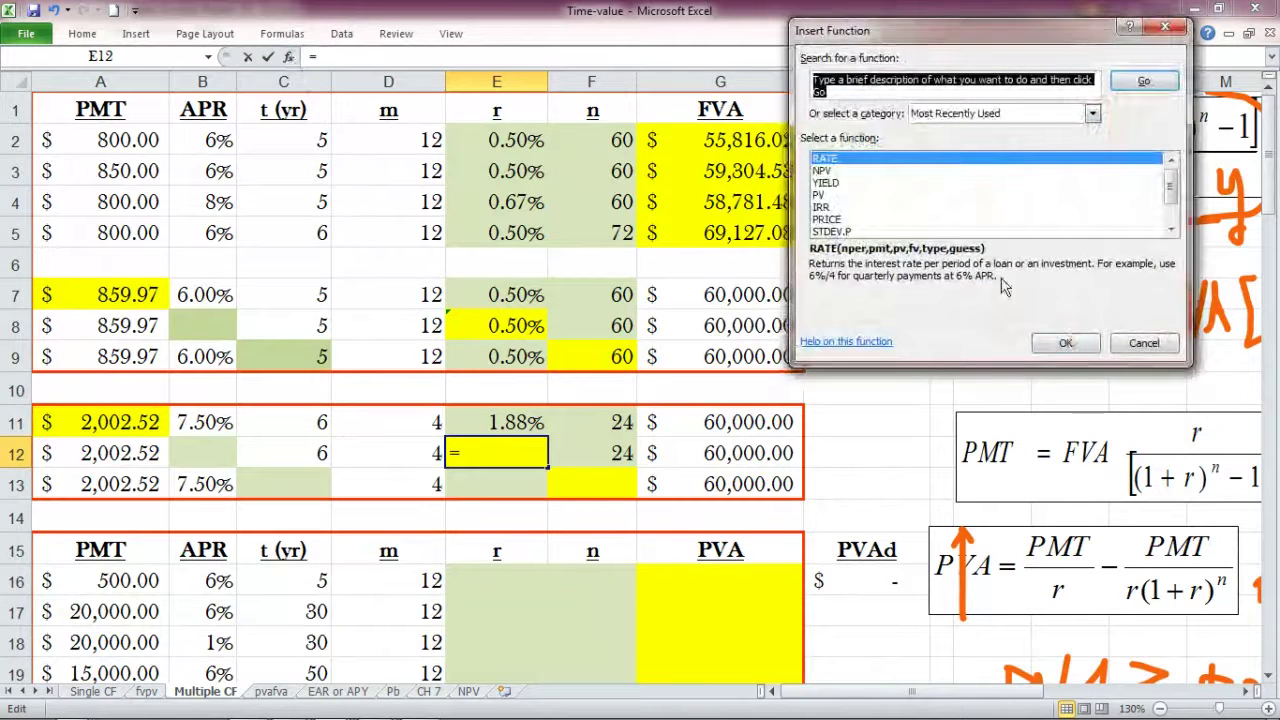
pyautogui.click(1062, 344)
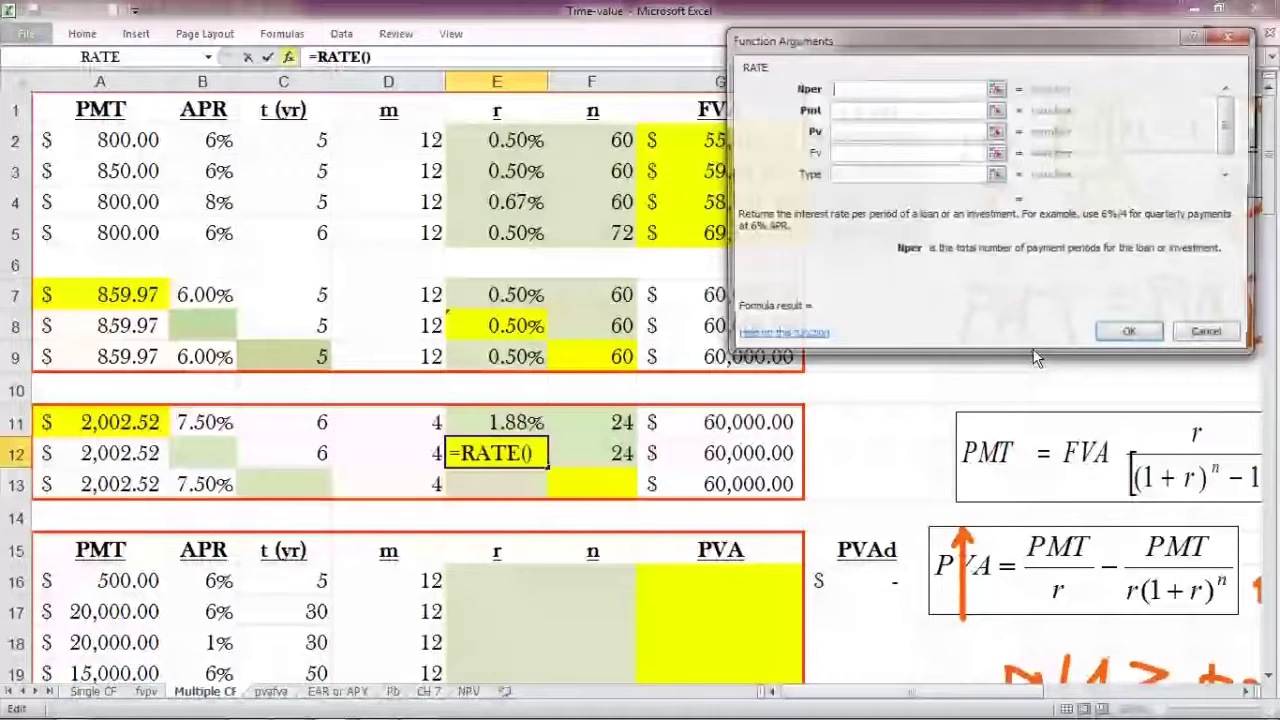
pyautogui.click(996, 89)
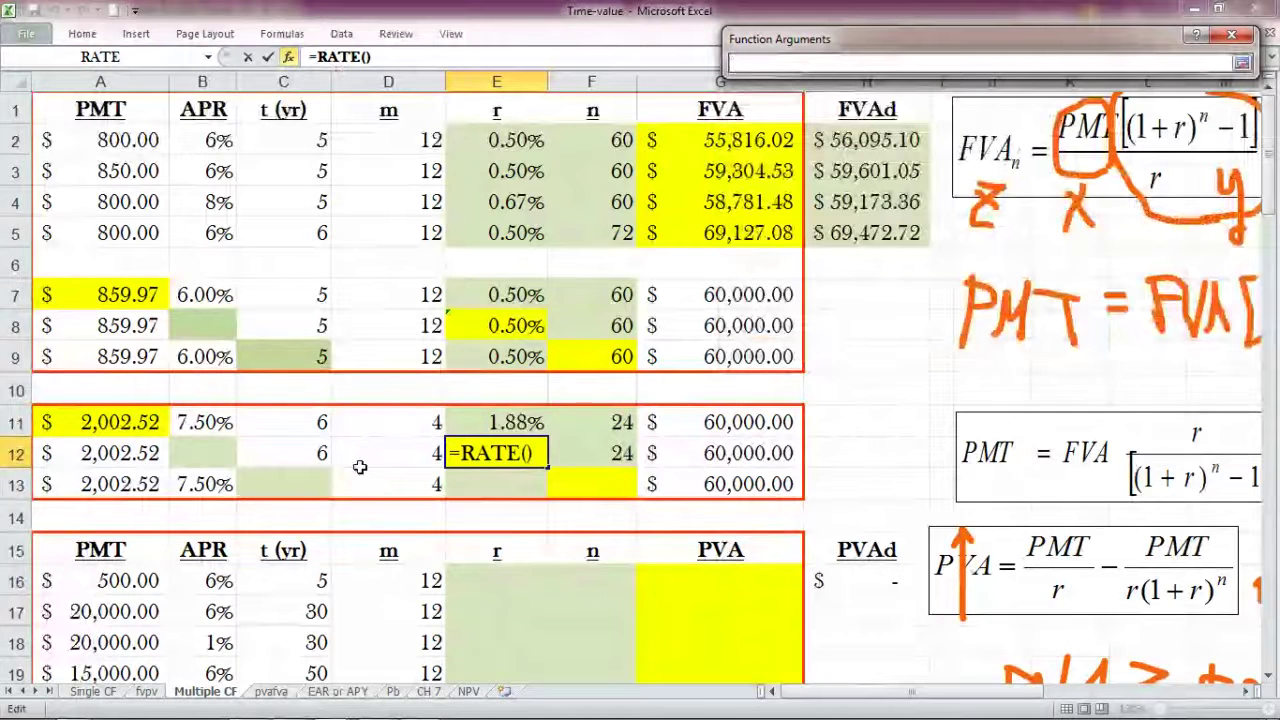
pyautogui.click(608, 455)
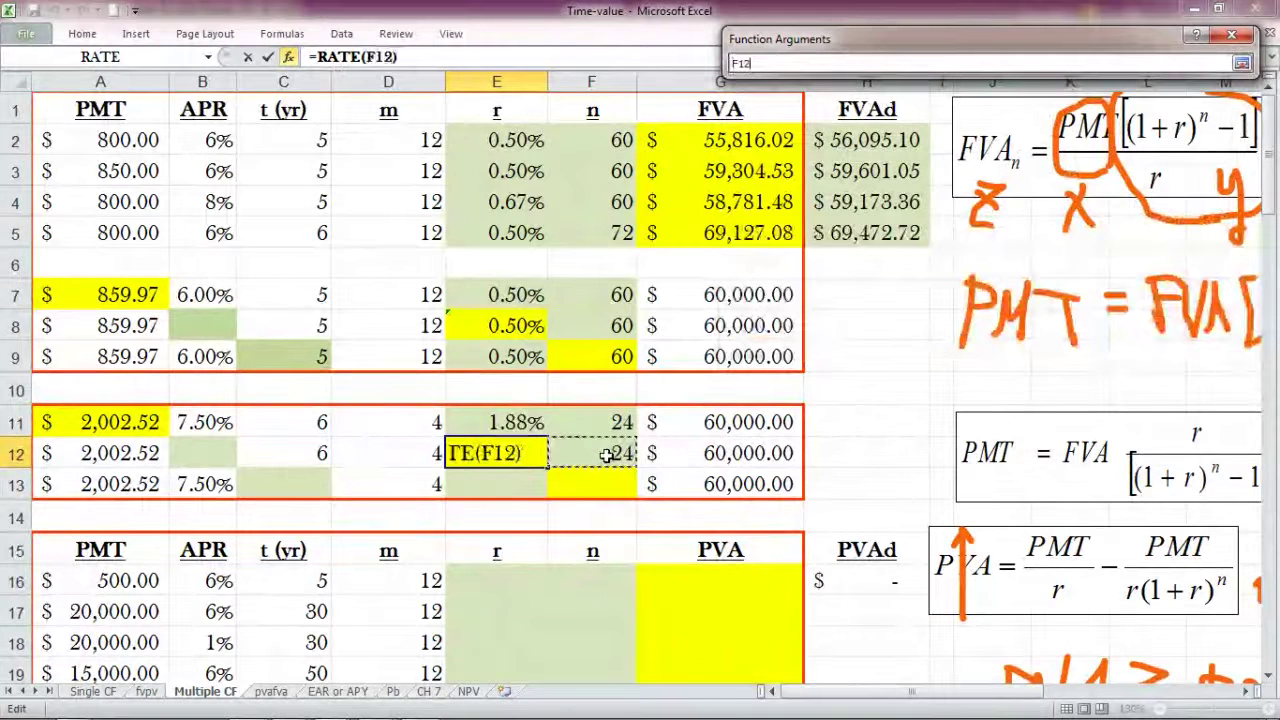
pyautogui.click(1241, 63)
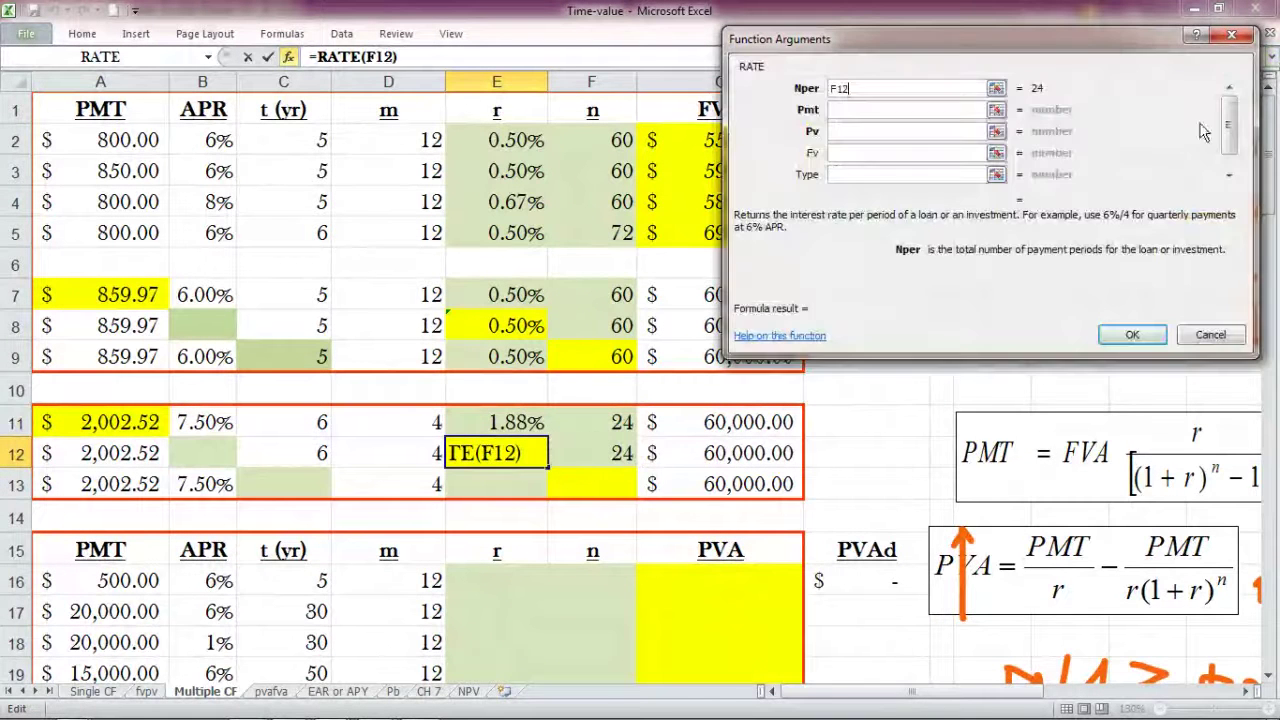
# - Set the RATE function's Pmt argument to -A12
pyautogui.click(996, 112)
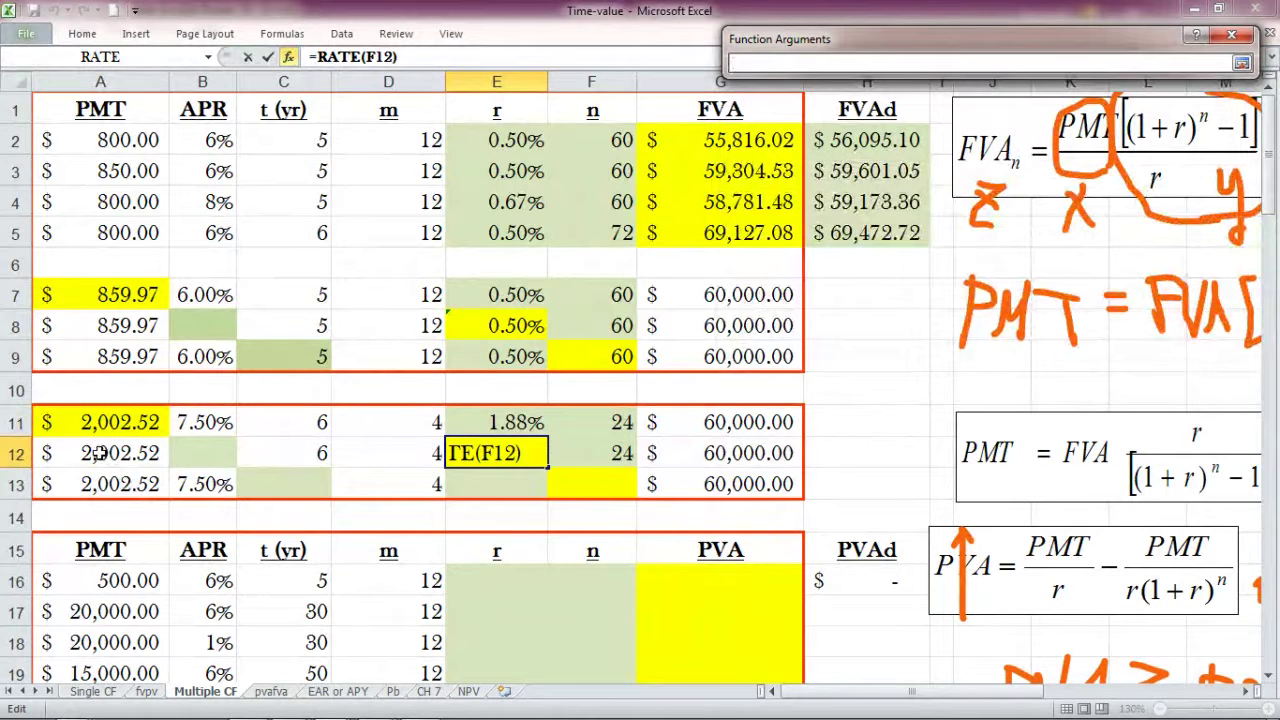
pyautogui.click(97, 453)
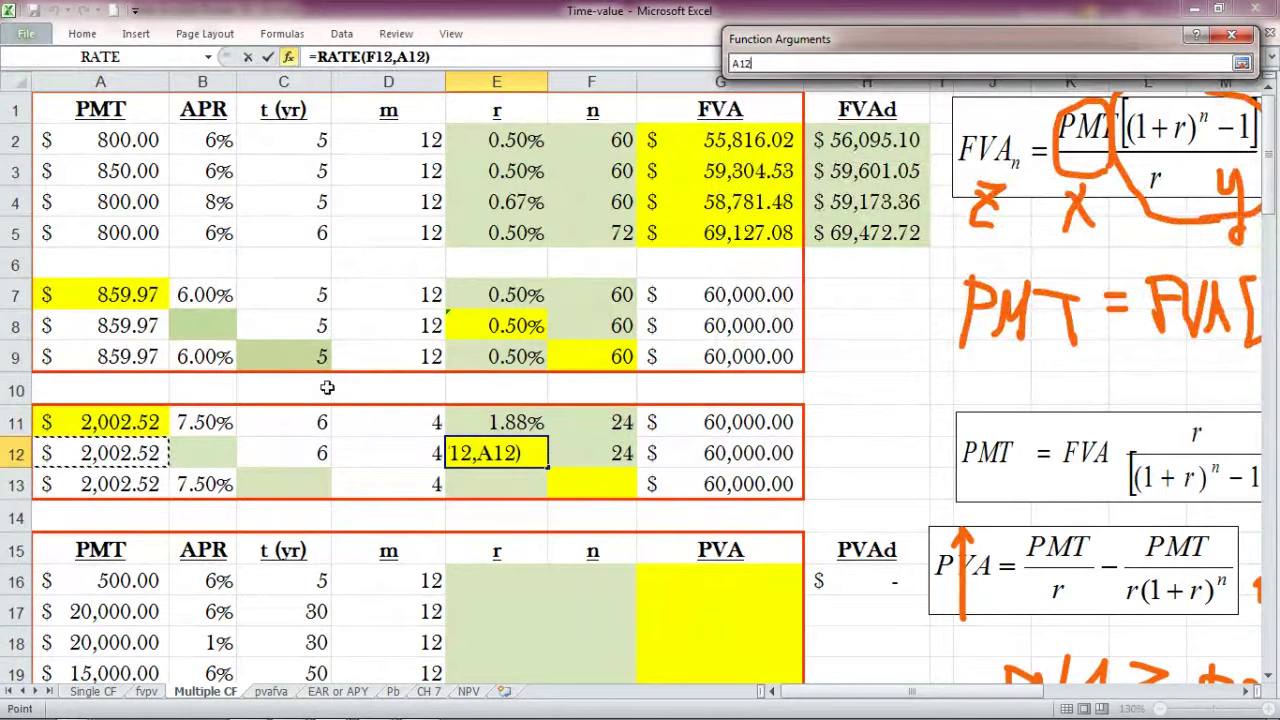
pyautogui.click(736, 66)
pyautogui.write('-')
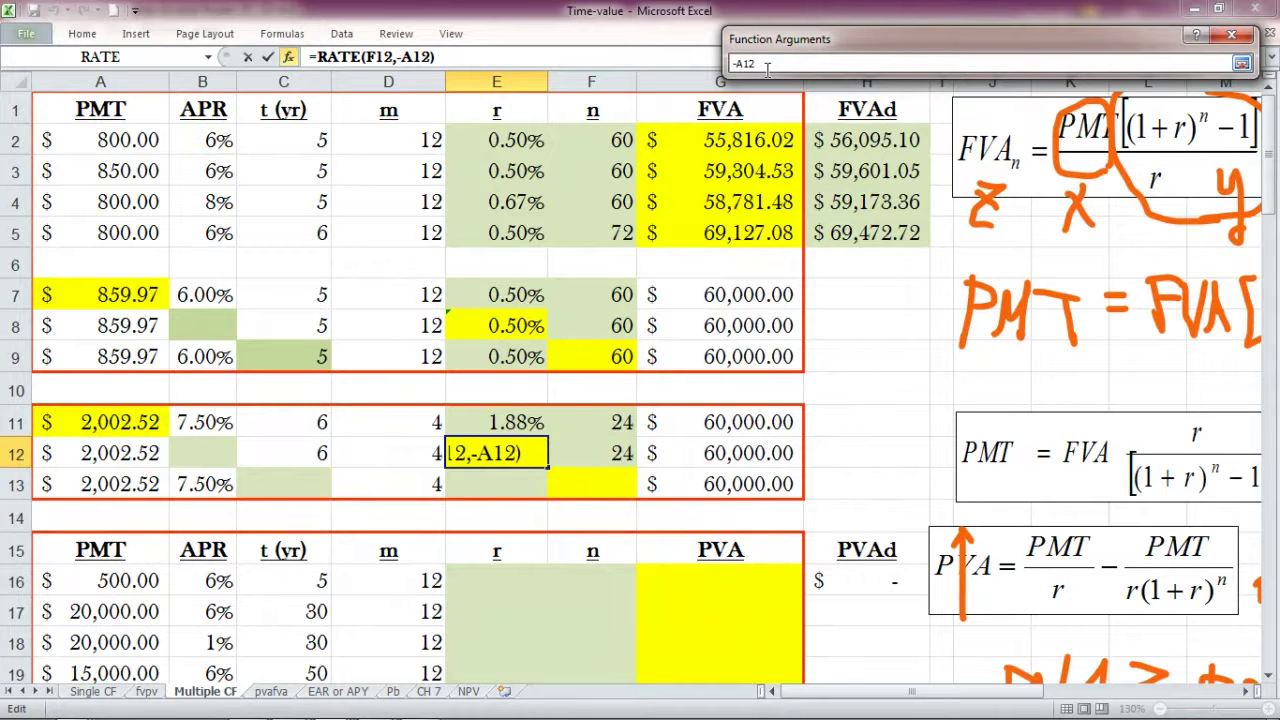
pyautogui.click(1241, 63)
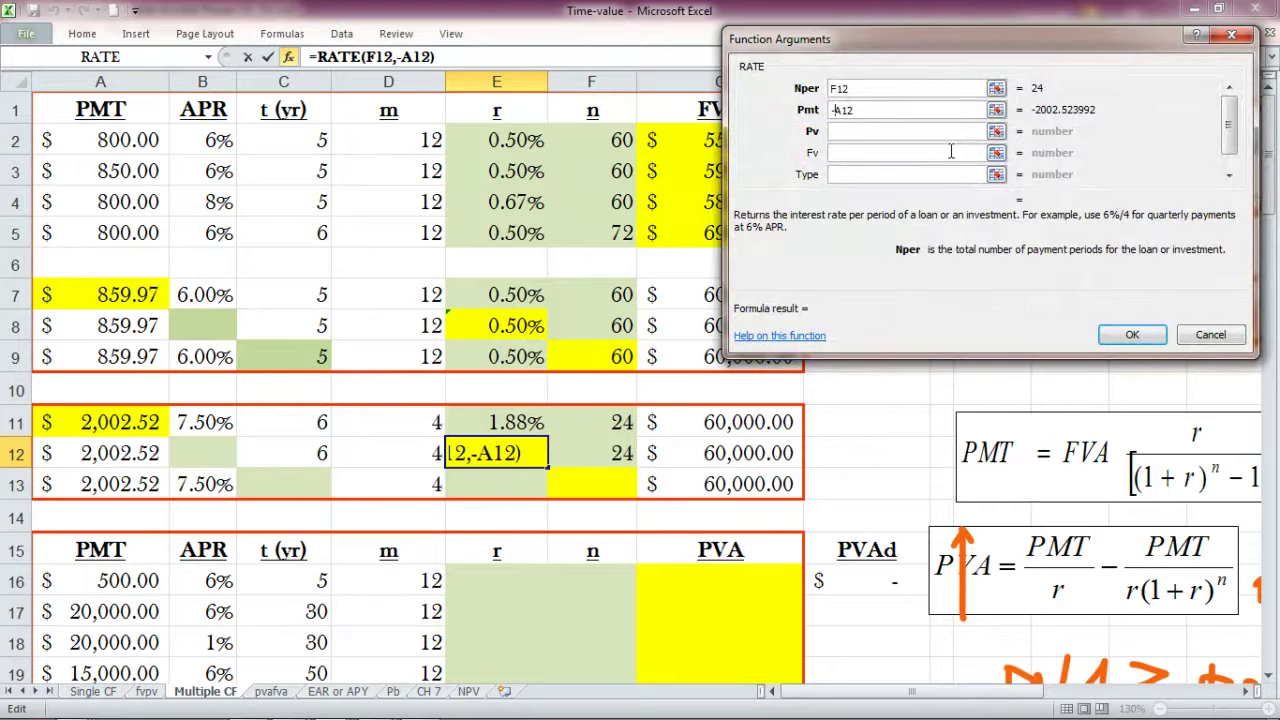
# - Set the Fv argument to G12, leave Pv, Type and Guess empty, and commit the RATE formula in E12
pyautogui.click(997, 155)
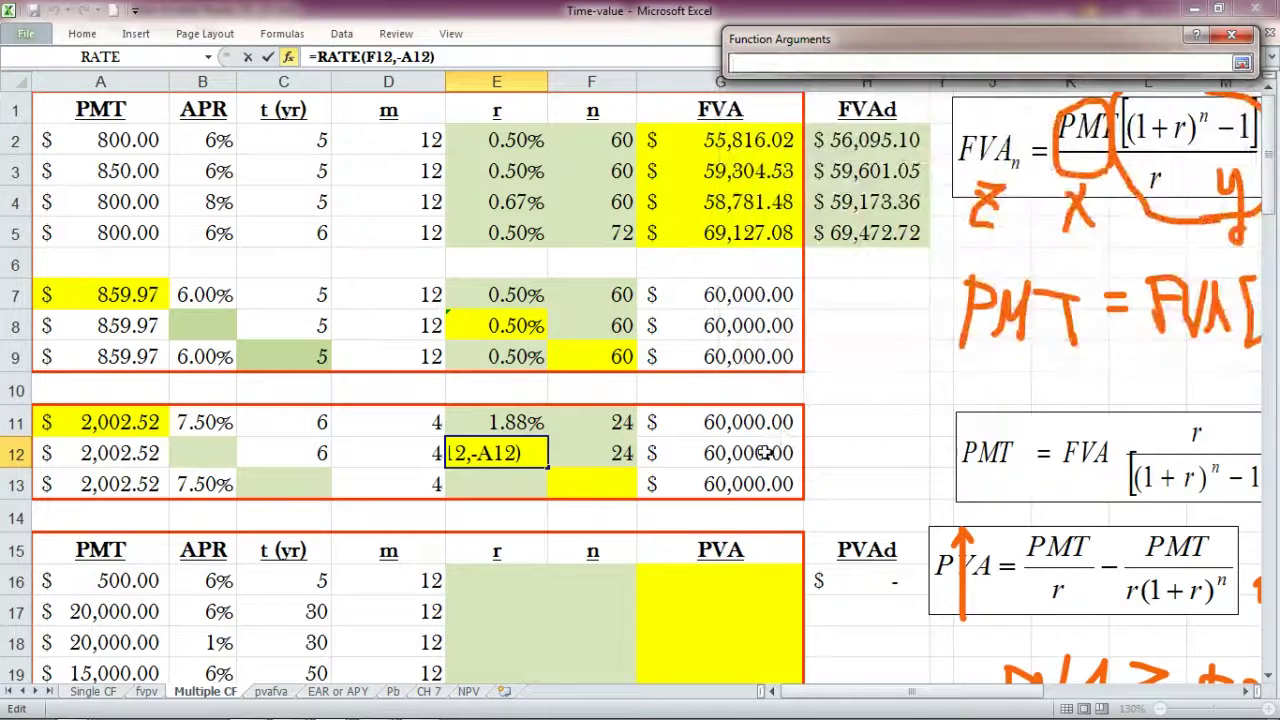
pyautogui.click(720, 453)
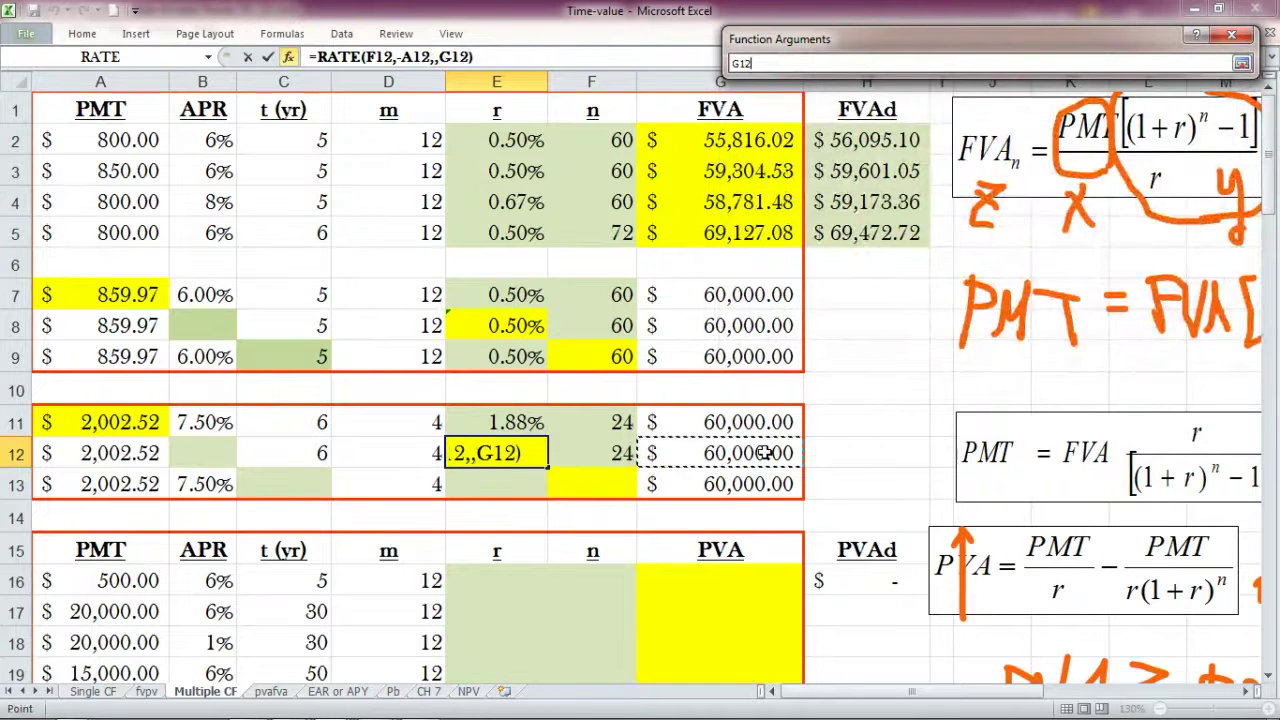
pyautogui.click(1241, 63)
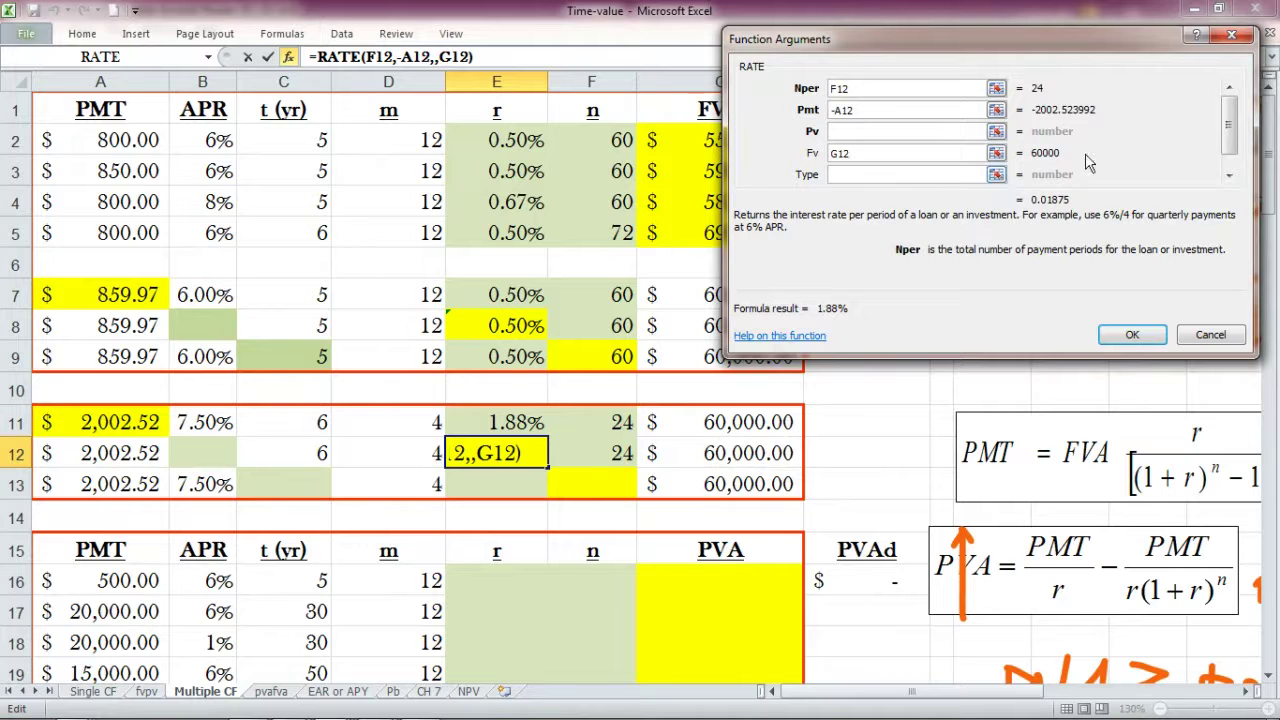
pyautogui.moveTo(1229, 137); pyautogui.dragTo(1143, 122)
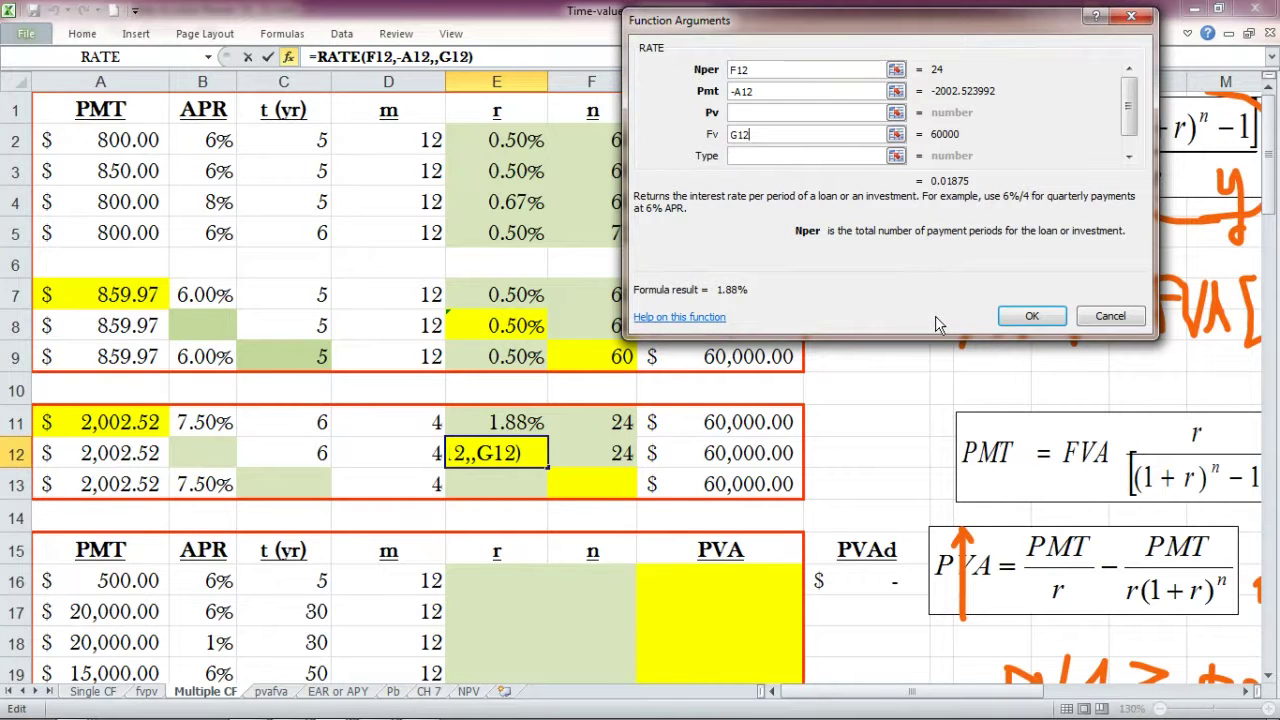
pyautogui.click(1128, 158)
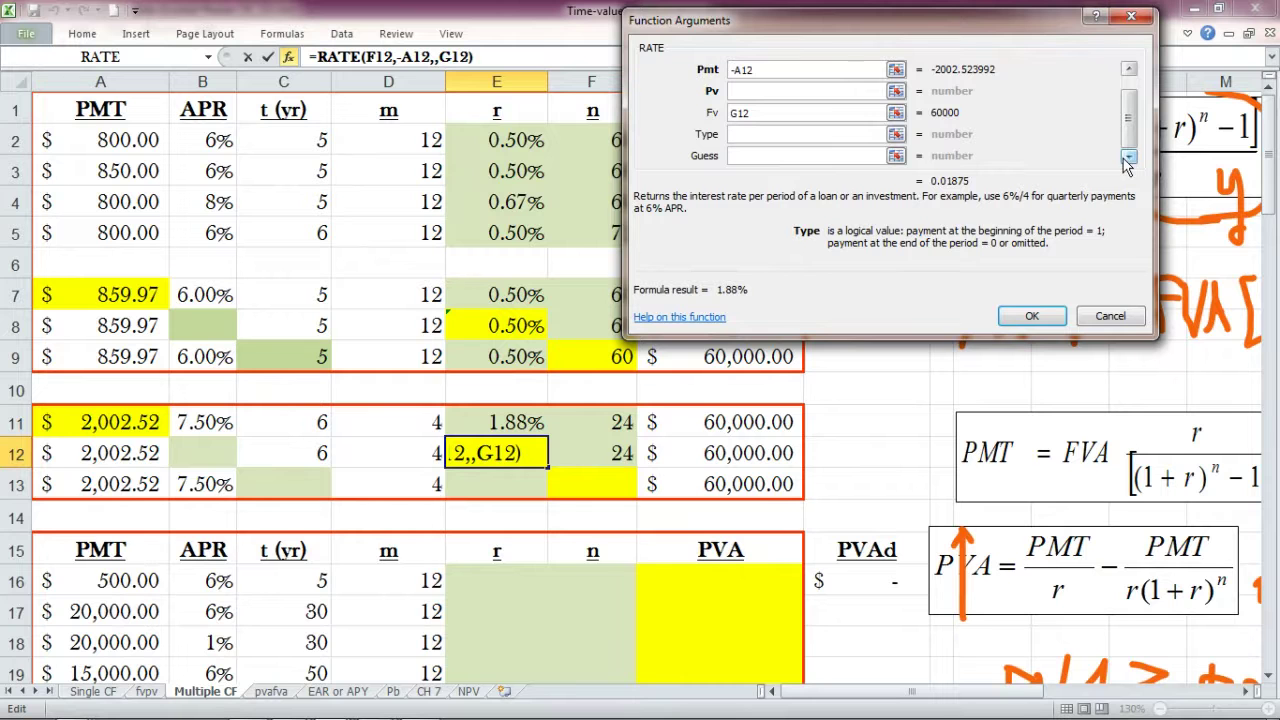
pyautogui.click(1030, 316)
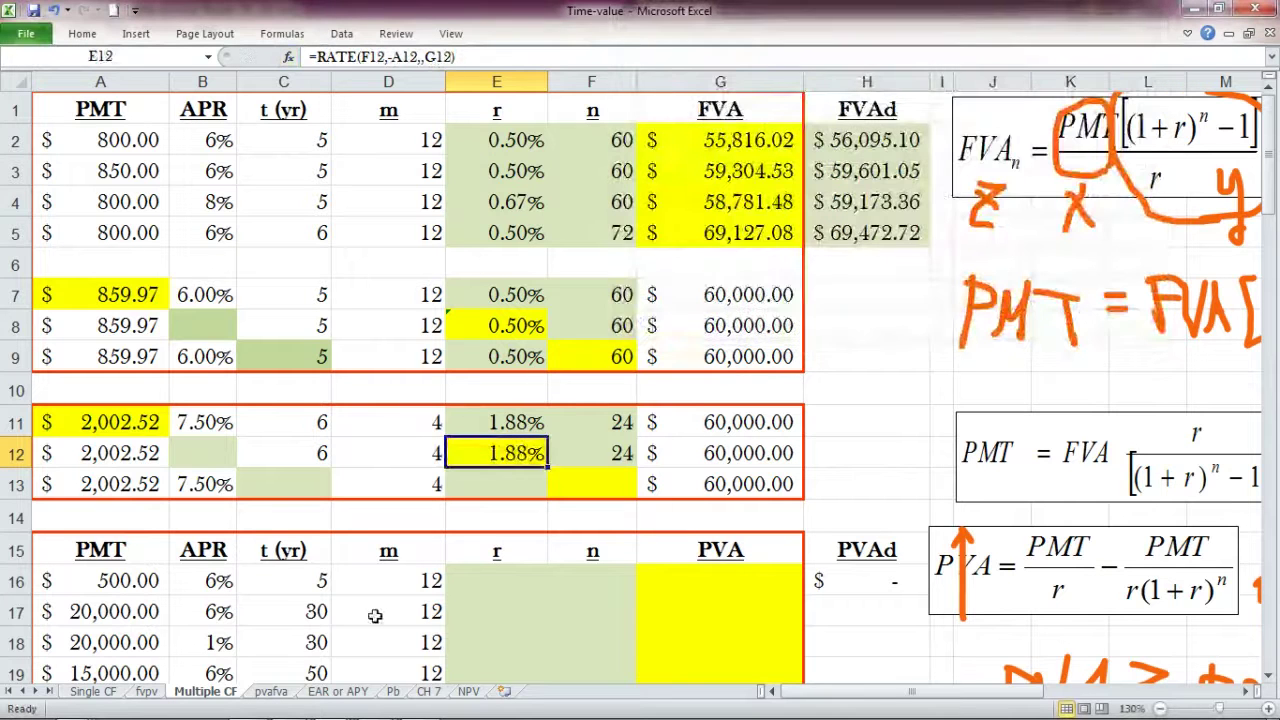
# - Check the Bb Collaborate class session in the browser and return to the Time-value workbook in Excel
pyautogui.click(200, 457)
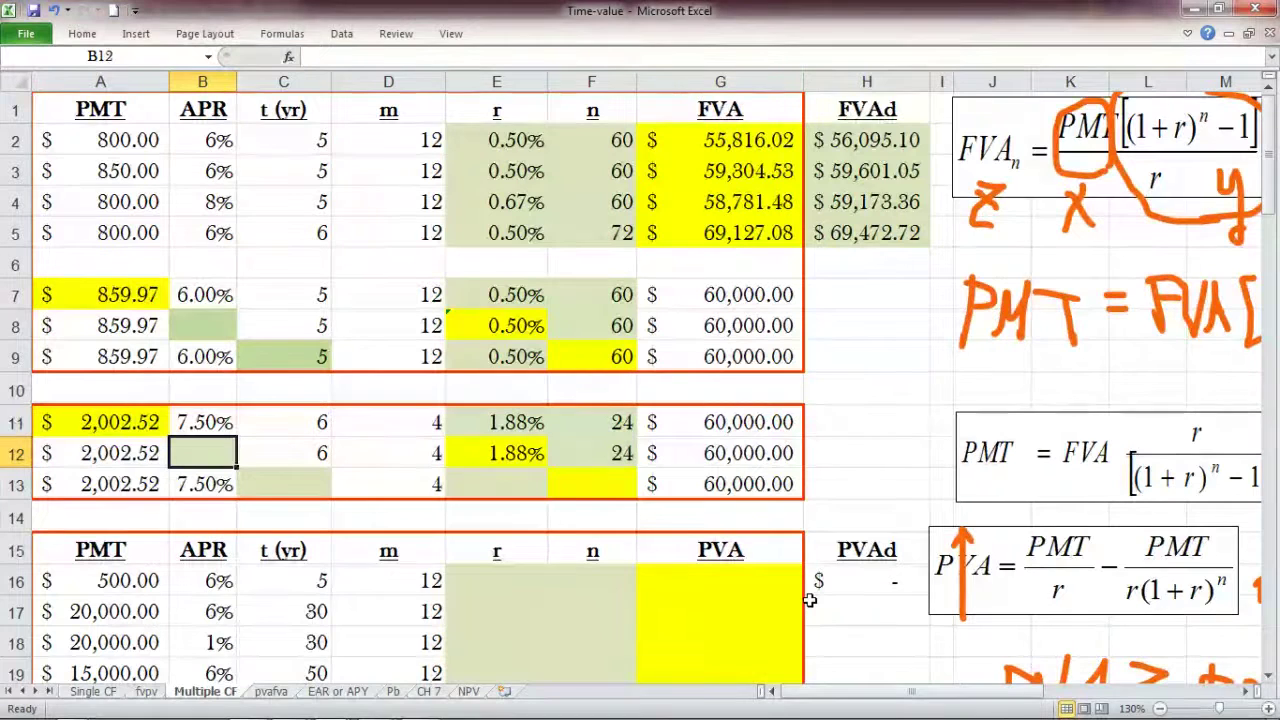
pyautogui.moveTo(370, 712)
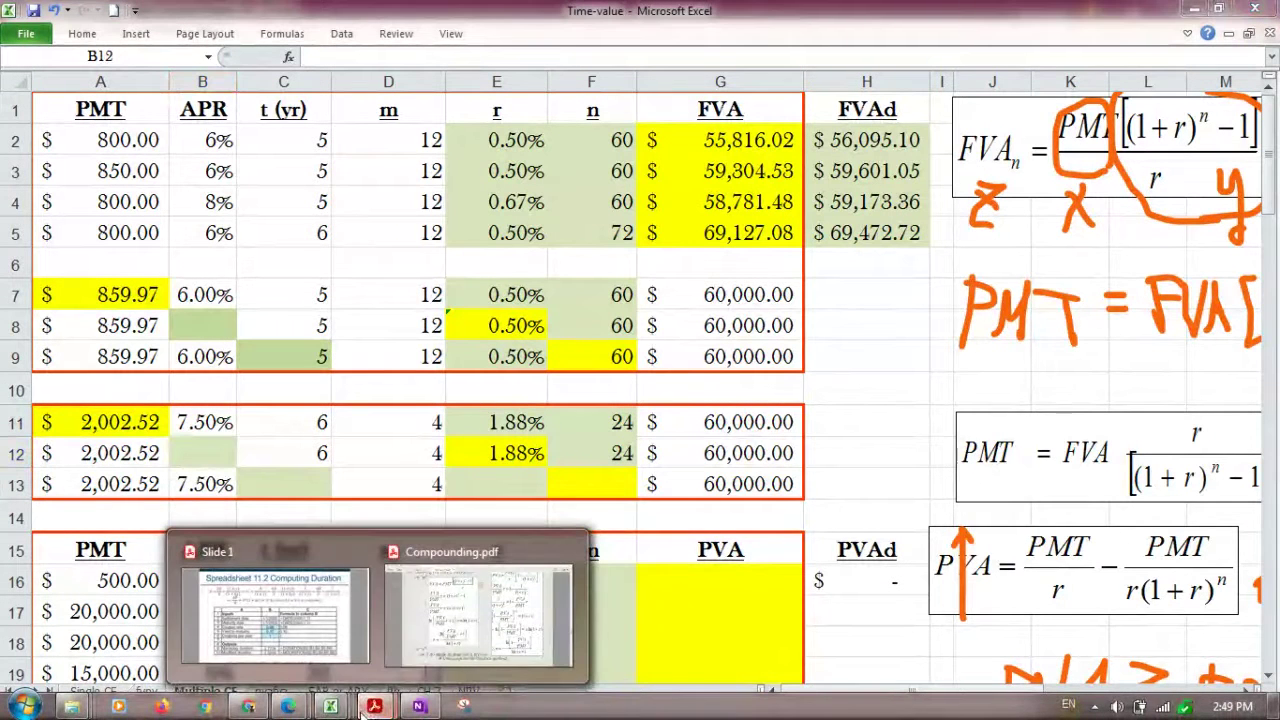
pyautogui.moveTo(287, 710)
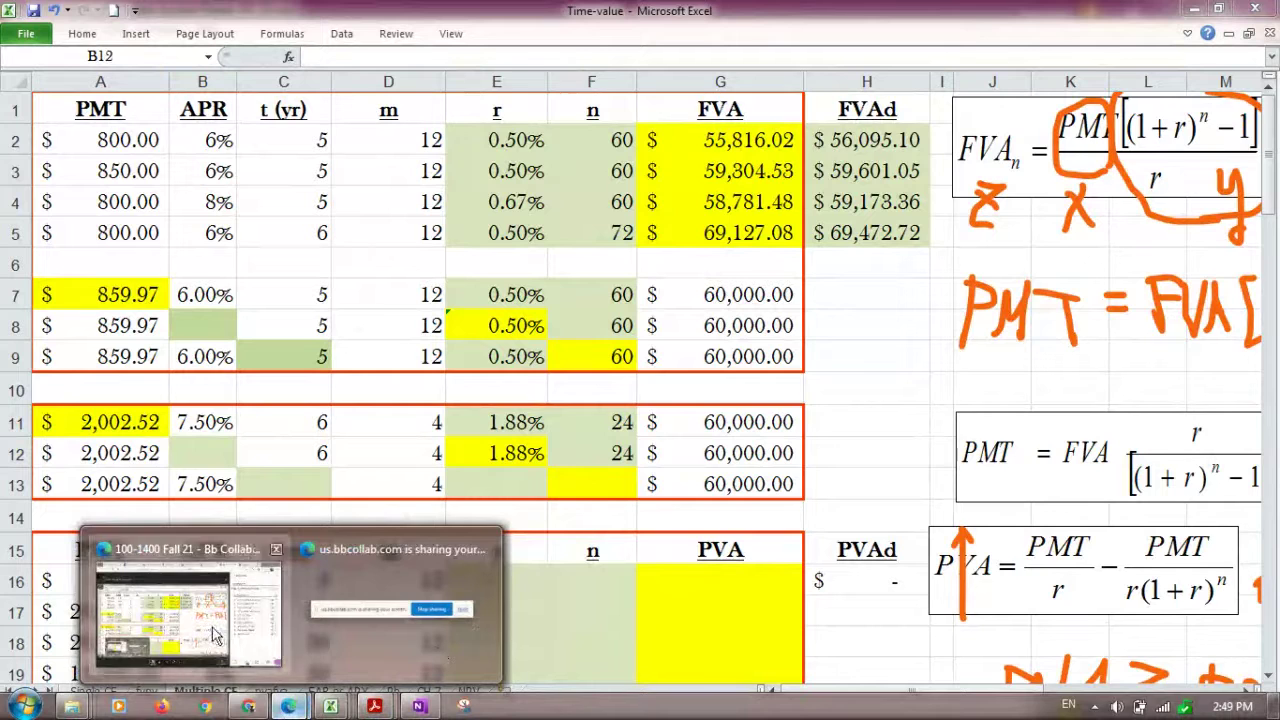
pyautogui.click(240, 612)
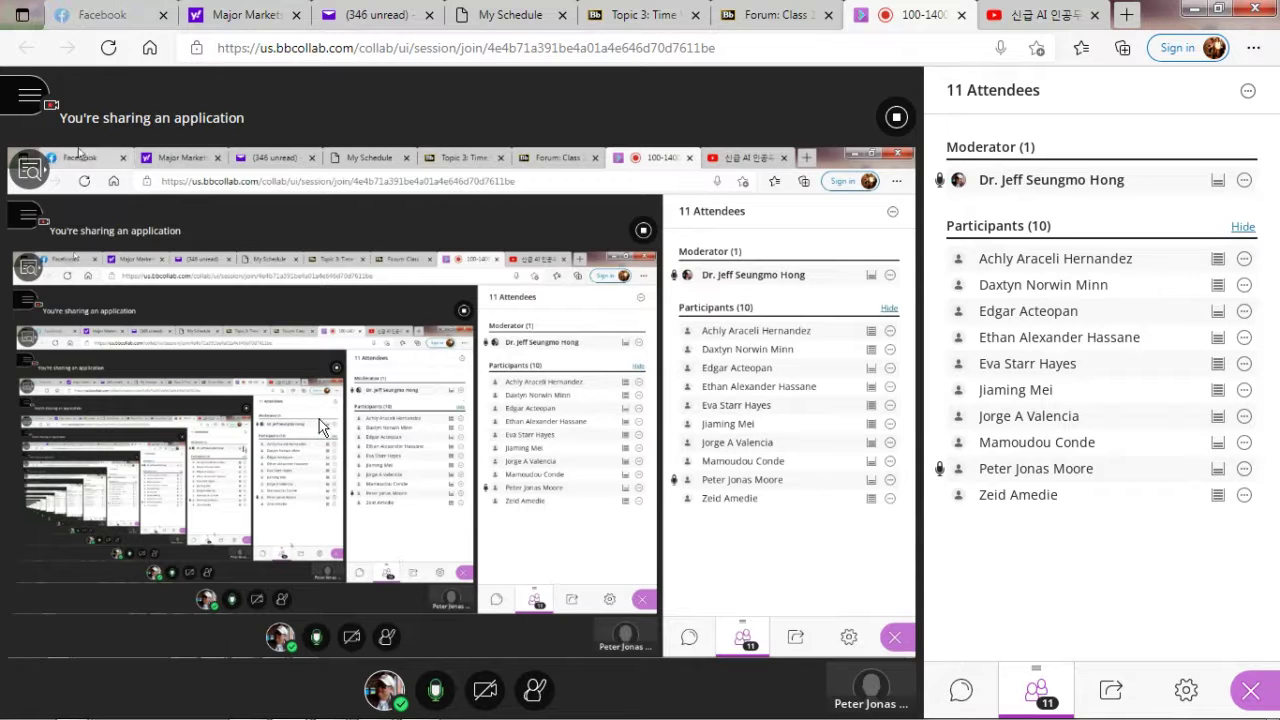
pyautogui.moveTo(1075, 715)
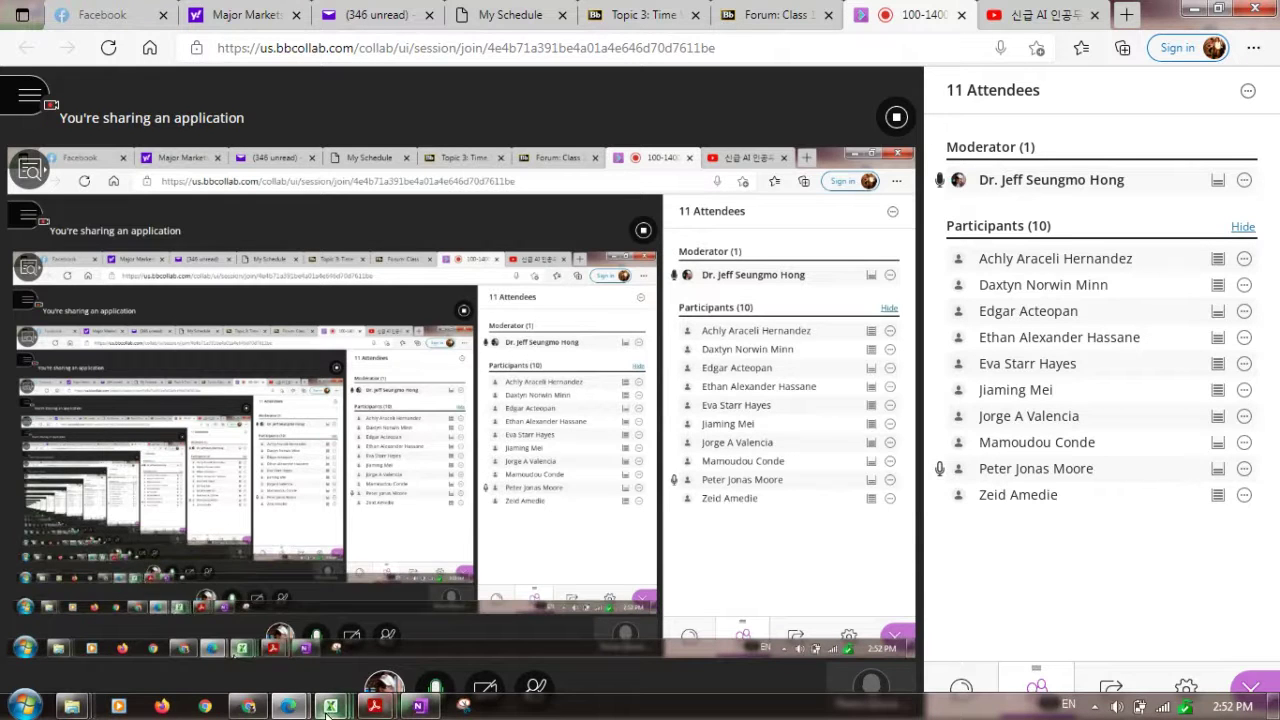
pyautogui.moveTo(330, 708)
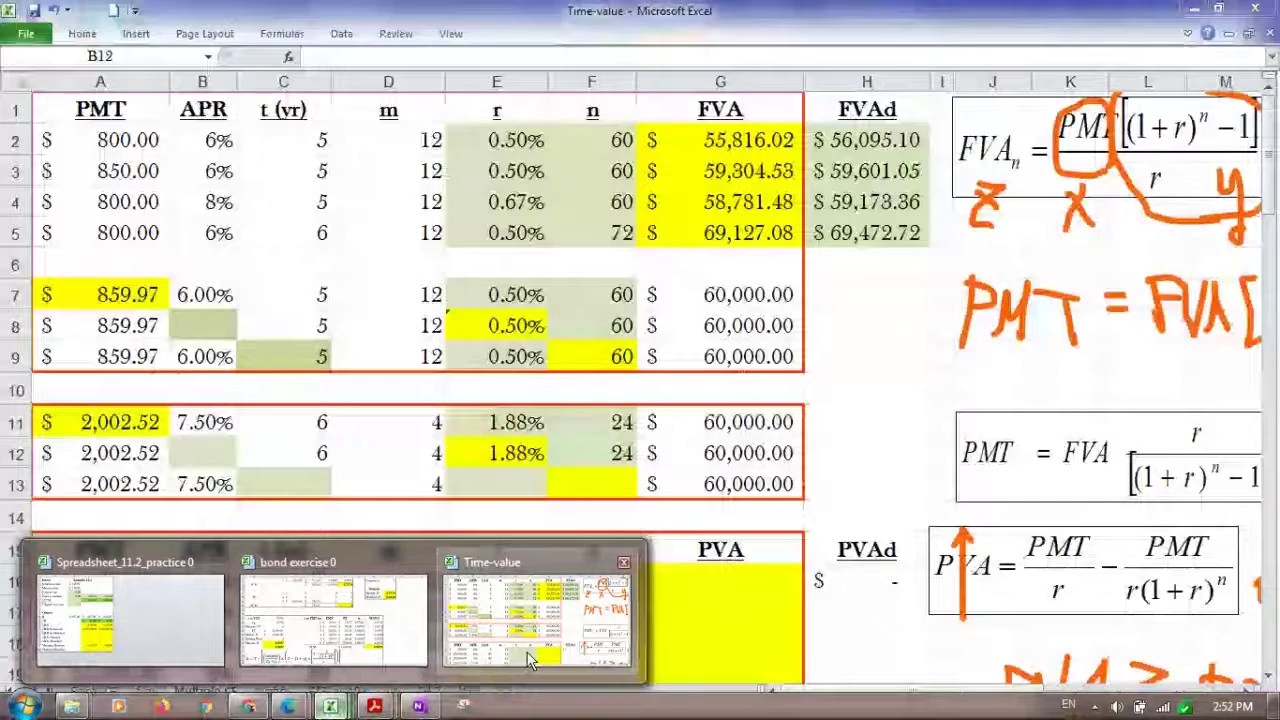
pyautogui.click(526, 672)
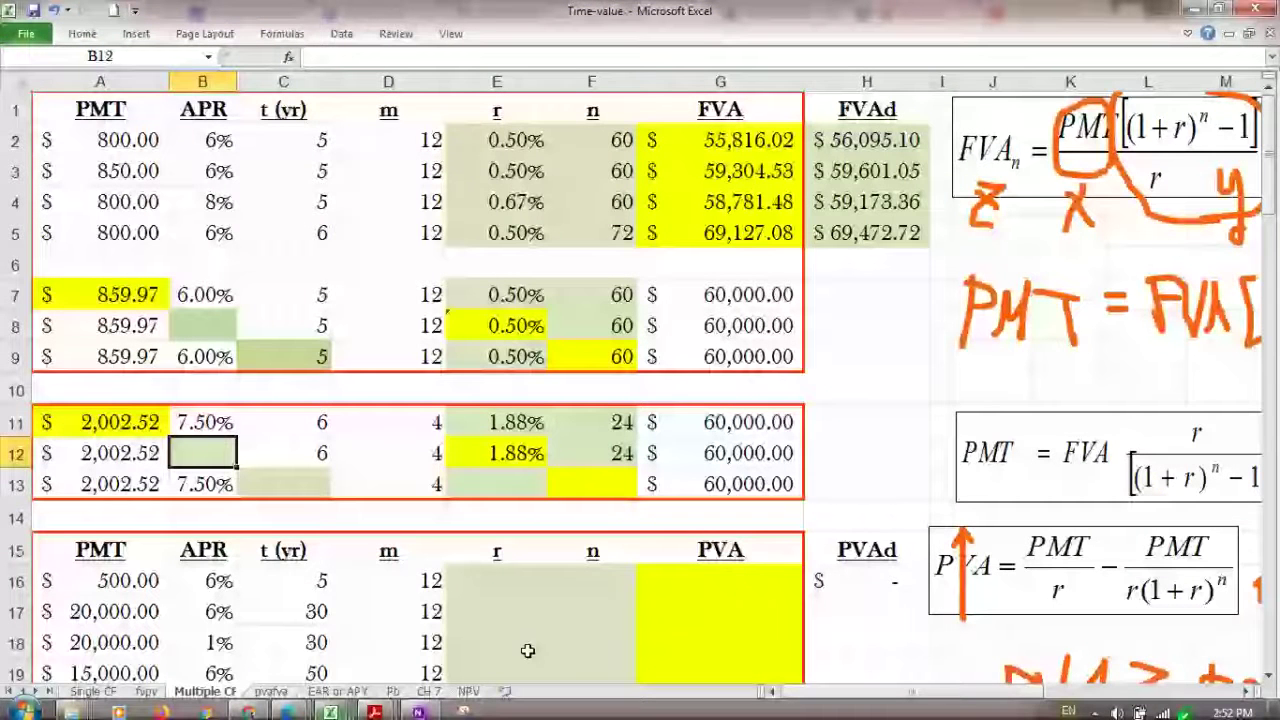
# - Clear the RATE formula from cell E12, leaving the cell open for a new entry
pyautogui.click(594, 452)
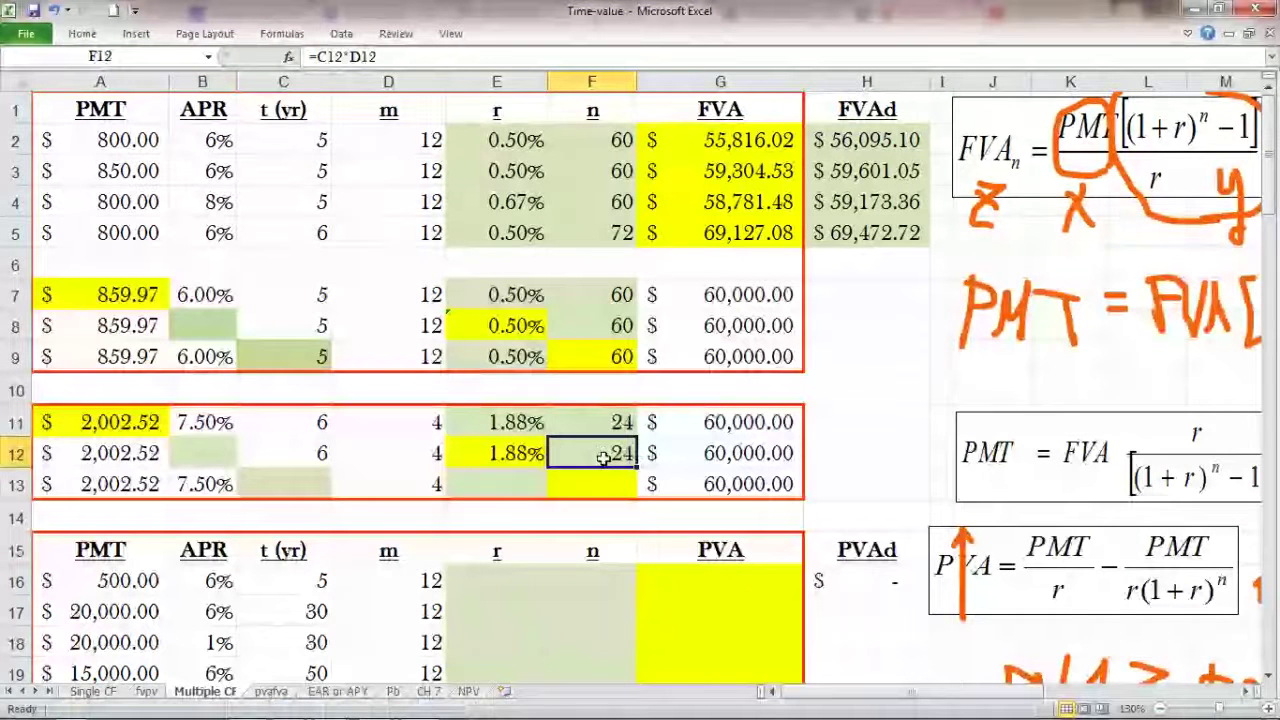
pyautogui.click(516, 452)
pyautogui.doubleClick(516, 452)
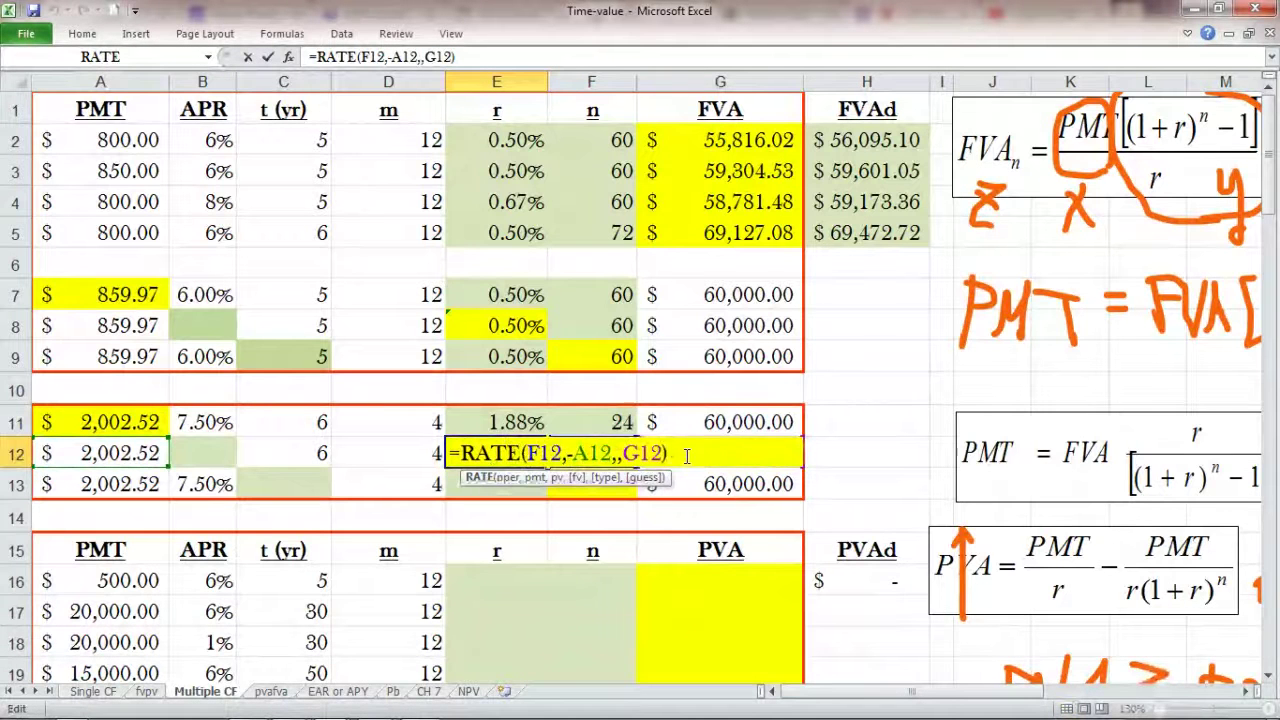
pyautogui.moveTo(666, 453); pyautogui.dragTo(443, 420)
pyautogui.press('Delete')
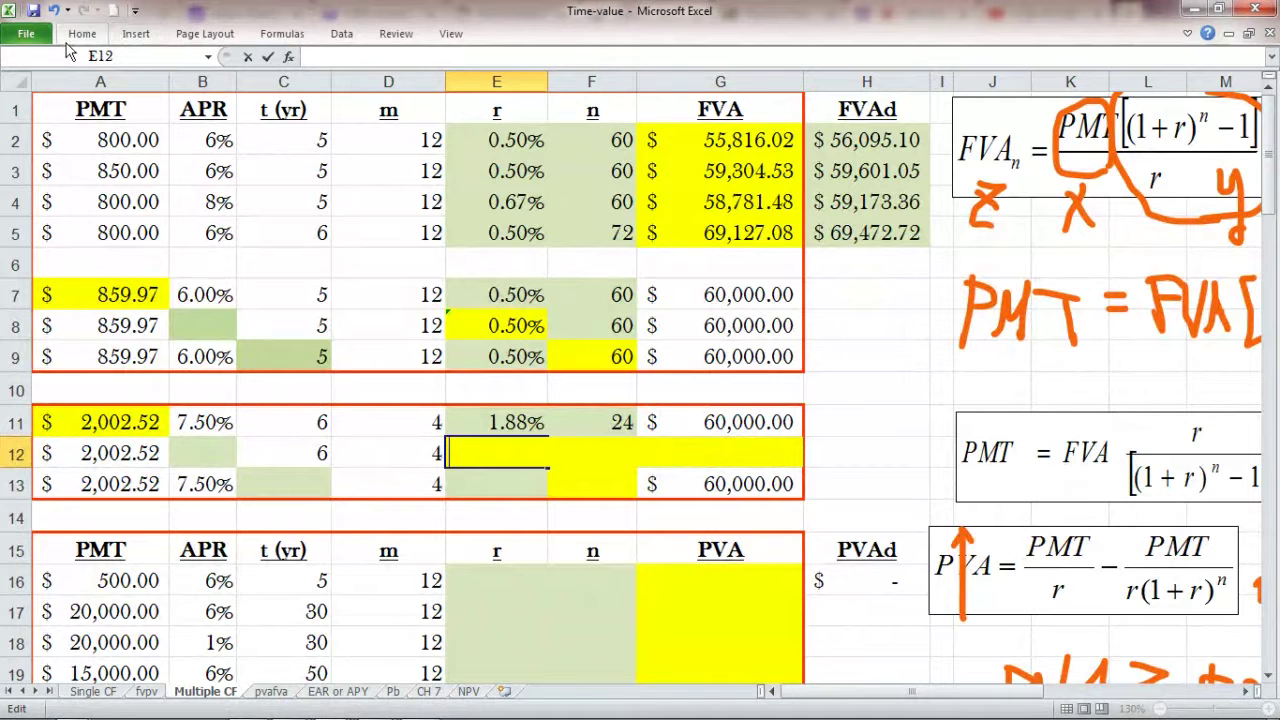
# - Insert the RATE function into E12 again, with F12 as its Nper argument
pyautogui.click(289, 57)
pyautogui.click(967, 326)
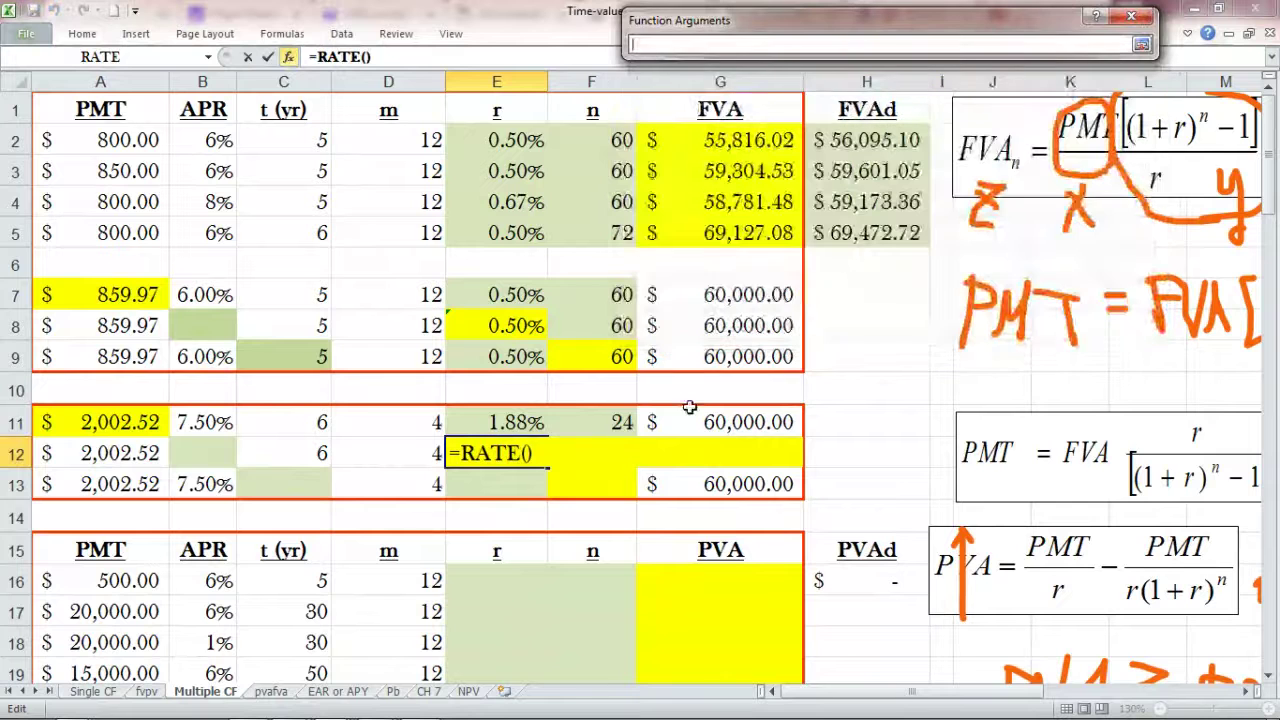
pyautogui.click(622, 453)
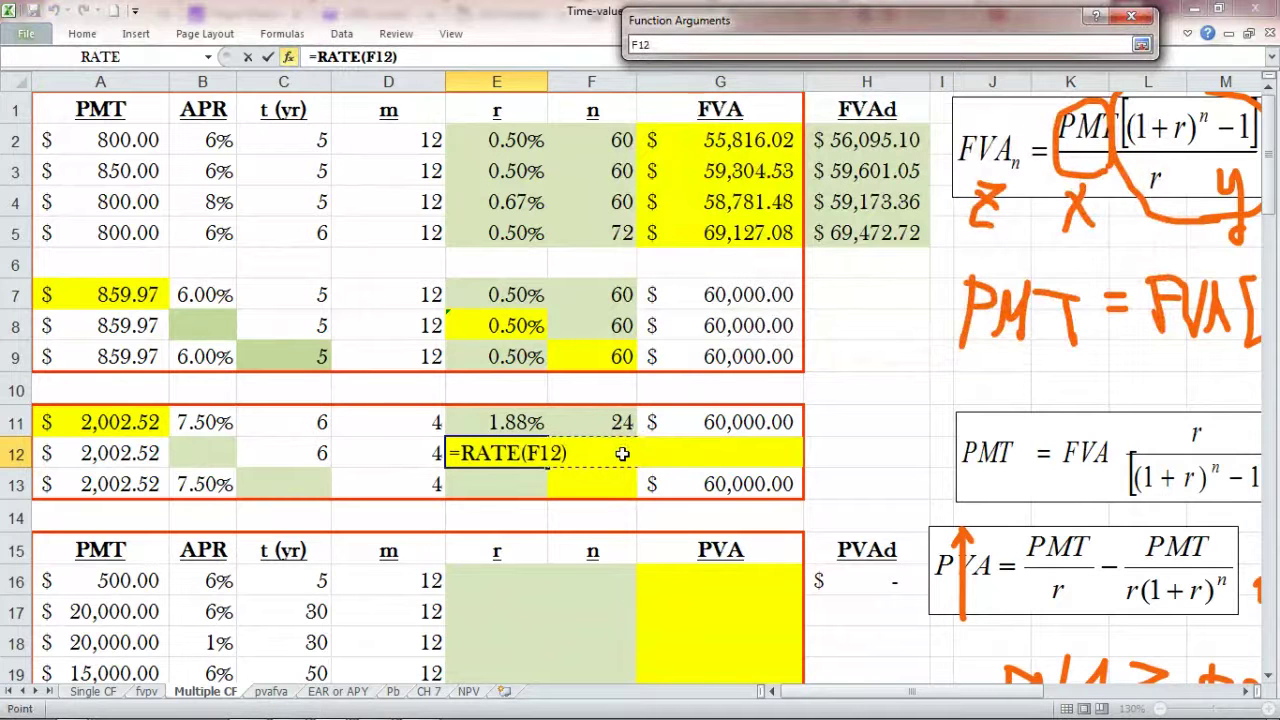
pyautogui.click(1150, 43)
# - Use the negated payment -A12 as the Pmt argument of the RATE function
pyautogui.click(493, 320)
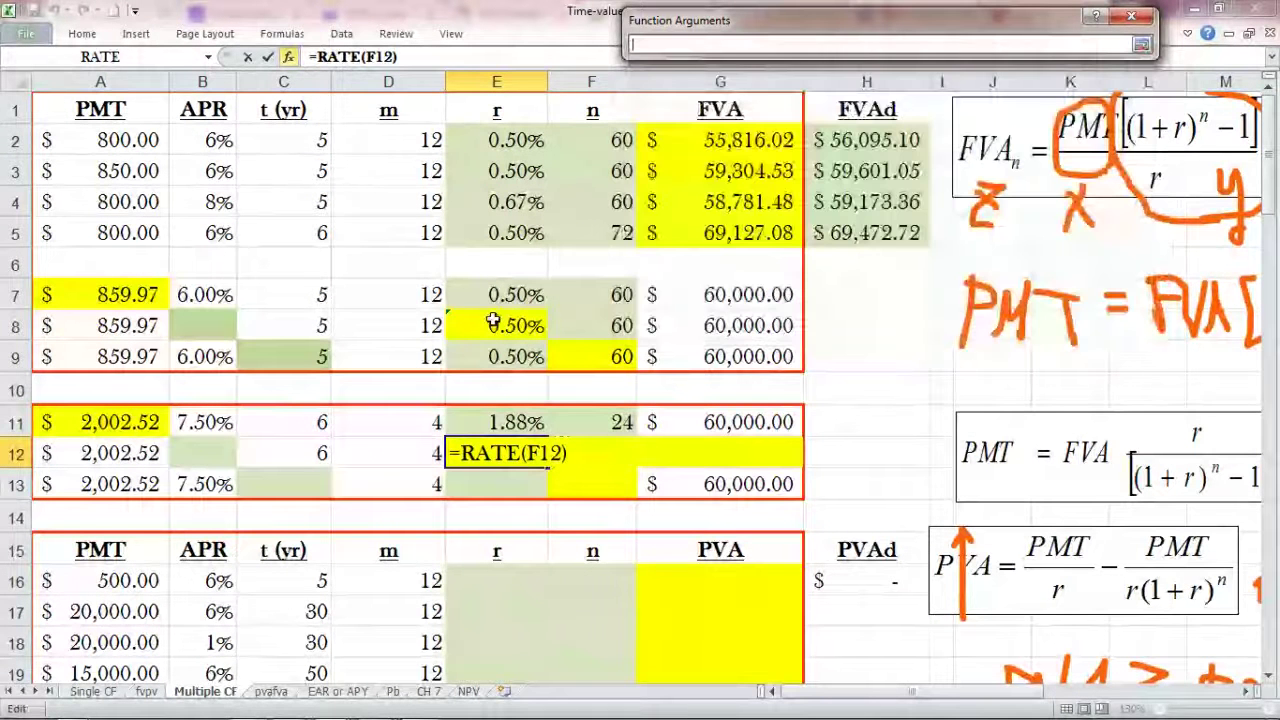
pyautogui.click(100, 455)
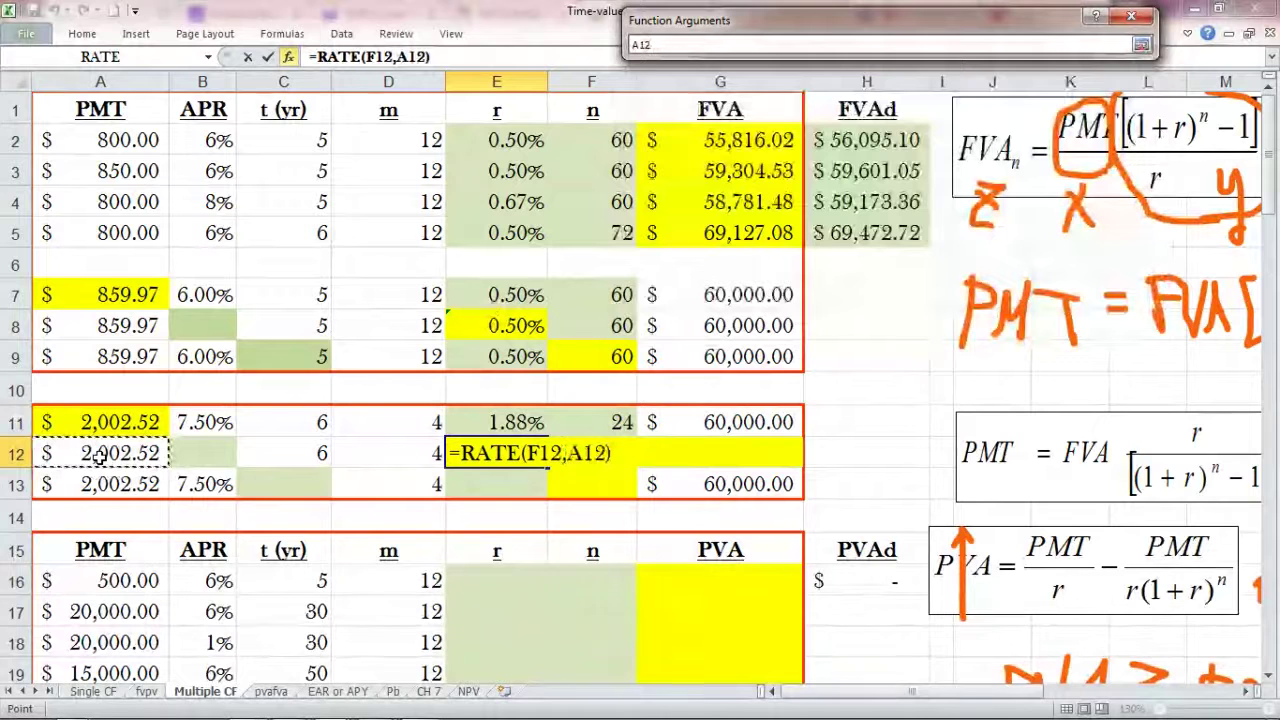
pyautogui.click(640, 44)
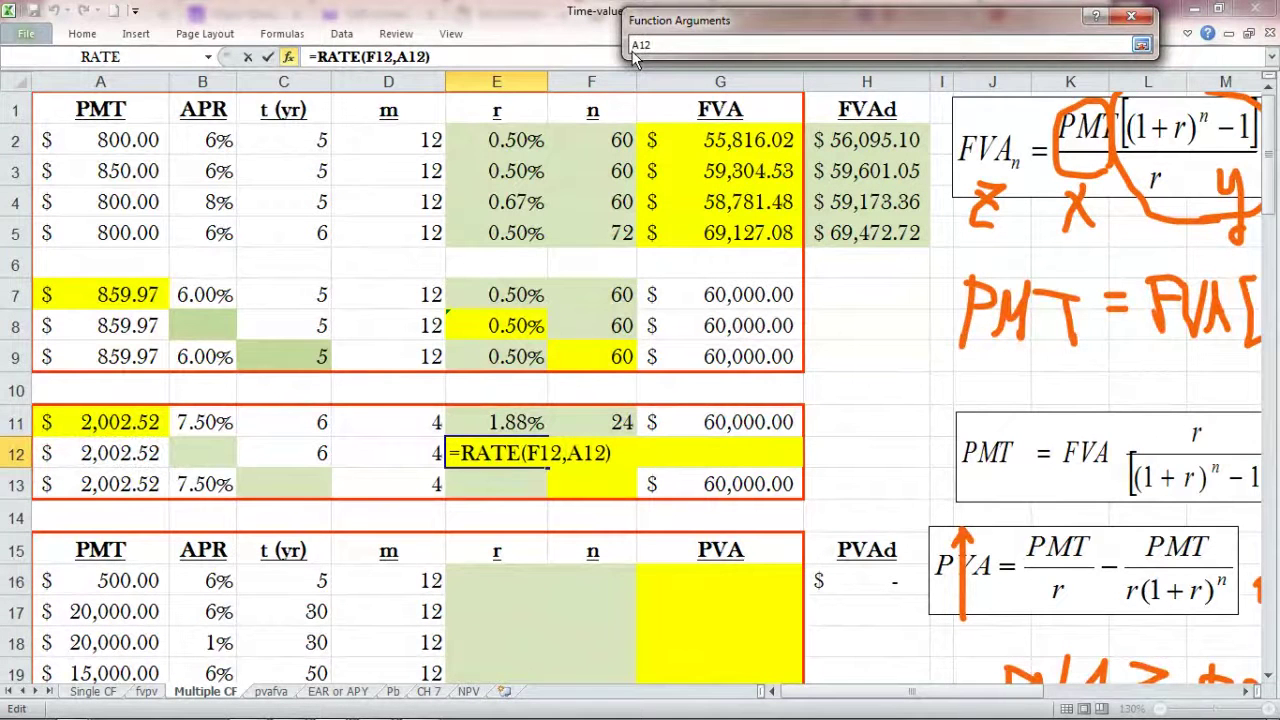
pyautogui.write('-')
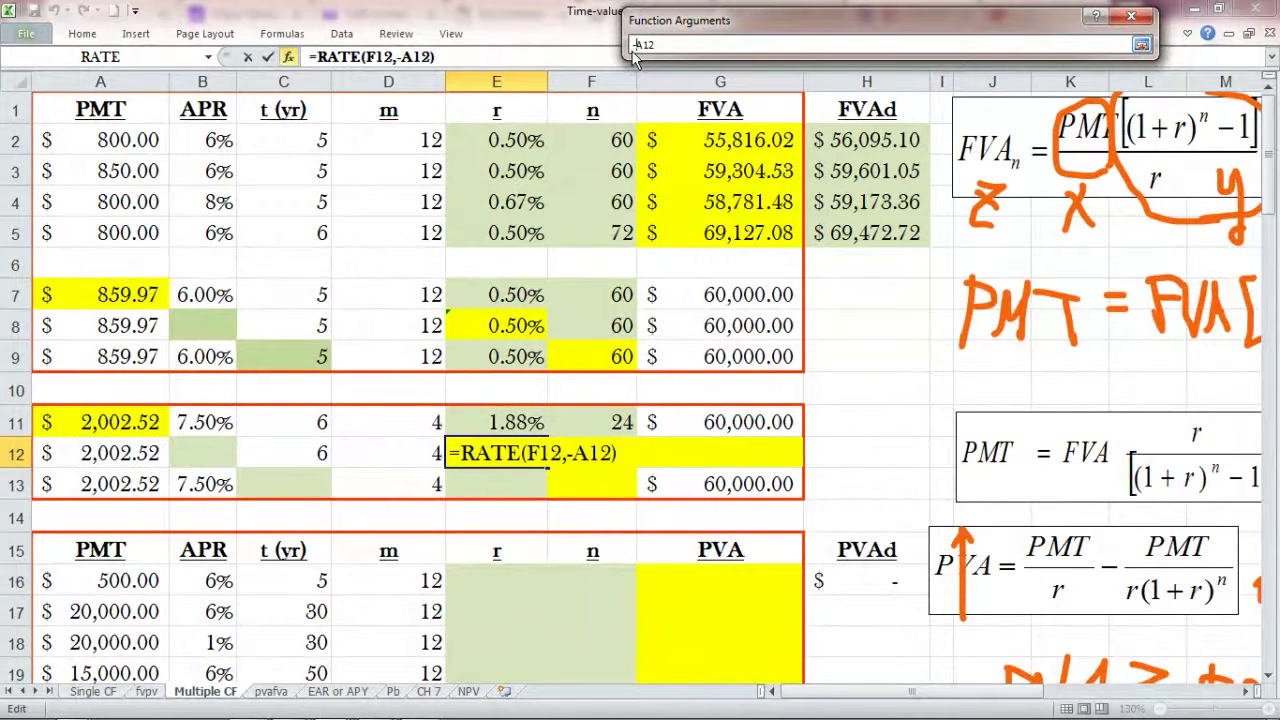
pyautogui.click(1141, 46)
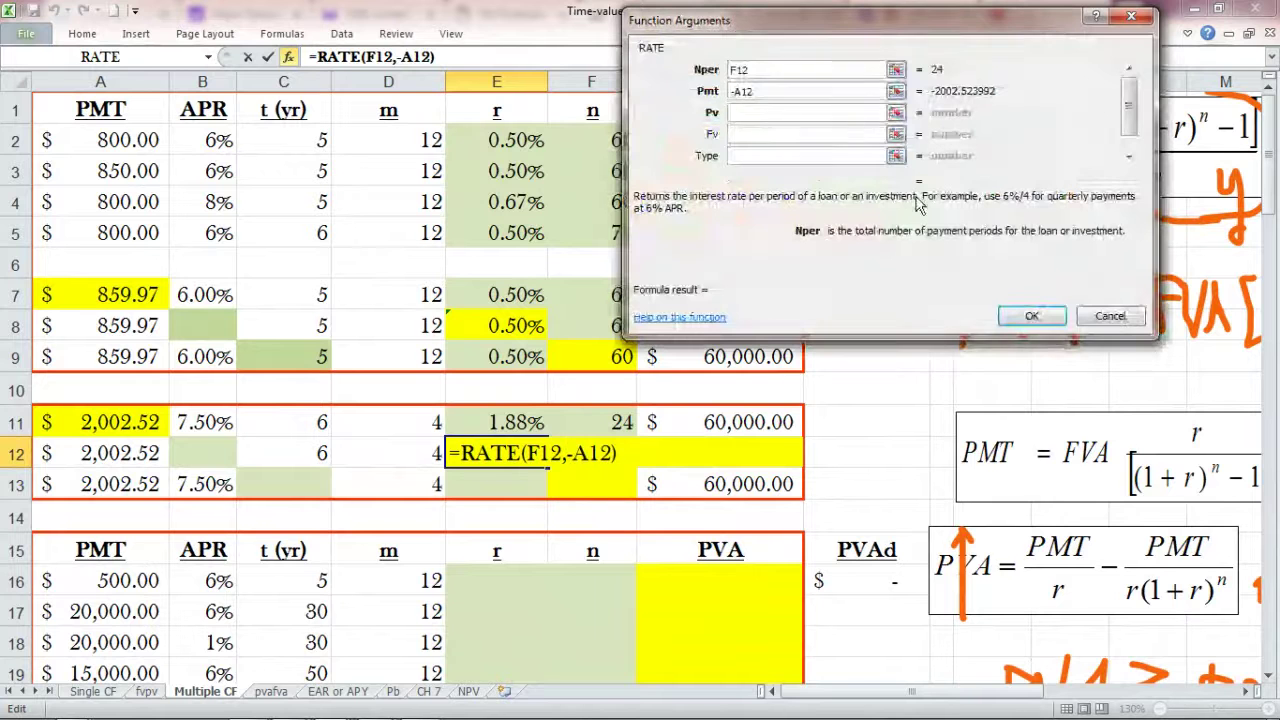
# - Set the Fv argument to G12, leave Pv, Type and Guess blank, and commit the rebuilt RATE formula
pyautogui.click(897, 133)
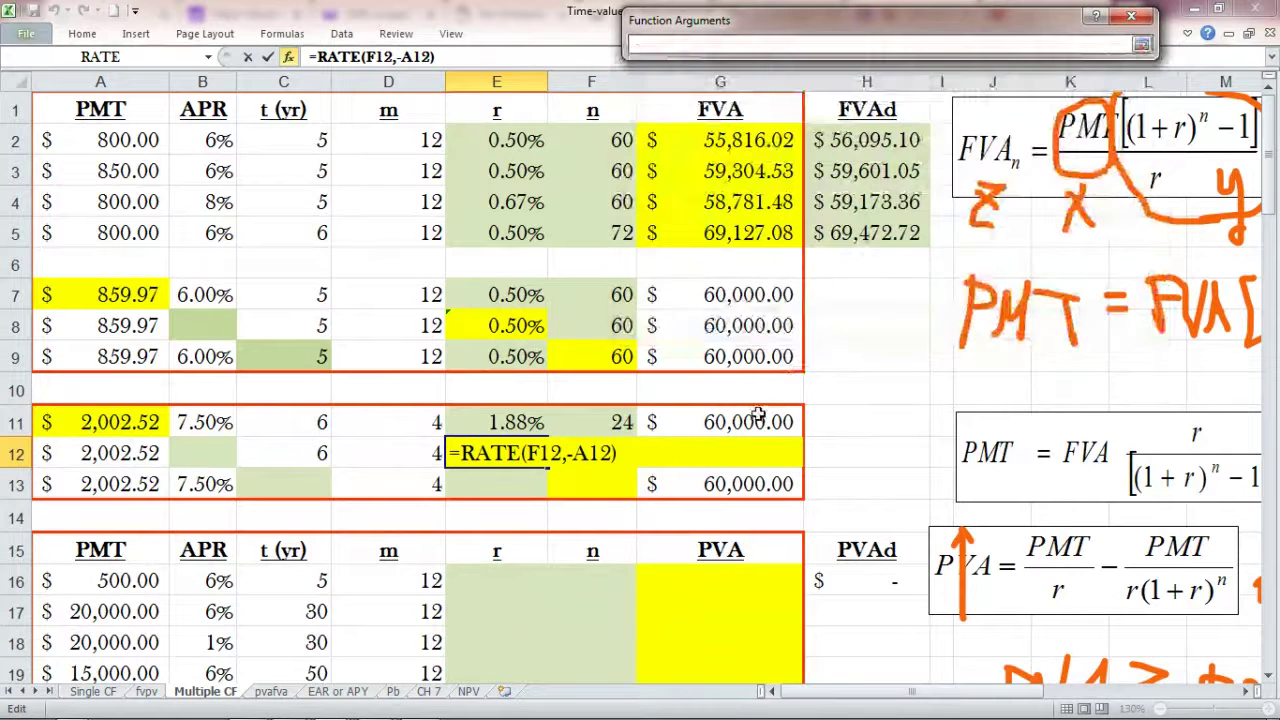
pyautogui.click(758, 455)
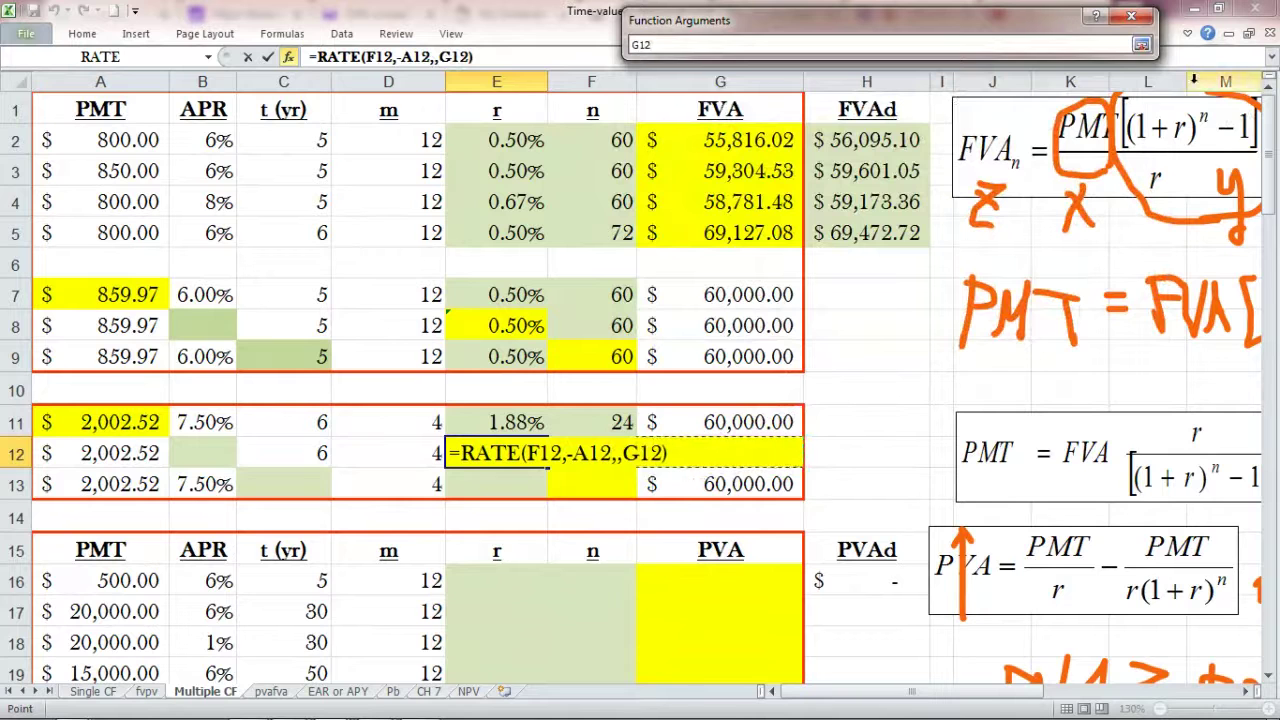
pyautogui.click(1141, 46)
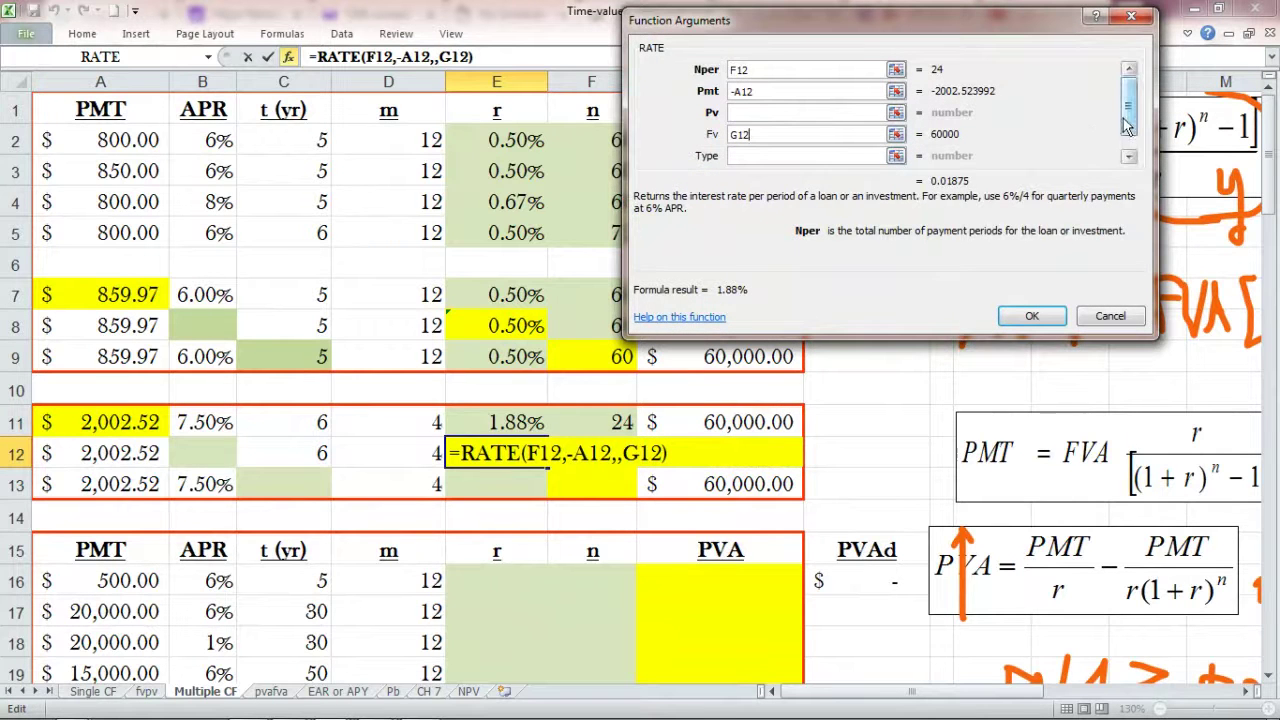
pyautogui.press('Tab')
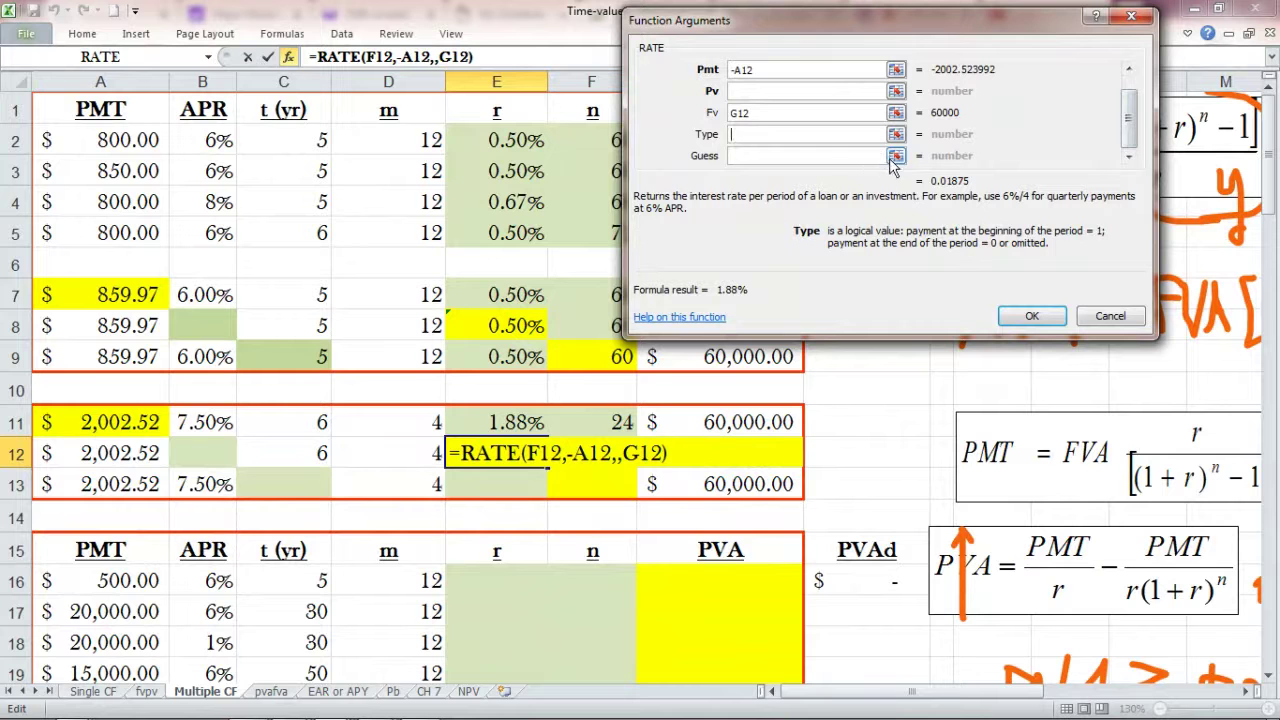
pyautogui.click(831, 158)
pyautogui.click(793, 134)
pyautogui.click(1027, 330)
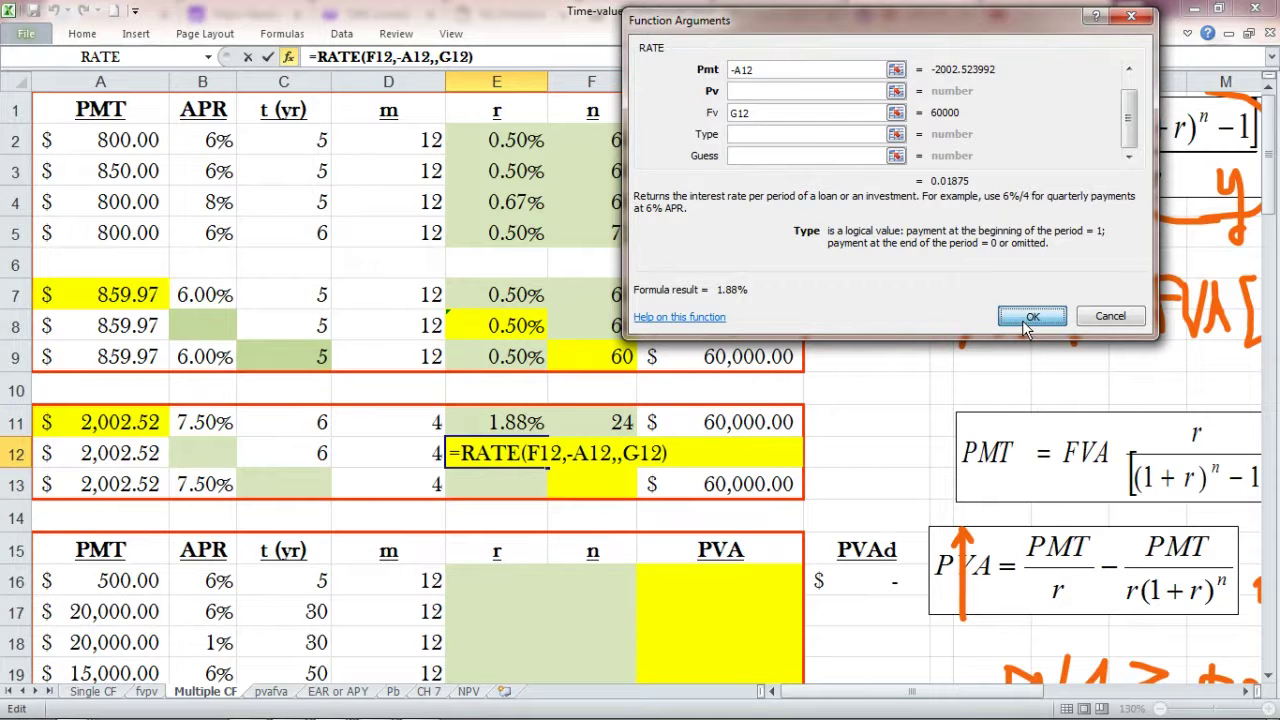
# - Switch to Compounding.pdf in Acrobat Reader and review the annuity pages backwards from page 11 to page 8
pyautogui.moveTo(420, 710)
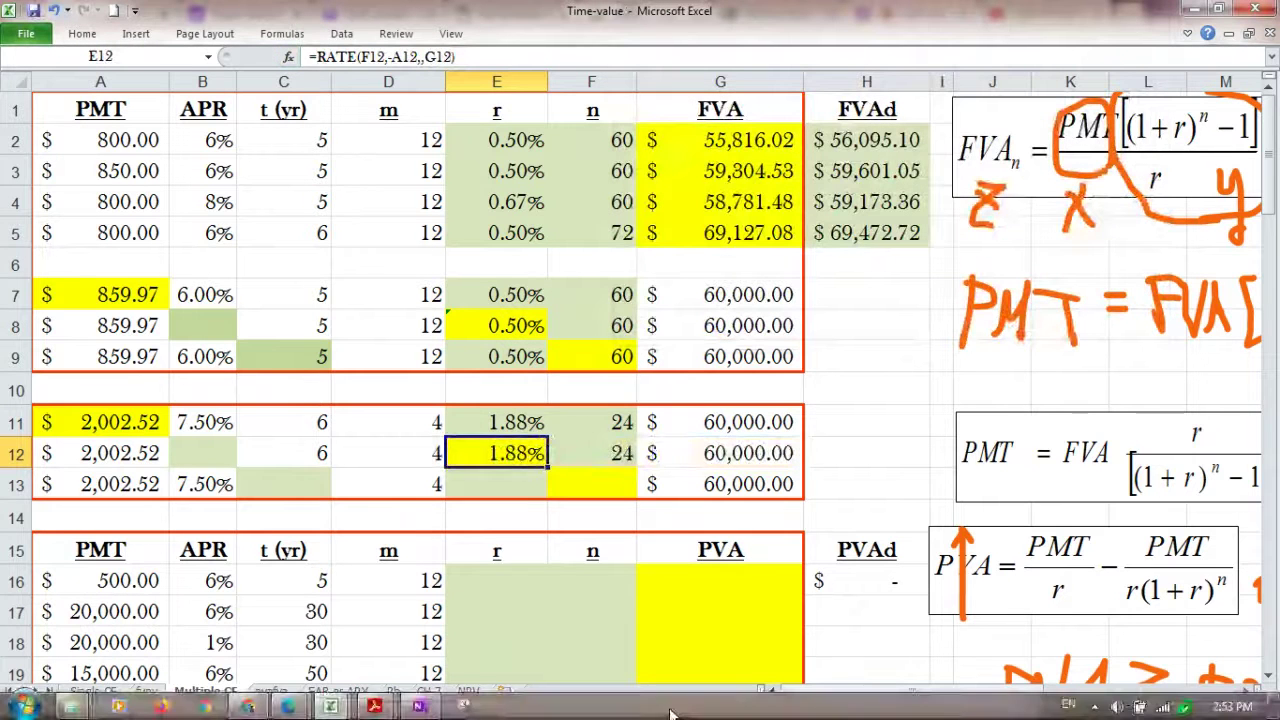
pyautogui.moveTo(376, 702)
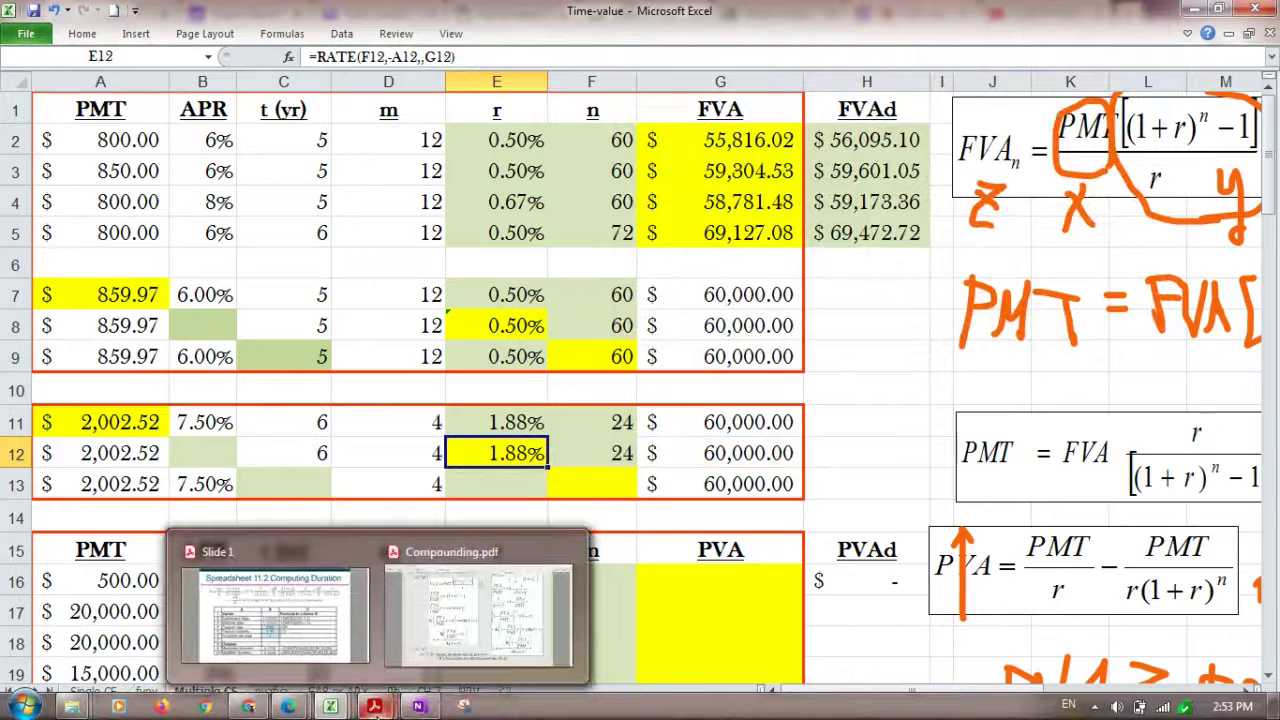
pyautogui.click(489, 623)
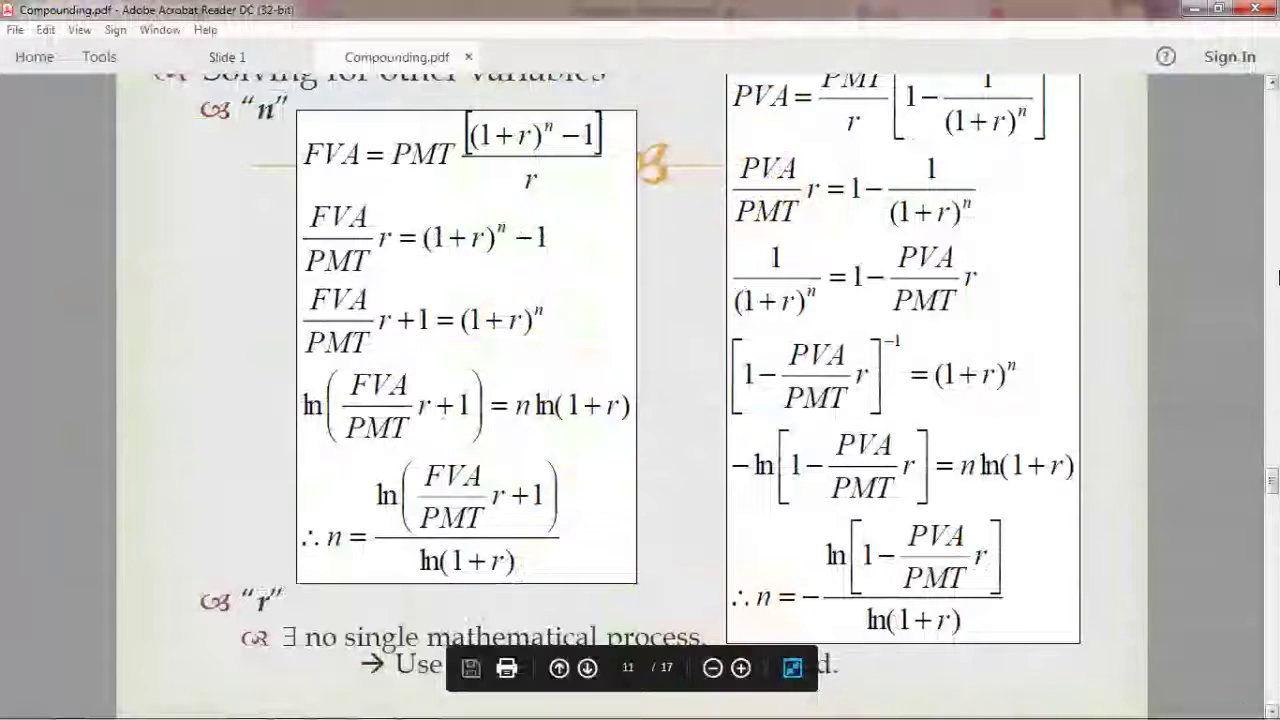
pyautogui.scroll(5, 1276, 188)
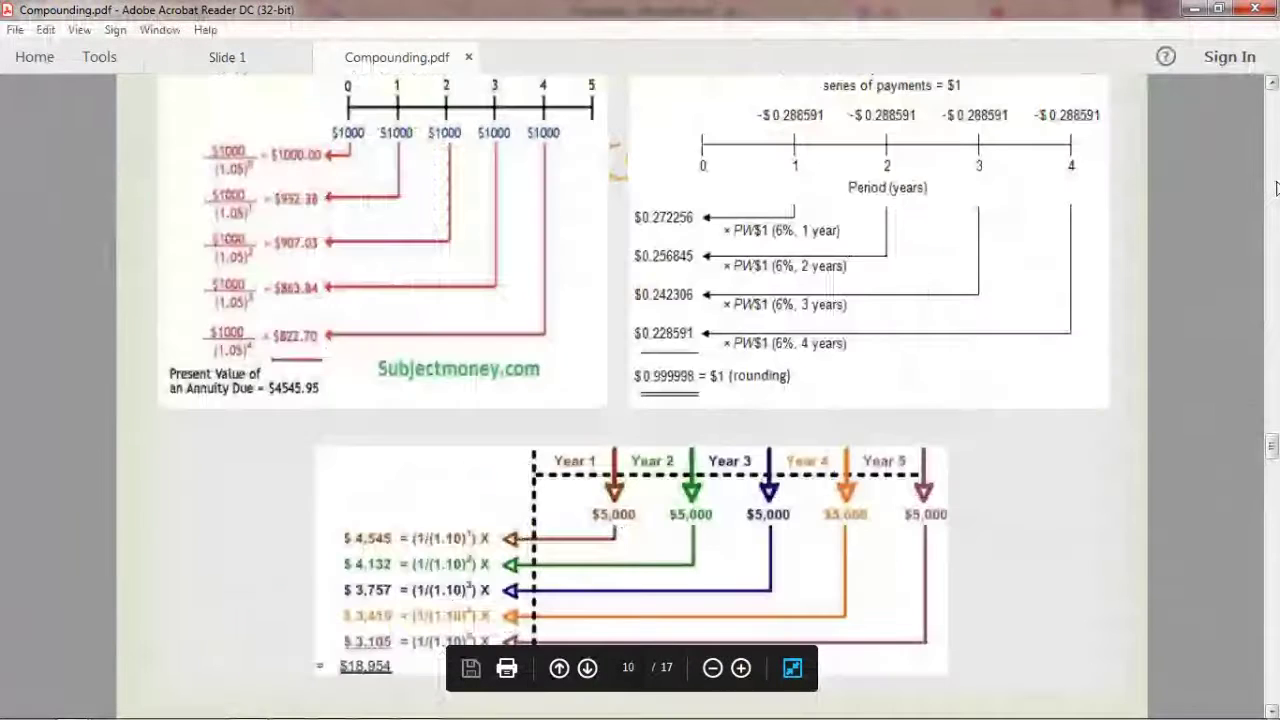
pyautogui.scroll(5, 1276, 188)
pyautogui.scroll(5, 1276, 188)
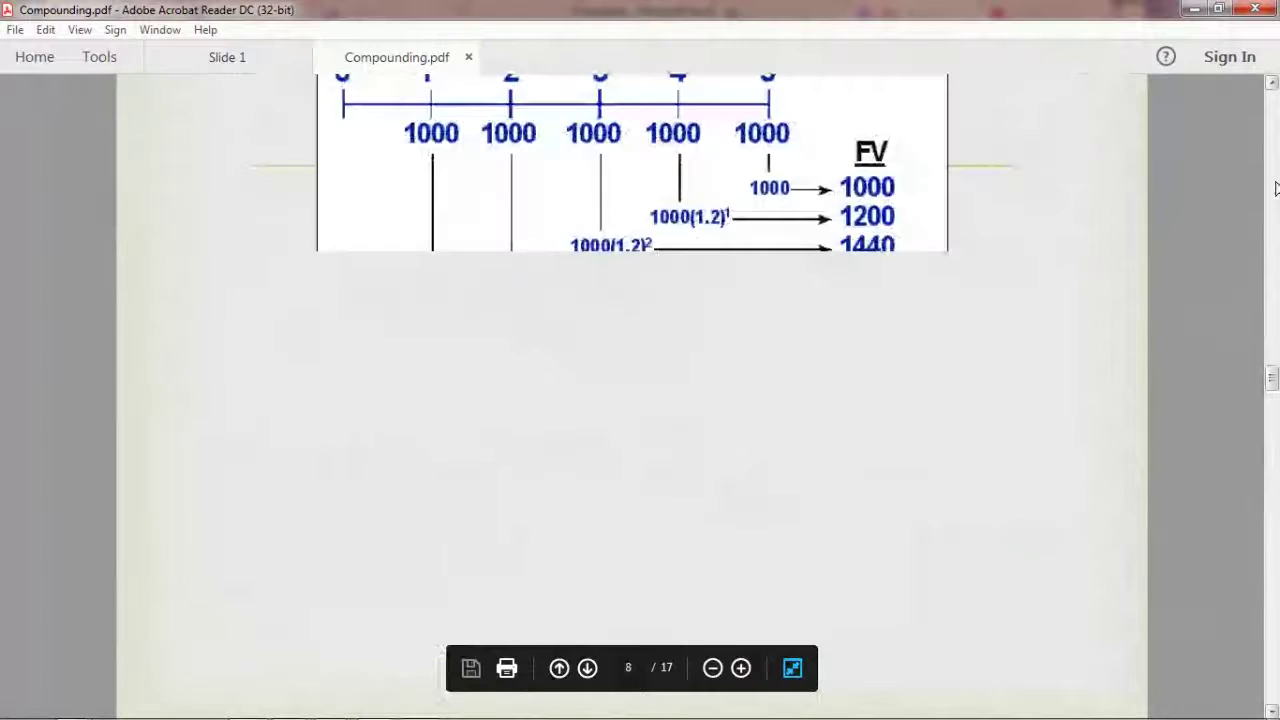
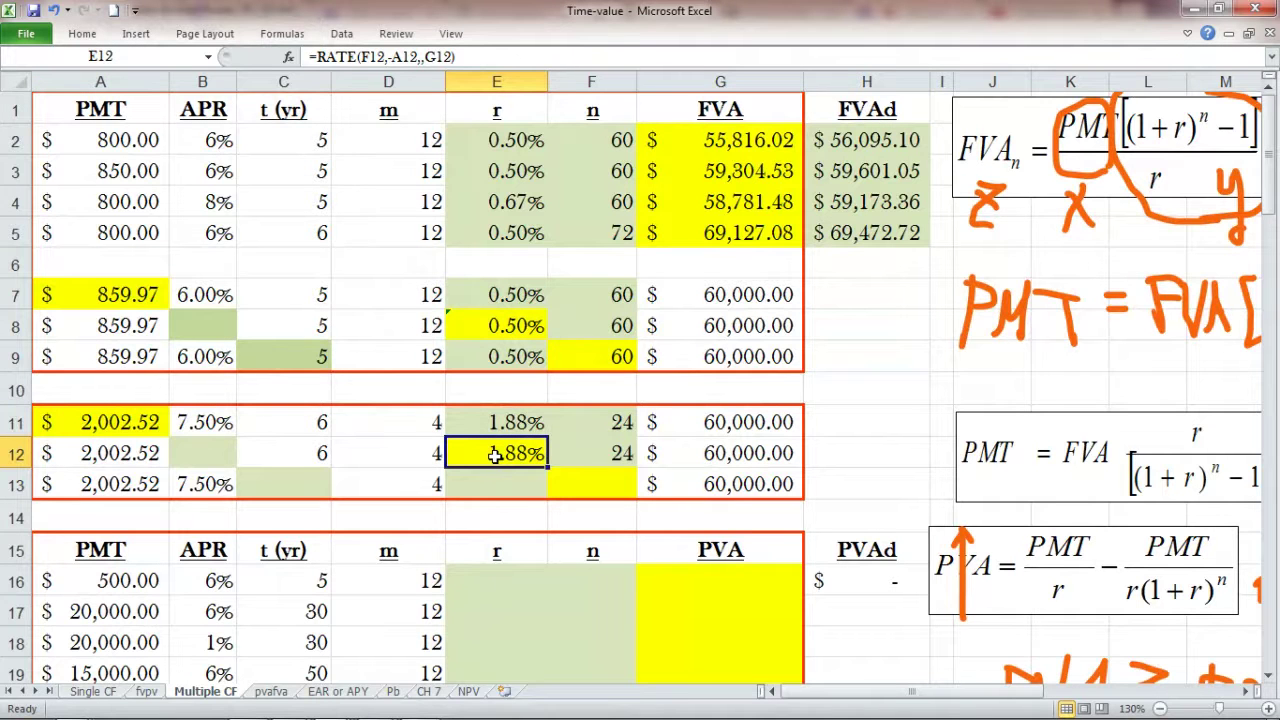
# - Examine the Type argument of a fresh RATE function in the cleared E12, cancelling it and restoring the deleted formula
pyautogui.press('Delete')
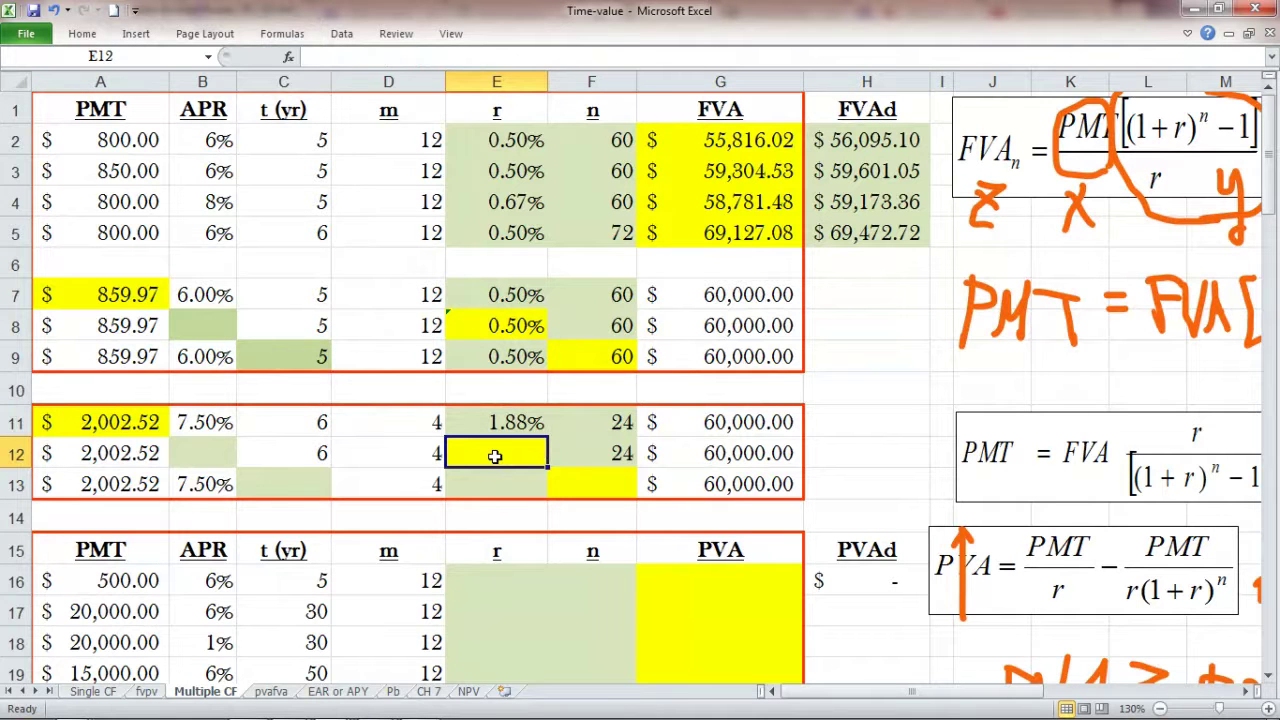
pyautogui.click(288, 57)
pyautogui.click(970, 326)
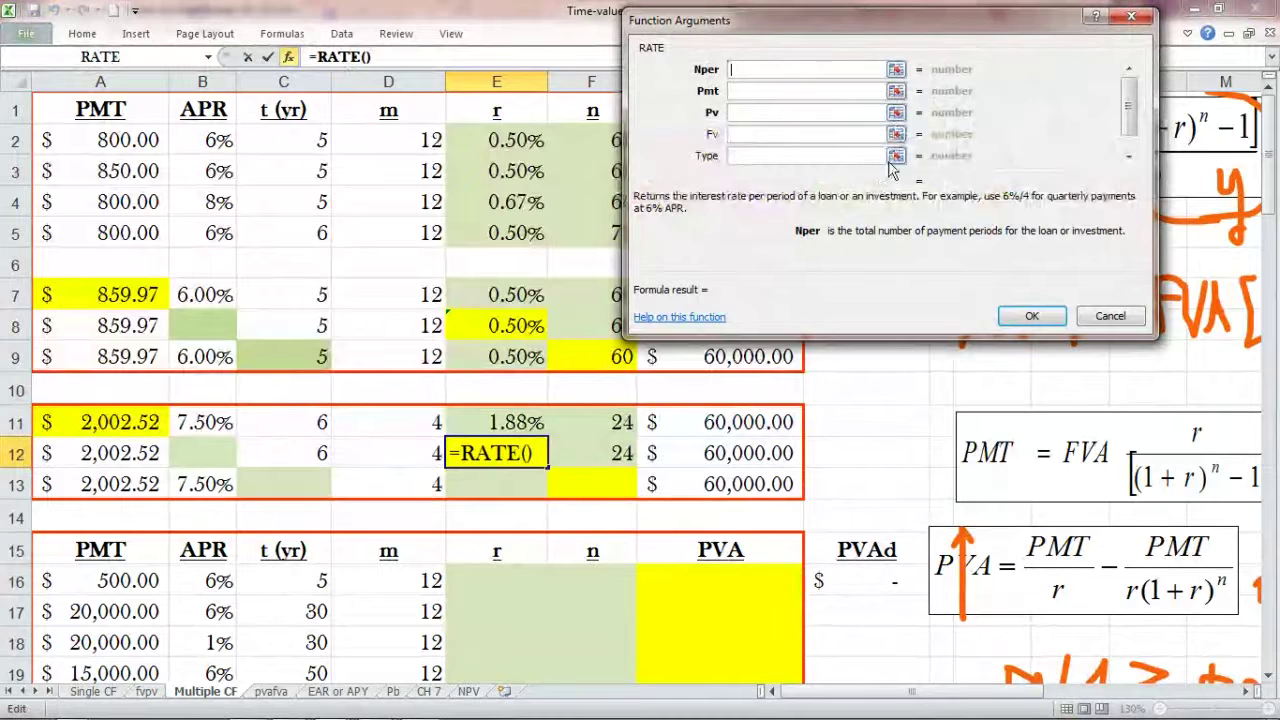
pyautogui.click(769, 157)
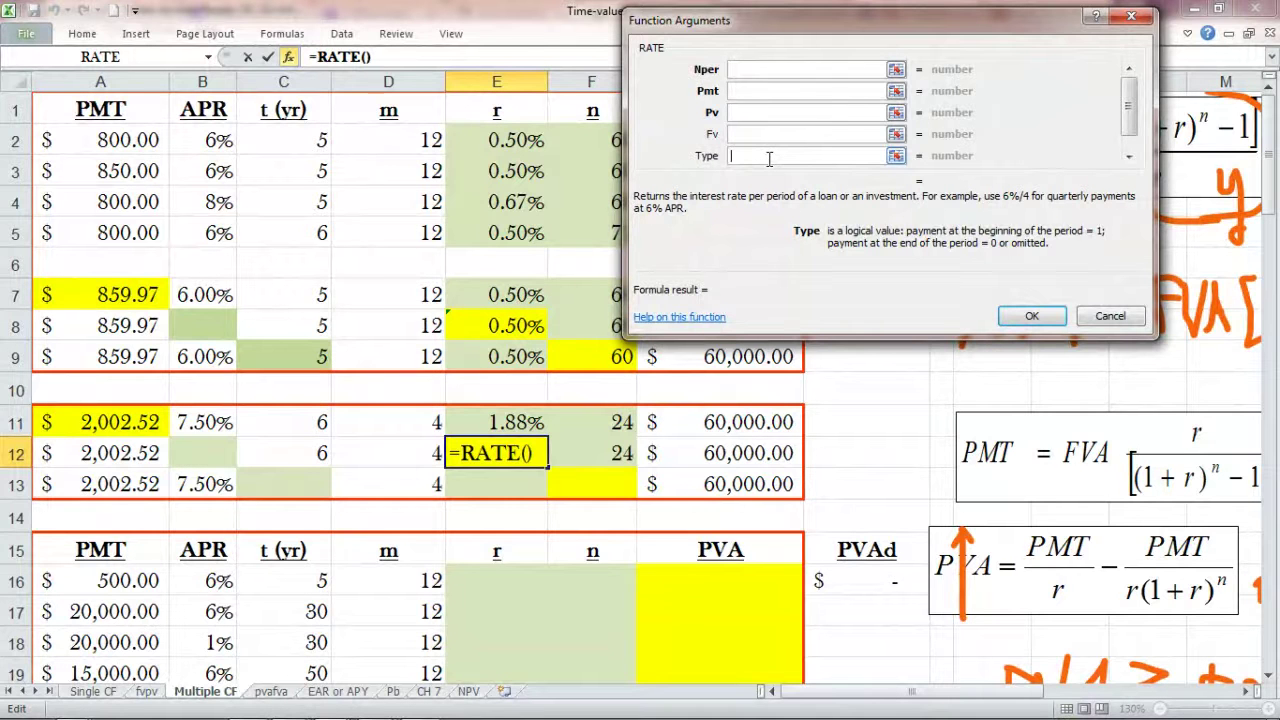
pyautogui.click(1110, 318)
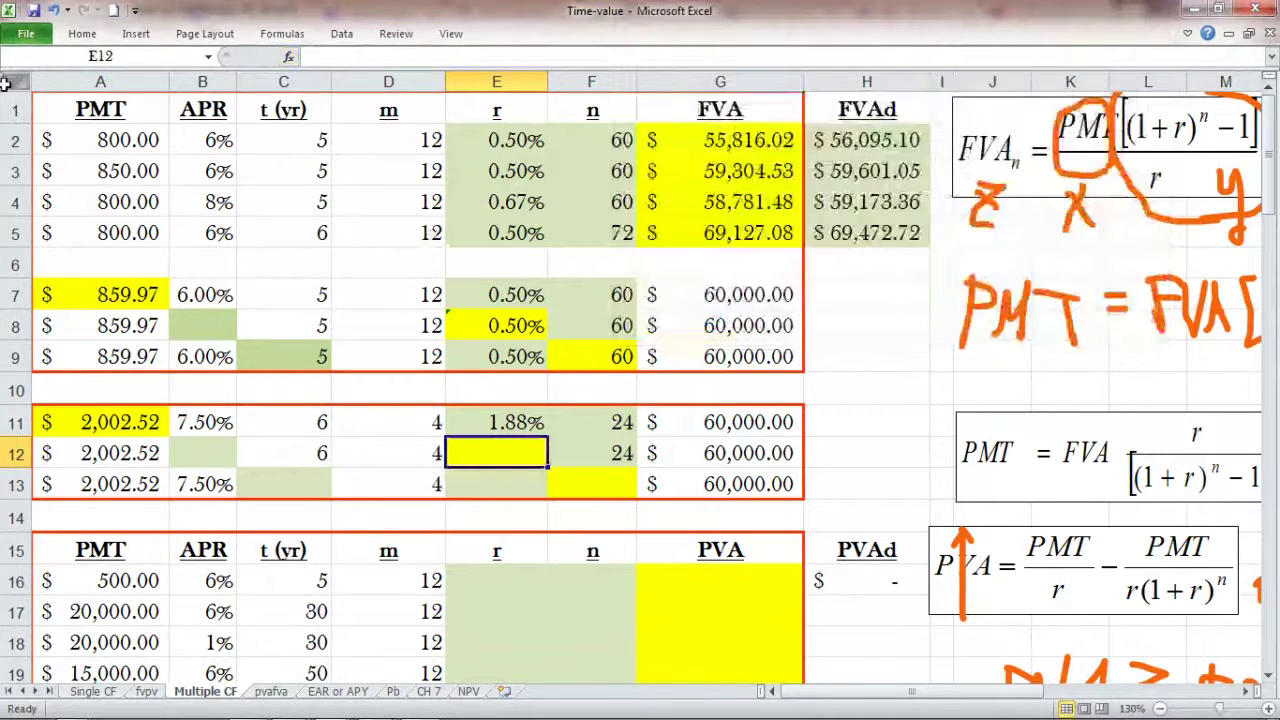
pyautogui.click(54, 12)
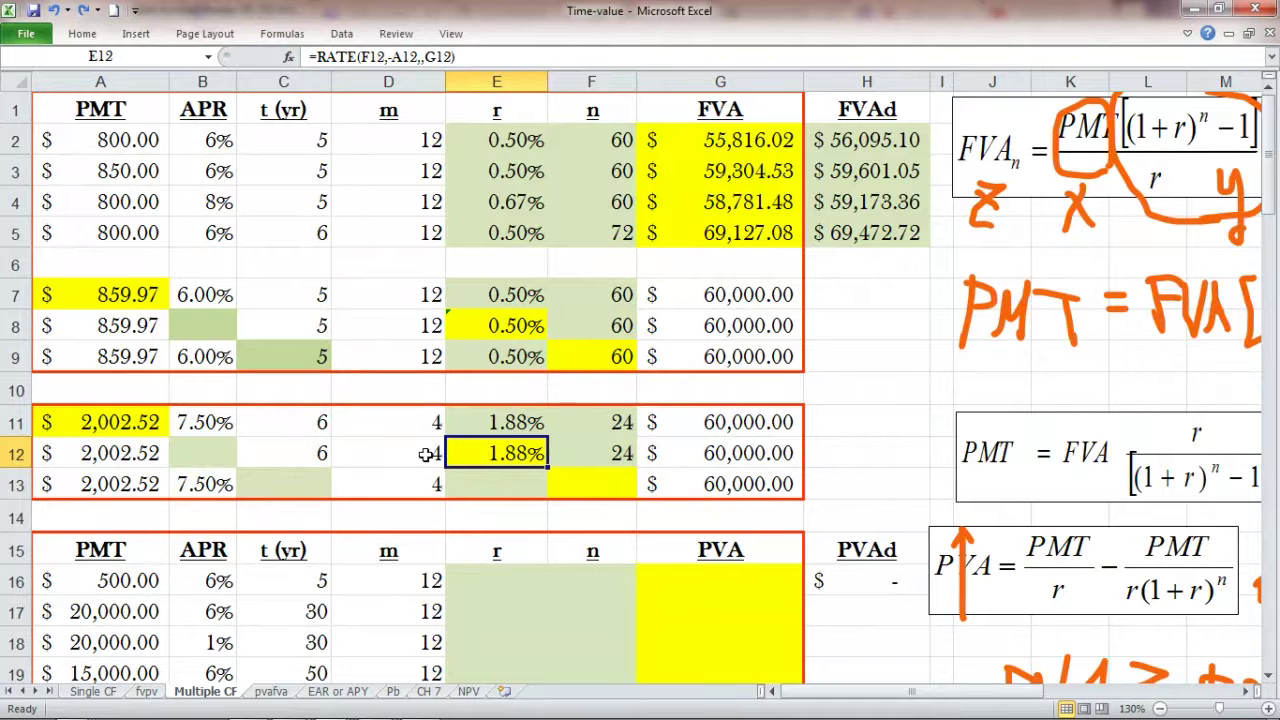
# - Begin the formula for n in F13 with =ln(G13/A13*E13
pyautogui.click(595, 485)
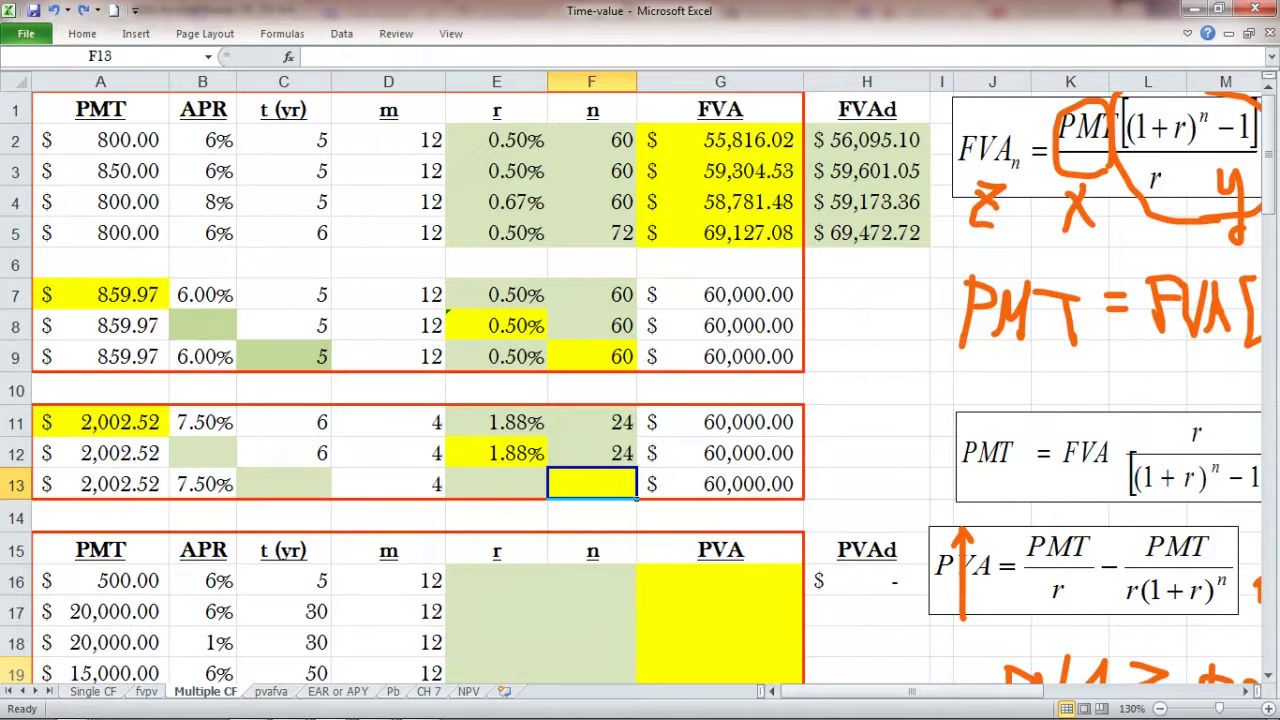
pyautogui.write('=')
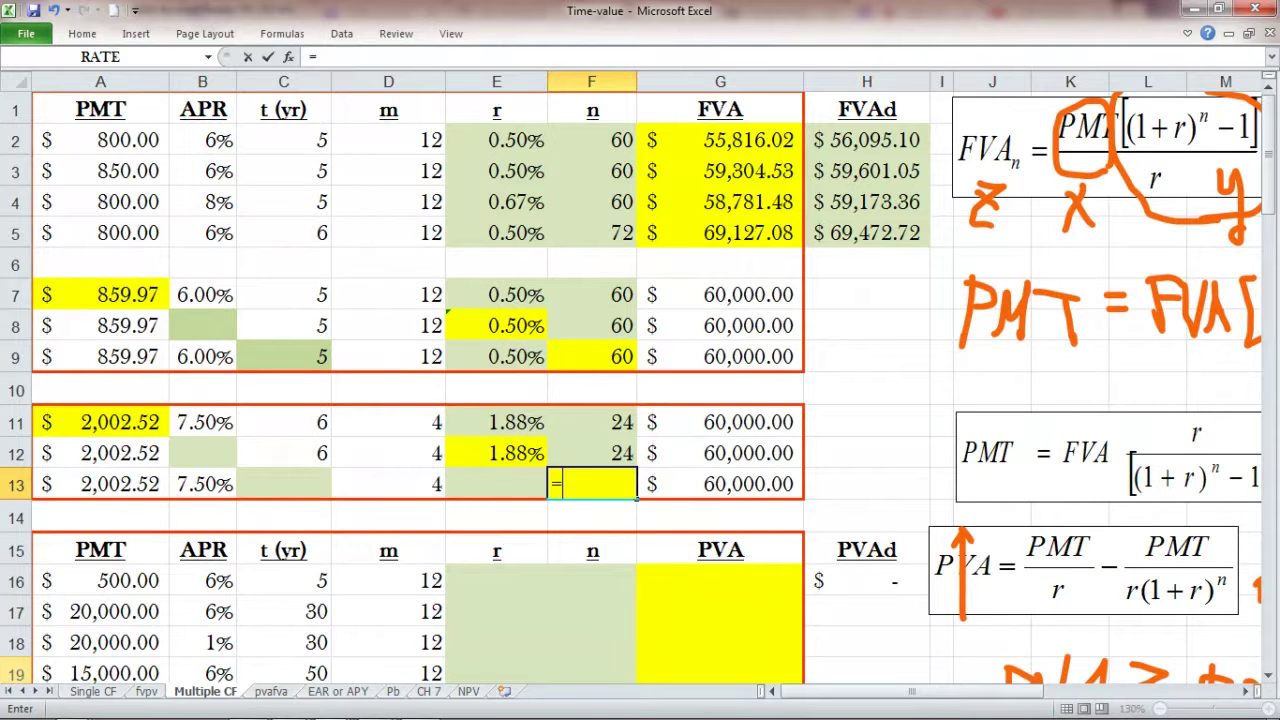
pyautogui.write('ln')
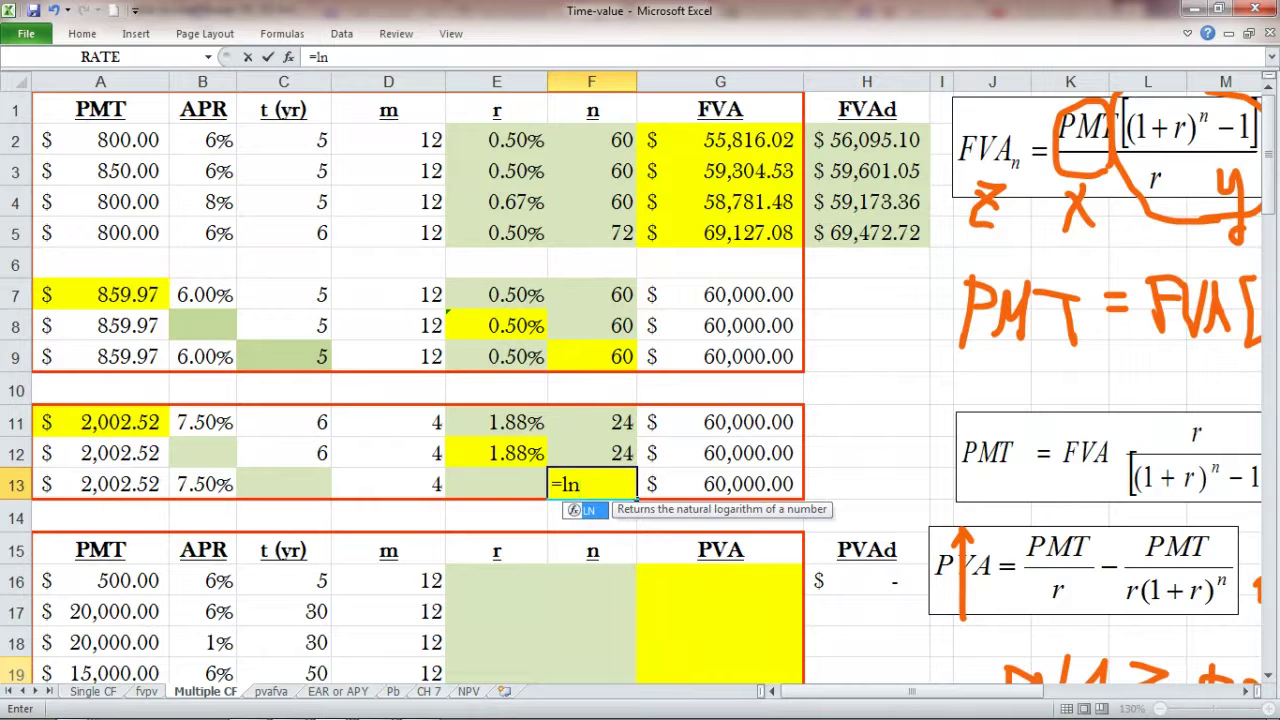
pyautogui.write('(')
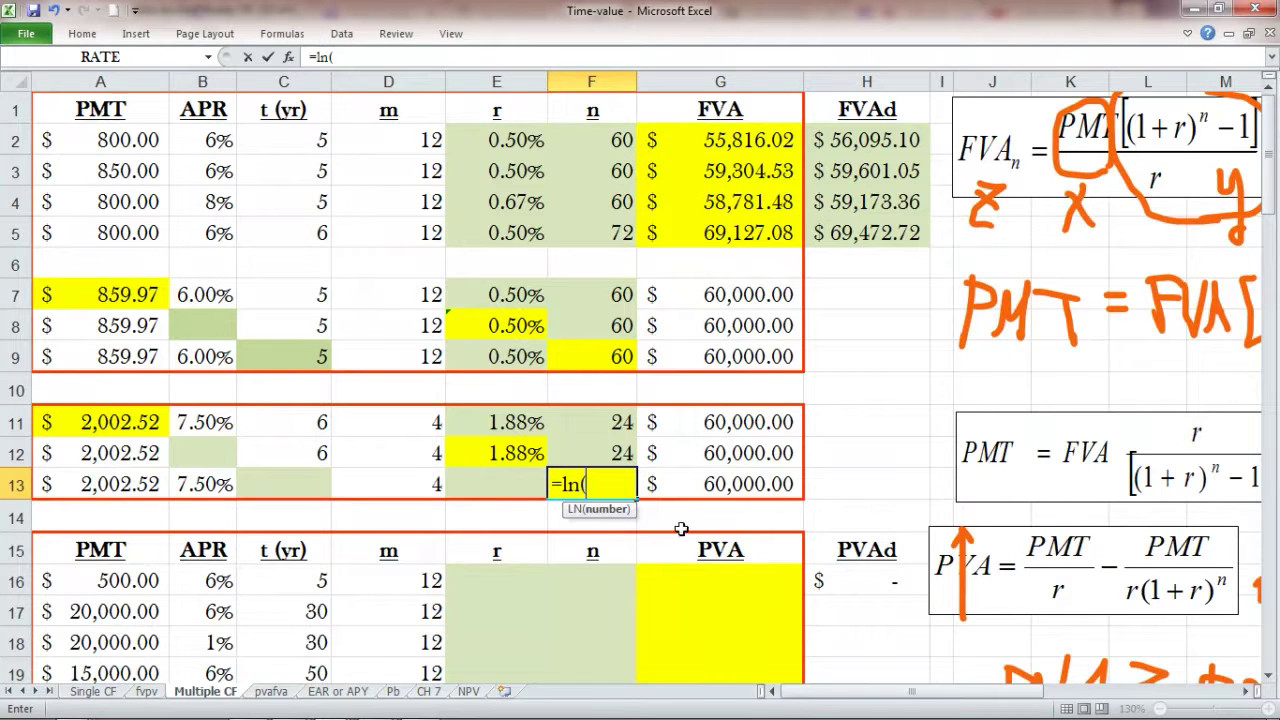
pyautogui.click(716, 483)
pyautogui.write('/')
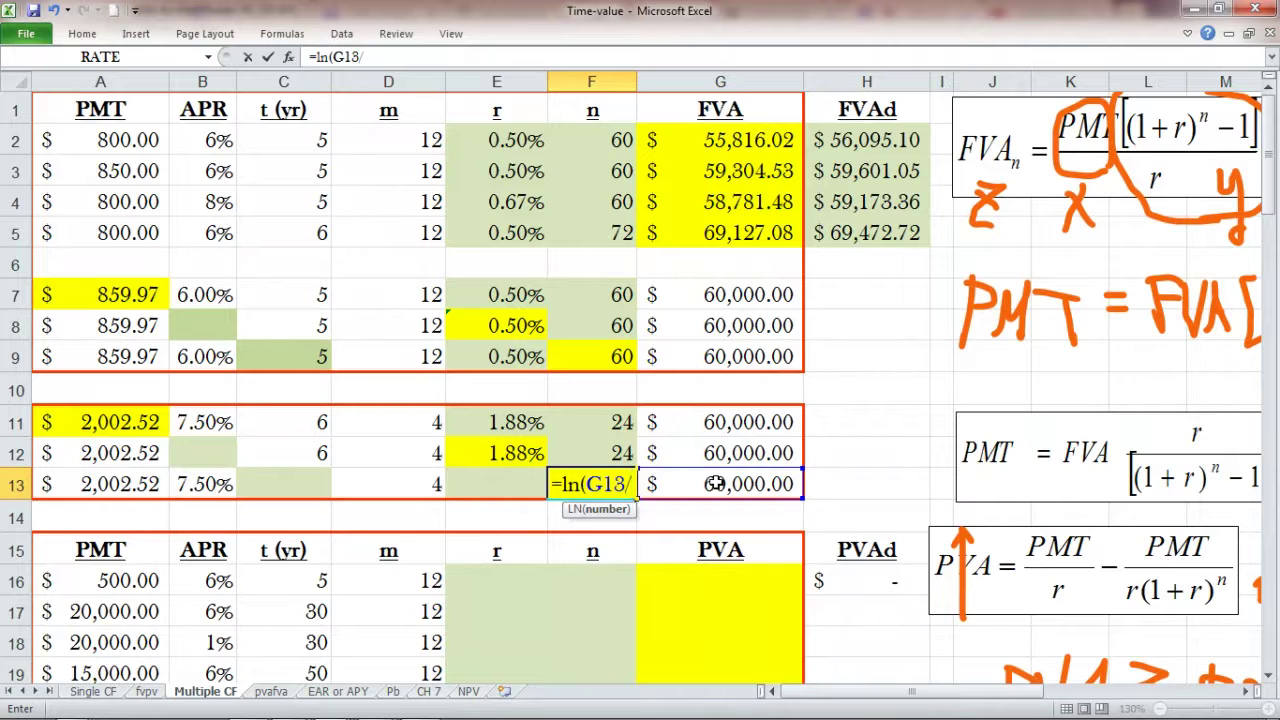
pyautogui.click(115, 484)
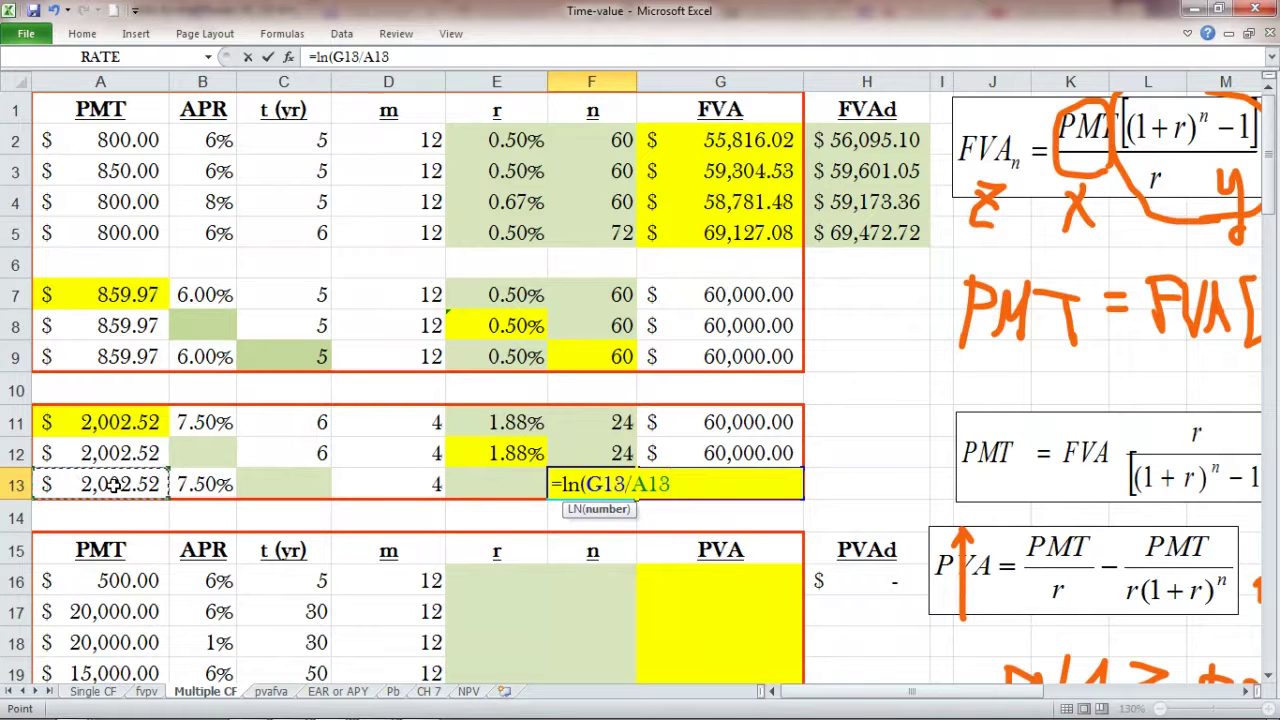
pyautogui.write('*')
pyautogui.click(480, 491)
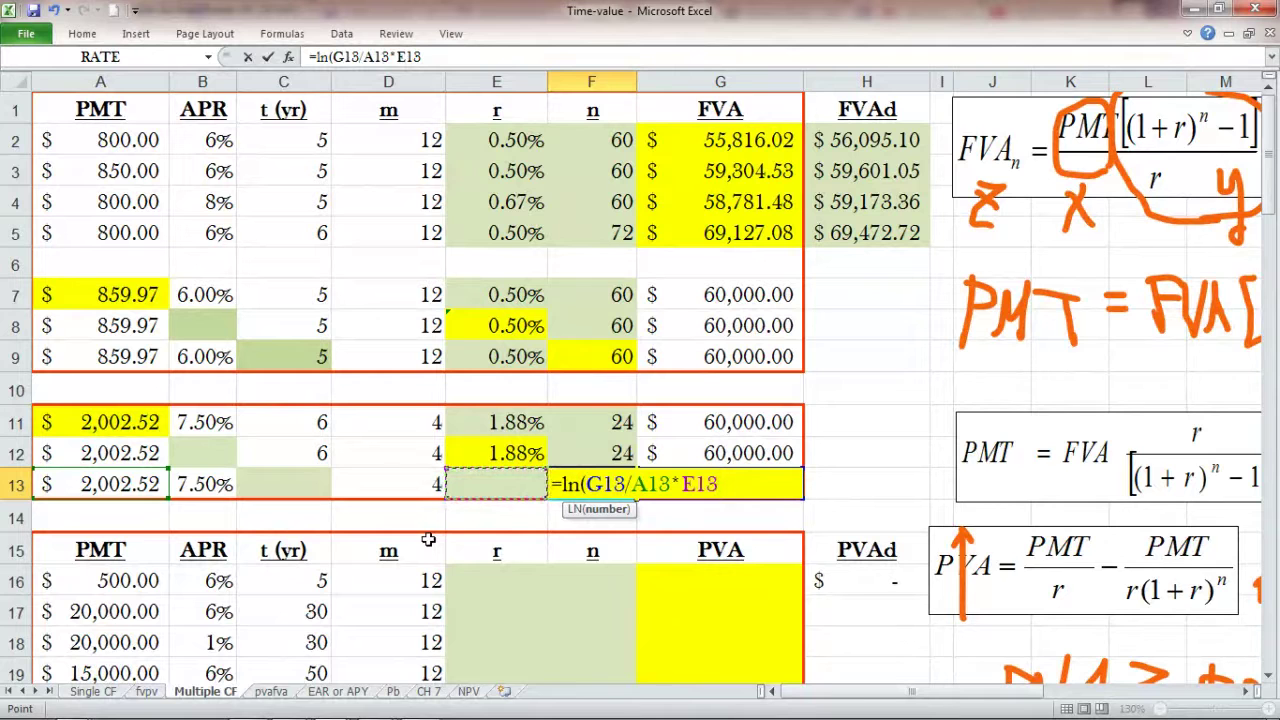
# - Complete the n formula in F13 as =ln(G13/A13*E13+1)/ln(1+E13) and commit it
pyautogui.write('+1)/lm')
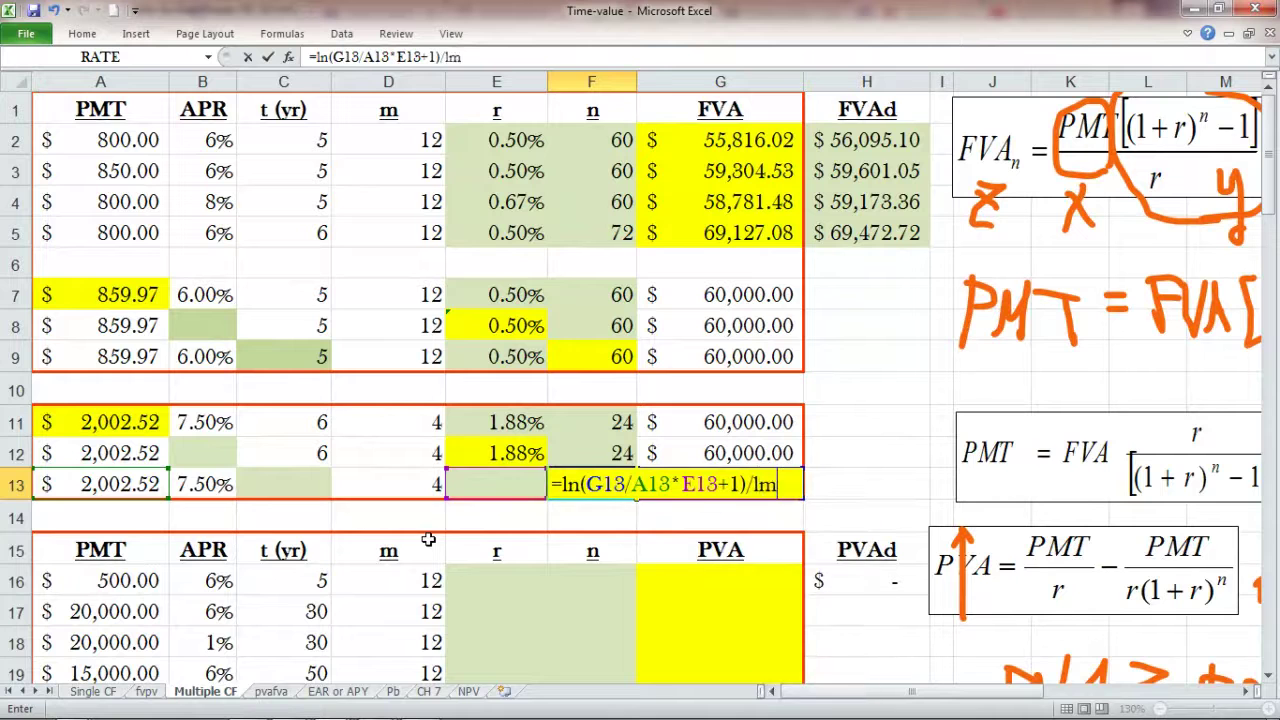
pyautogui.press('BackSpace')
pyautogui.write('n(')
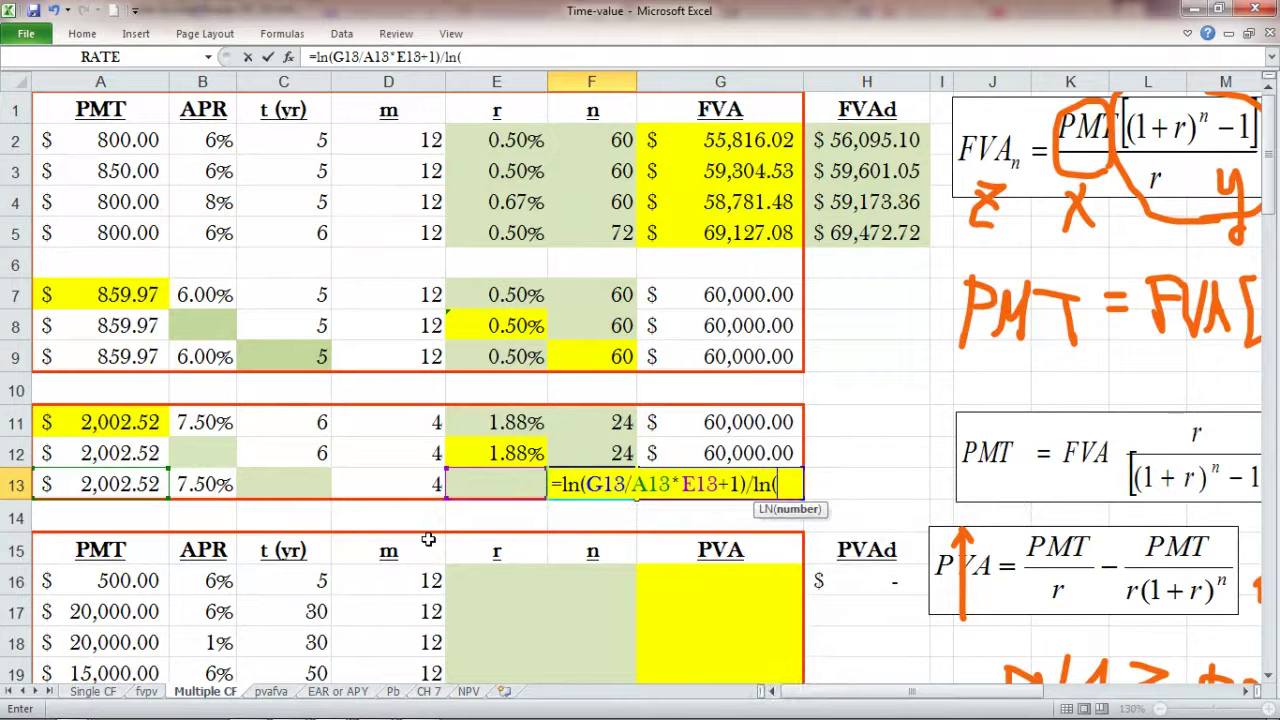
pyautogui.write('1+')
pyautogui.click(466, 478)
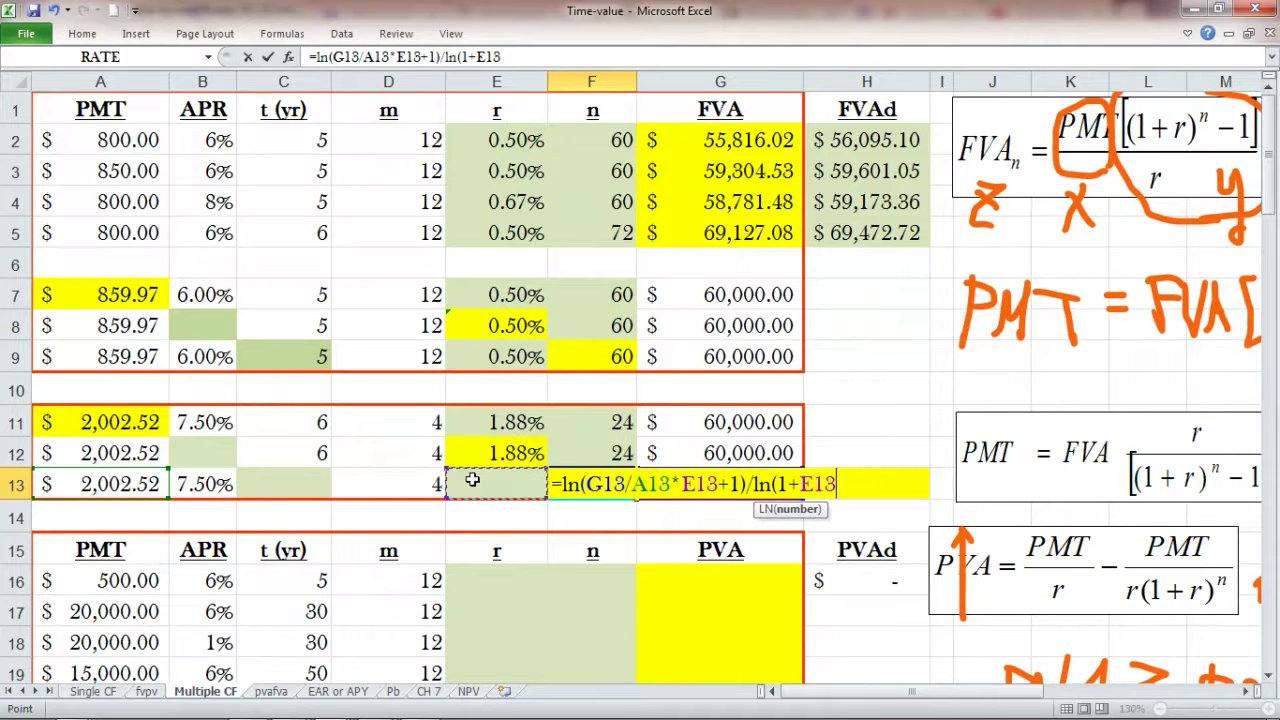
pyautogui.write(')')
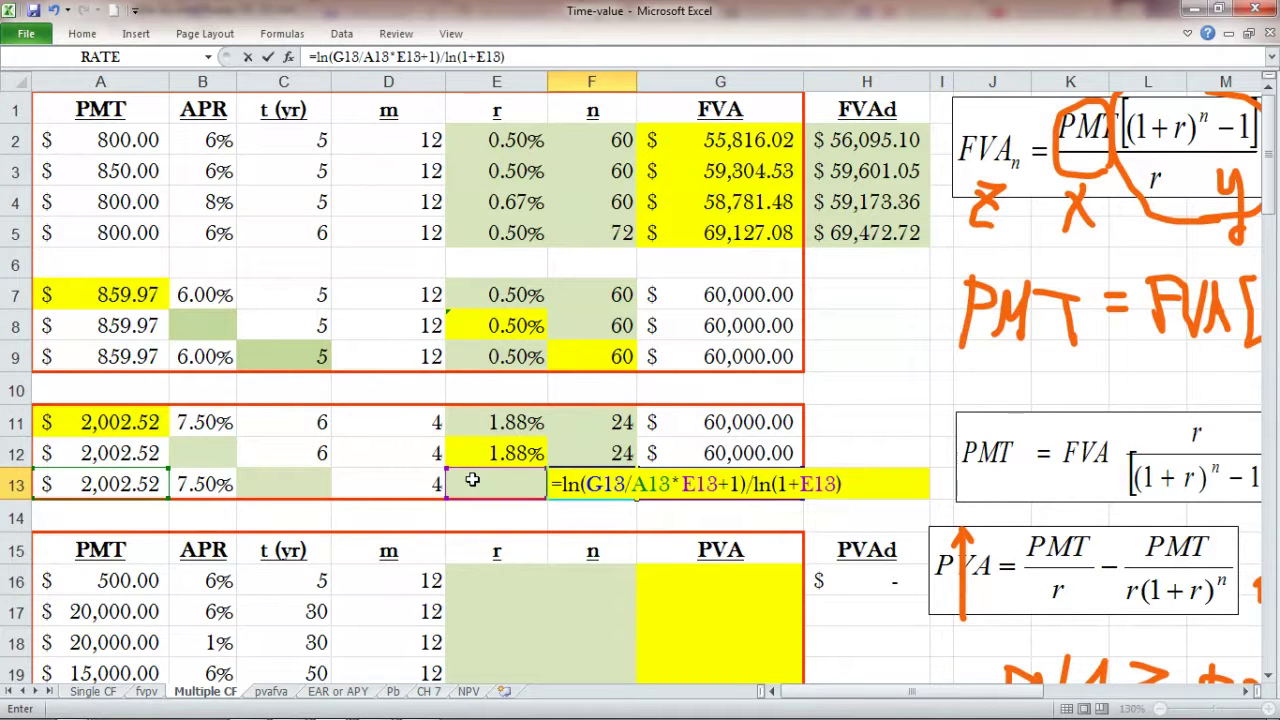
pyautogui.press('Return')
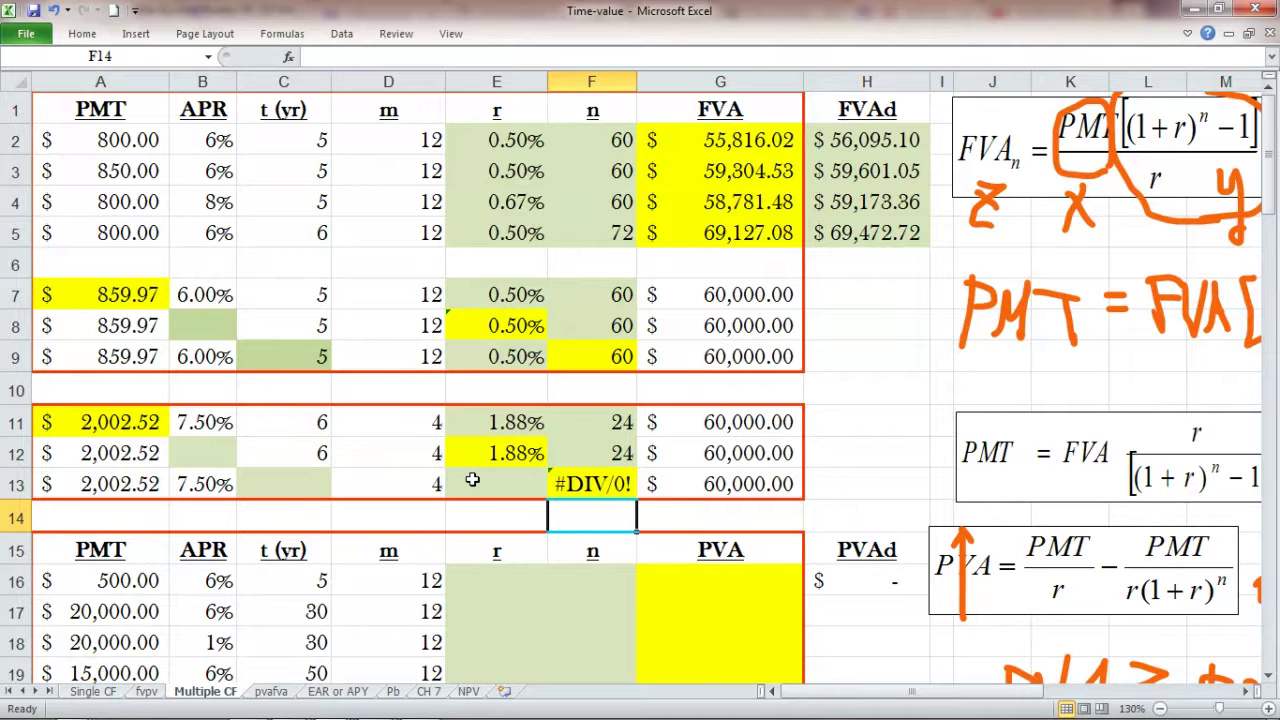
# - Enter =B13/D13 in E13 to compute the periodic rate r, and check the n formula in F13
pyautogui.click(472, 480)
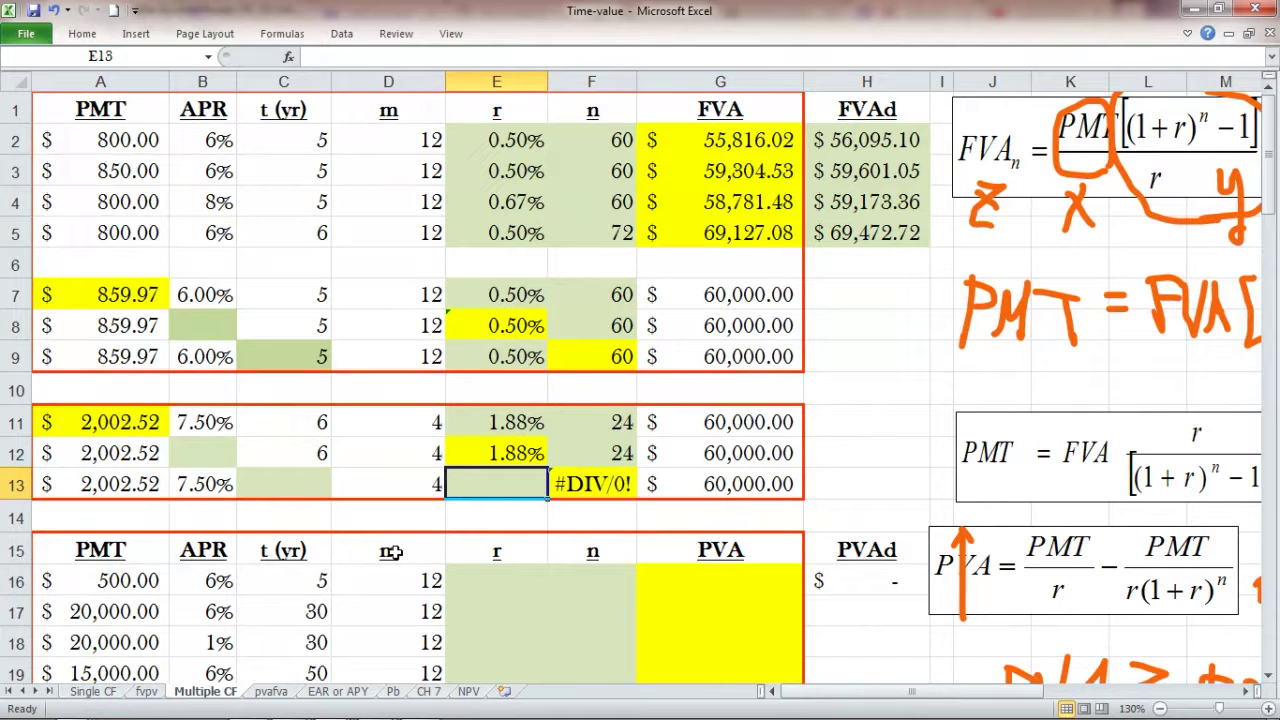
pyautogui.write('=')
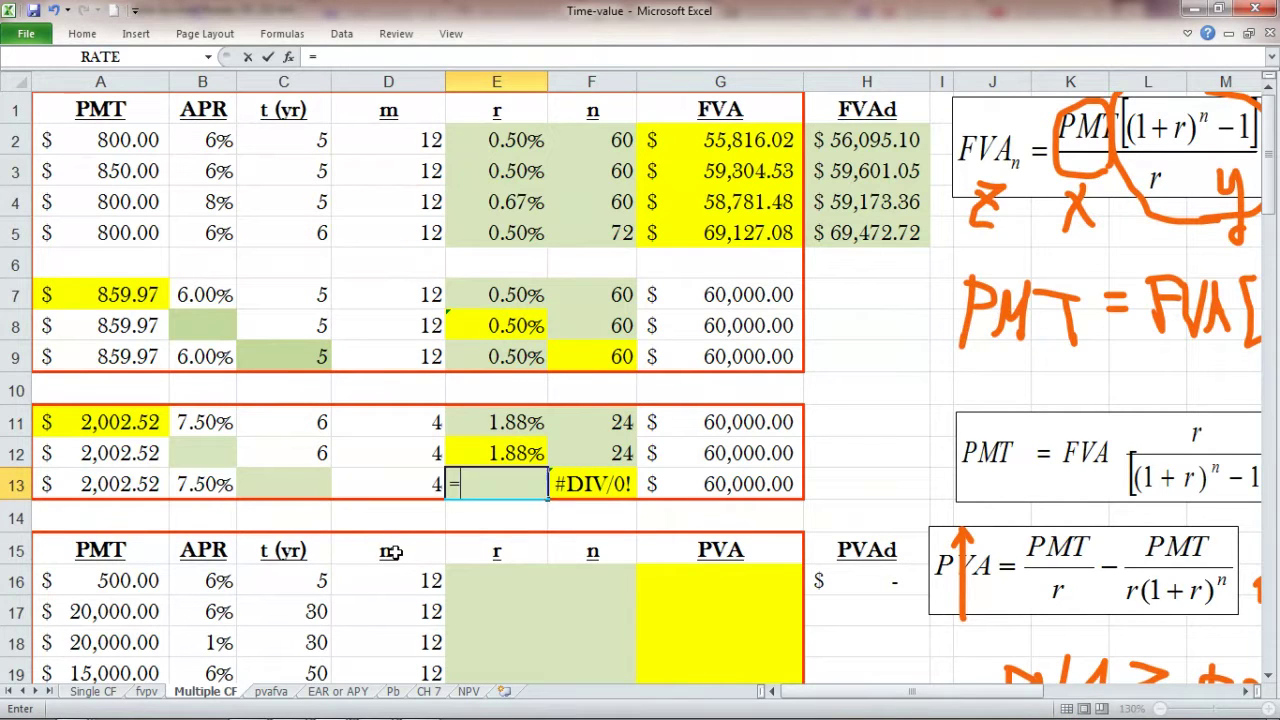
pyautogui.click(187, 487)
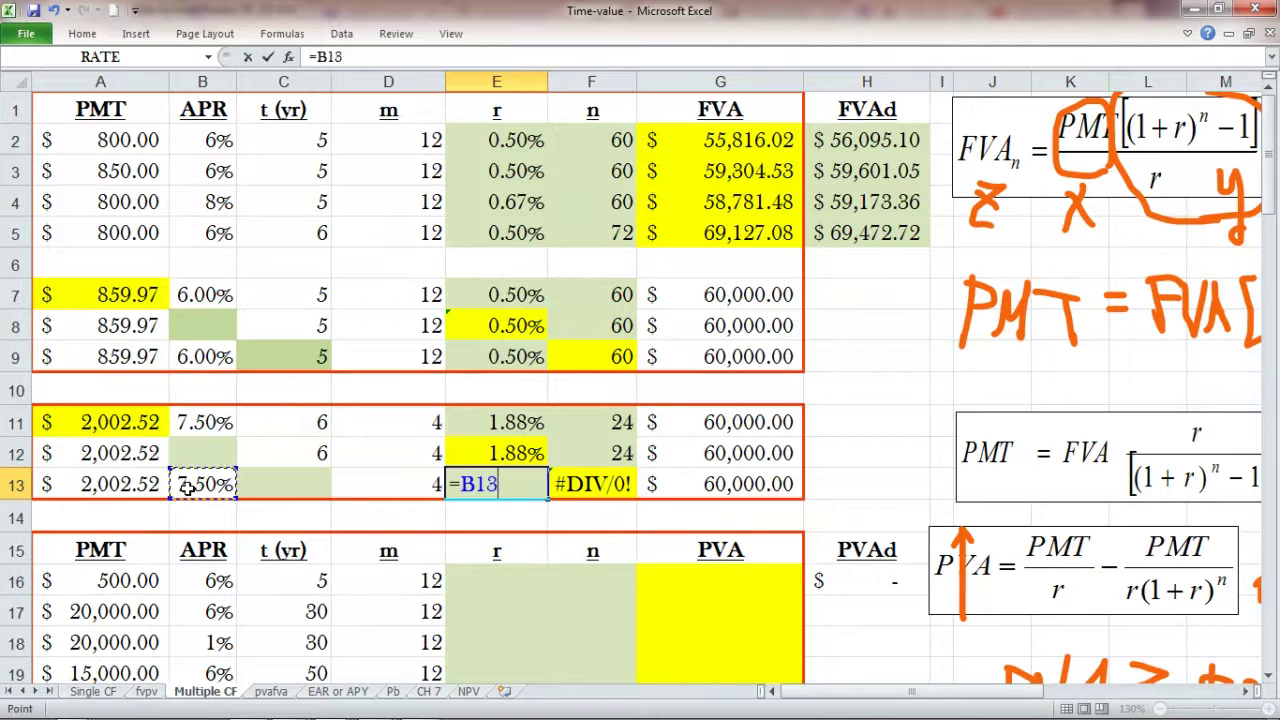
pyautogui.write('/')
pyautogui.click(401, 495)
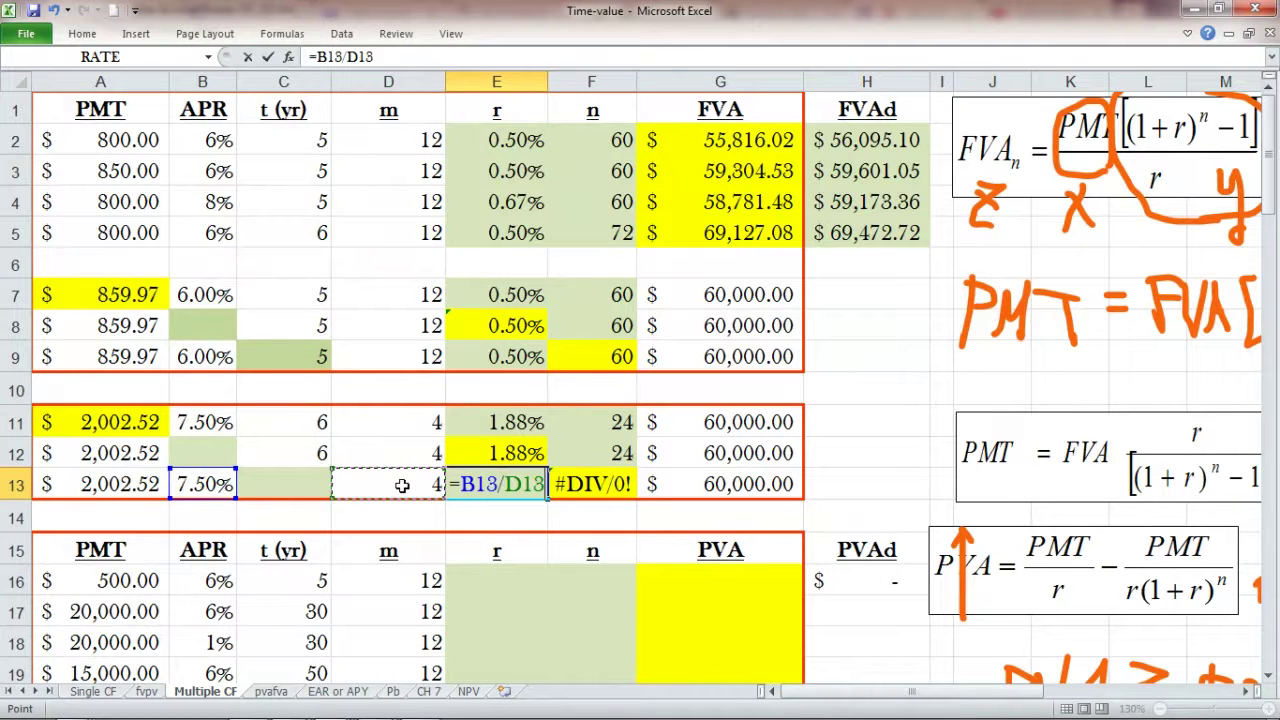
pyautogui.click(267, 58)
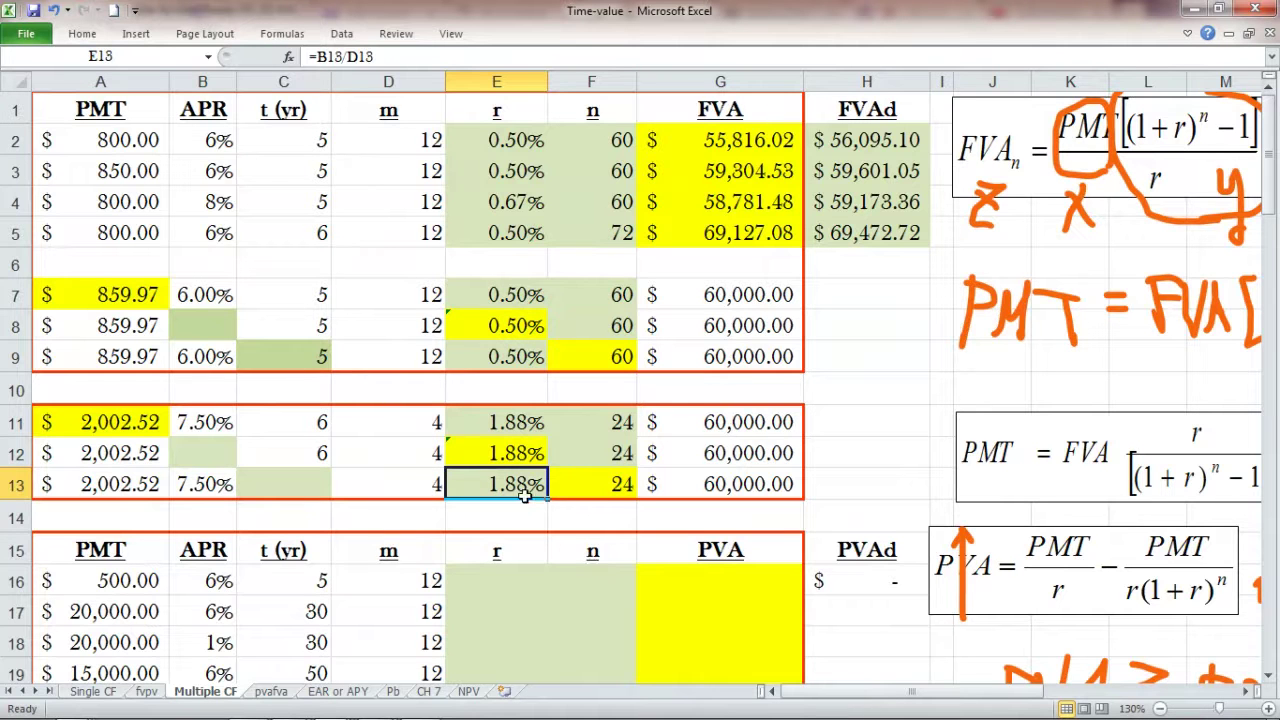
pyautogui.click(595, 488)
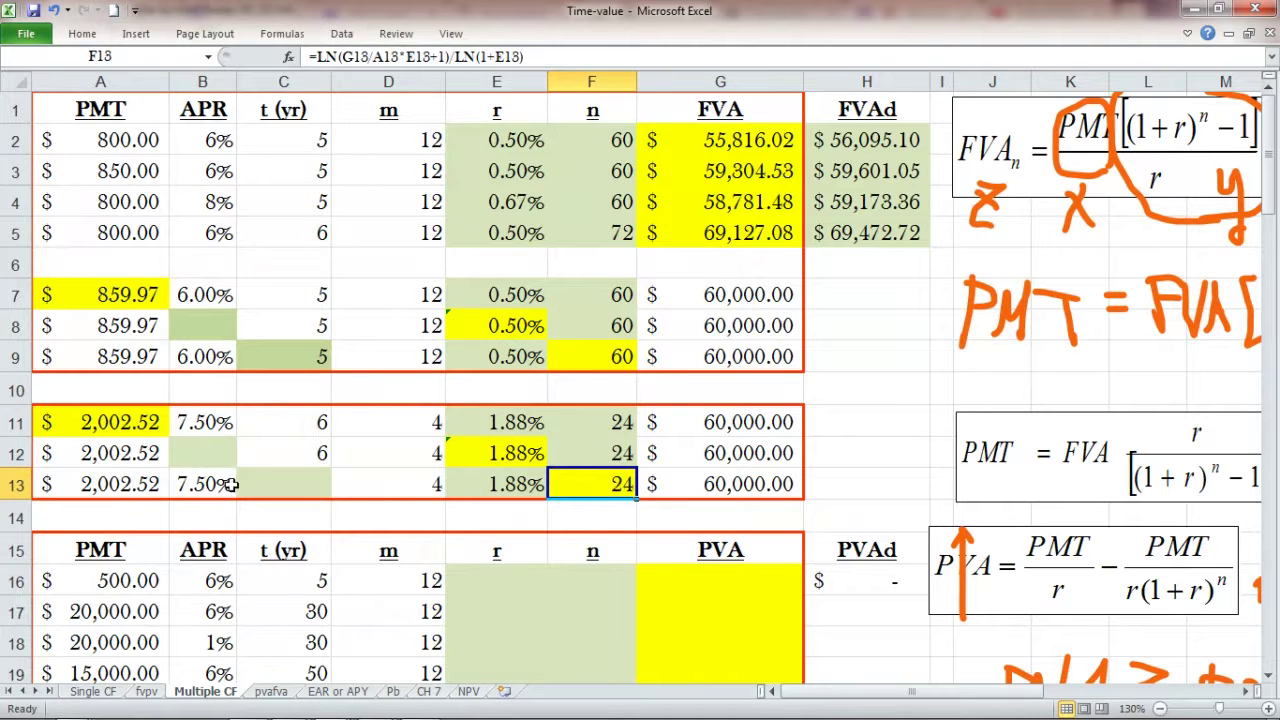
# - Enter =F13/D13 in C13 to convert the number of periods into years
pyautogui.click(262, 483)
pyautogui.write('=')
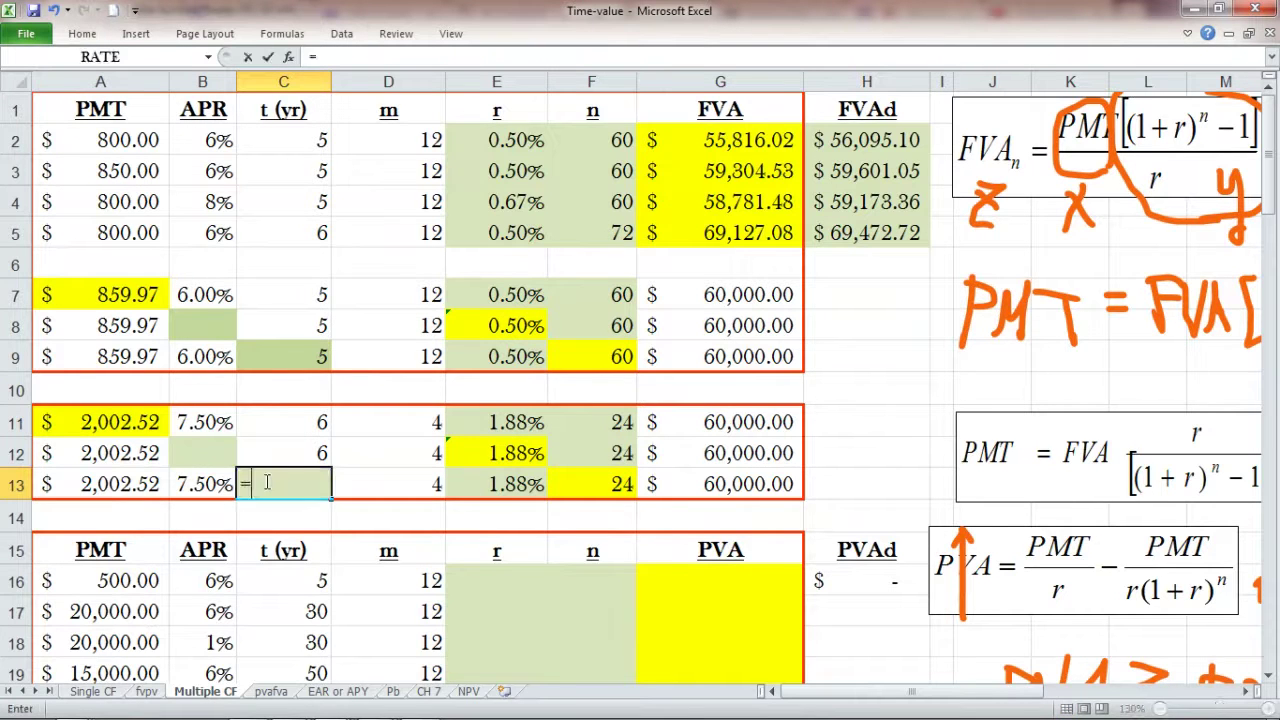
pyautogui.click(591, 490)
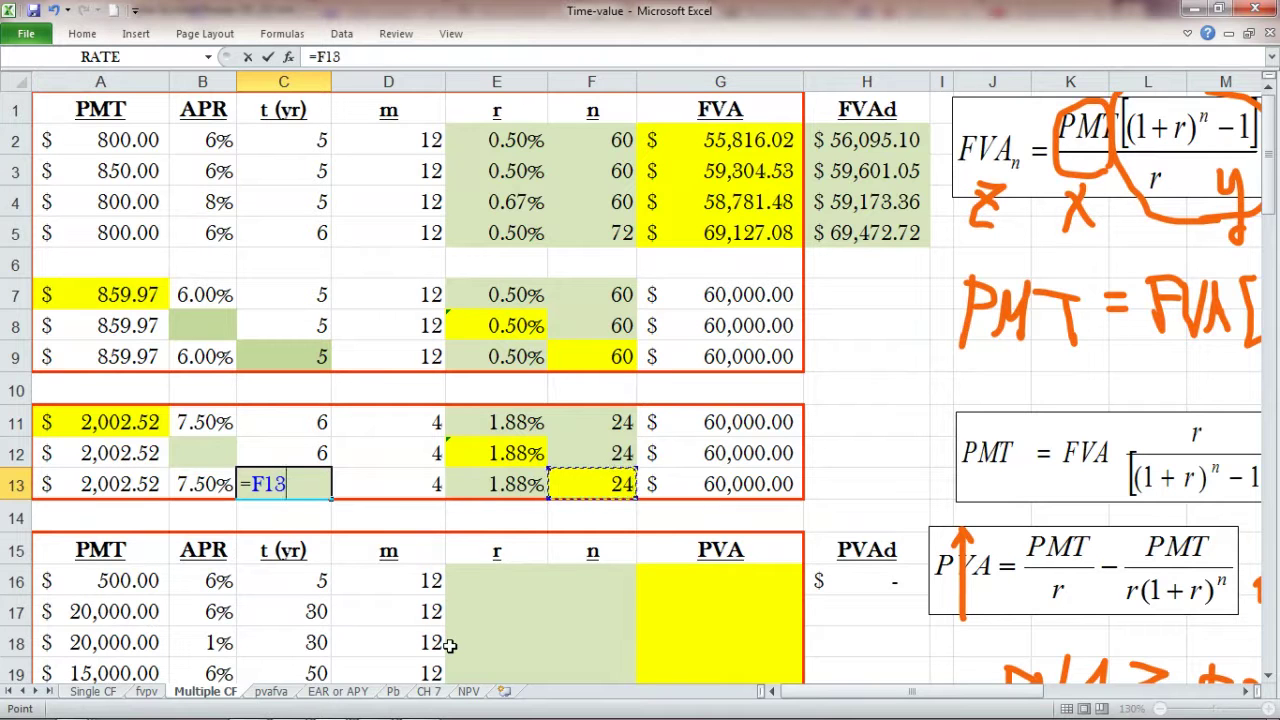
pyautogui.write('/')
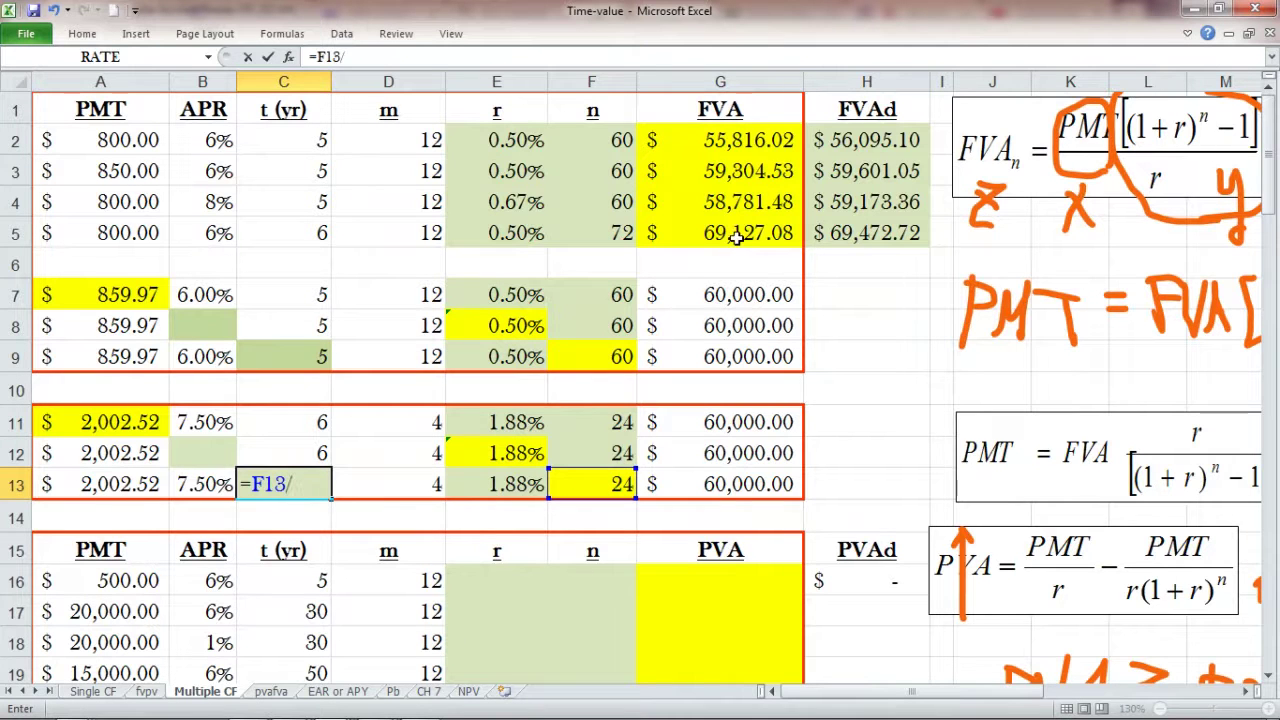
pyautogui.click(390, 484)
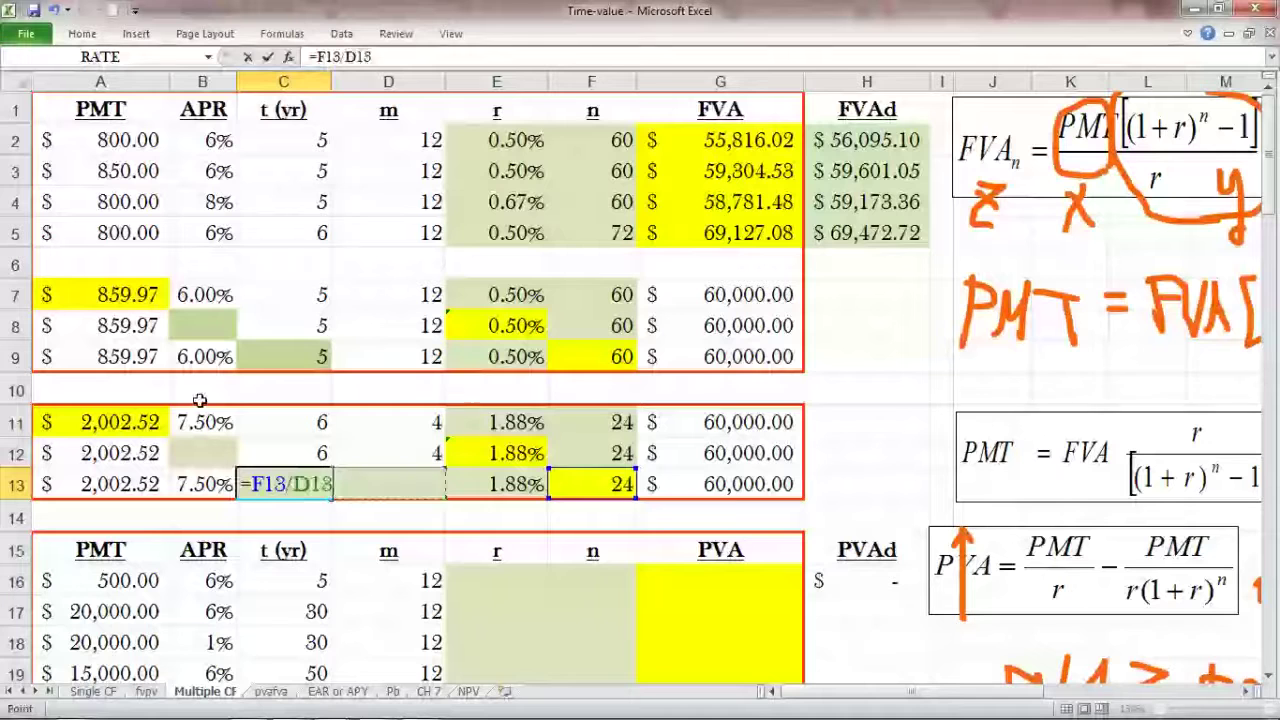
pyautogui.click(270, 57)
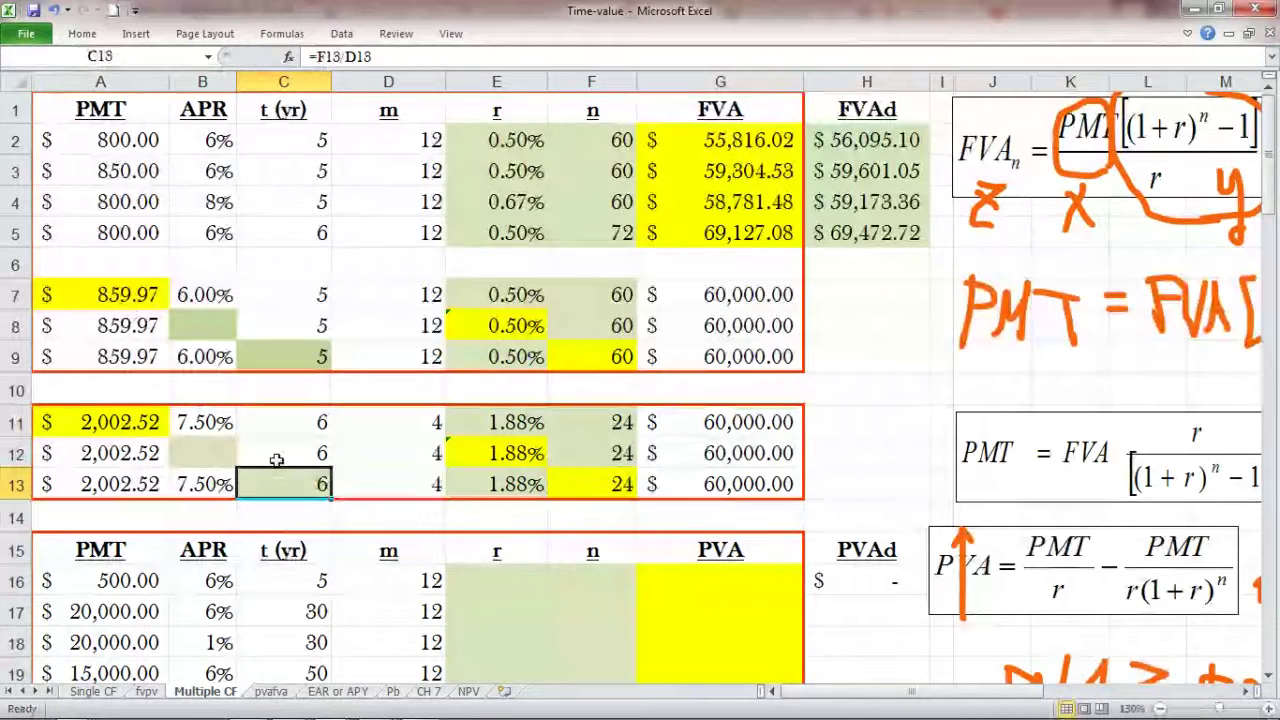
# - Review row 12 and its RATE formula, and enter =E12*D12 in B12 to compute the APR
pyautogui.click(212, 453)
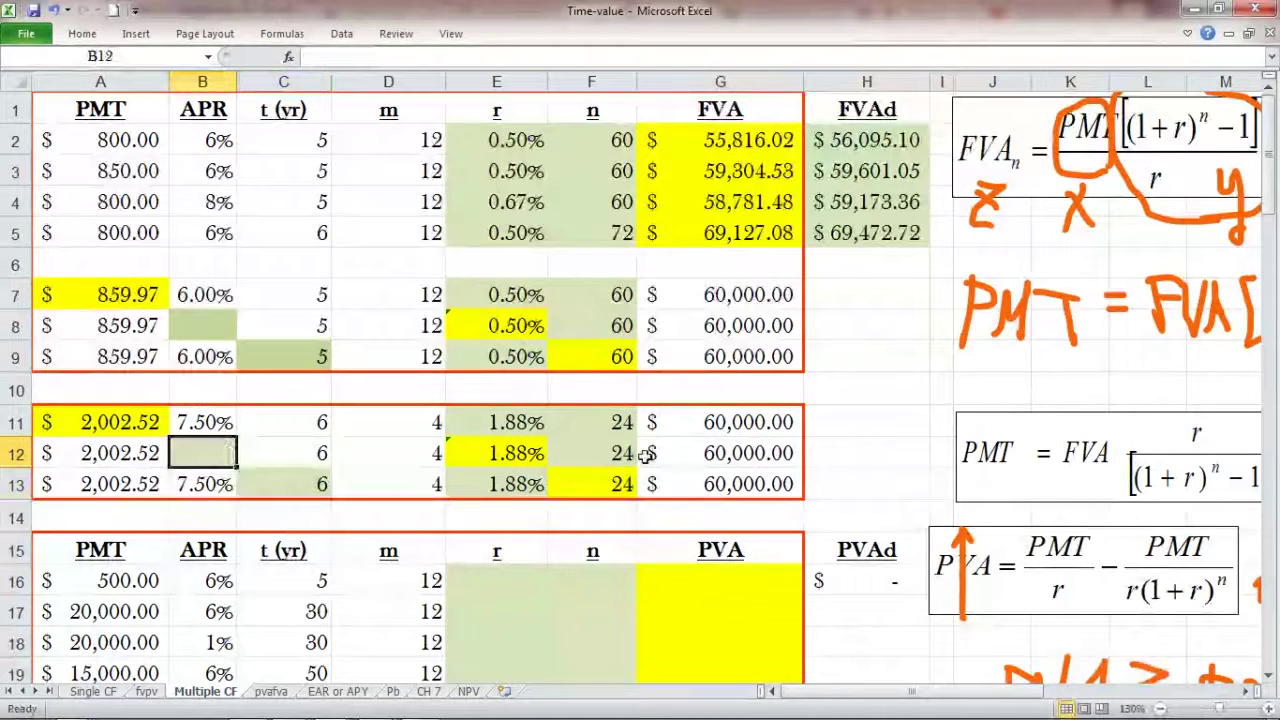
pyautogui.click(16, 453)
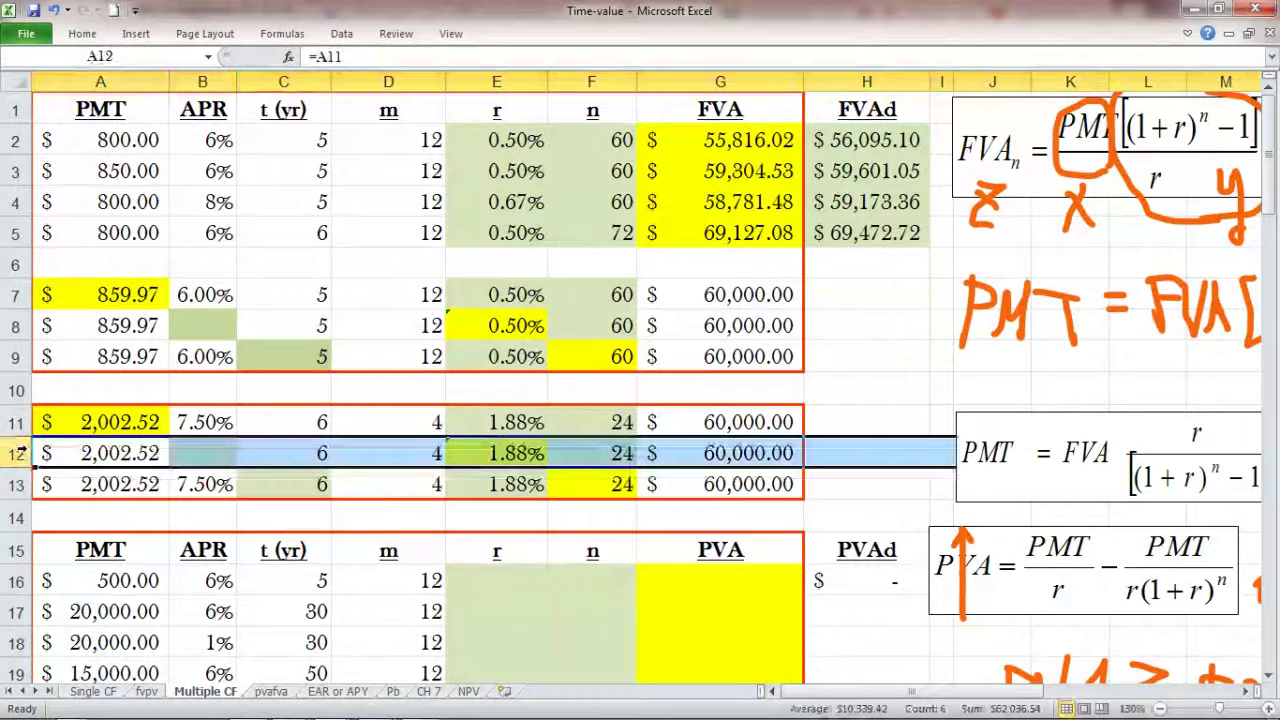
pyautogui.click(527, 455)
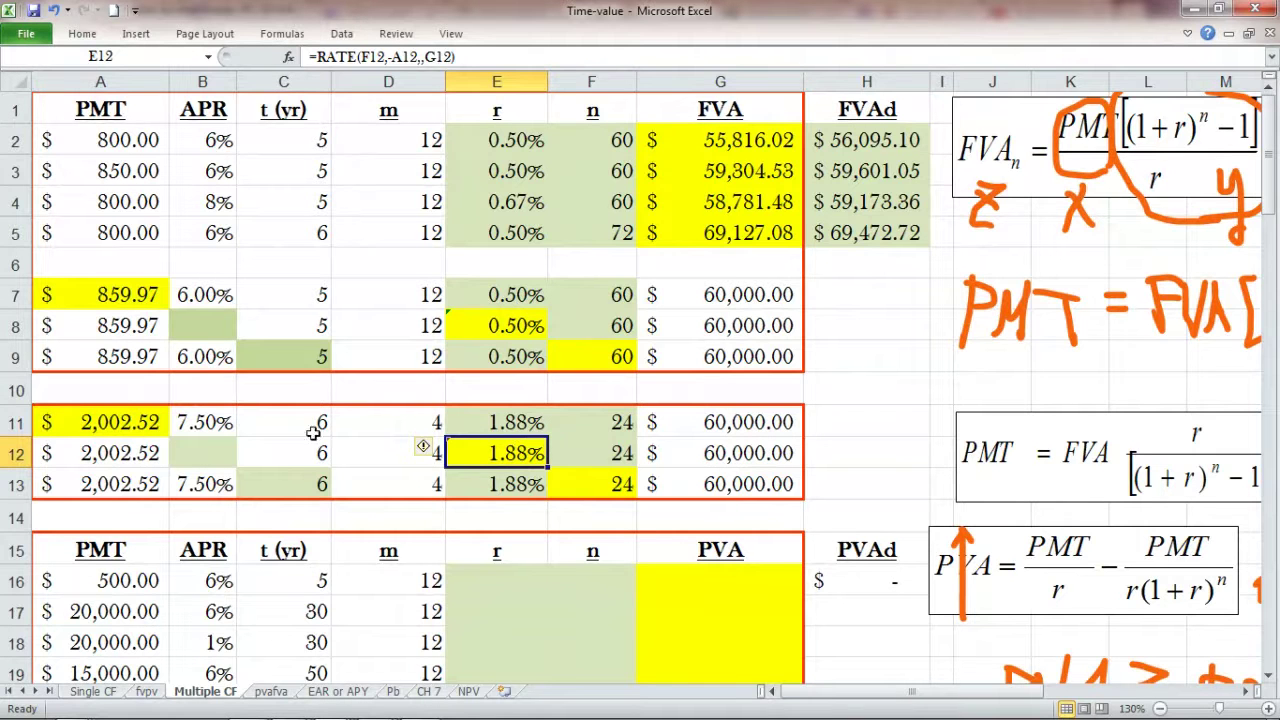
pyautogui.click(248, 452)
pyautogui.click(222, 453)
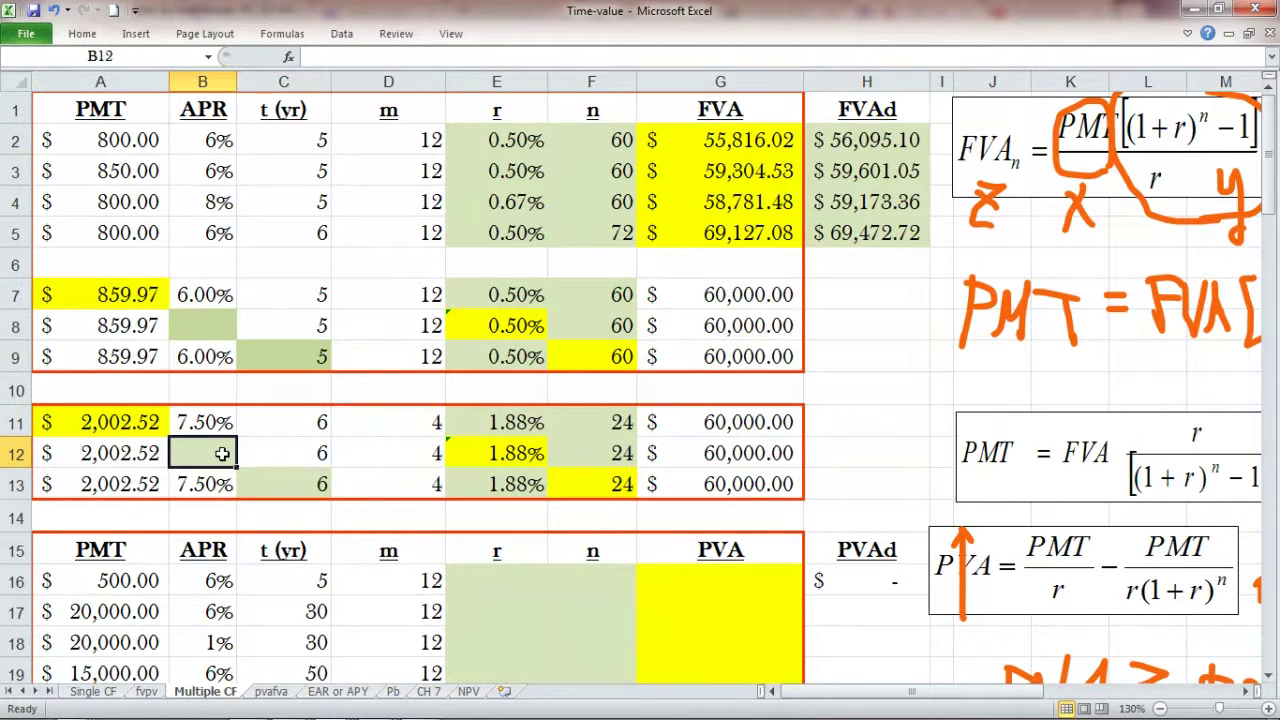
pyautogui.write('=')
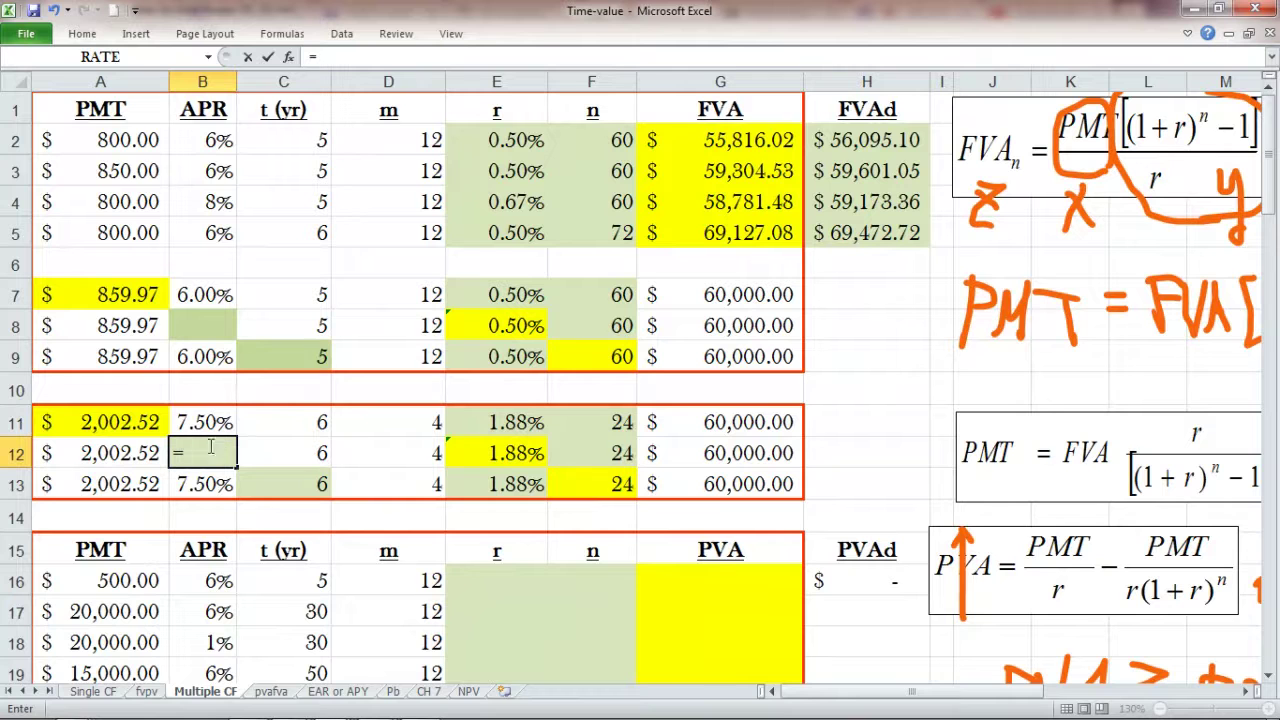
pyautogui.click(530, 445)
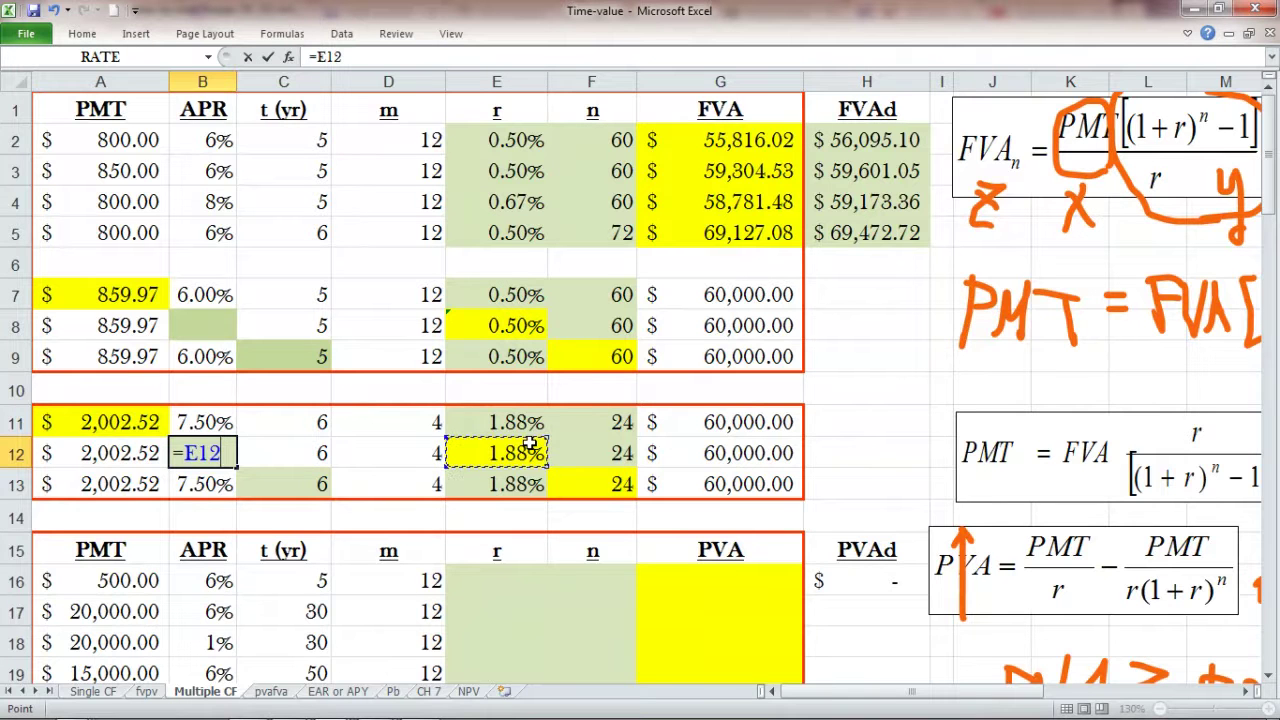
pyautogui.write('*')
pyautogui.click(407, 458)
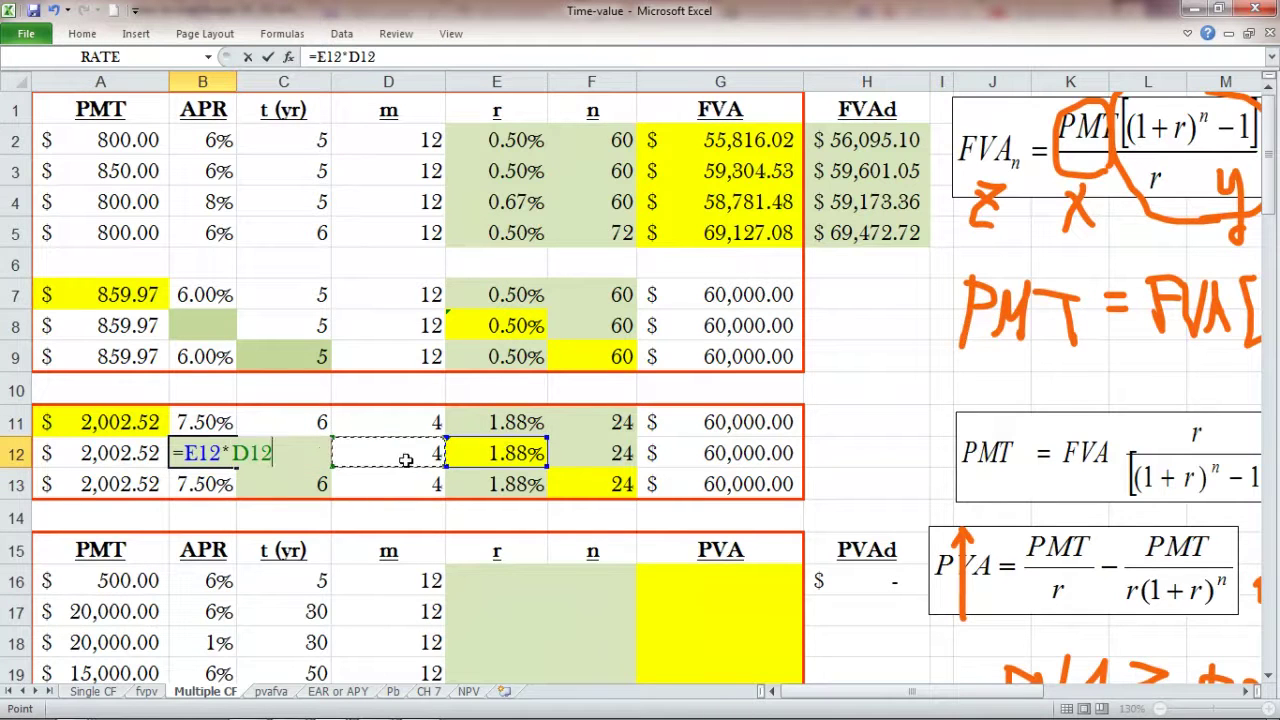
pyautogui.click(267, 58)
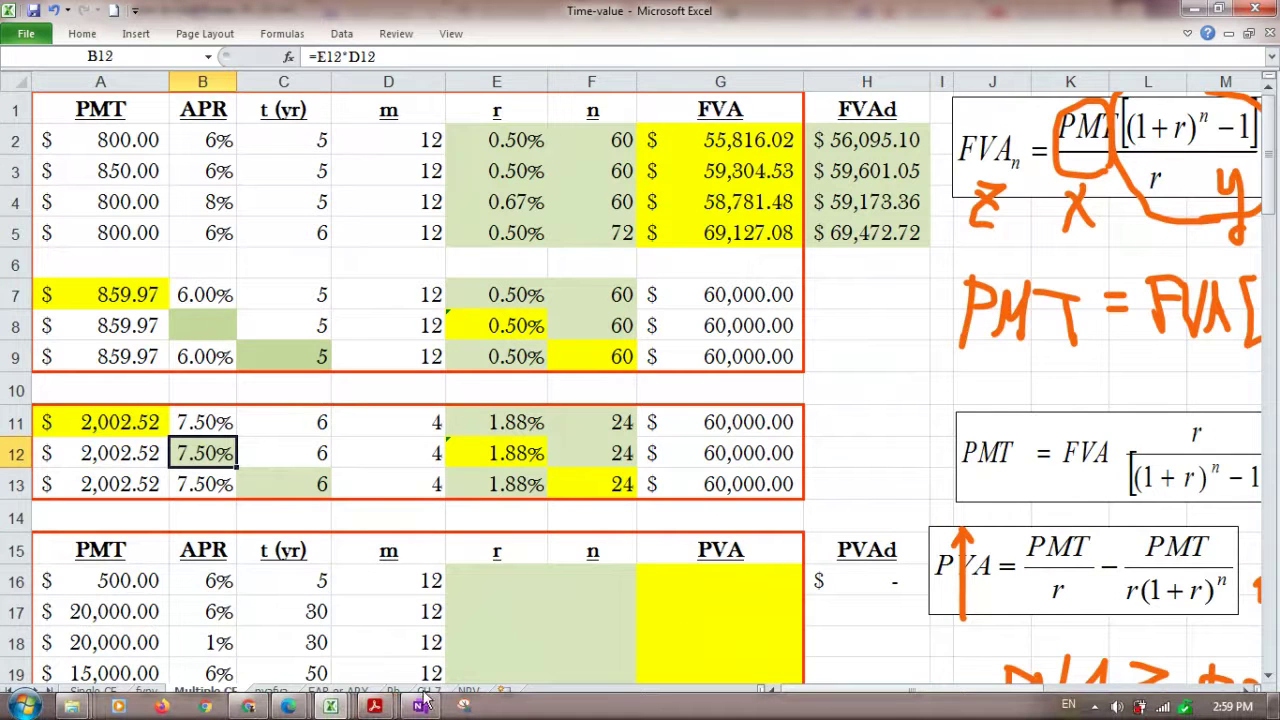
pyautogui.click(422, 707)
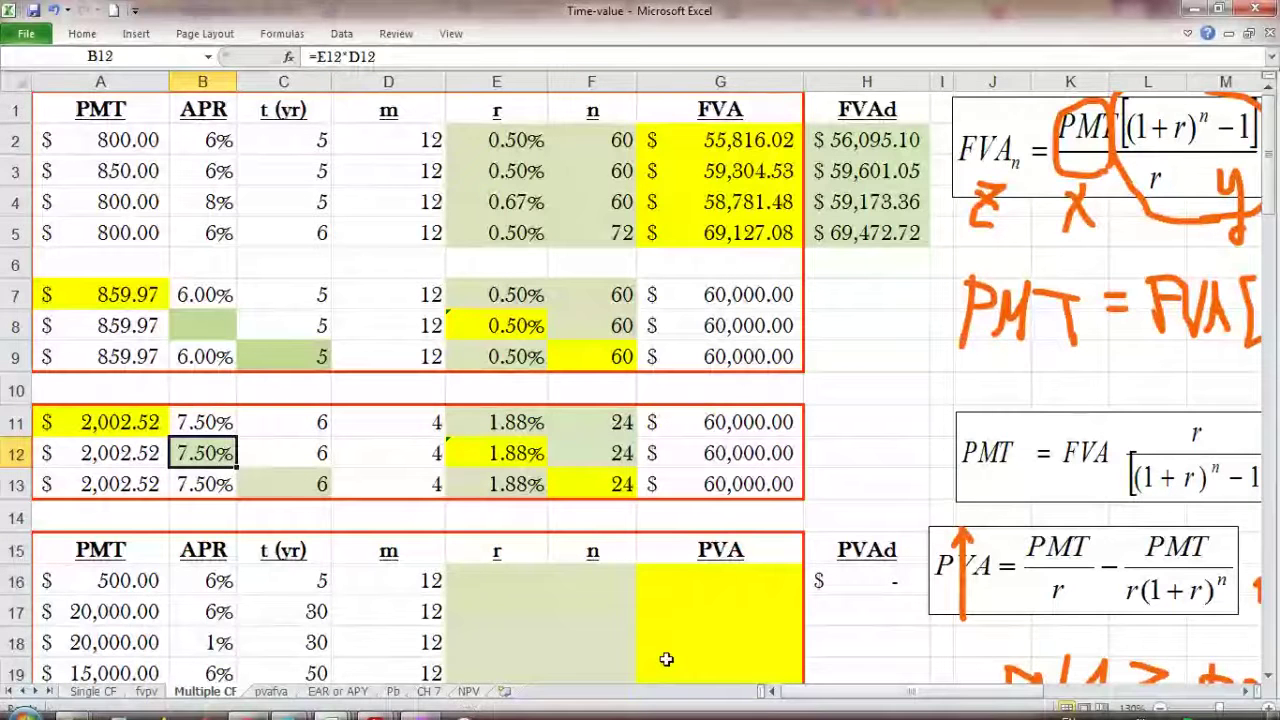
pyautogui.click(830, 460)
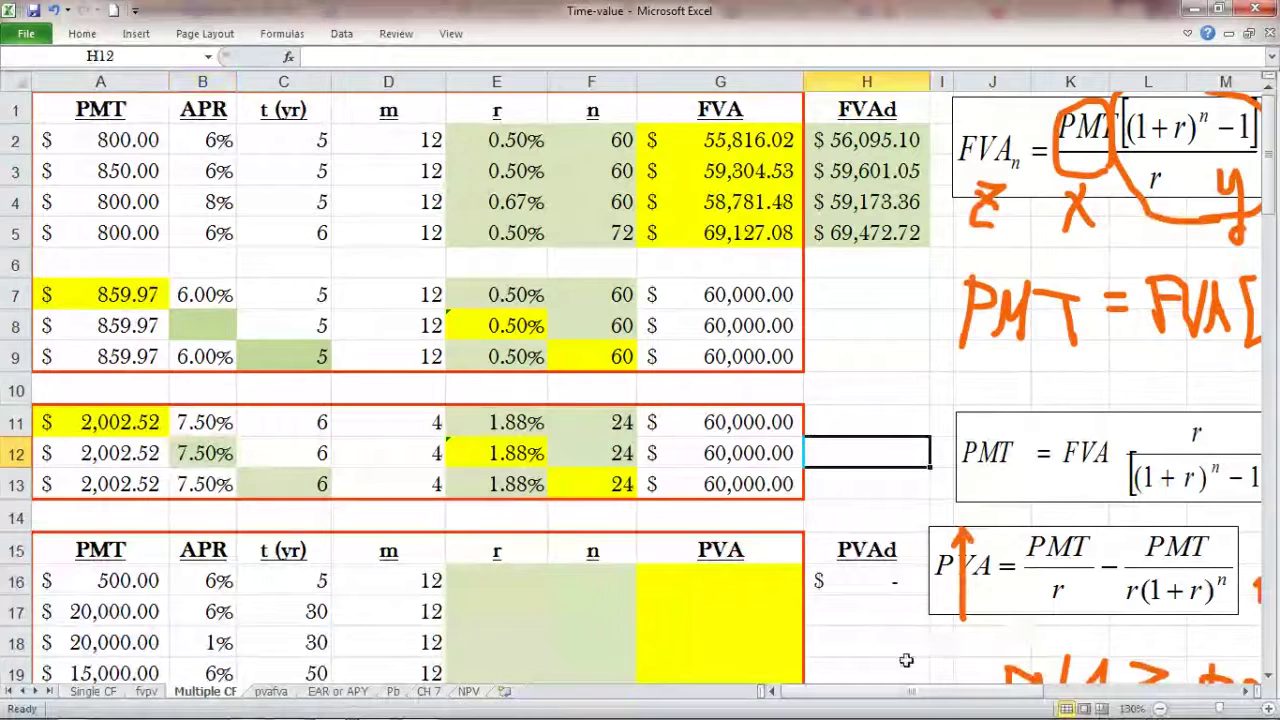
pyautogui.click(867, 392)
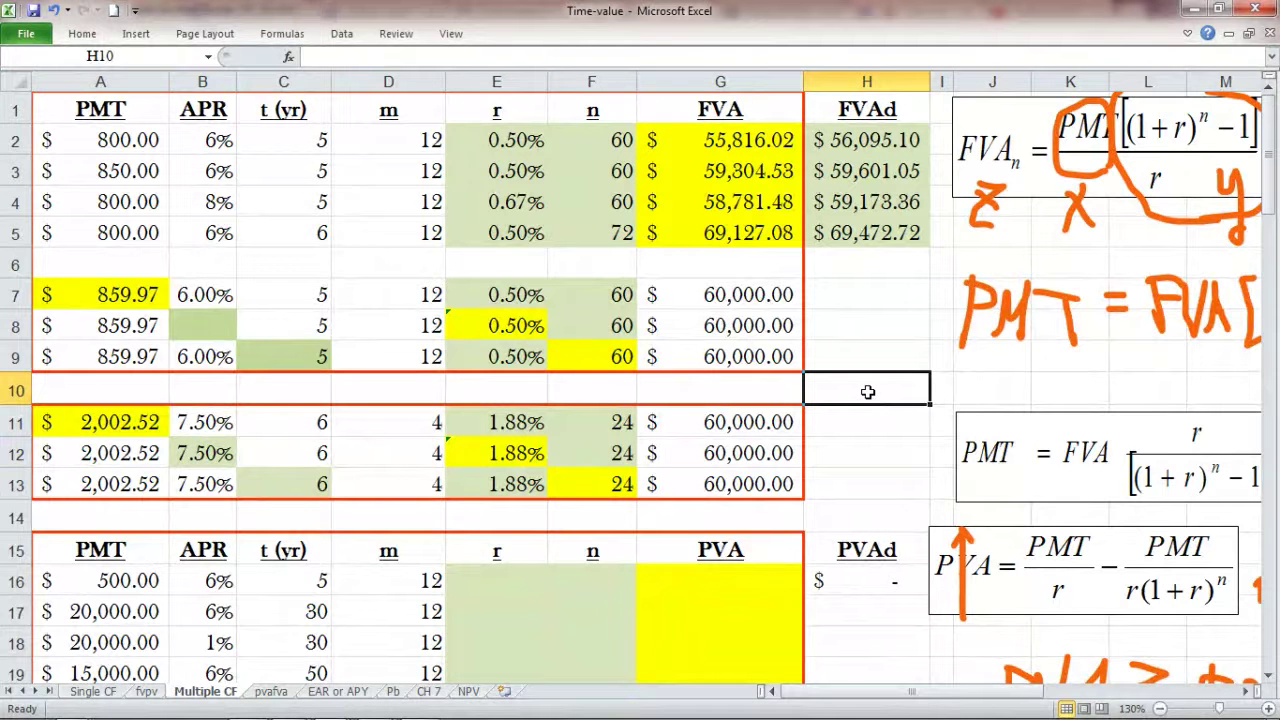
pyautogui.moveTo(330, 704)
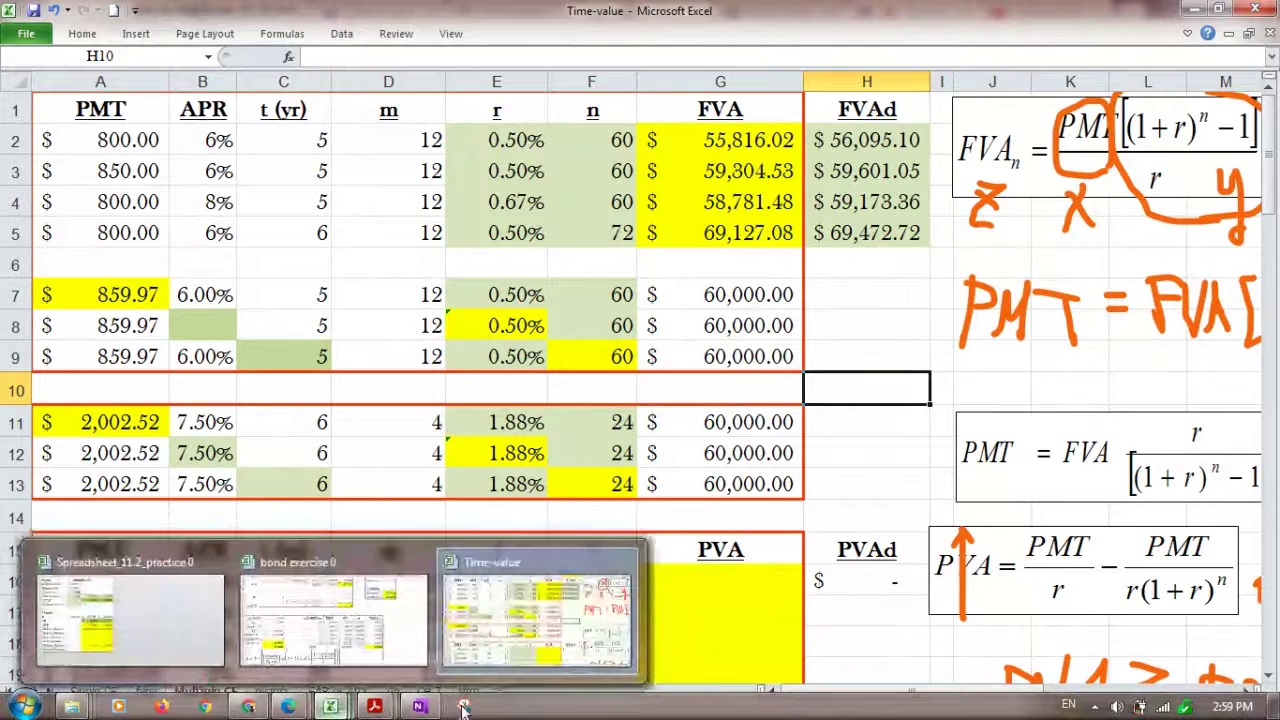
pyautogui.moveTo(373, 708)
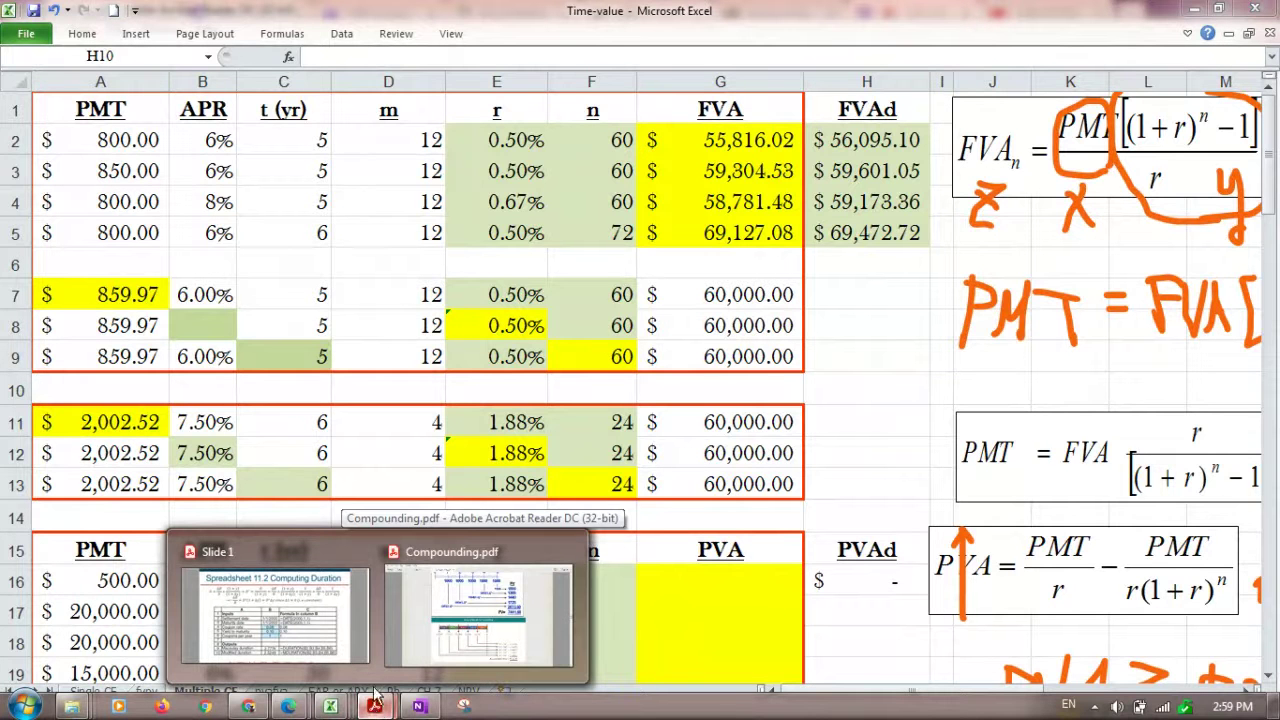
pyautogui.click(404, 664)
pyautogui.click(400, 707)
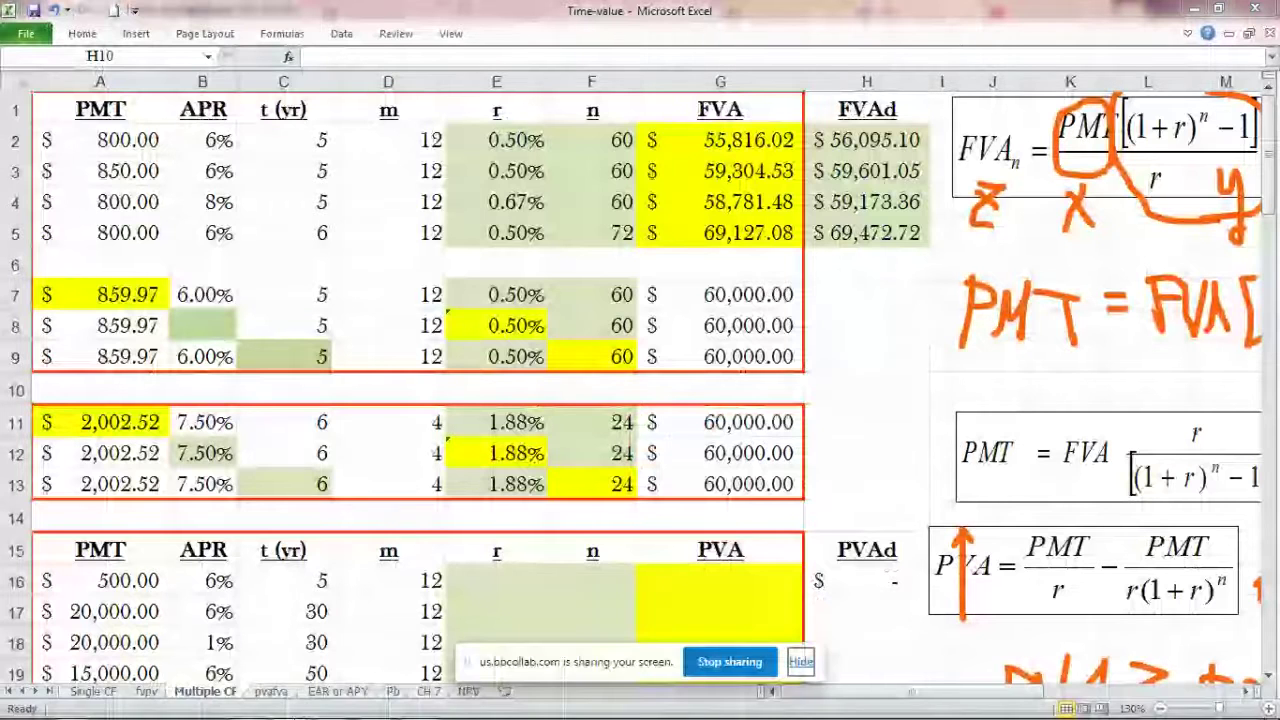
# - Hide the screen-sharing notice and switch to the Blackboard Collaborate session in Edge to view the Everyone chat and My Settings
pyautogui.click(800, 661)
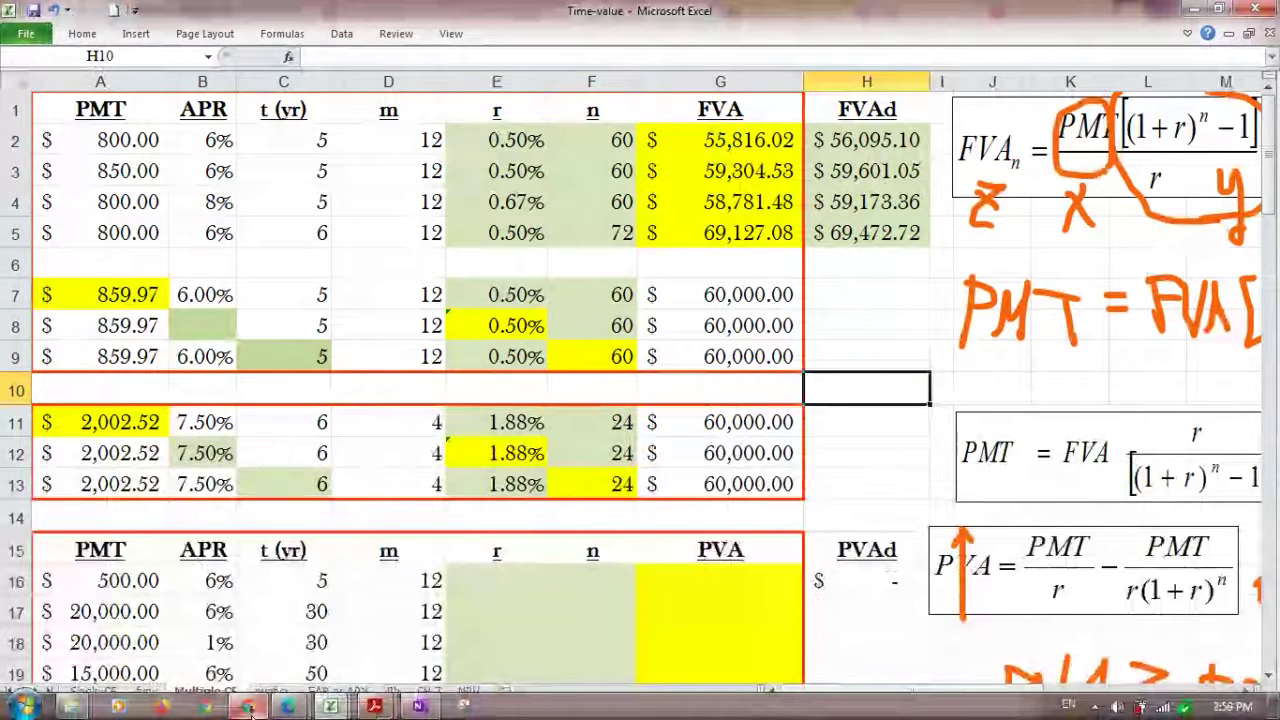
pyautogui.click(310, 707)
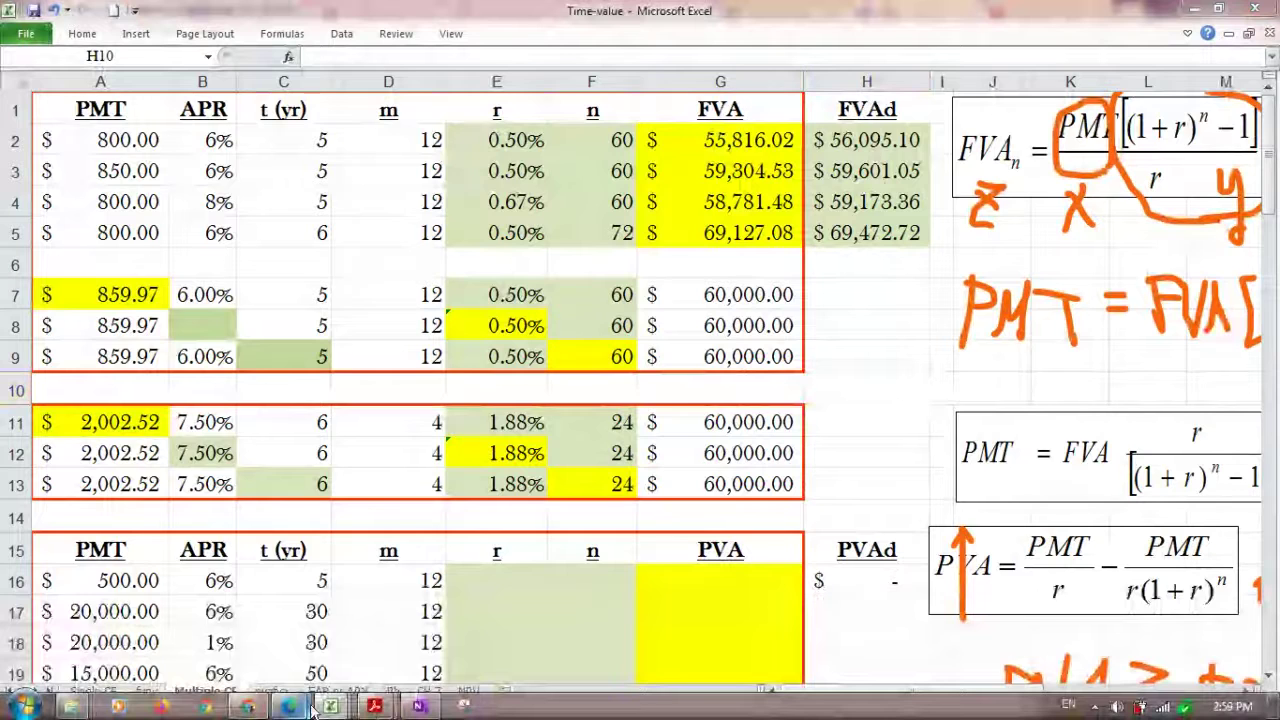
pyautogui.click(310, 707)
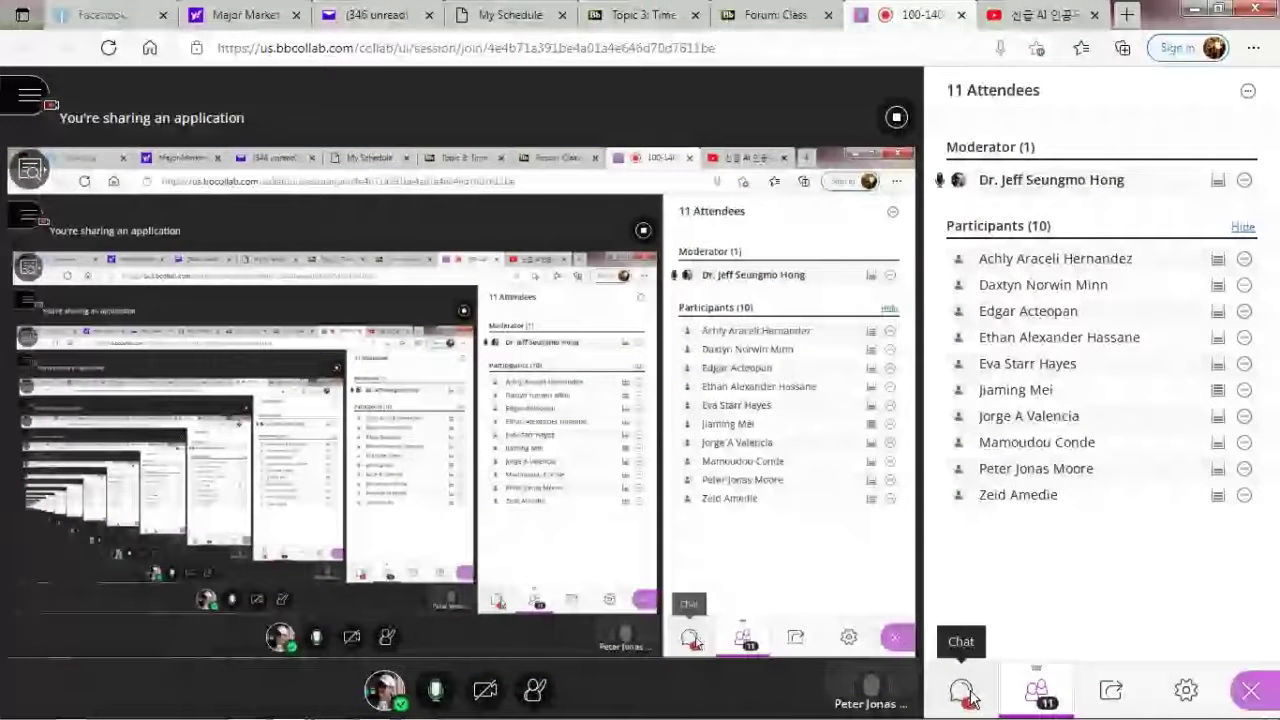
pyautogui.click(962, 692)
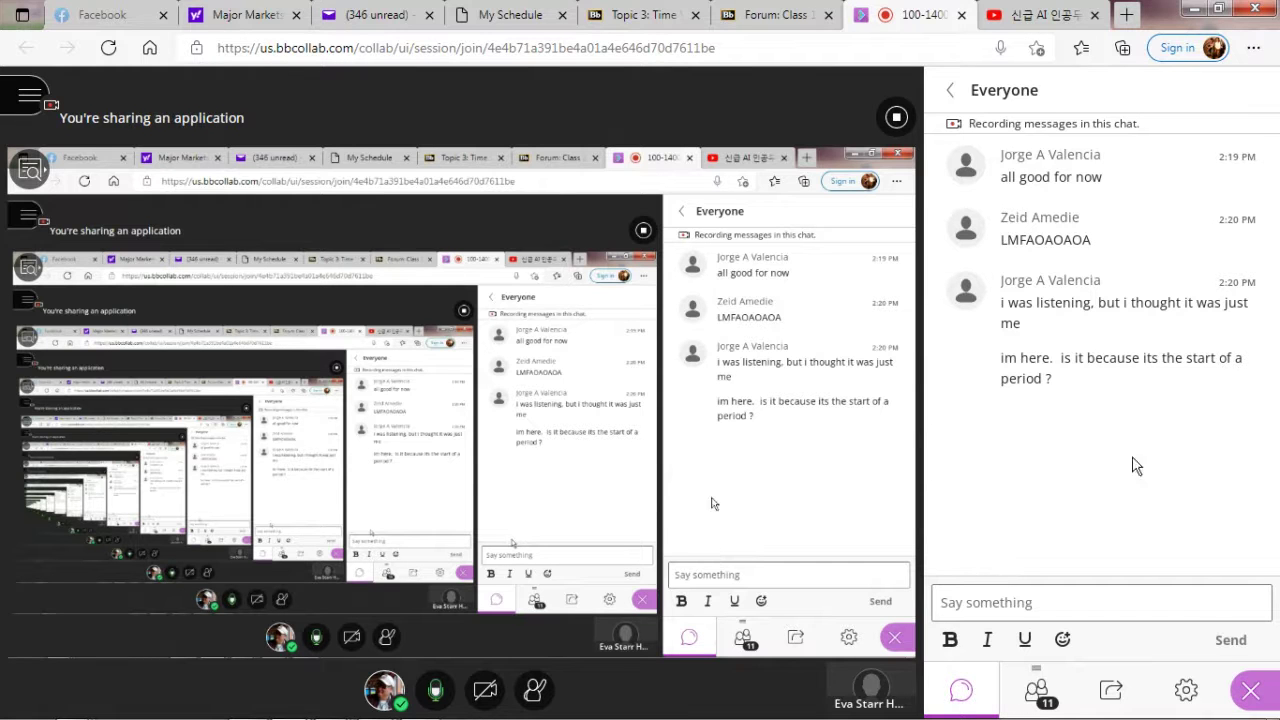
pyautogui.click(1186, 692)
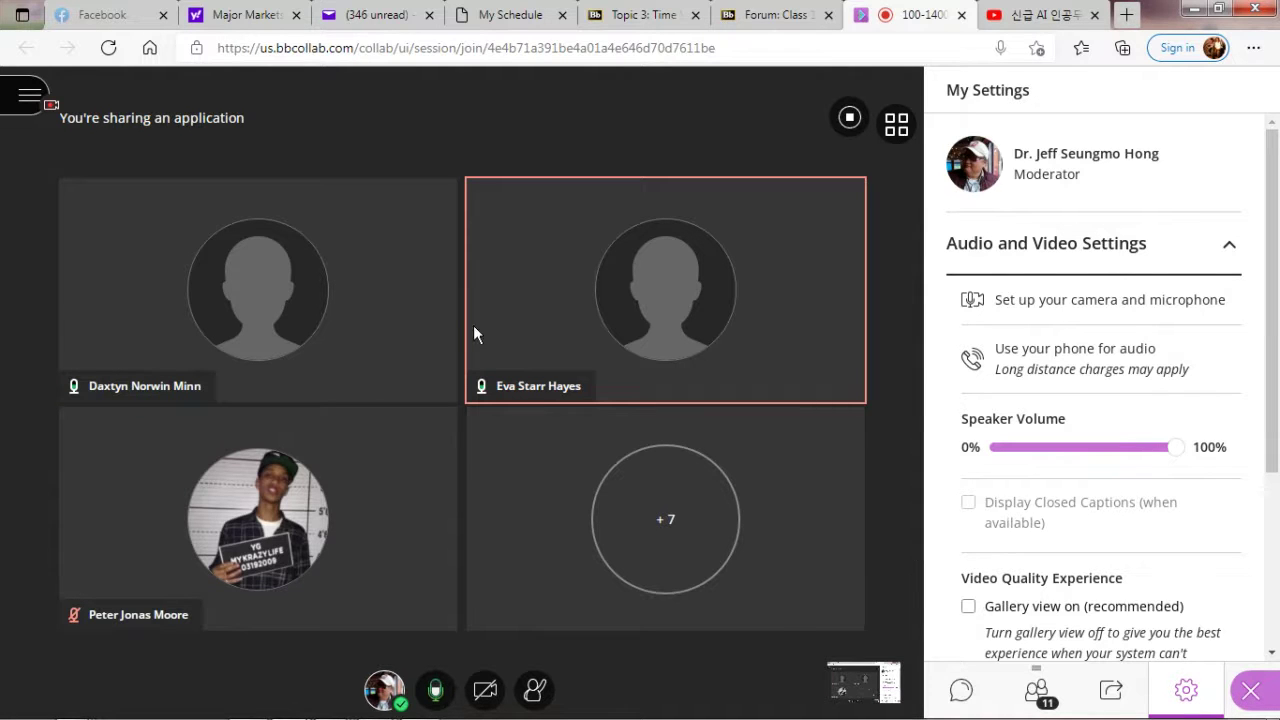
# - Switch to the Blackboard course forum page, open the course Announcements and skim through the posts
pyautogui.click(772, 12)
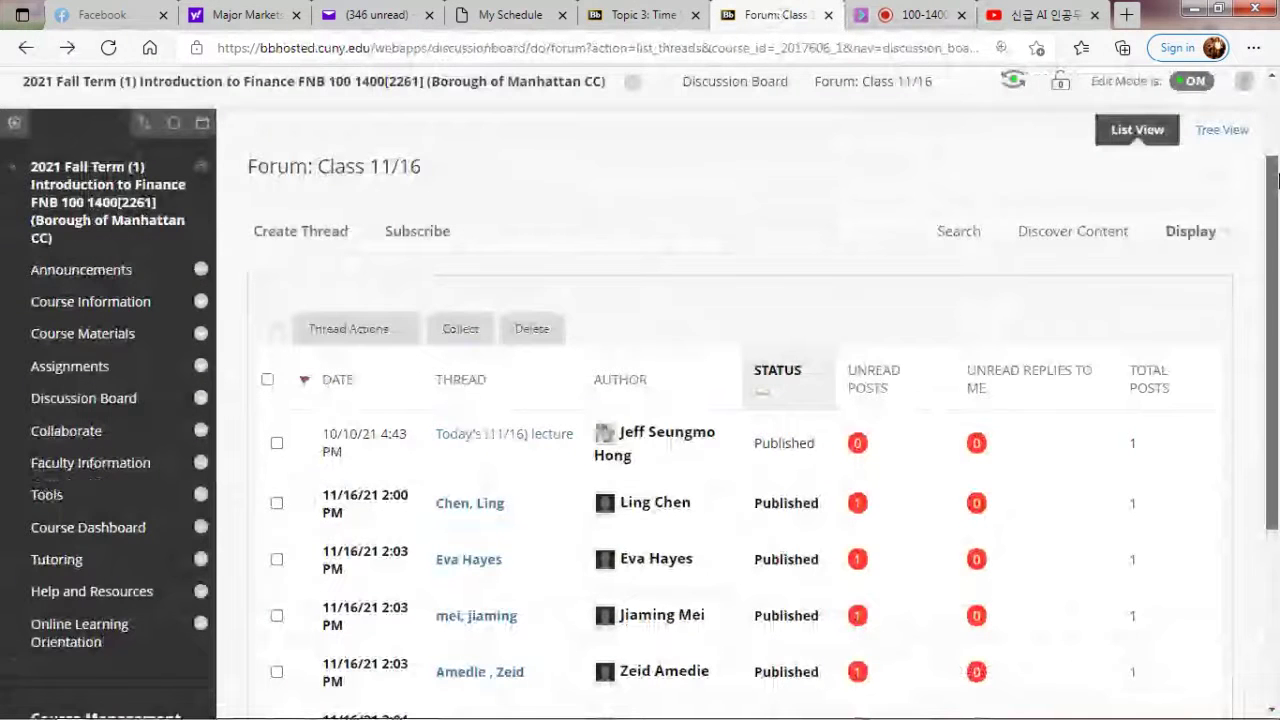
pyautogui.scroll(1, 141, 420)
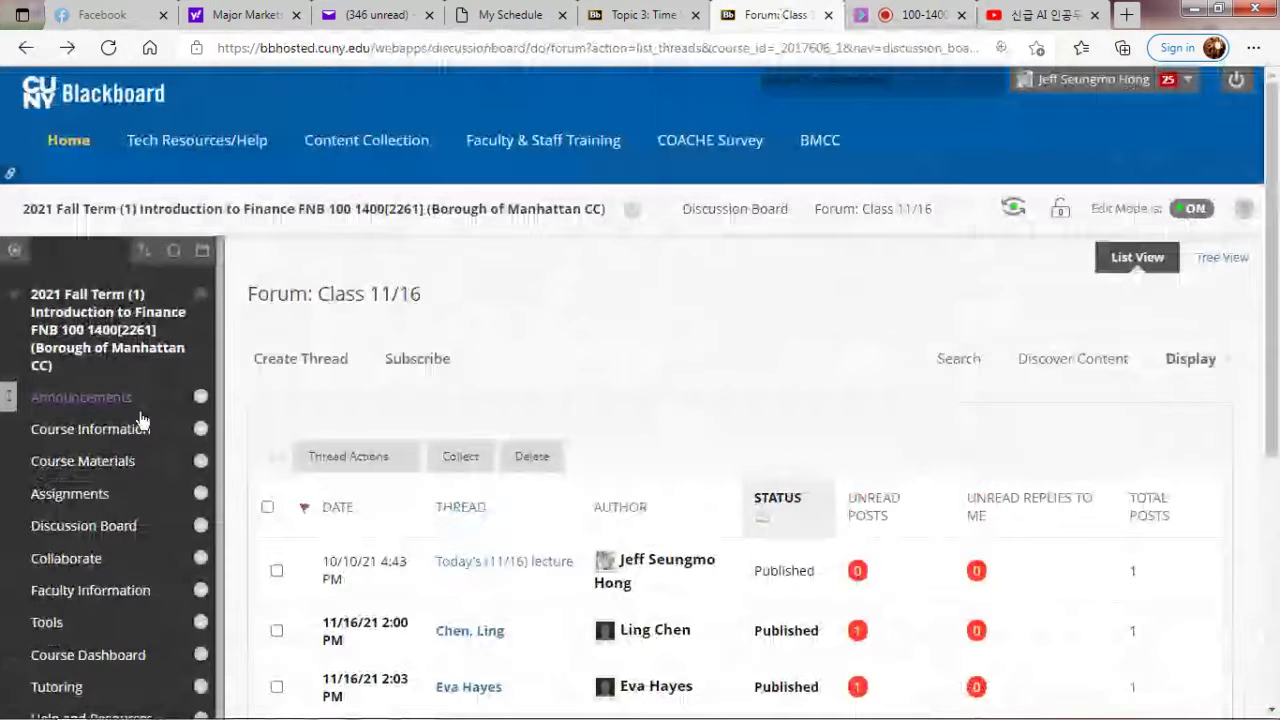
pyautogui.click(141, 410)
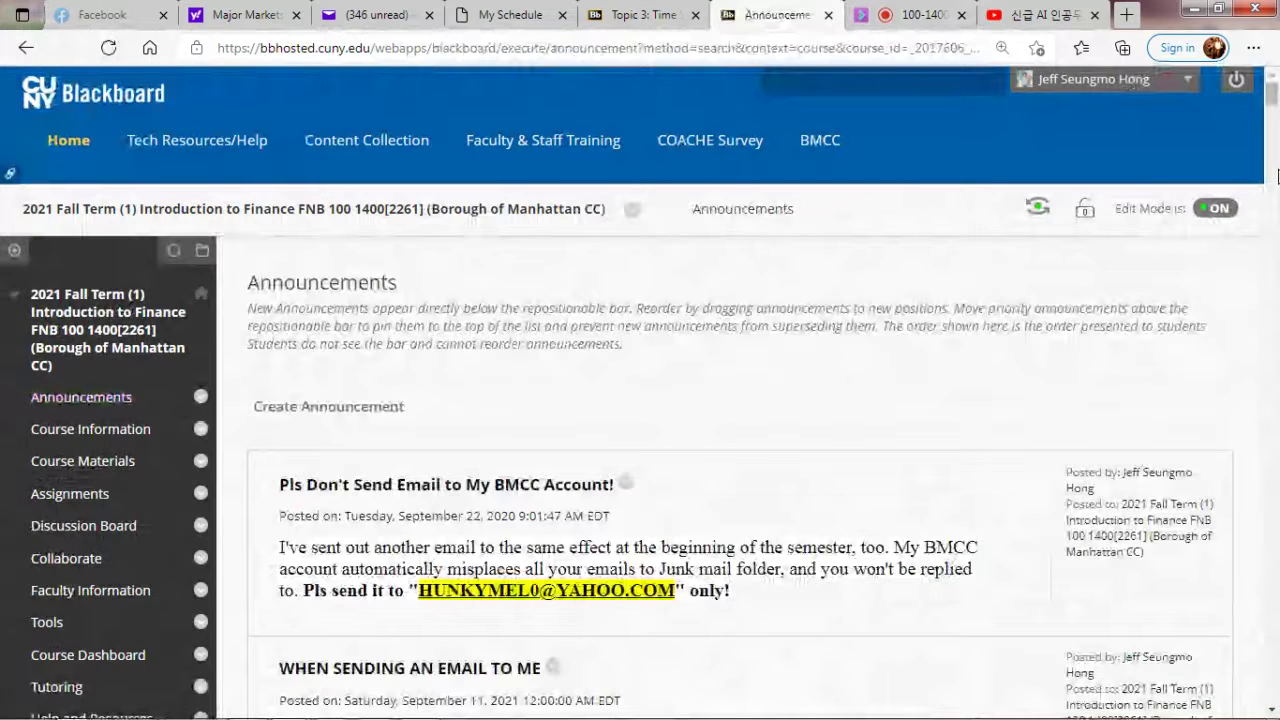
pyautogui.scroll(-10, 1277, 177)
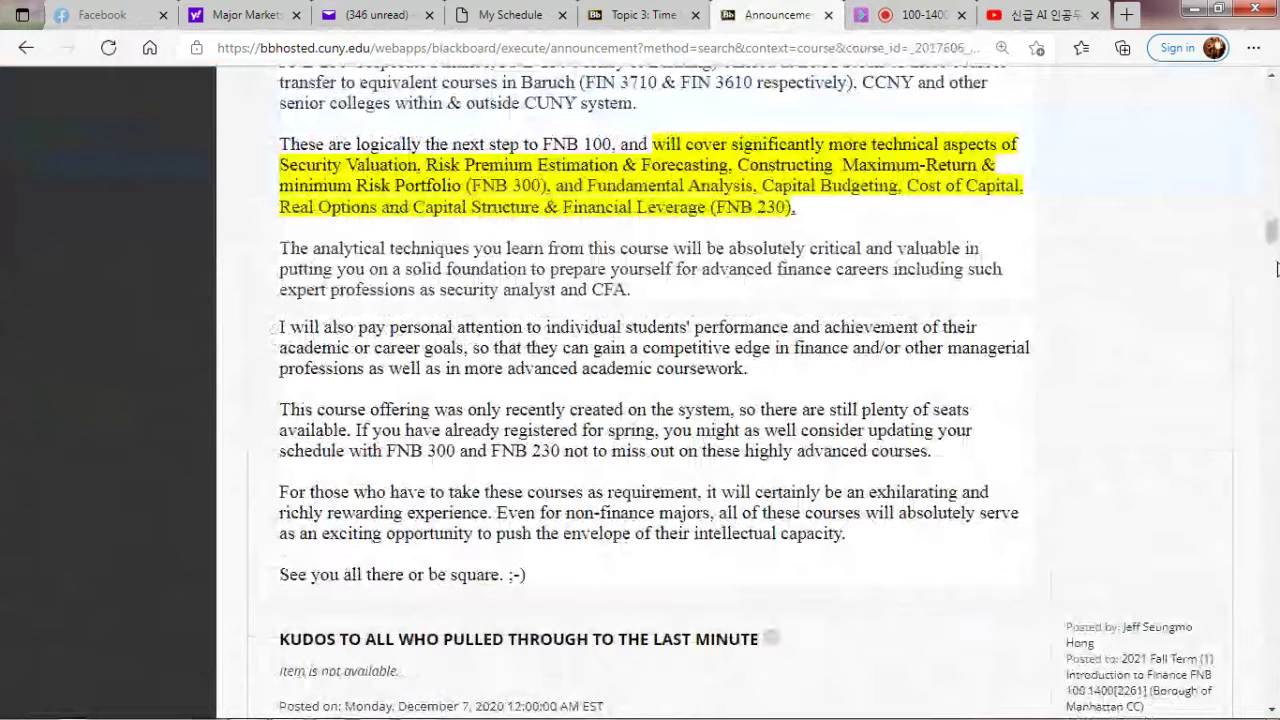
pyautogui.moveTo(1276, 268); pyautogui.dragTo(1274, 190)
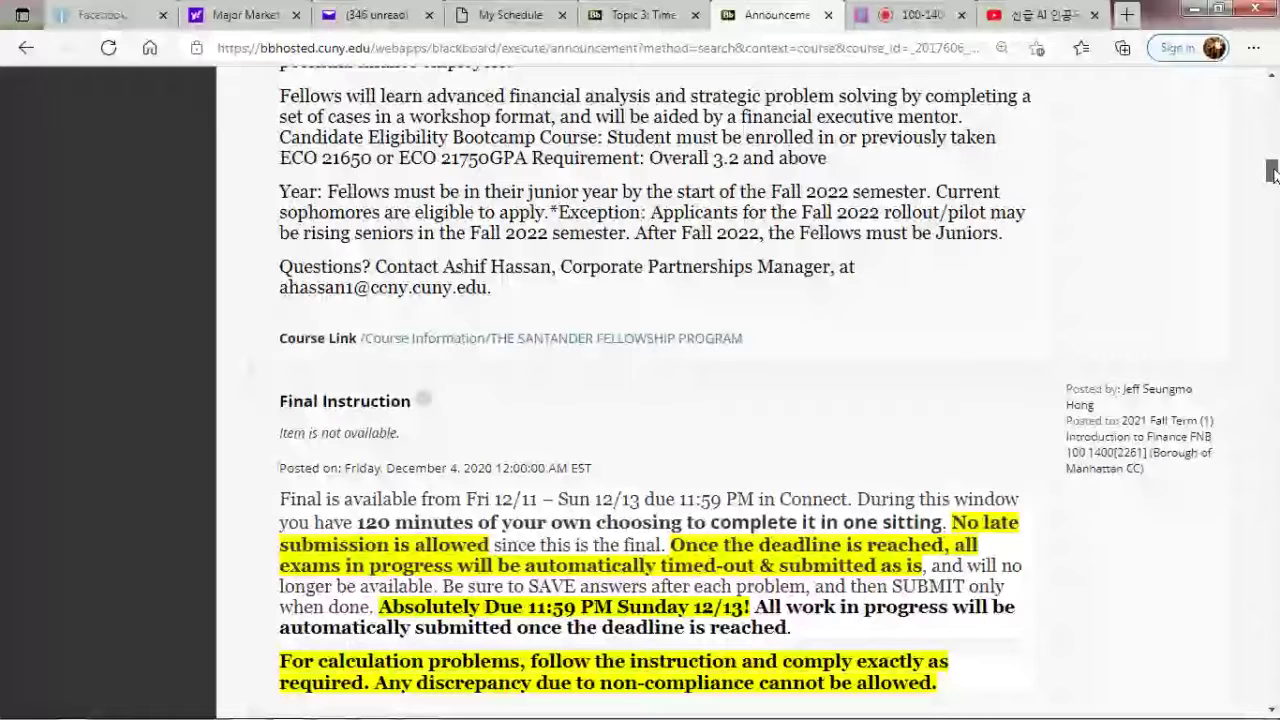
pyautogui.scroll(10, 1274, 172)
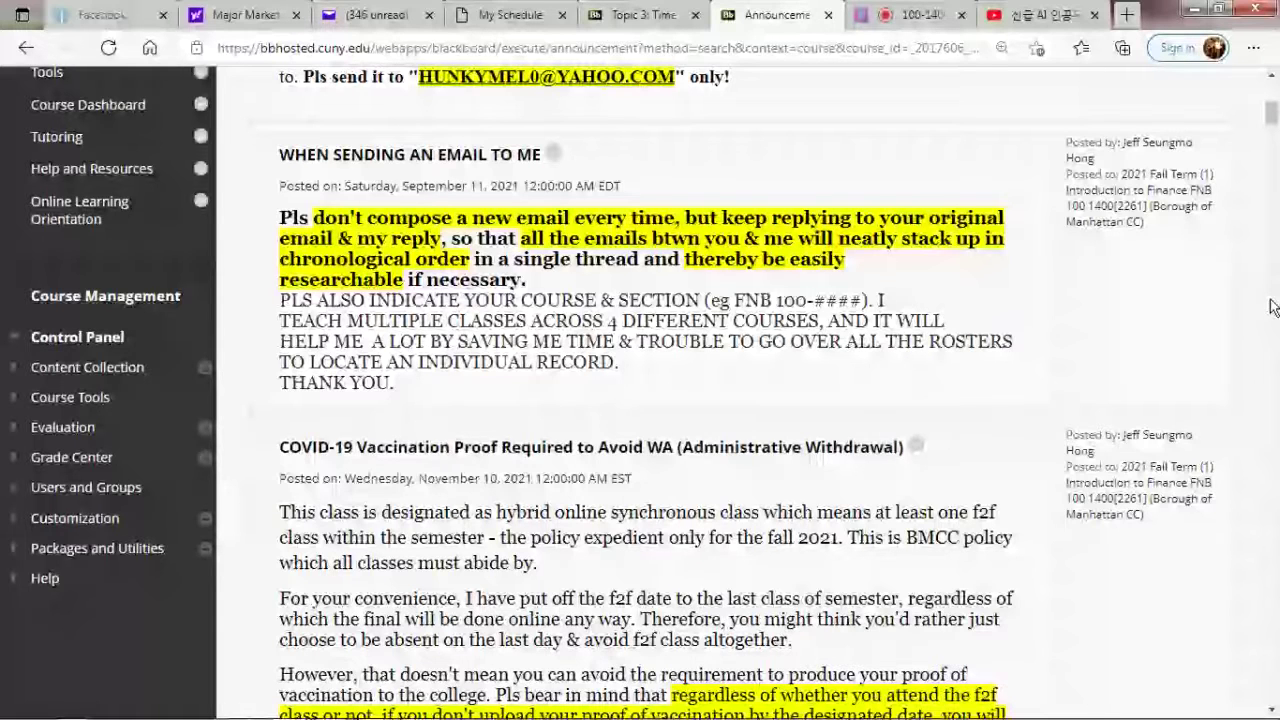
# - Read the announcements on sending email and COVID-19 vaccination proof, and view December 2021 in the system calendar
pyautogui.moveTo(1272, 113); pyautogui.dragTo(1272, 108)
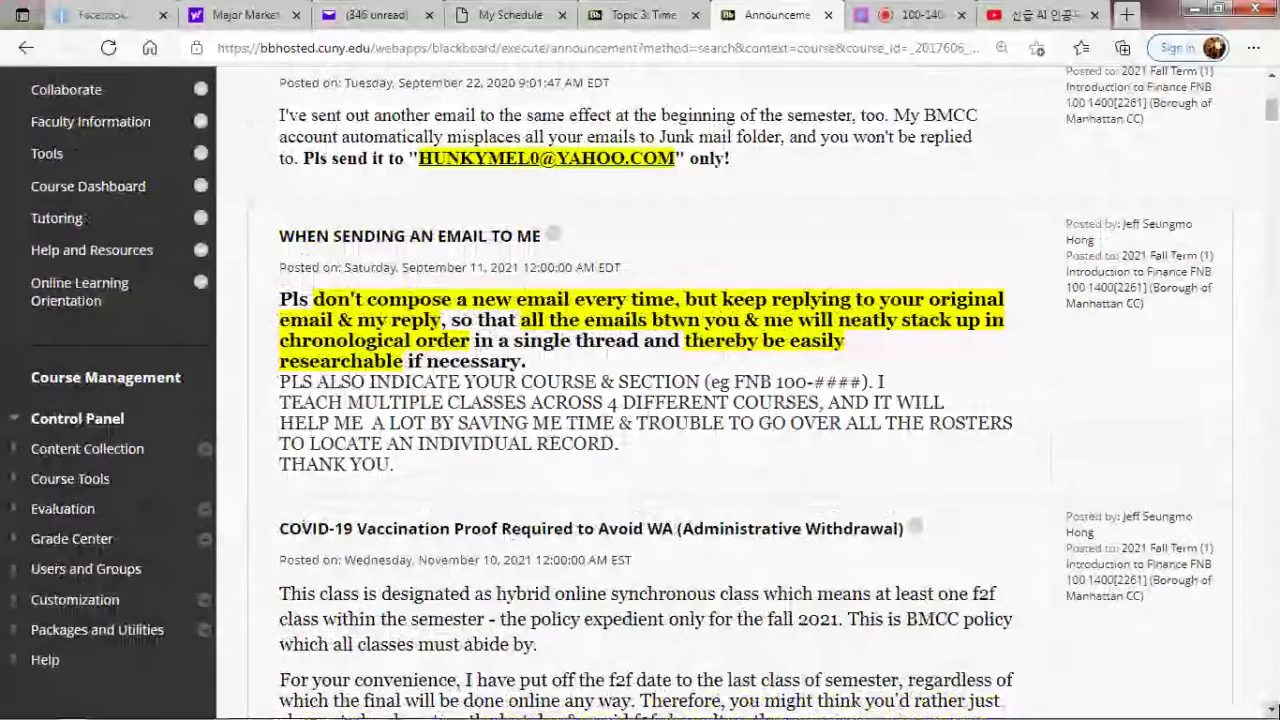
pyautogui.scroll(-1, 640, 400)
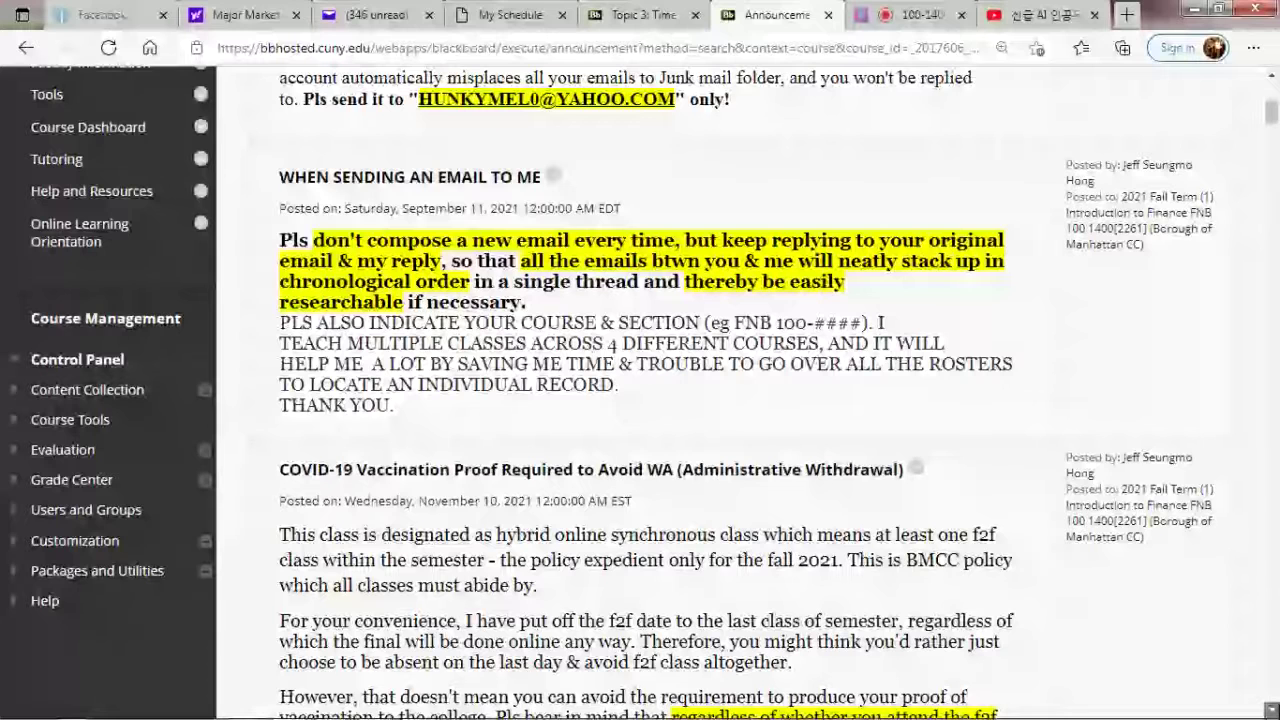
pyautogui.scroll(-2, 640, 400)
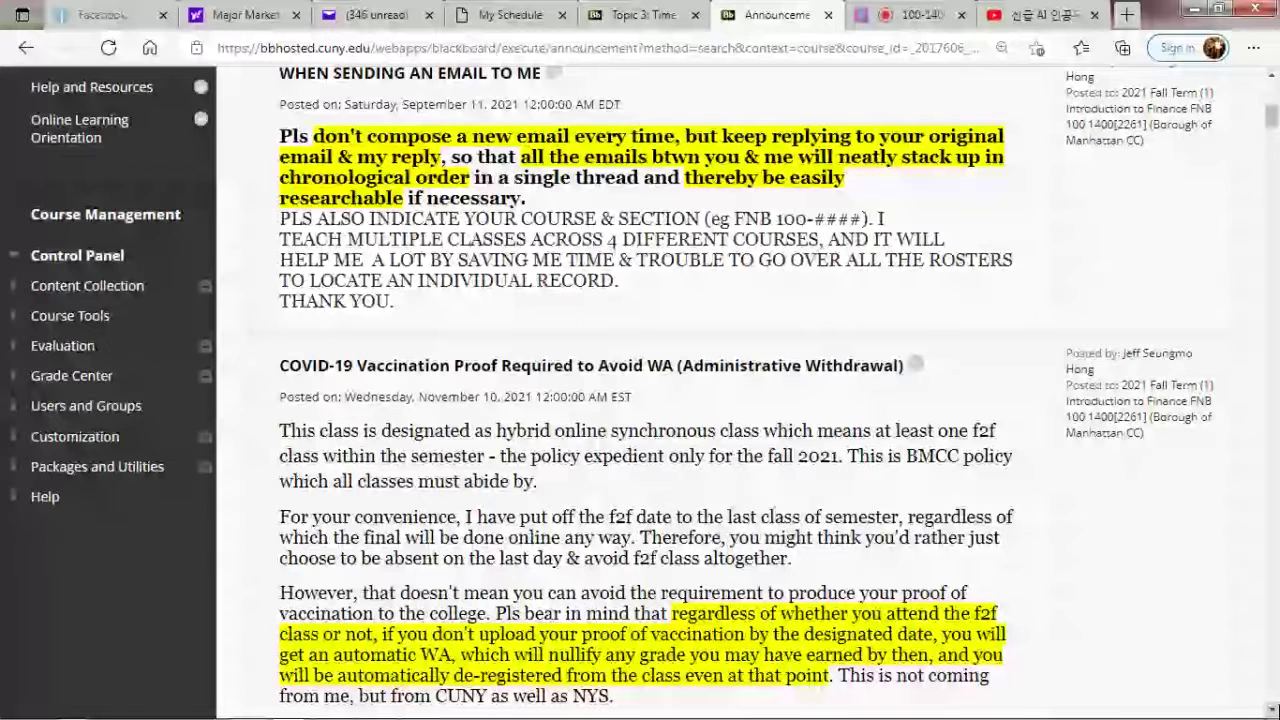
pyautogui.scroll(-2, 456, 430)
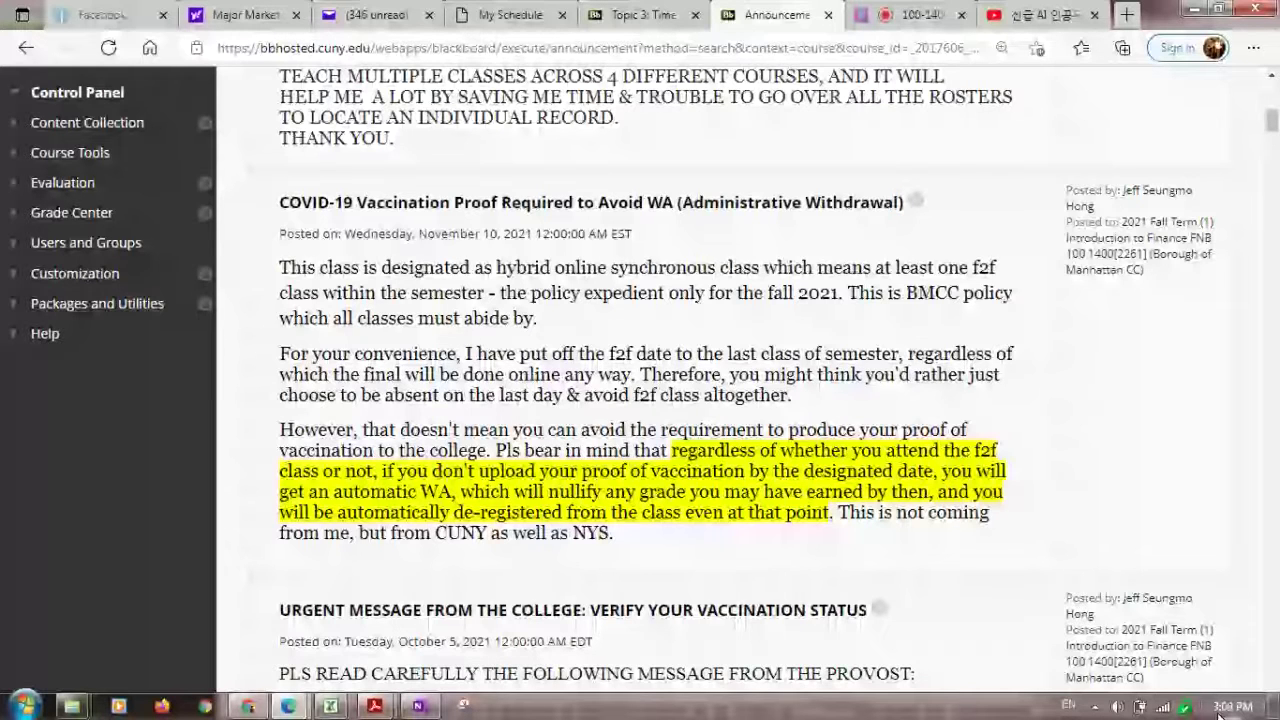
pyautogui.click(1222, 706)
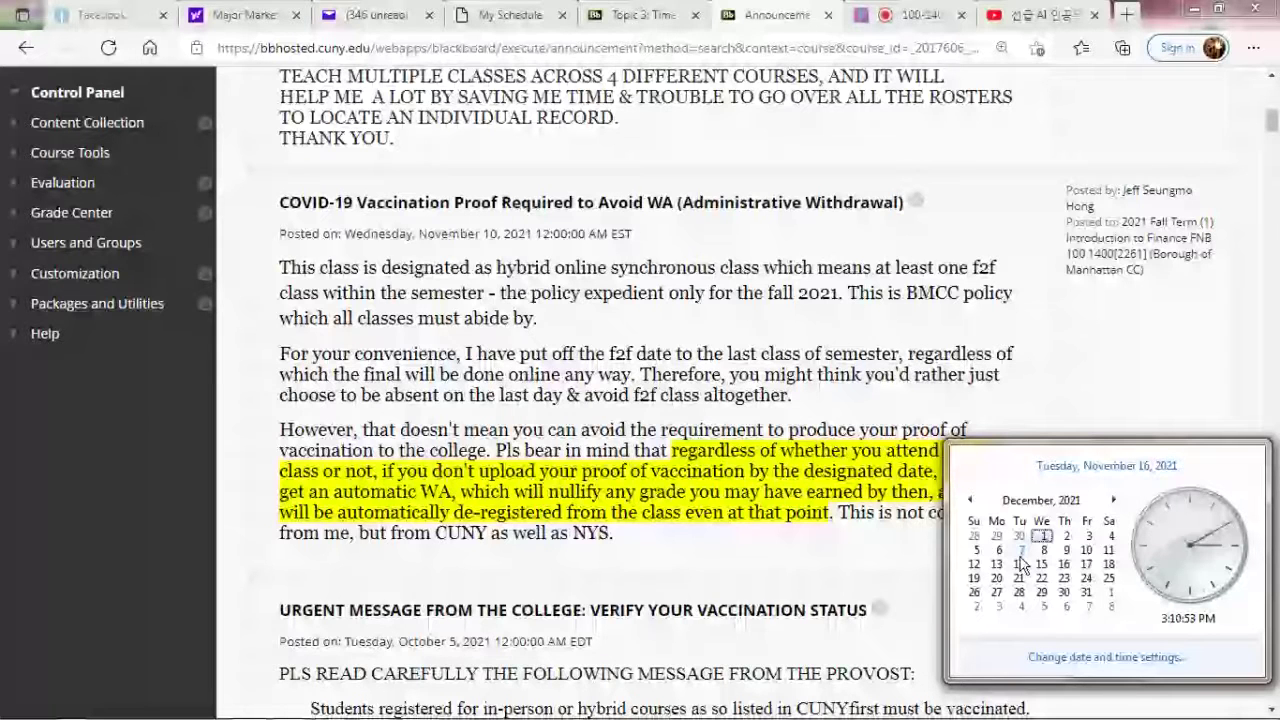
# - Review the Final Instruction, last F2F day of class and NC policy announcements, and return to the start of the page
pyautogui.moveTo(1272, 119); pyautogui.dragTo(1272, 190)
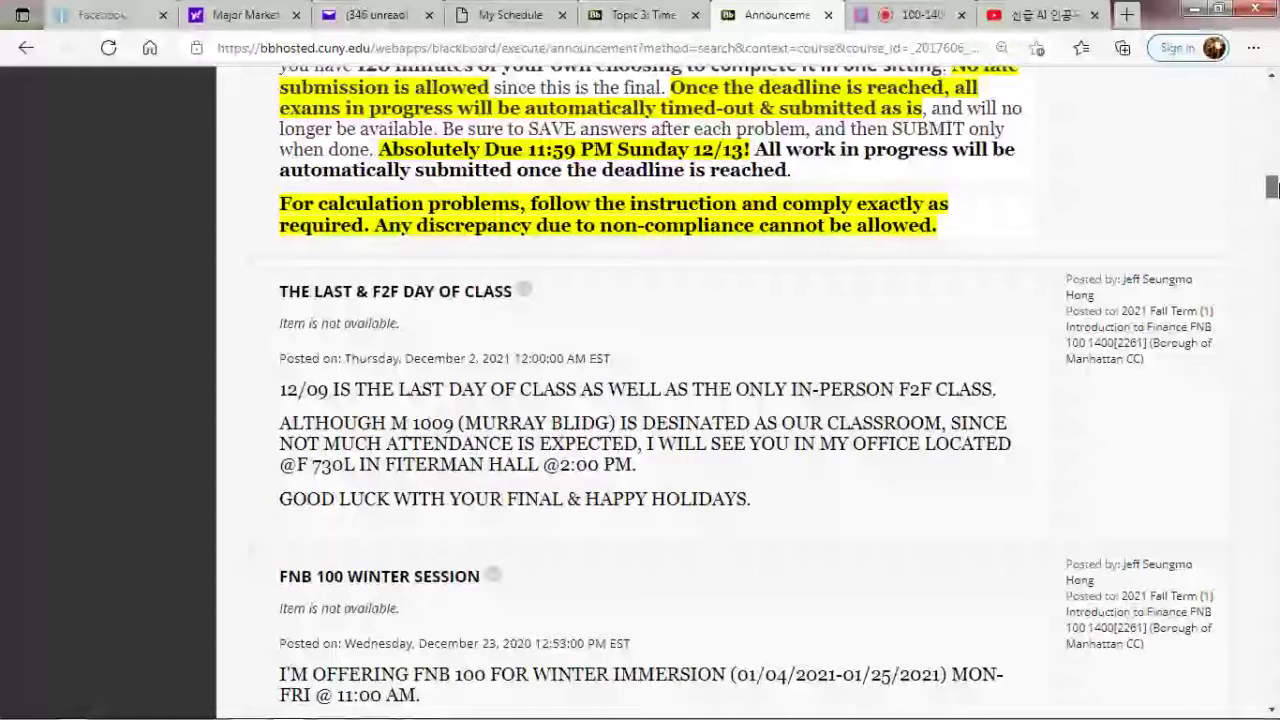
pyautogui.moveTo(1272, 190); pyautogui.dragTo(1272, 172)
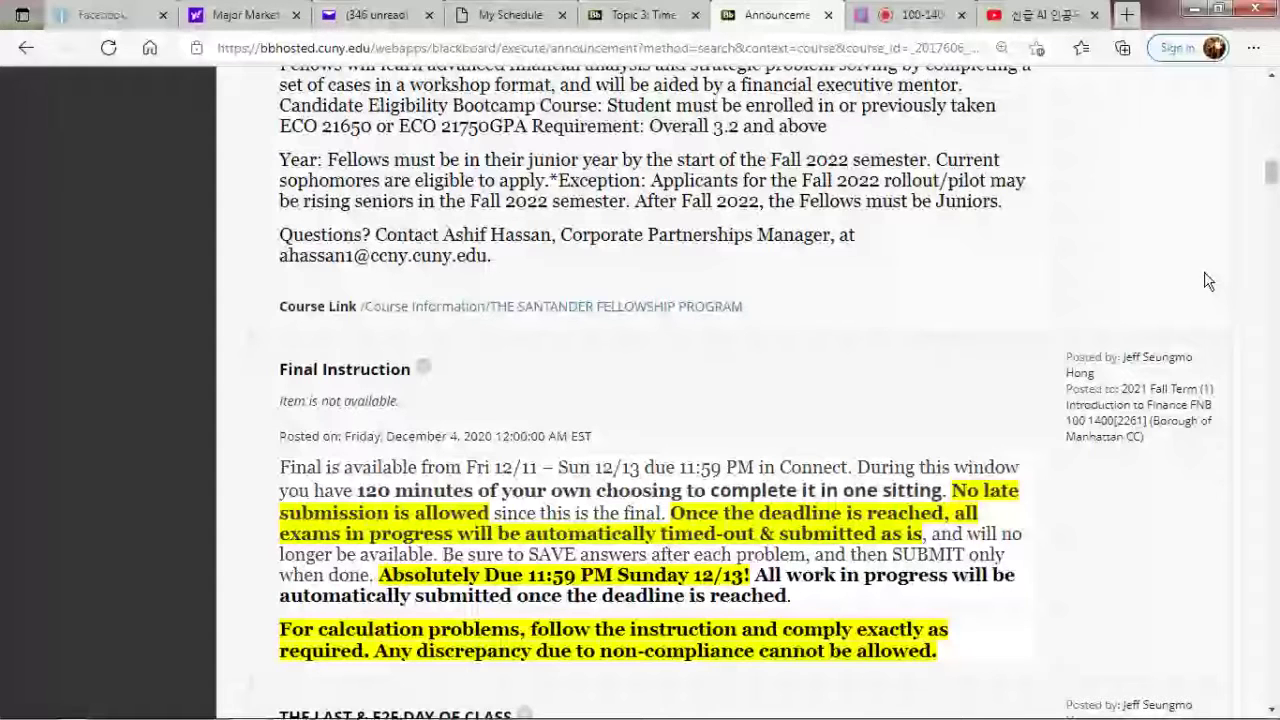
pyautogui.moveTo(1271, 172); pyautogui.dragTo(1271, 213)
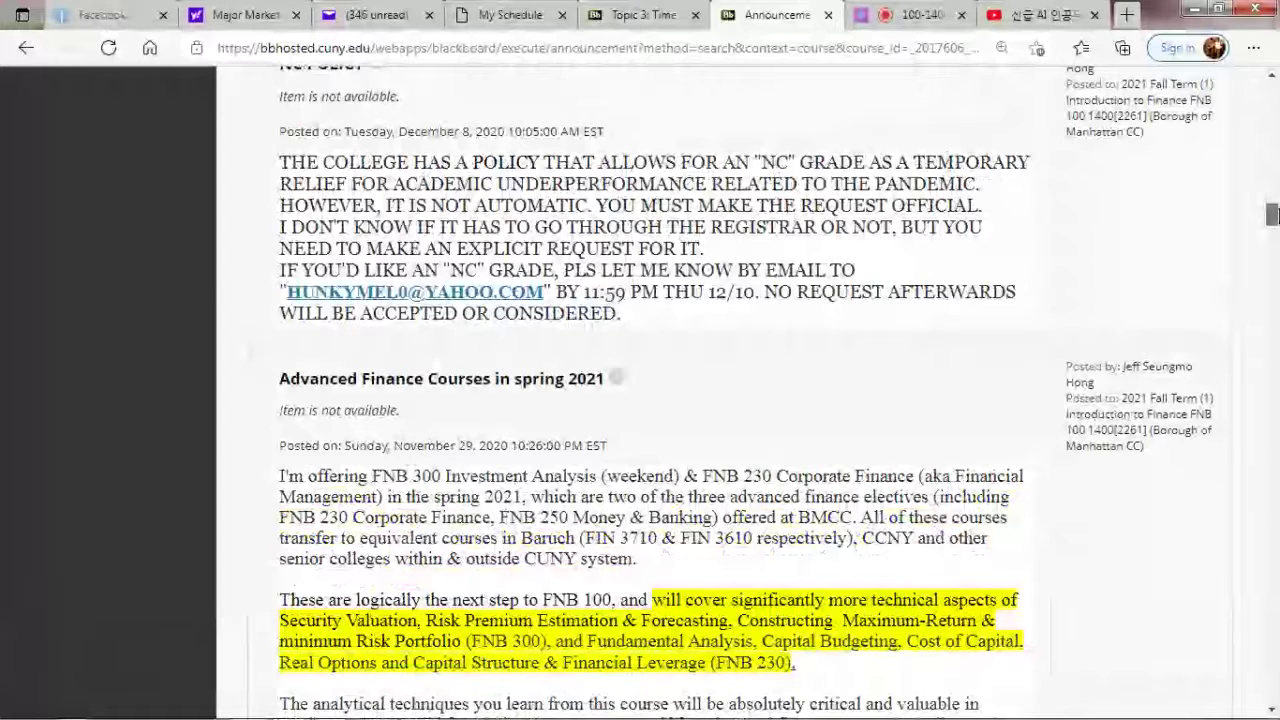
pyautogui.scroll(5, 481, 258)
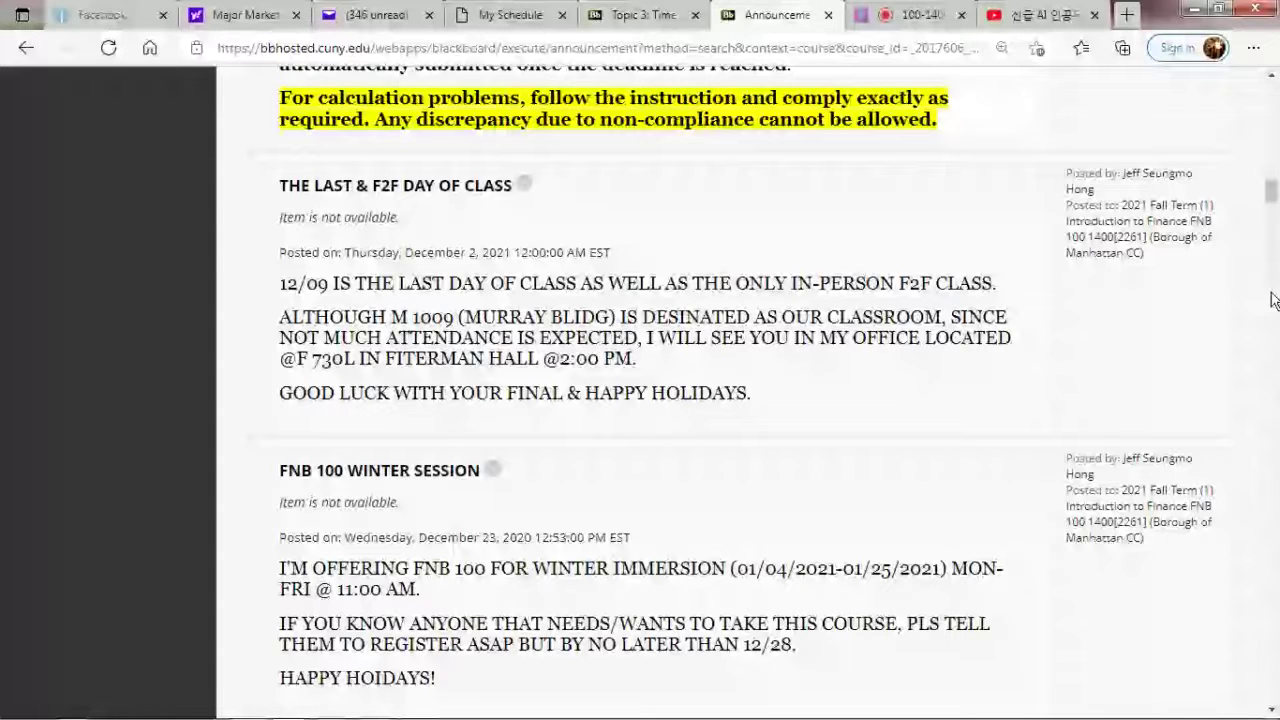
pyautogui.moveTo(1271, 190); pyautogui.dragTo(1272, 92)
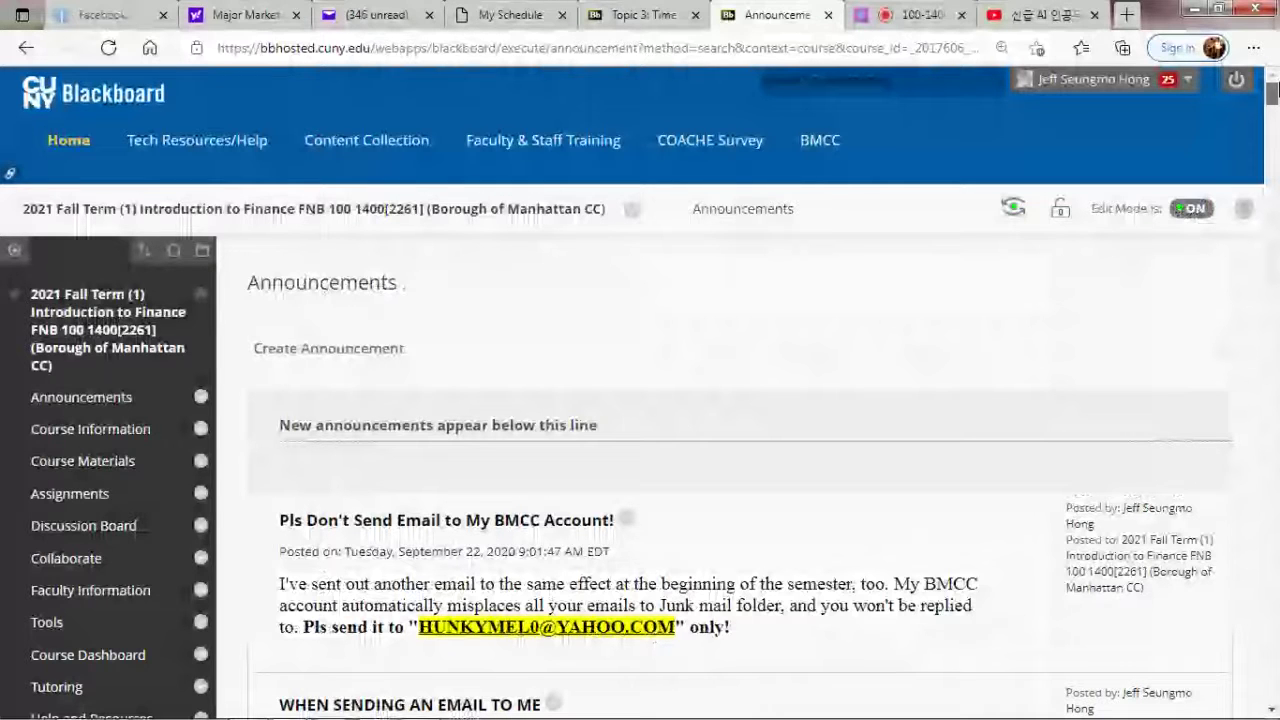
# - Turn on Student Preview, check the announcements including the vaccination status message, and open the Assignments page to its results link
pyautogui.moveTo(1272, 92); pyautogui.dragTo(1273, 145)
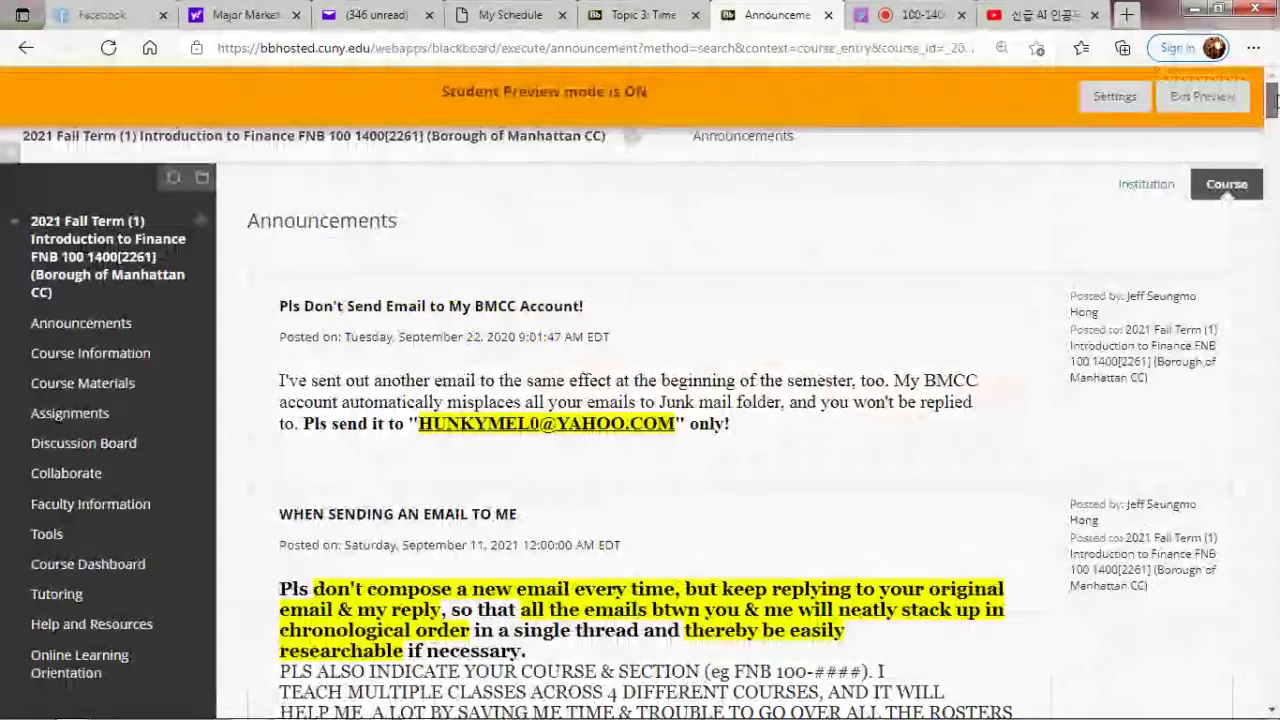
pyautogui.scroll(-15, 1240, 300)
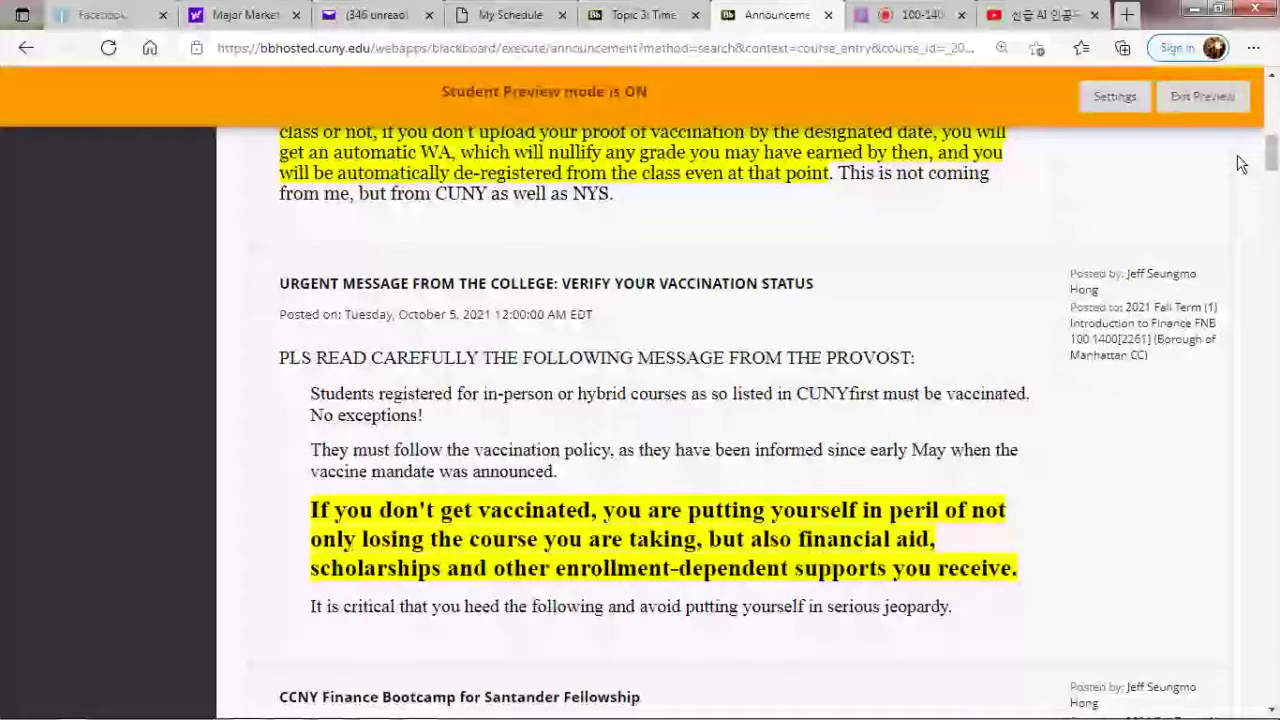
pyautogui.hotkey('alt', 'Tab')
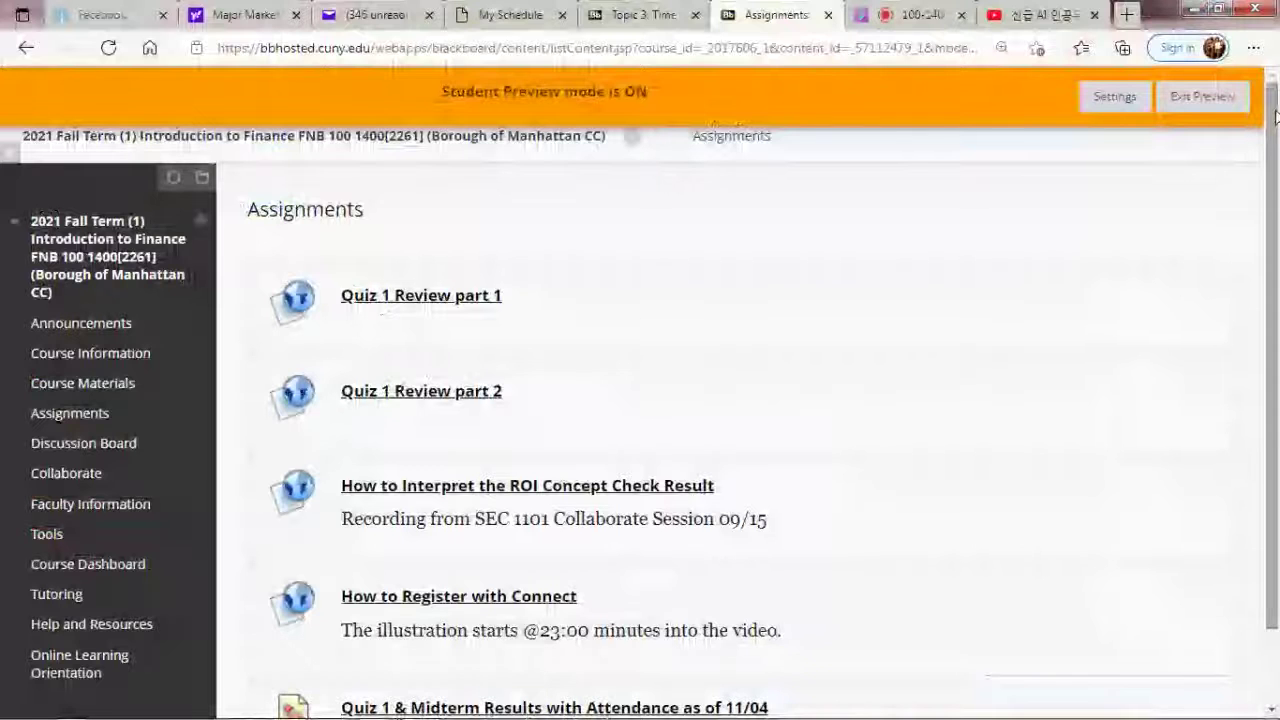
pyautogui.moveTo(1275, 117); pyautogui.dragTo(1277, 225)
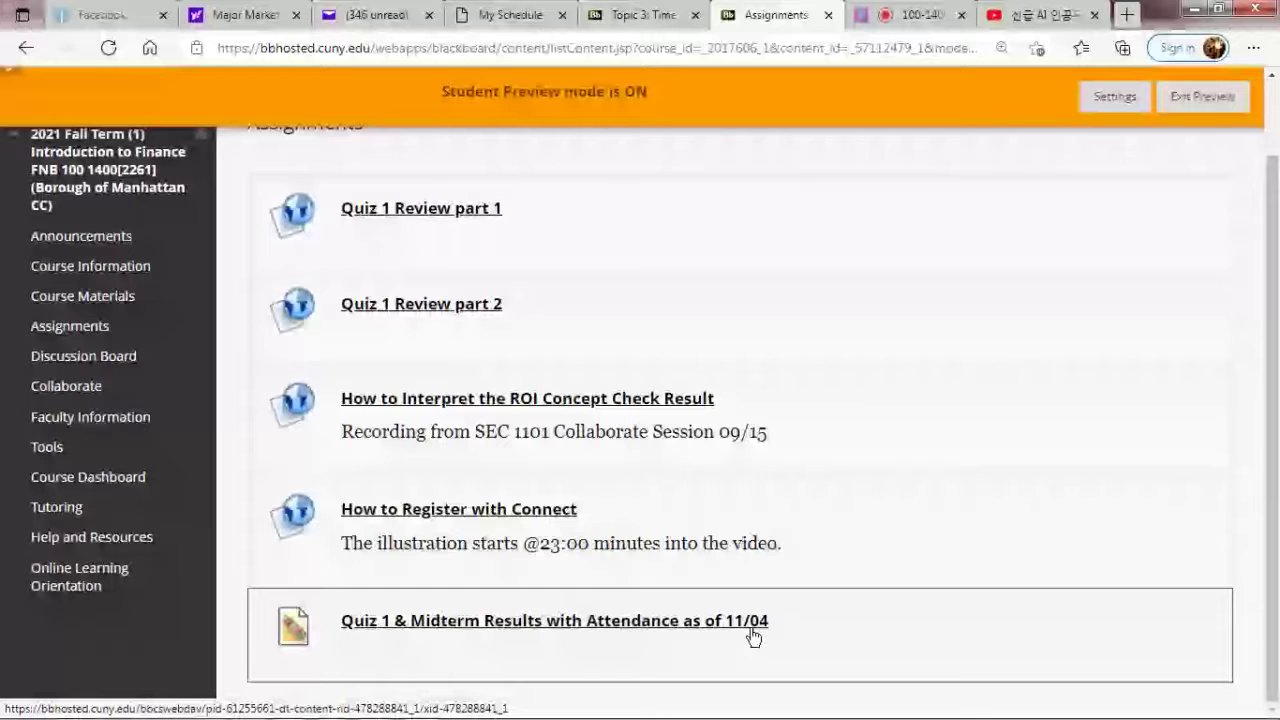
# - Switch to the FNB_100F21_release workbook in Excel and review the quiz, midterm, attendance and WAVG columns on the Data Analysis sheet
pyautogui.moveTo(338, 710)
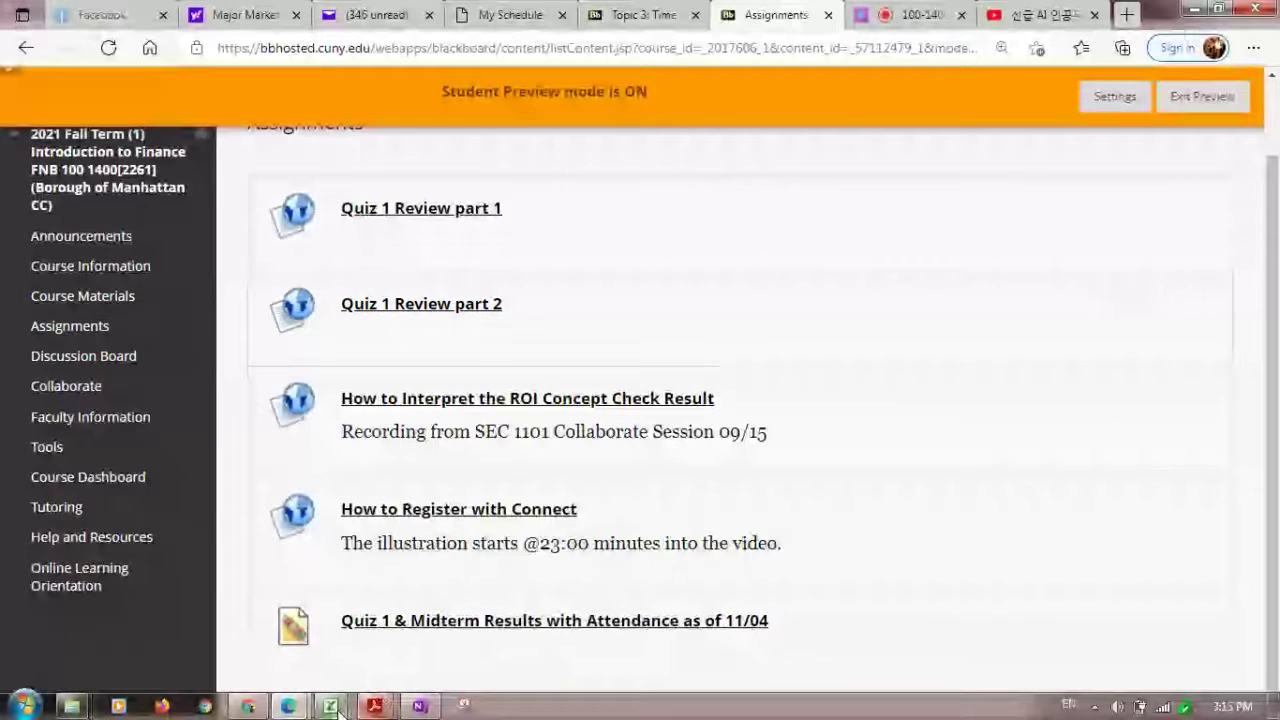
pyautogui.click(335, 708)
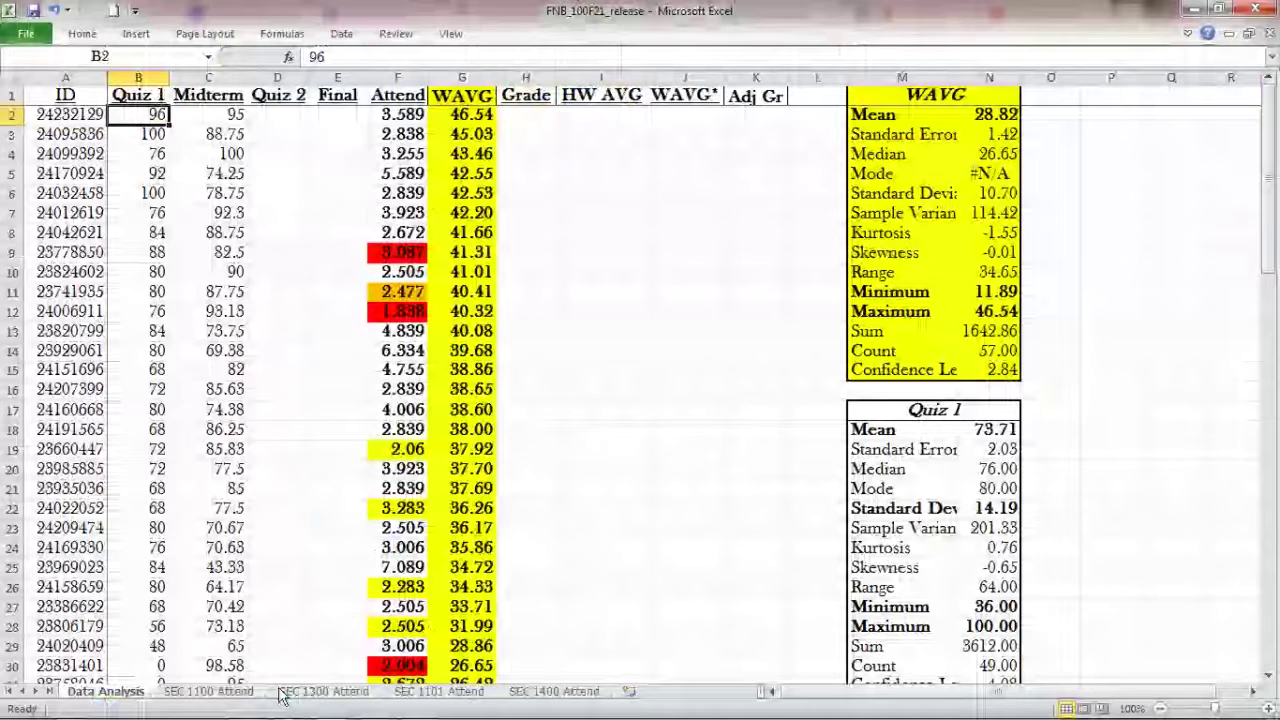
pyautogui.press('Right')
pyautogui.press('Right')
pyautogui.press('Right')
pyautogui.press('Right')
pyautogui.press('Right')
pyautogui.press('F2')
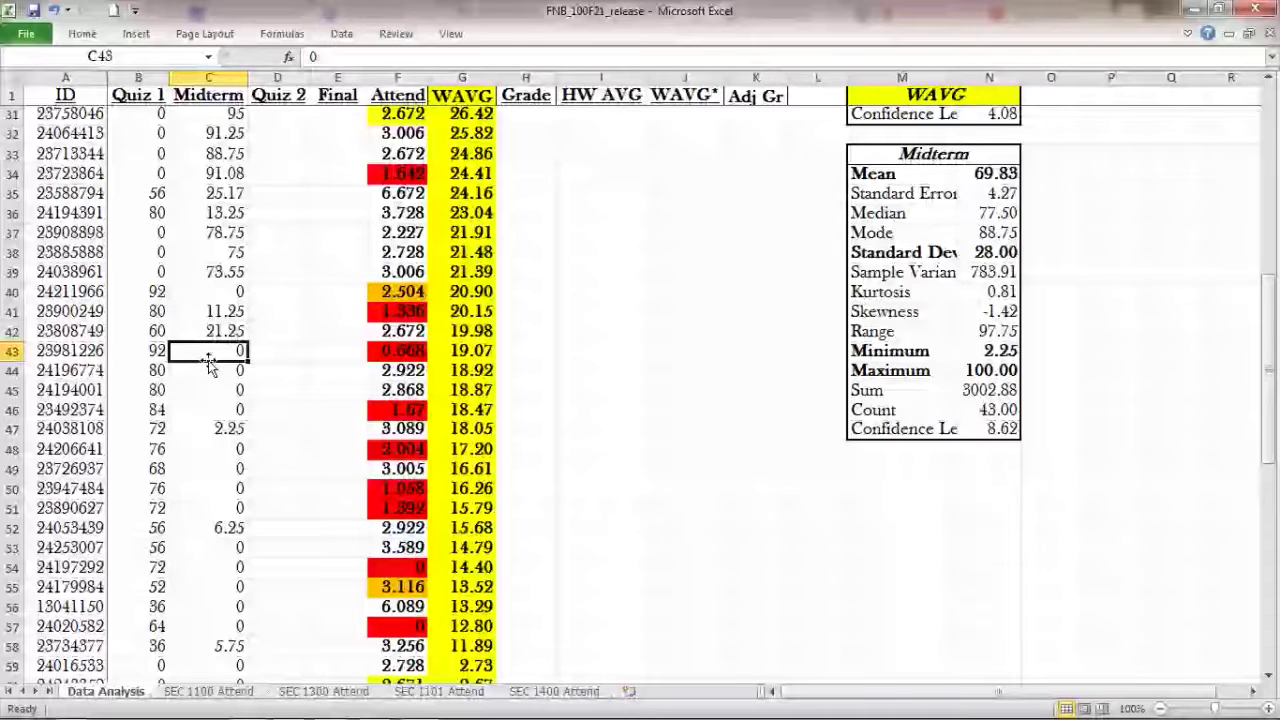
# - Switch to Chrome and sign in again to McGraw-Hill Connect with the saved credentials
pyautogui.moveTo(175, 712)
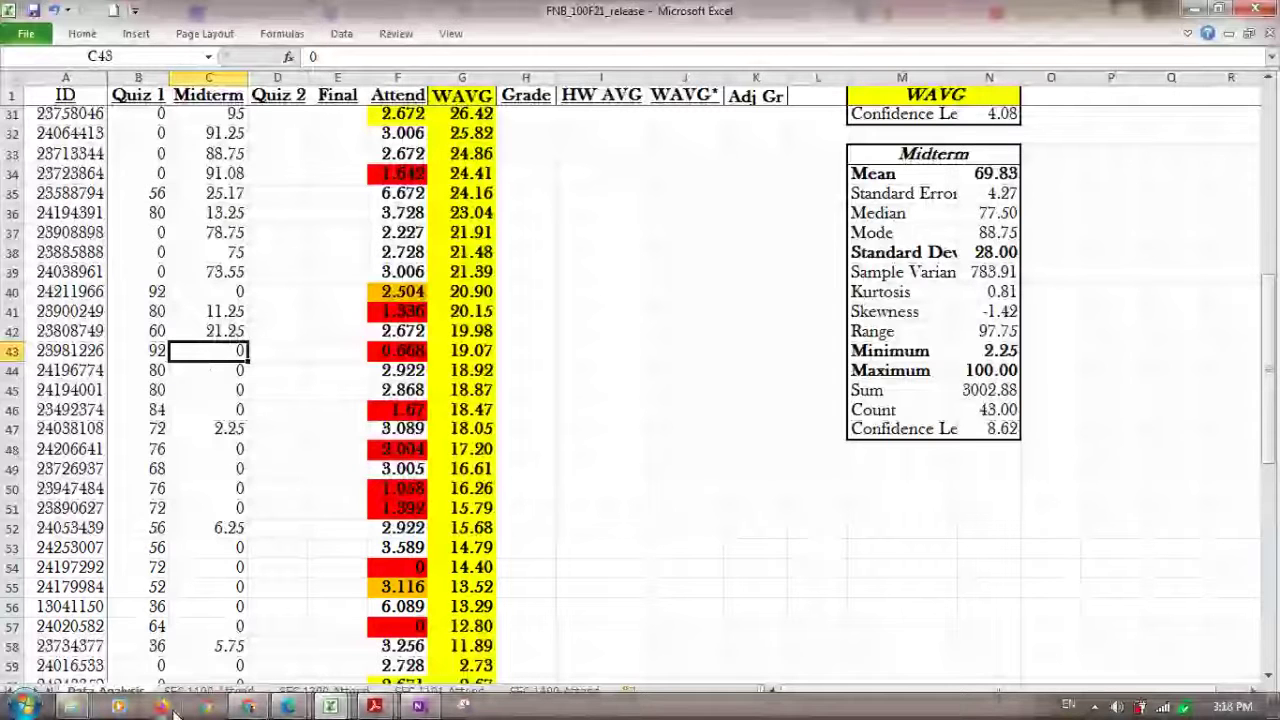
pyautogui.click(168, 708)
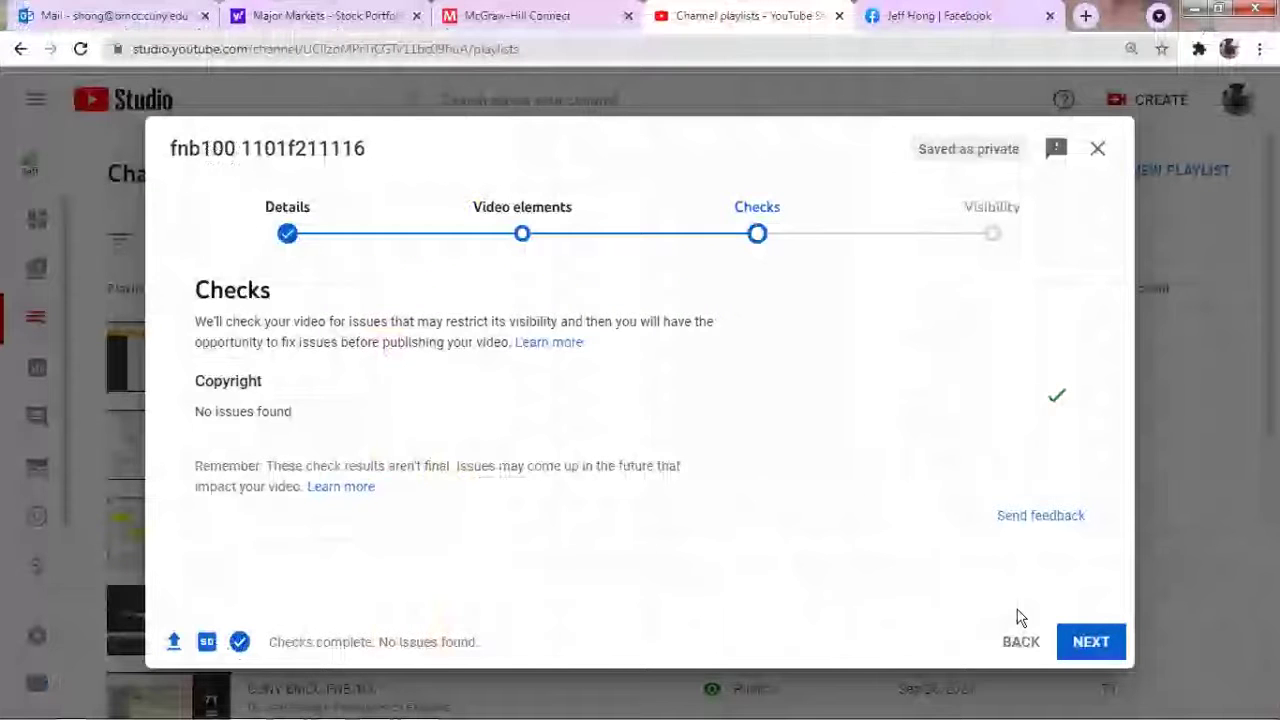
pyautogui.hotkey('ctrl', 'shift', 'Tab')
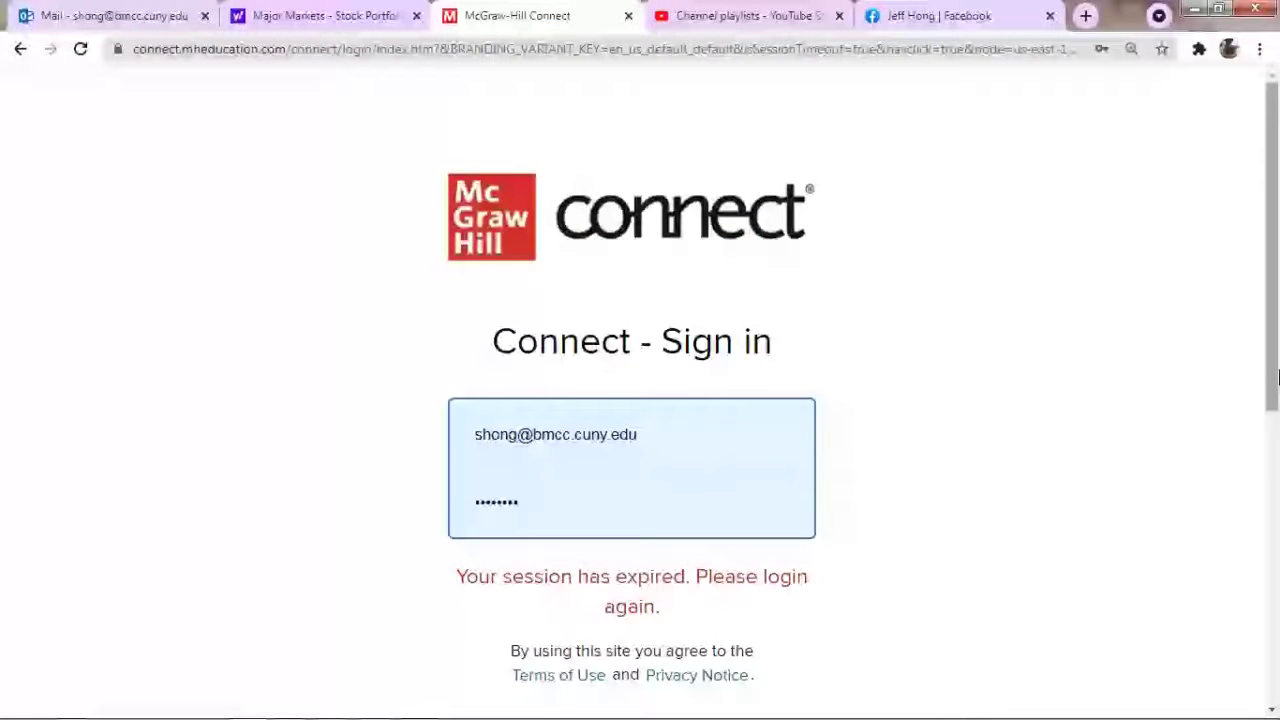
pyautogui.scroll(-2, 1276, 375)
pyautogui.click(631, 534)
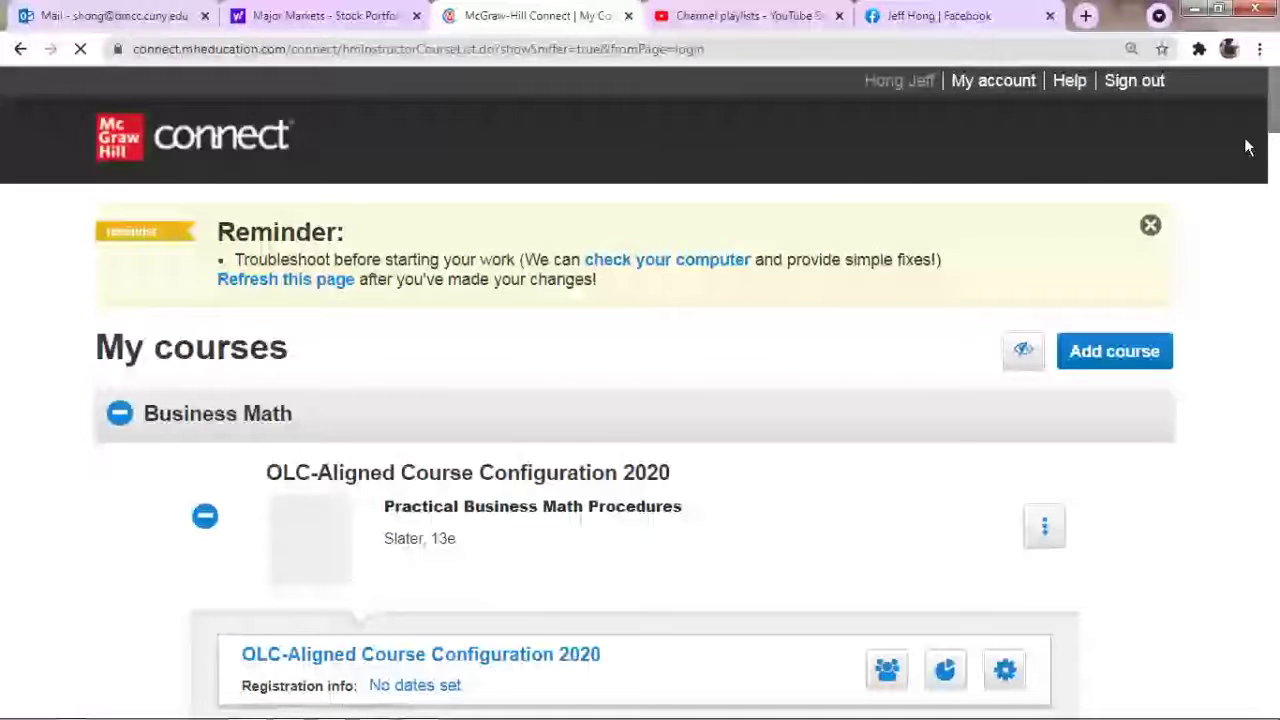
# - Open the Fall 2021 section of FNB 100 Principles of Finance in student view and reduce the page zoom to 100%
pyautogui.scroll(-15, 295, 208)
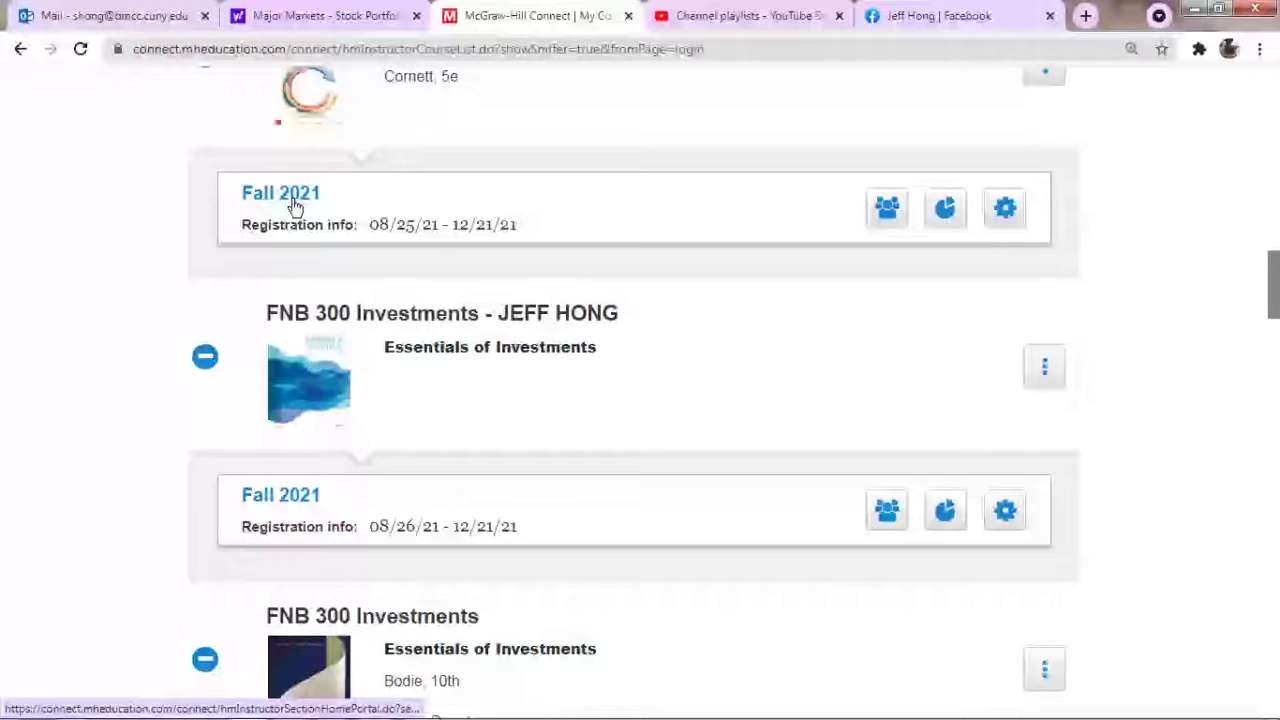
pyautogui.click(295, 207)
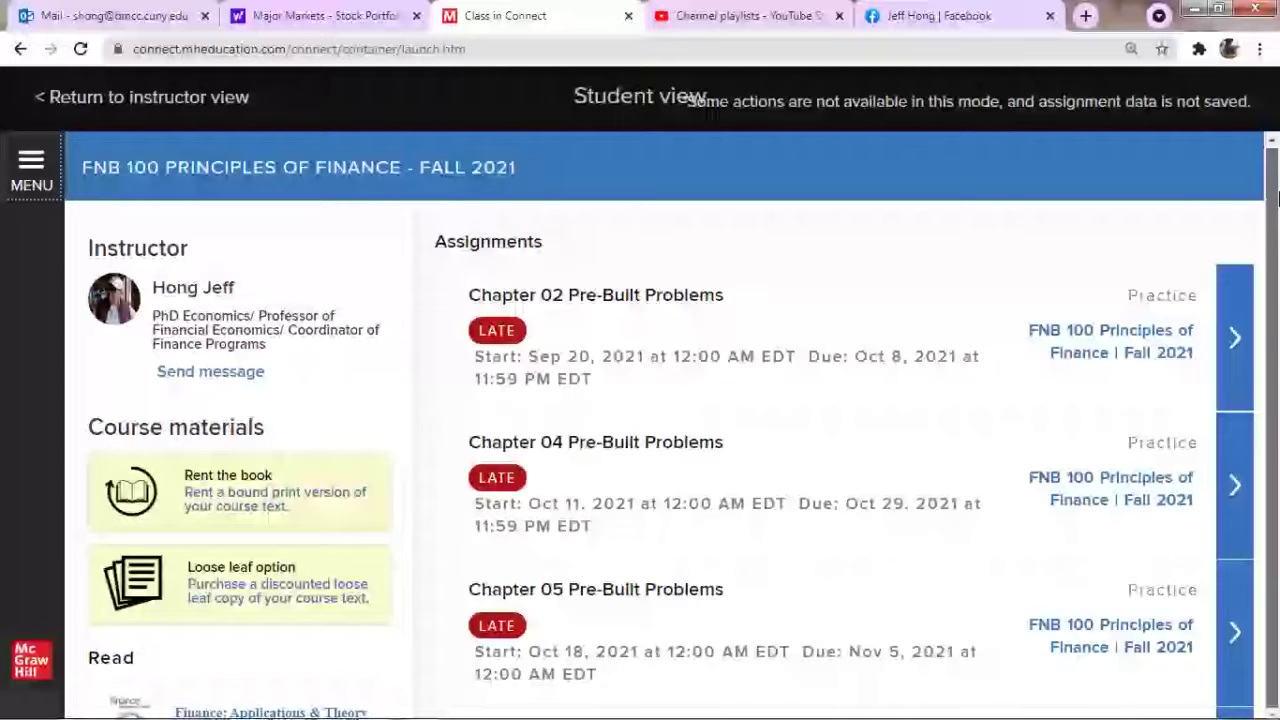
pyautogui.hotkey('alt', 'f')
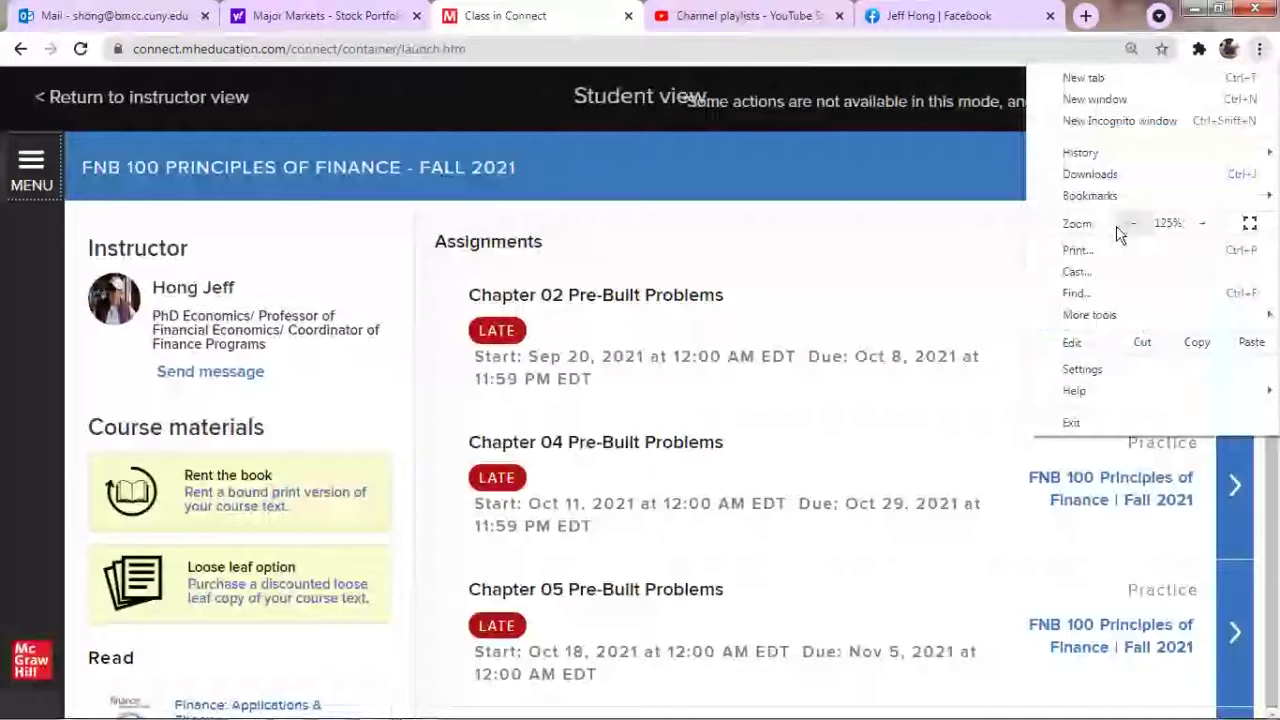
pyautogui.click(1133, 226)
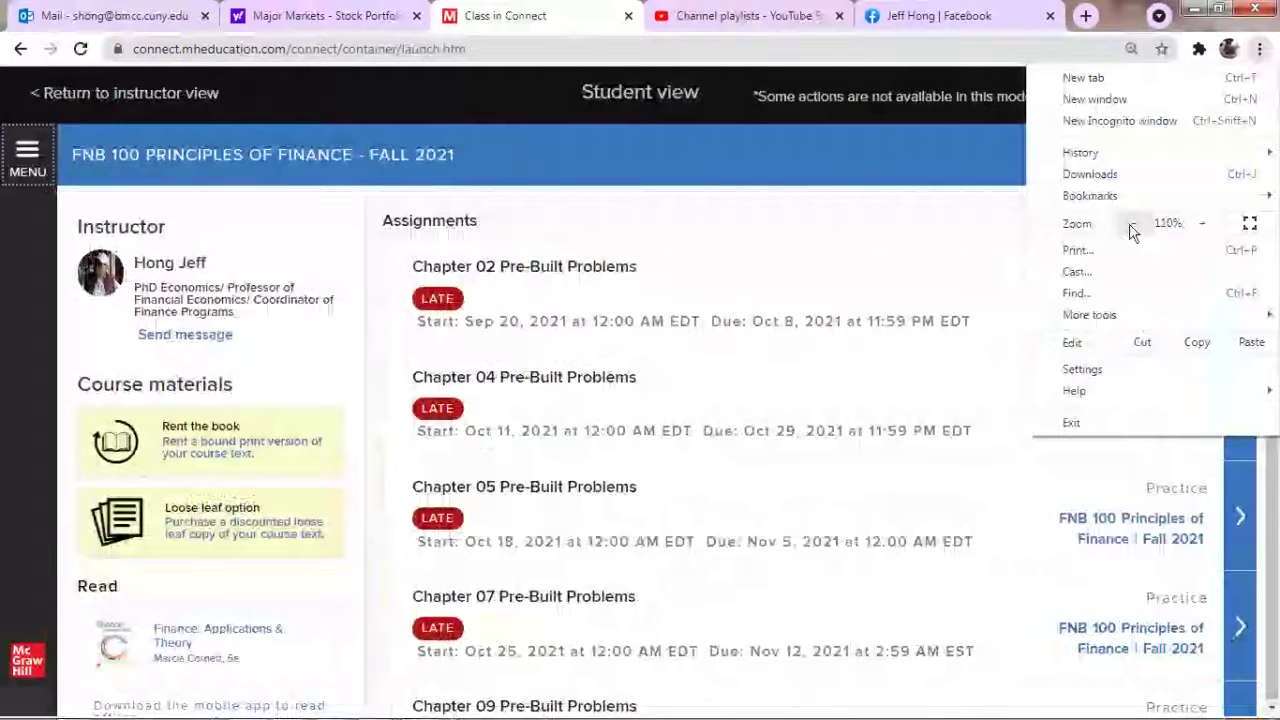
pyautogui.click(1133, 226)
# - Review the start and due dates of the chapter Pre-Built Problems, Midterm and FNB 100 Quiz 2
pyautogui.scroll(-5, 1270, 555)
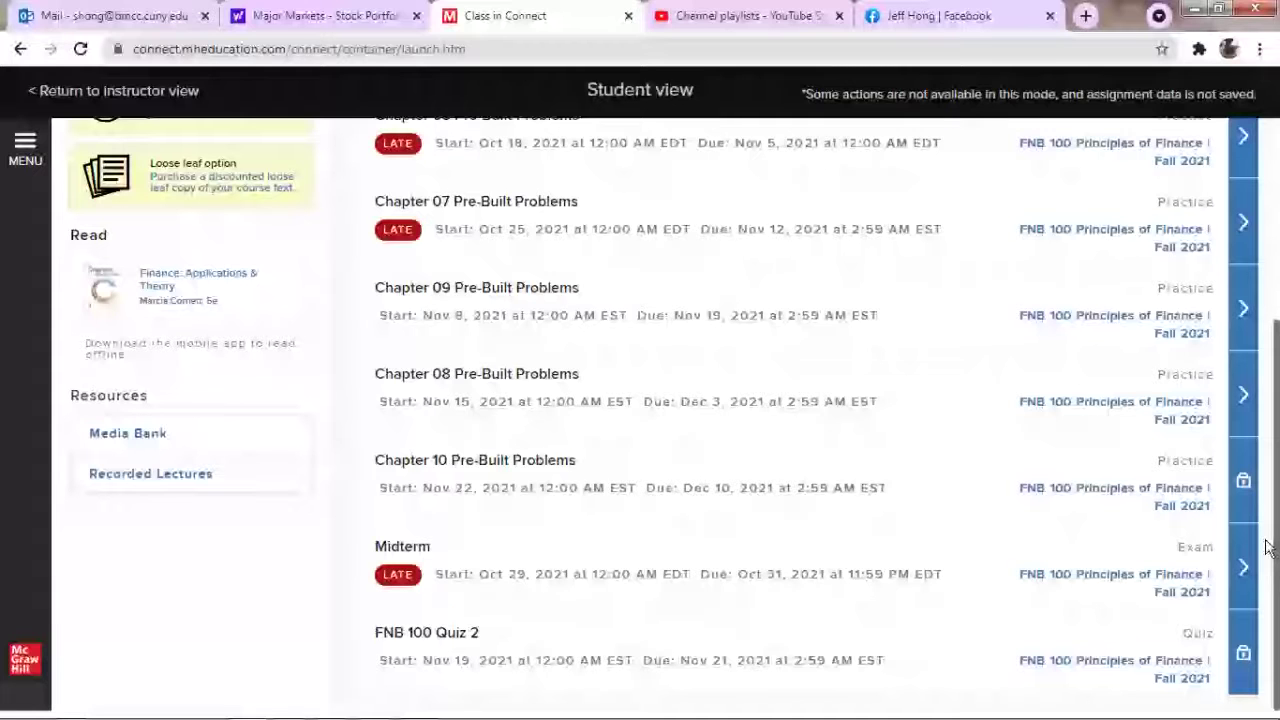
pyautogui.scroll(3, 632, 502)
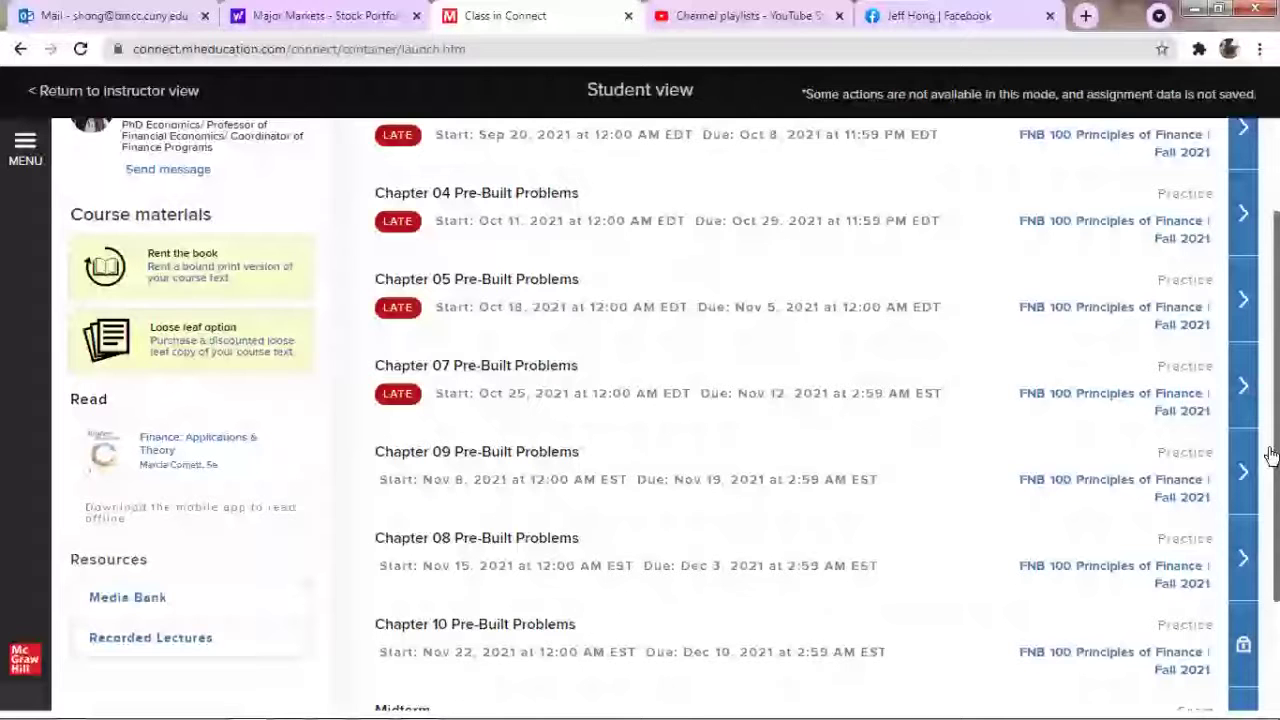
pyautogui.scroll(-1, 477, 533)
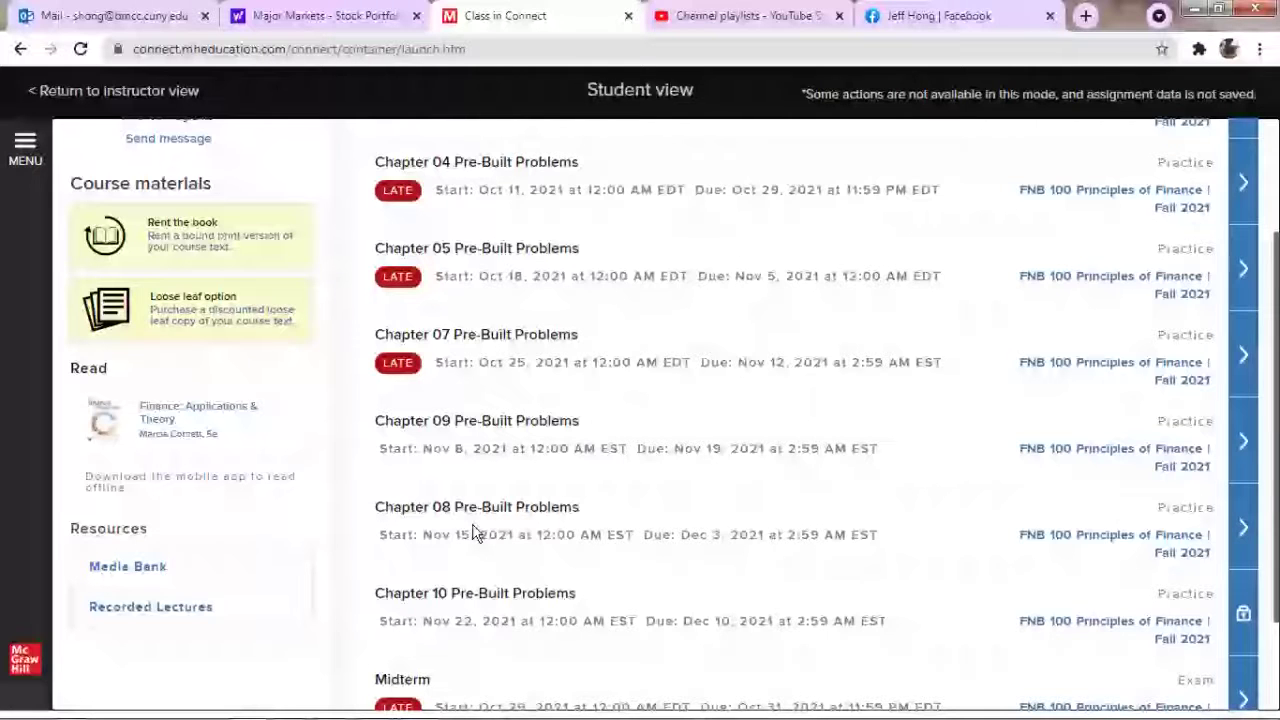
pyautogui.scroll(-1, 1251, 596)
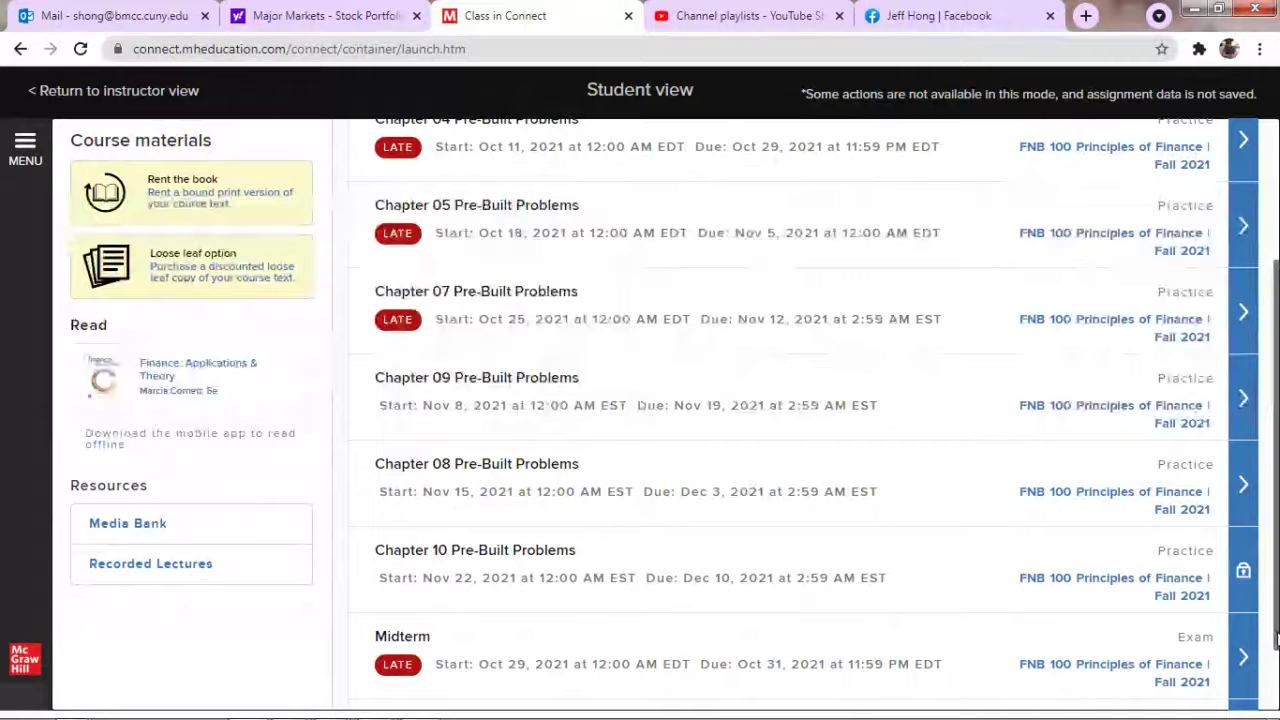
pyautogui.scroll(-1, 628, 618)
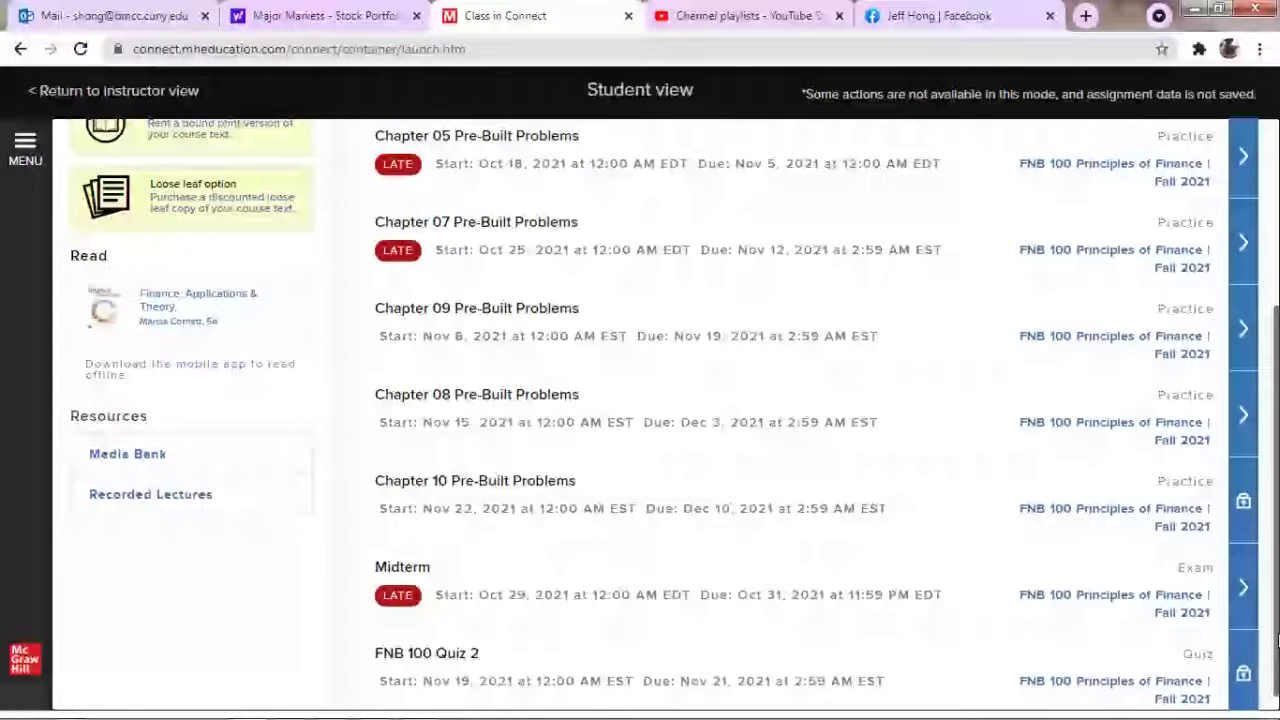
pyautogui.scroll(-1, 840, 629)
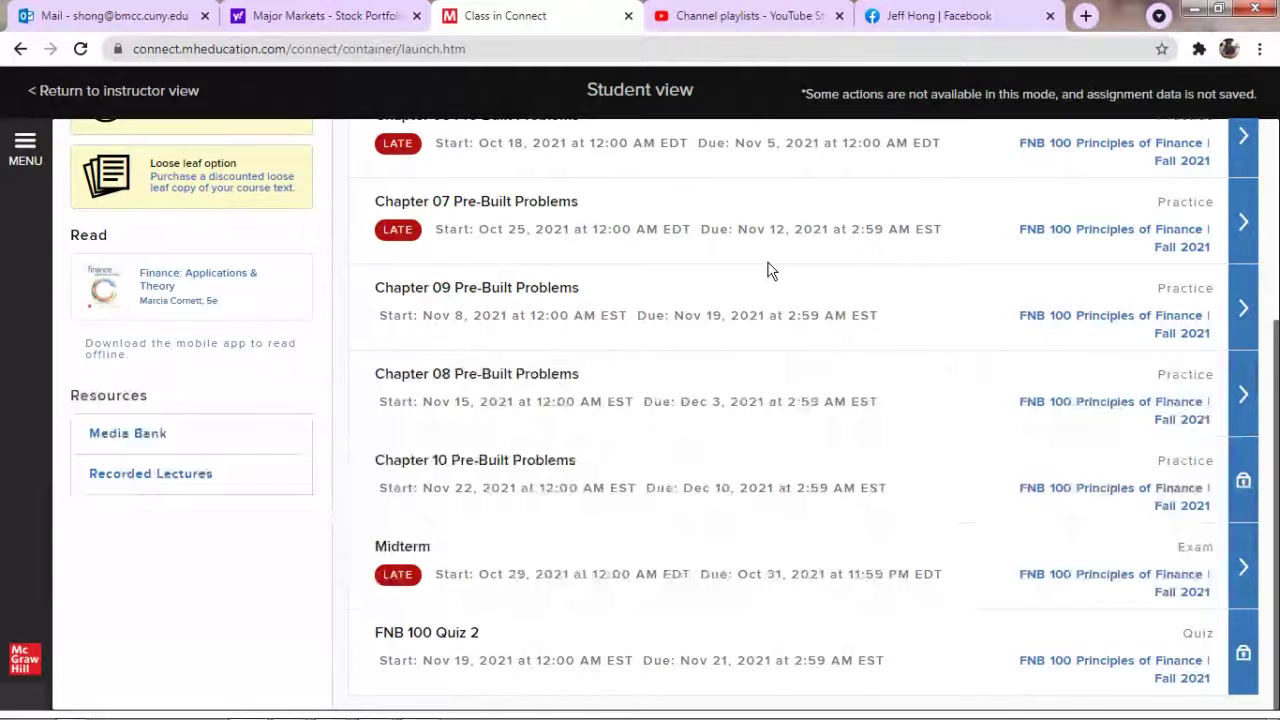
# - Minimize Chrome, leave the grade workbook for the Blackboard Assignments page in Edge, and return to the Collaborate session
pyautogui.click(1192, 10)
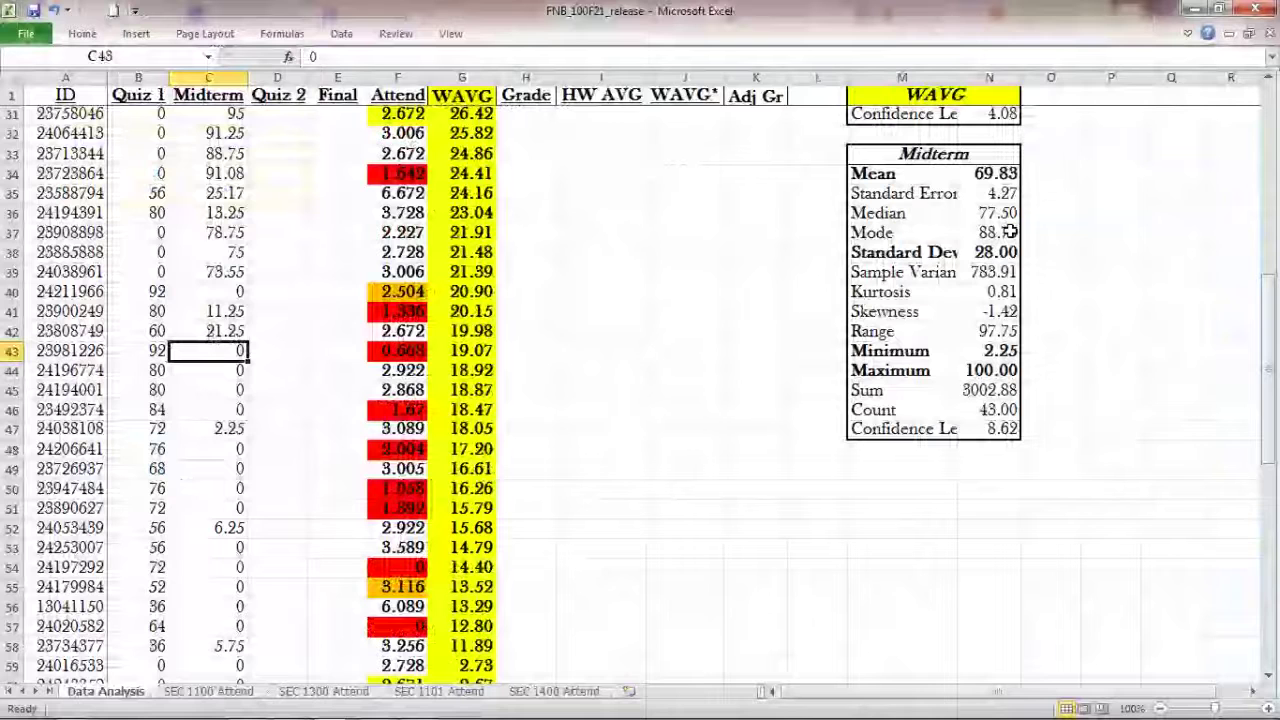
pyautogui.click(277, 77)
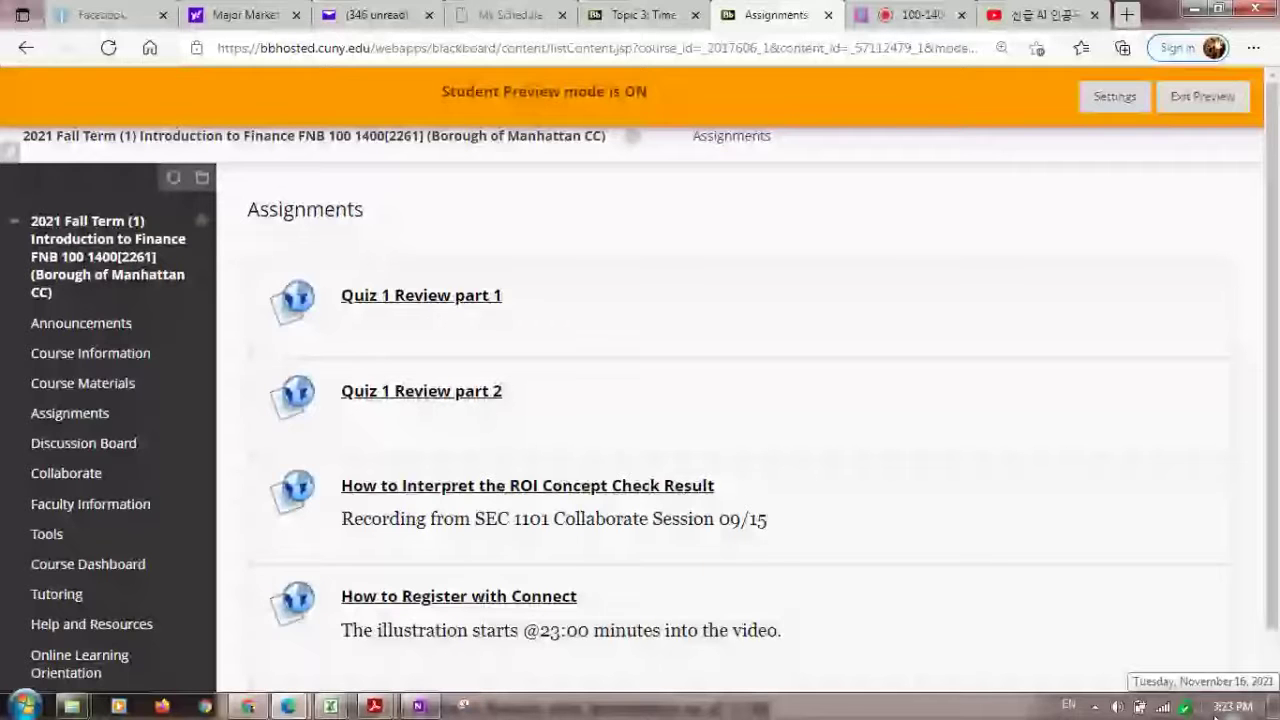
pyautogui.hotkey('ctrl', 'Tab')
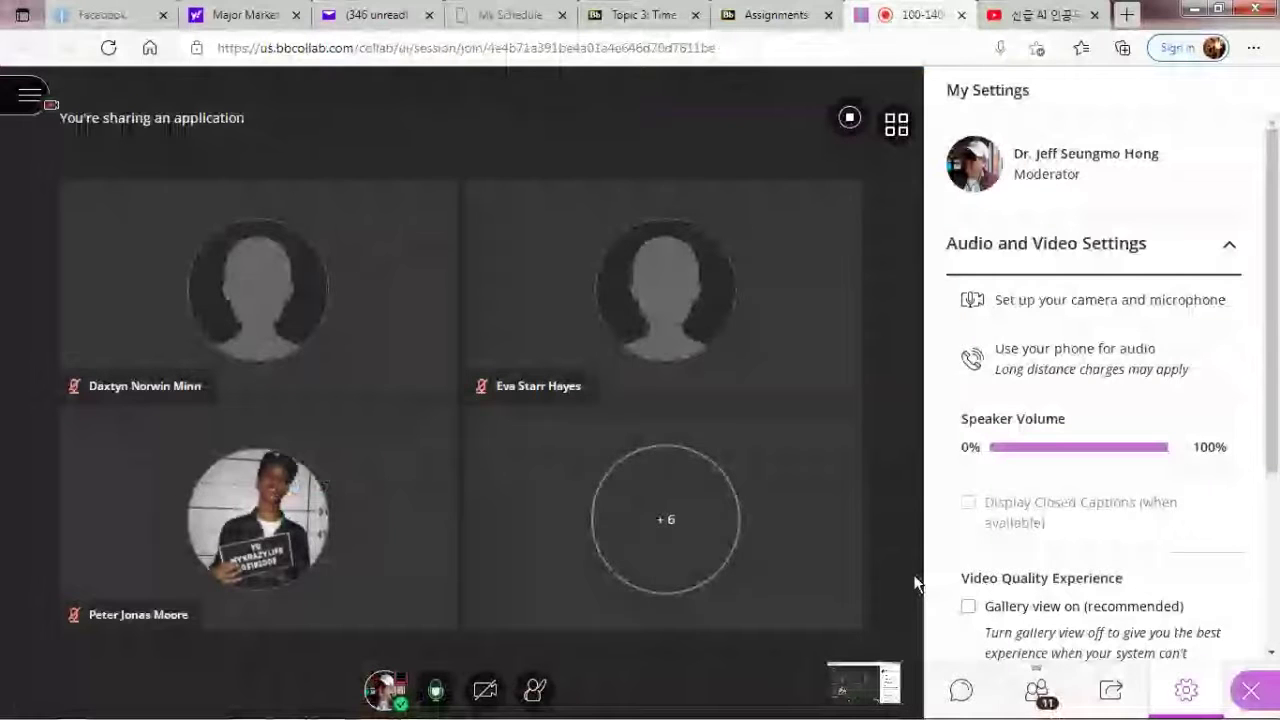